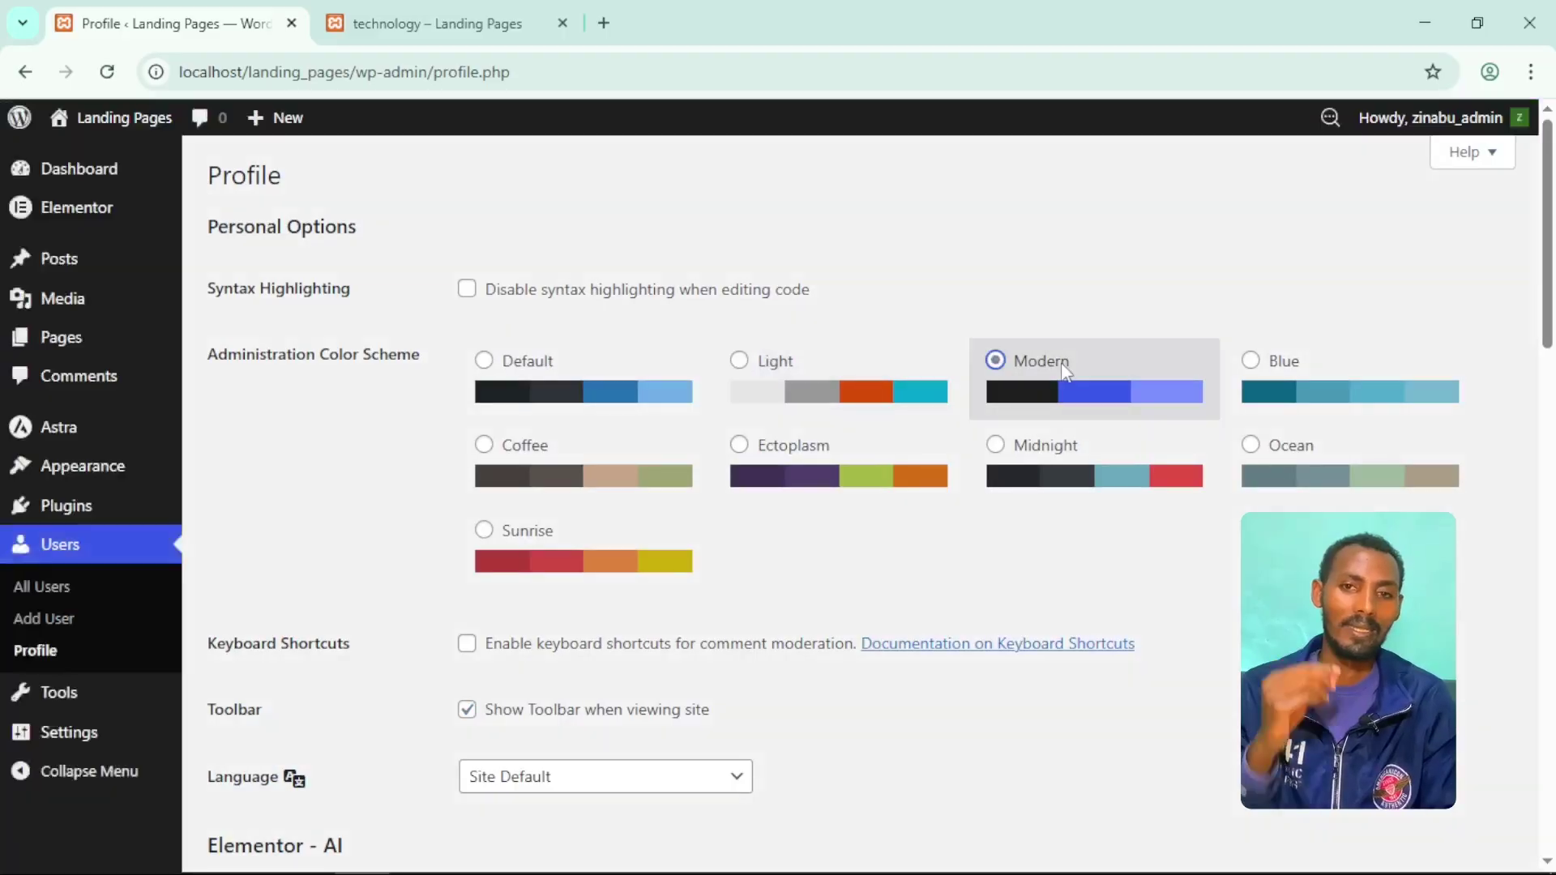
Preview the Blue, Coffee, Ectoplasm, Midnight, Ocean and Sunrise administration color schemes on the profile page.
{"action": "left_click", "coordinate": [1252, 363]}
{"action": "left_click", "coordinate": [485, 448]}
{"action": "left_click", "coordinate": [847, 483]}
{"action": "left_click", "coordinate": [1029, 470]}
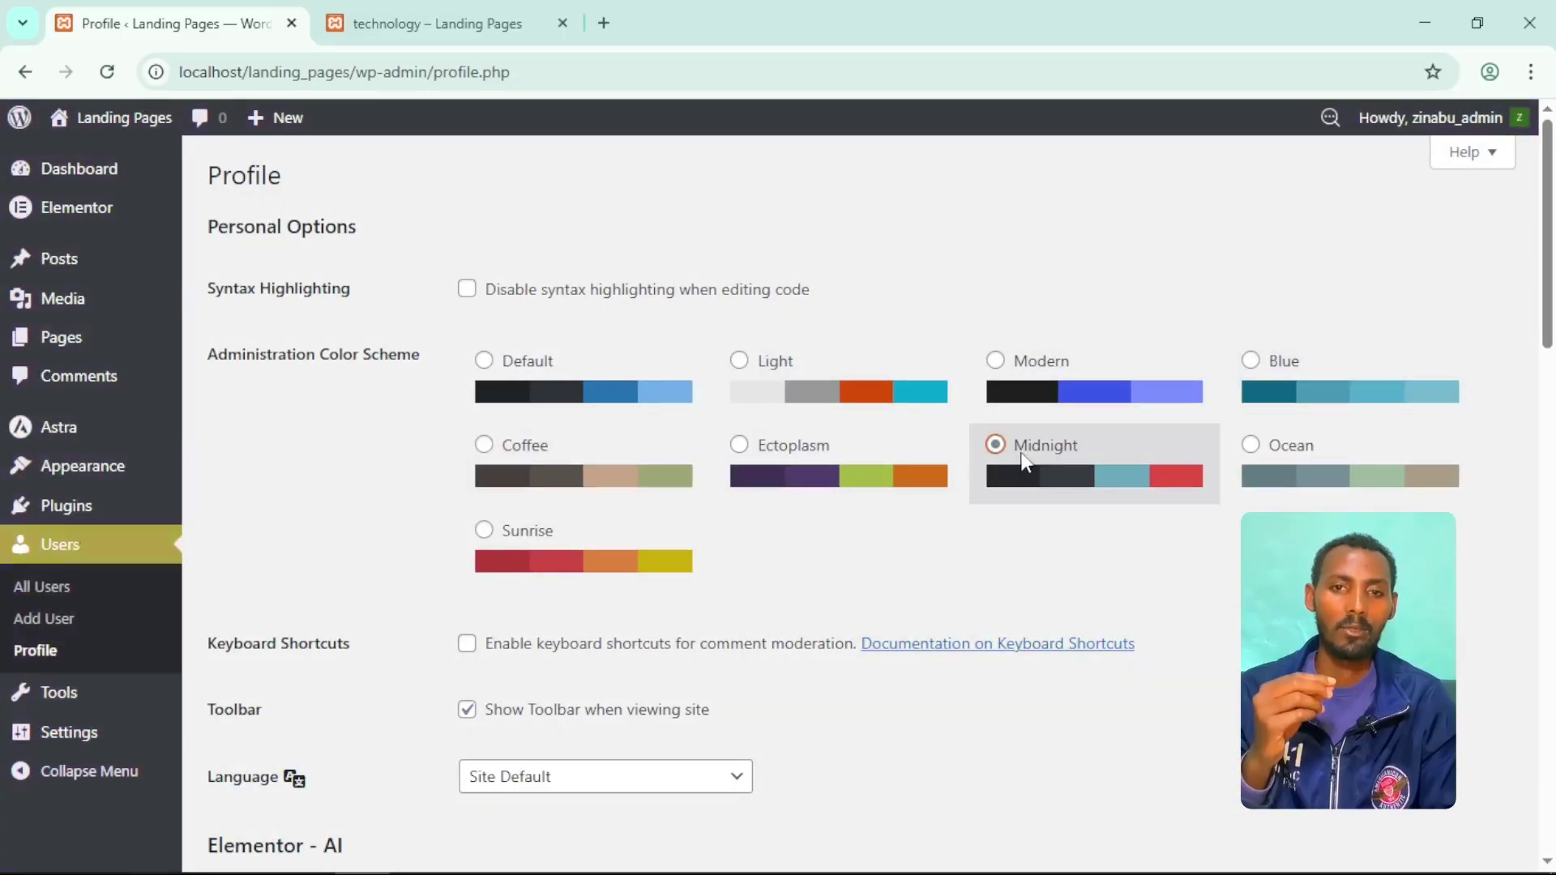
{"action": "left_click", "coordinate": [1297, 454]}
{"action": "left_click", "coordinate": [547, 540]}
{"action": "scroll", "coordinate": [549, 539], "scroll_direction": "down", "scroll_amount": 1}
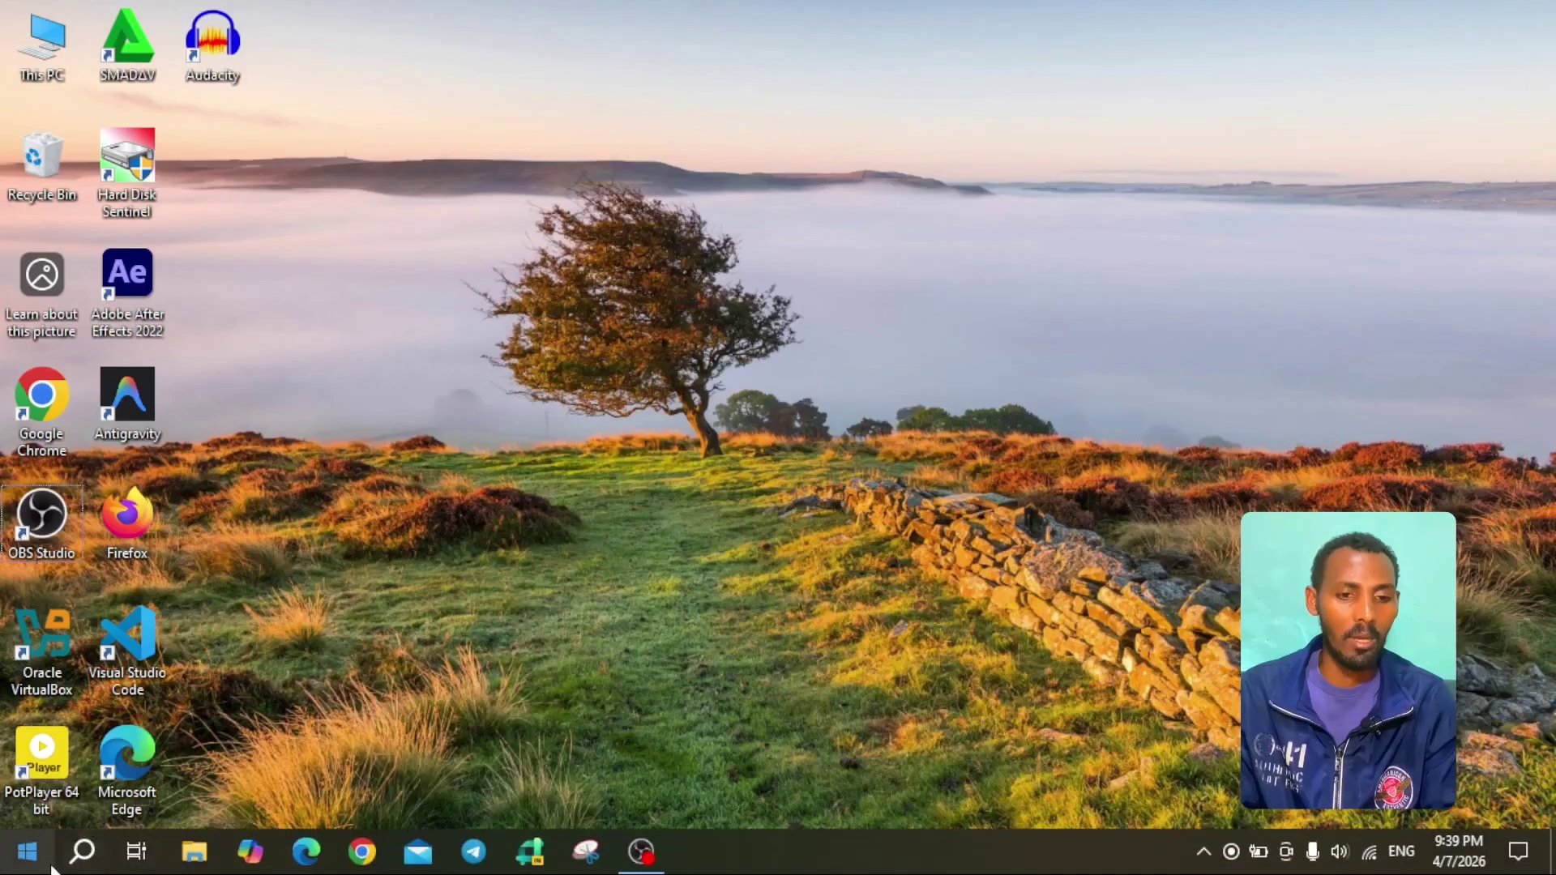
Open the XAMPP Control Panel, start the Apache and MySQL modules, and minimize its window.
{"action": "left_click", "coordinate": [83, 851]}
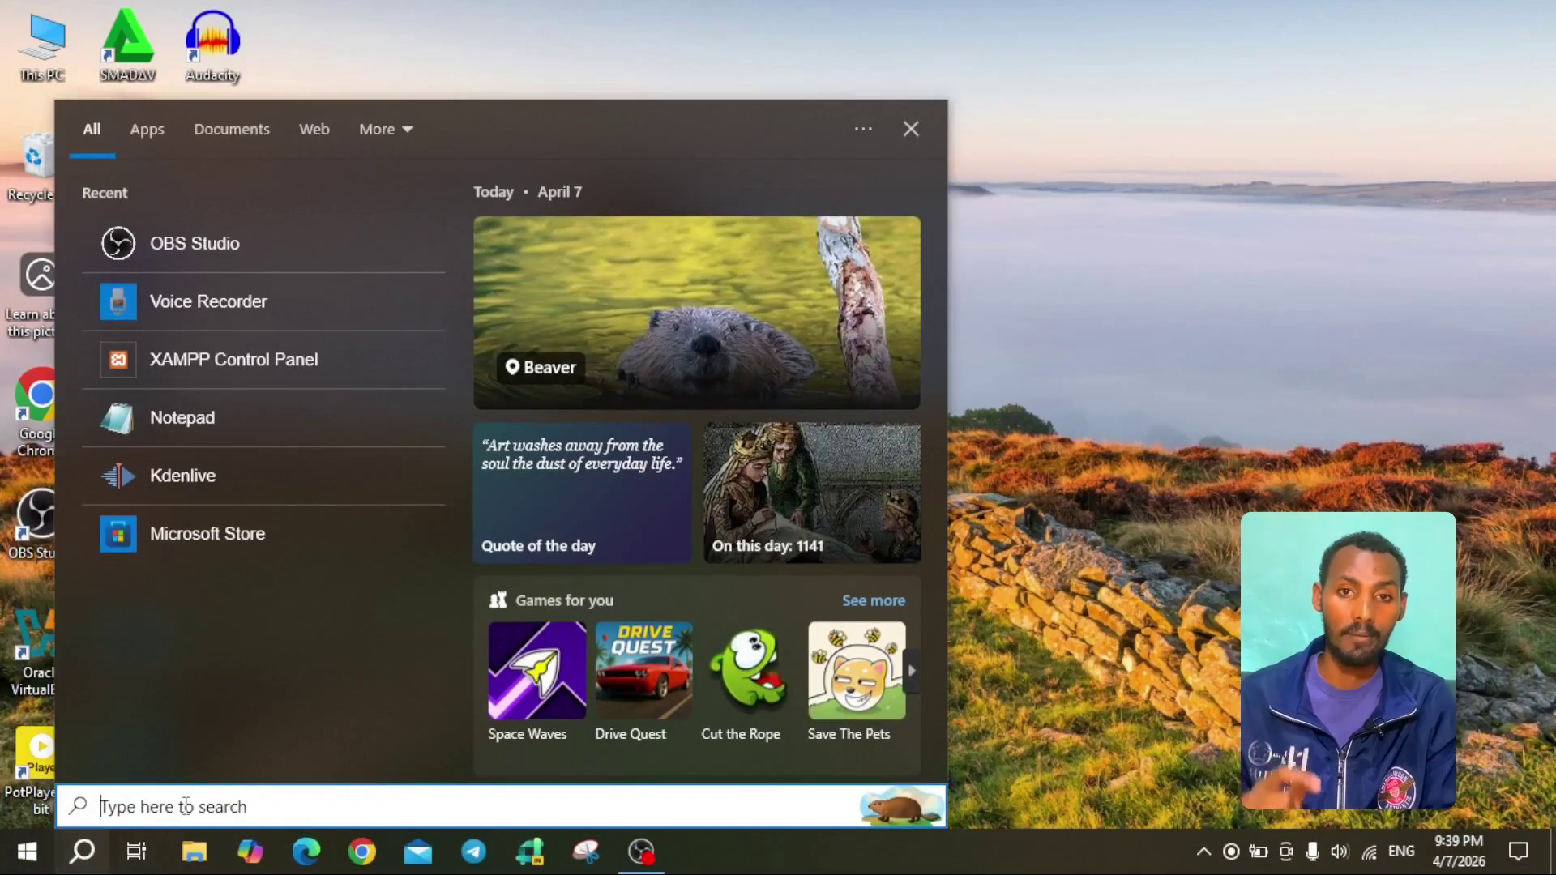
{"action": "left_click", "coordinate": [320, 360]}
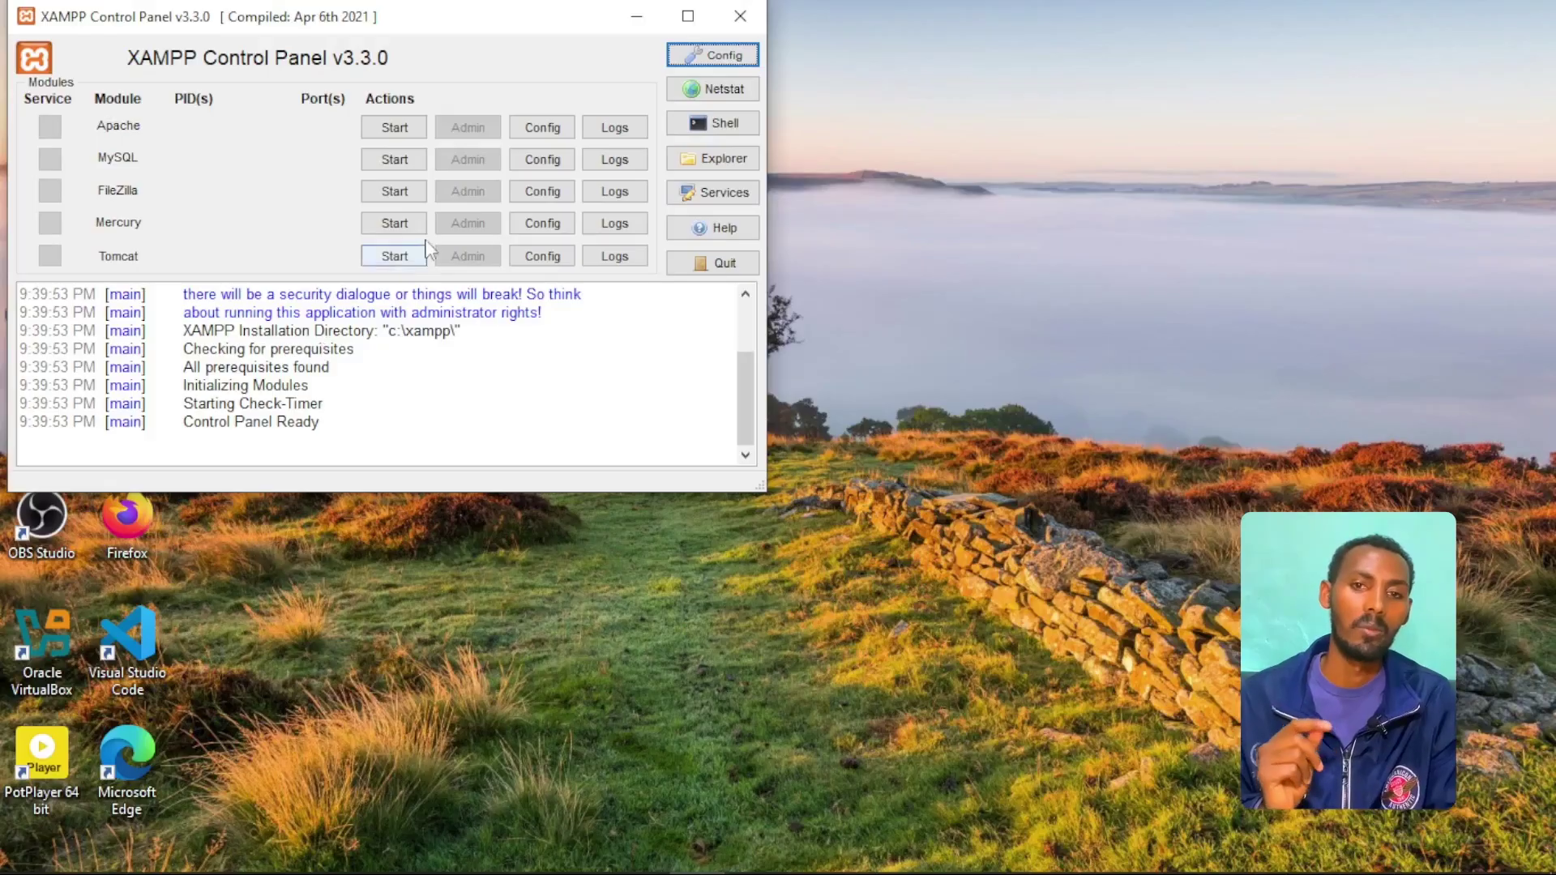
{"action": "left_click", "coordinate": [389, 129]}
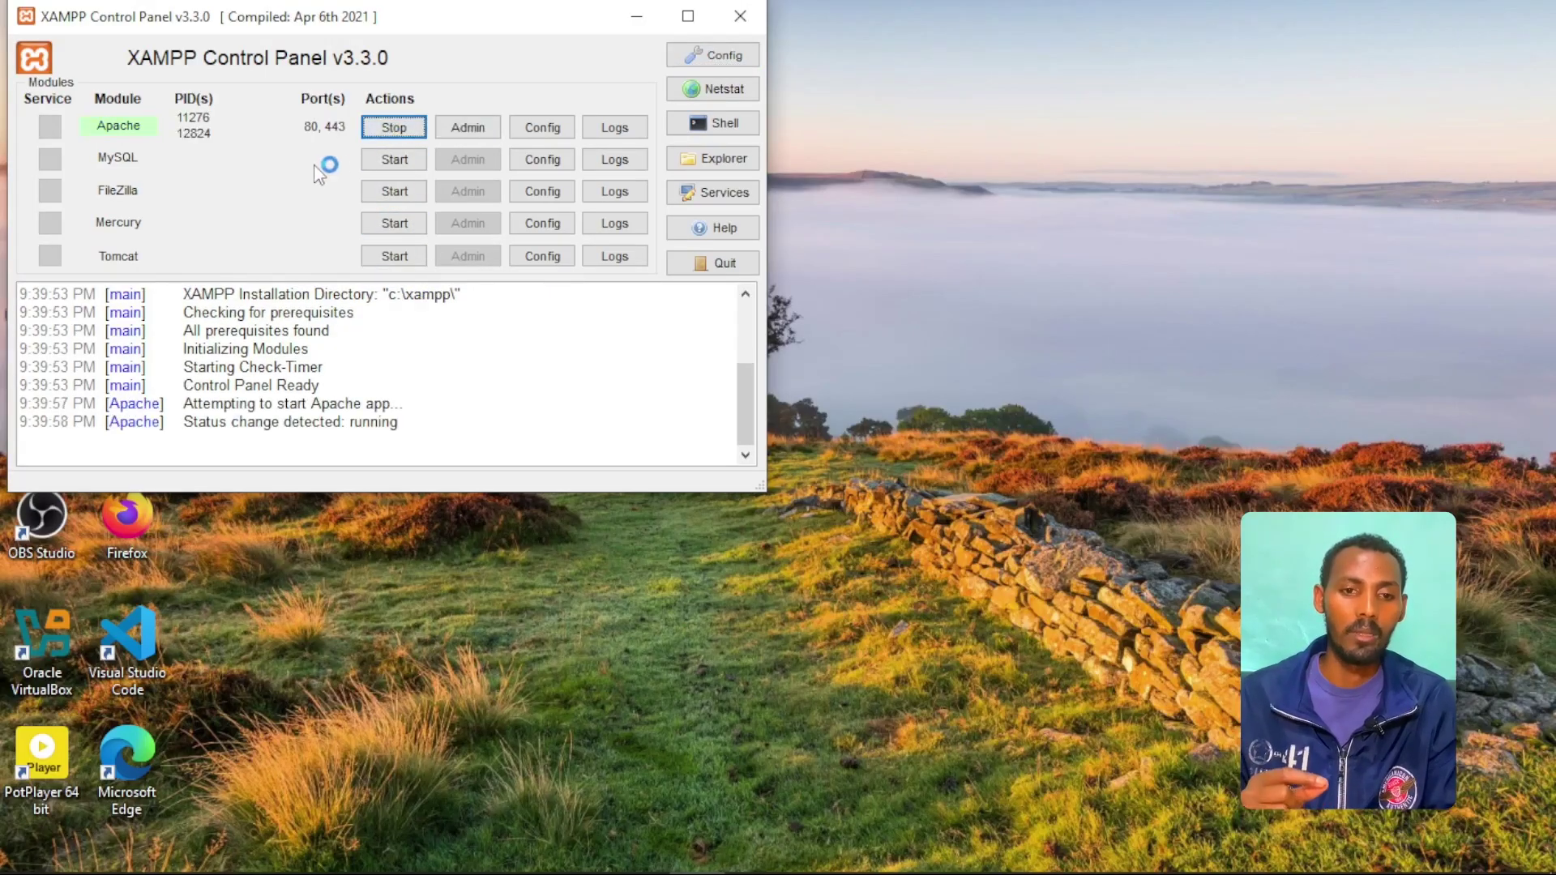
{"action": "left_click", "coordinate": [394, 159]}
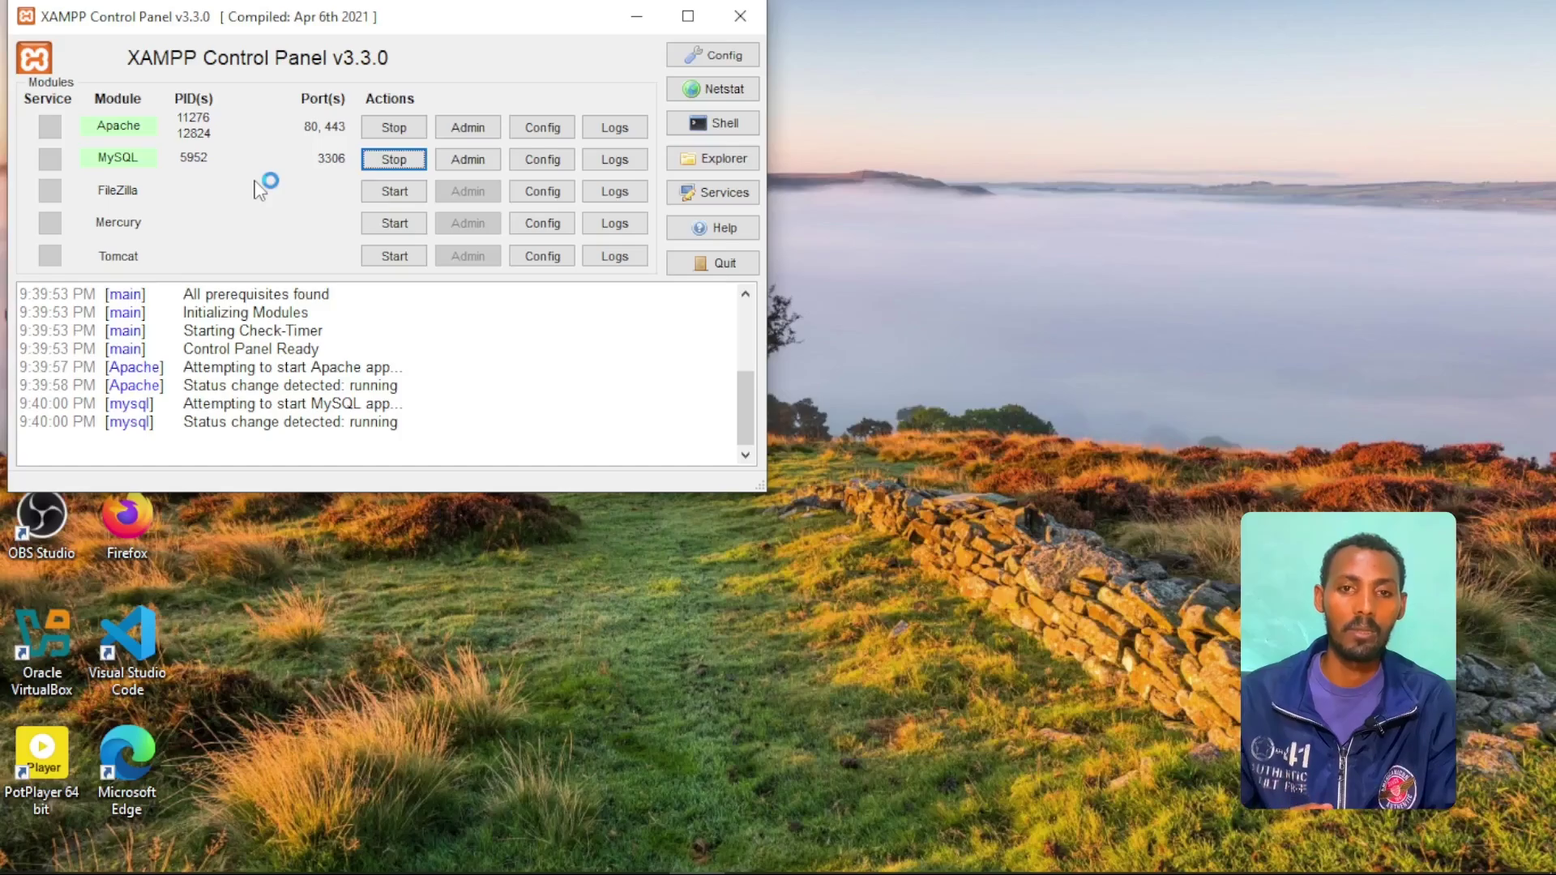
{"action": "left_click", "coordinate": [637, 16]}
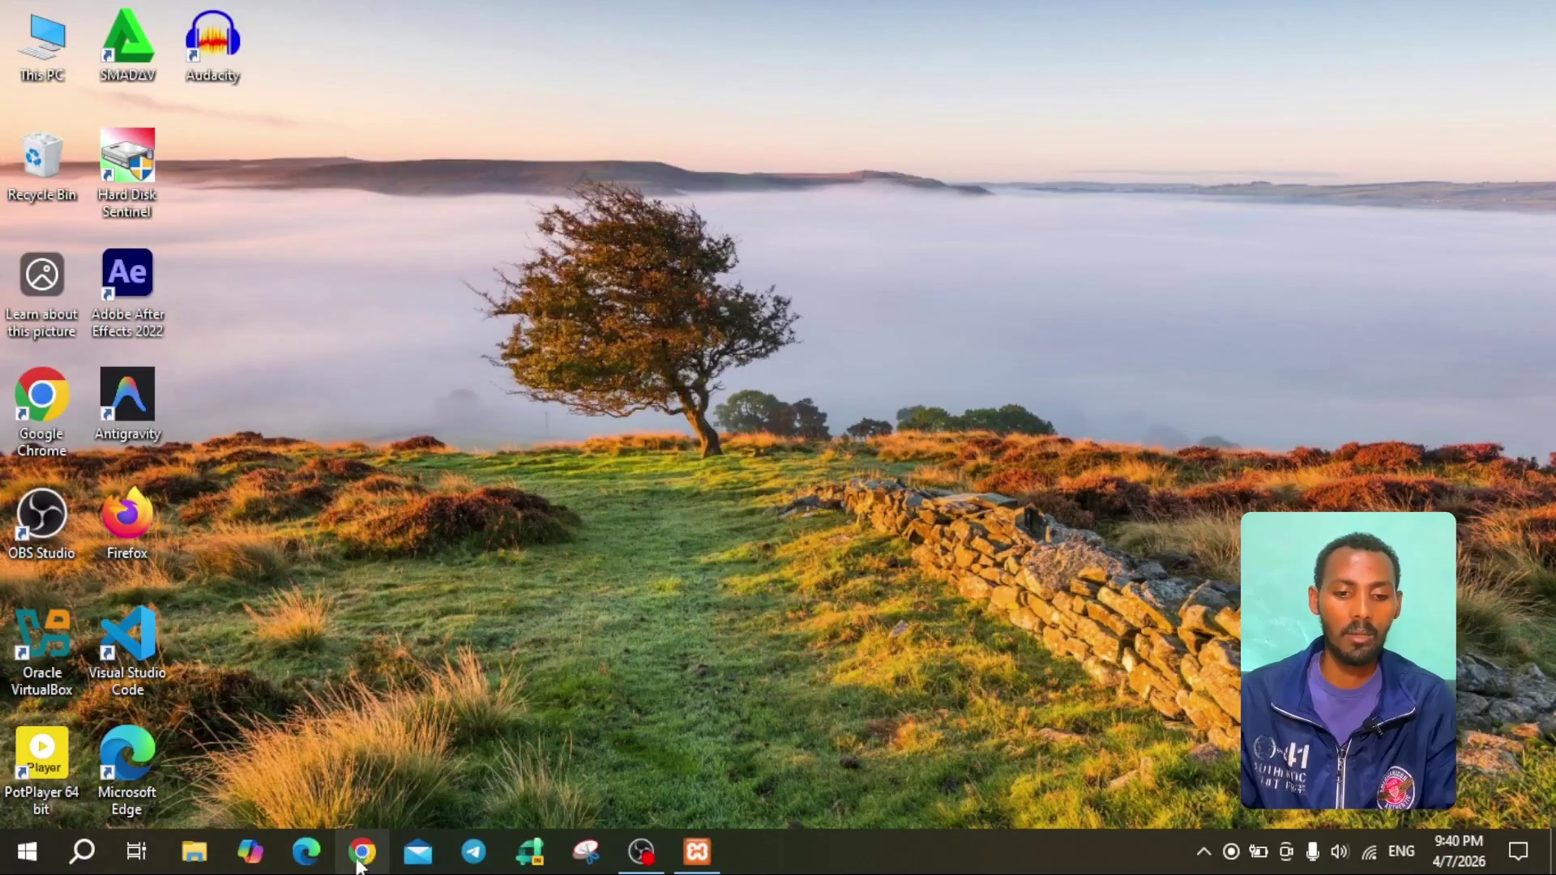
Switch to Google Chrome and open the local site at localhost/landing_pages.
{"action": "left_click", "coordinate": [359, 867]}
{"action": "type", "text": "localho"}
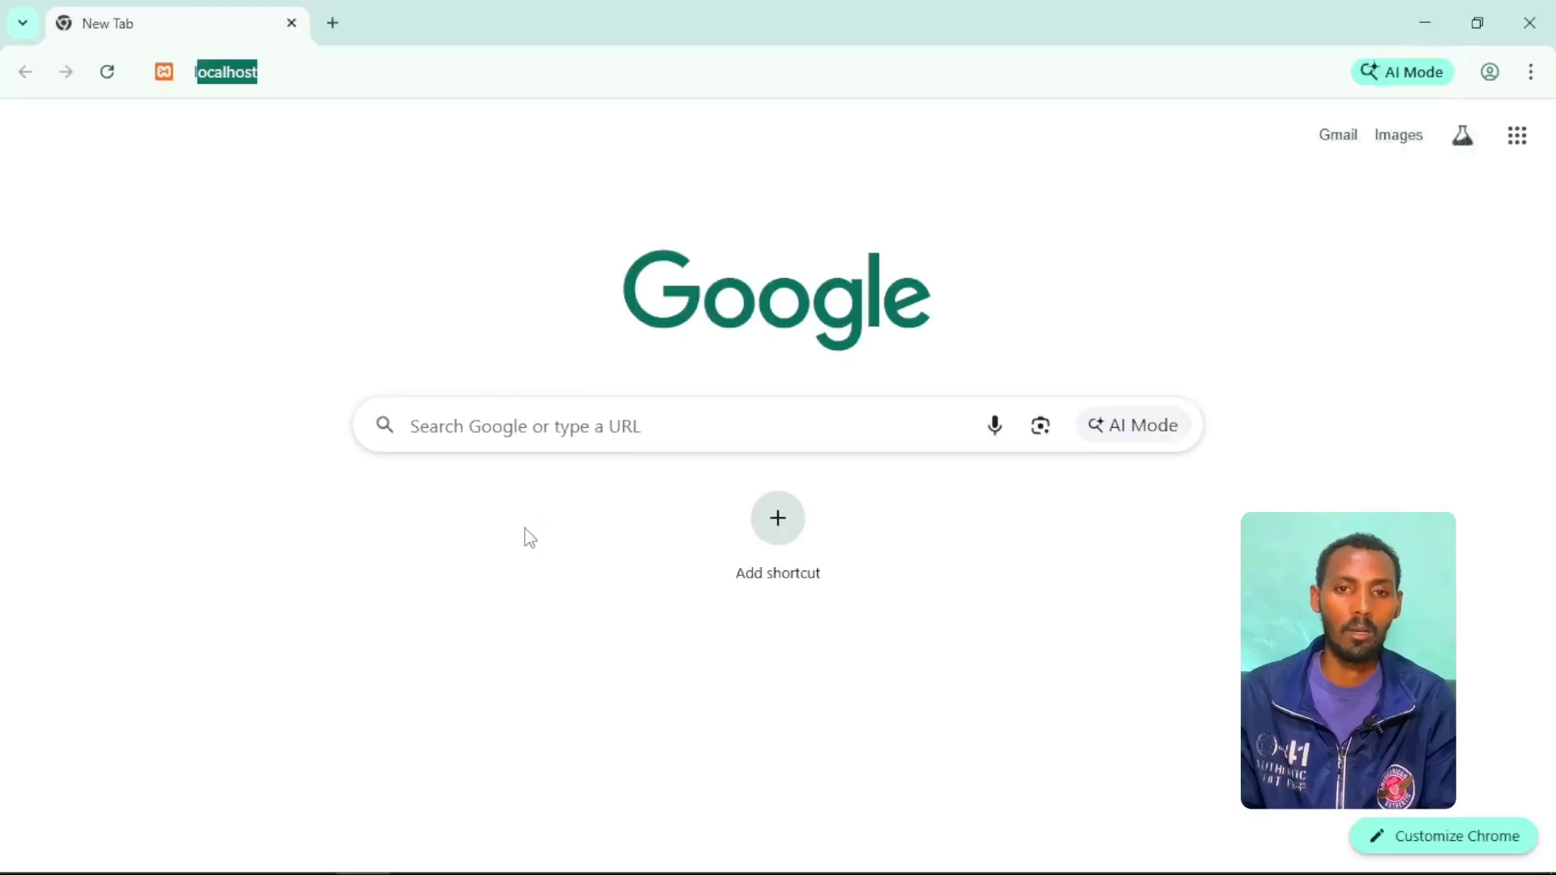
{"action": "type", "text": "st/"}
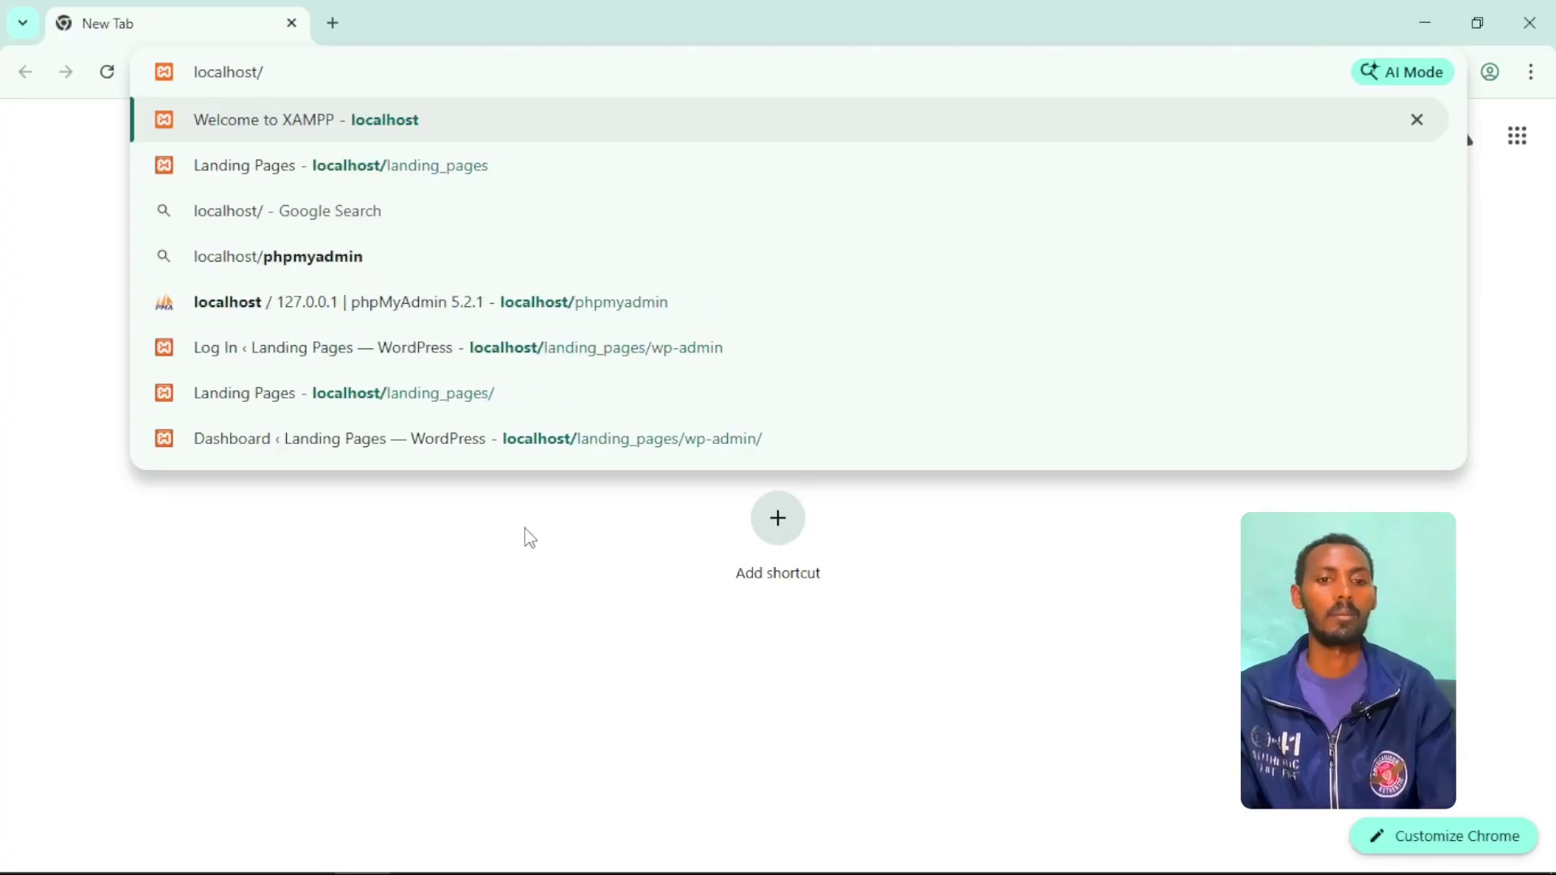
{"action": "type", "text": "landing_pages"}
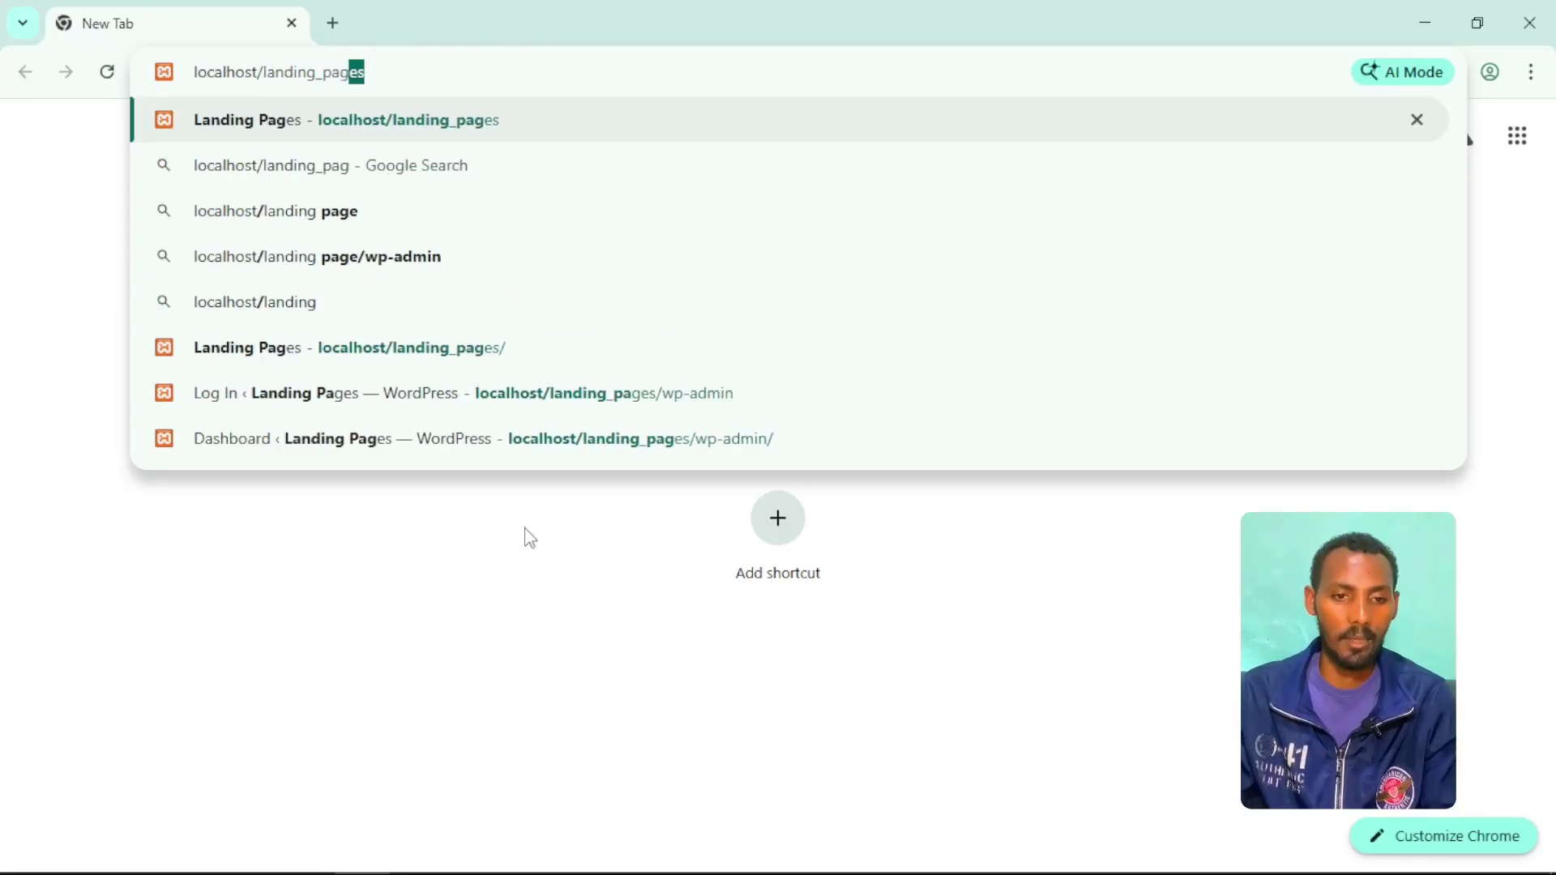
{"action": "key", "text": "Return"}
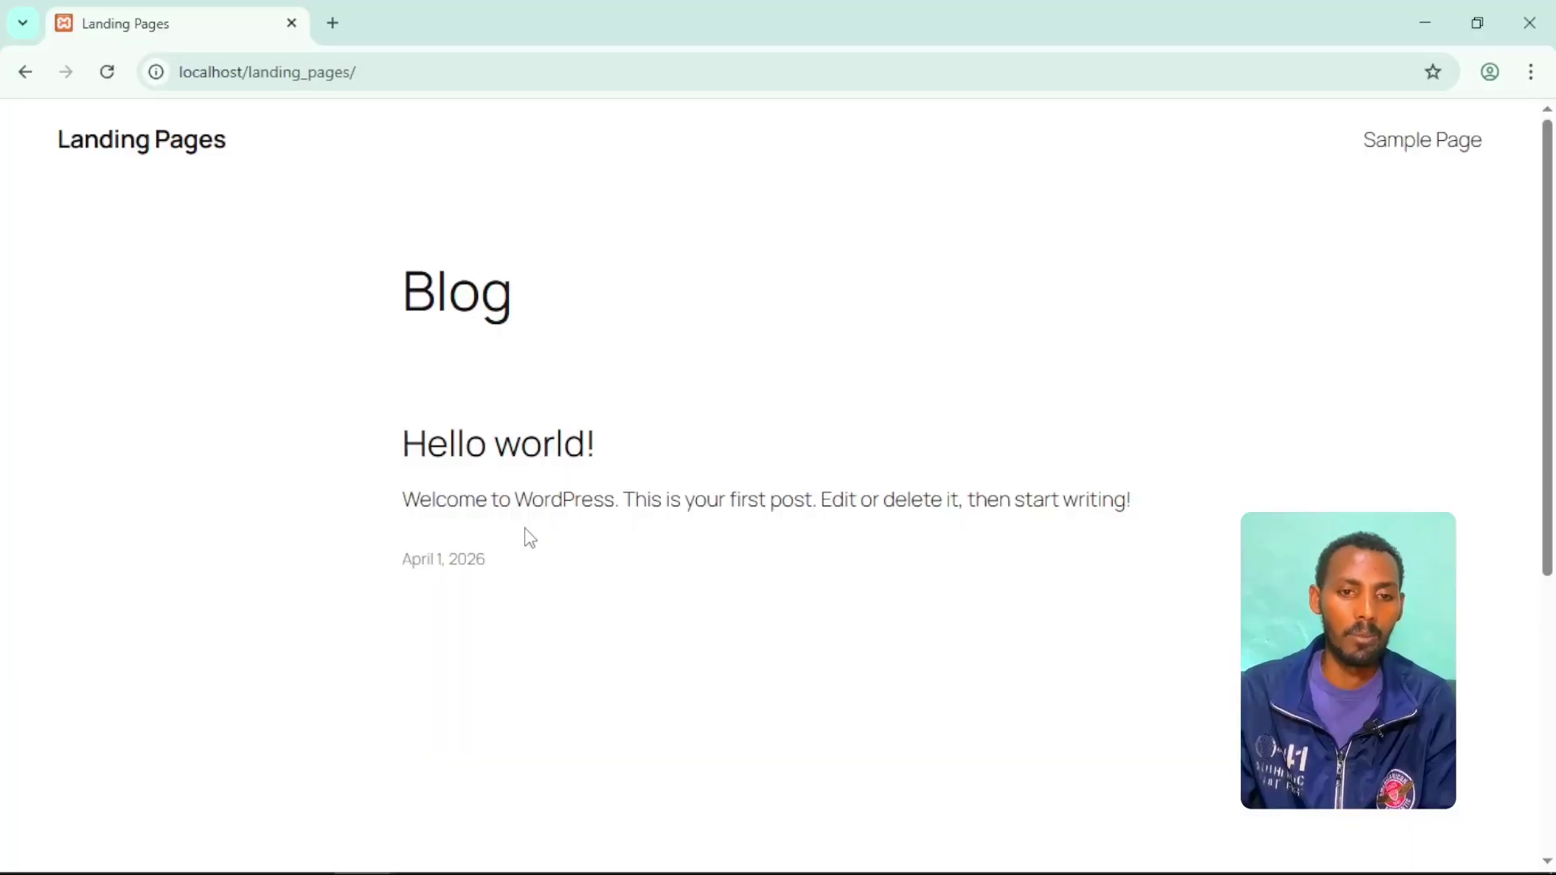
Go to the site's WordPress admin login at localhost/landing_pages/wp-admin.
{"action": "left_click", "coordinate": [414, 81]}
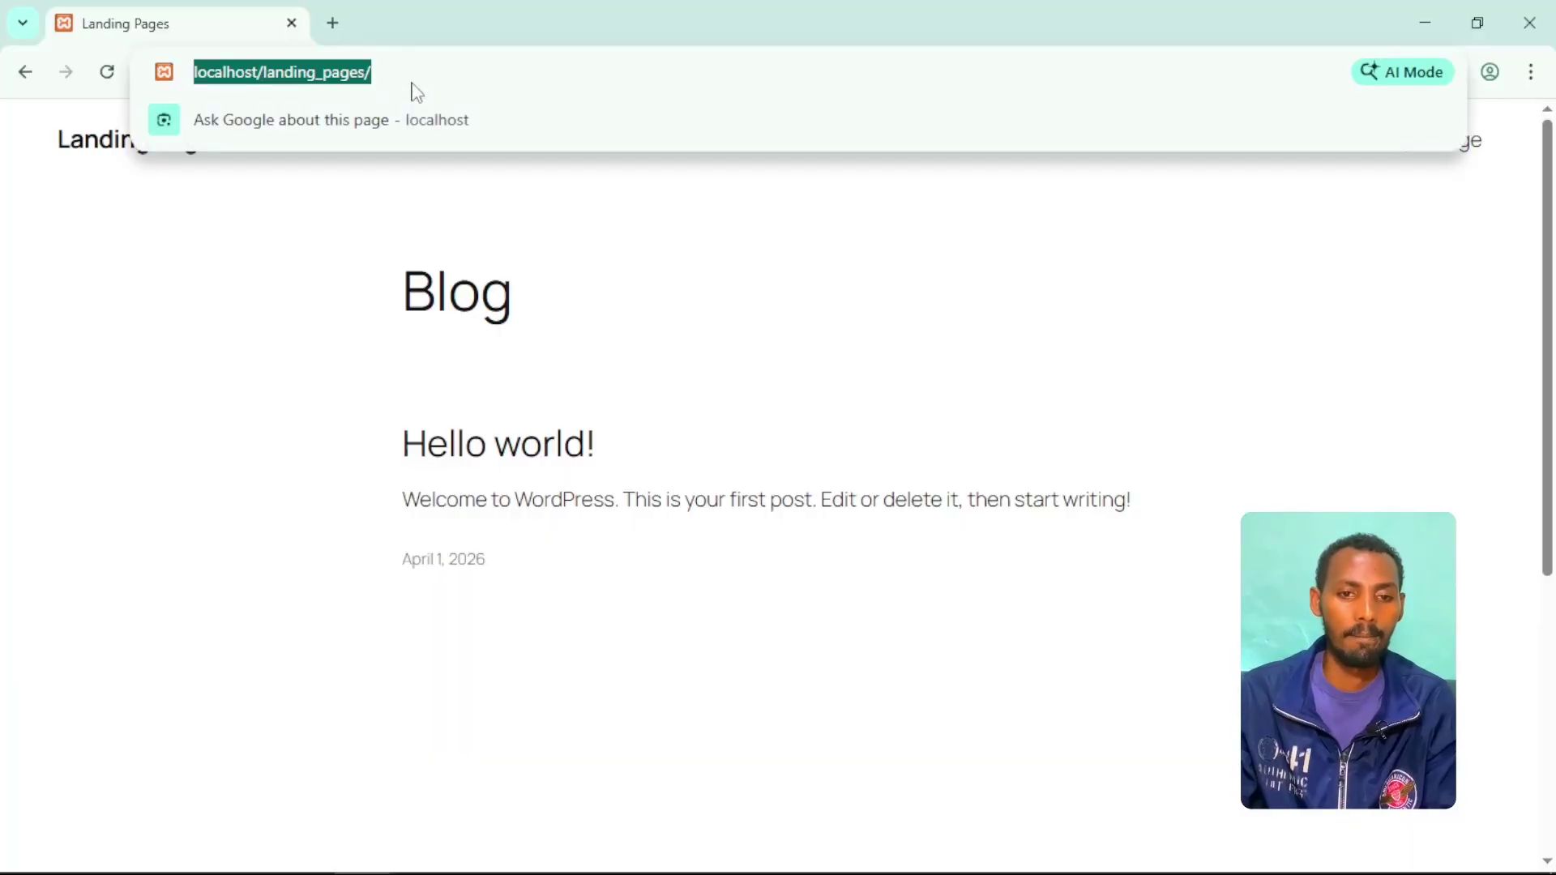
{"action": "left_click", "coordinate": [414, 81]}
{"action": "type", "text": "w"}
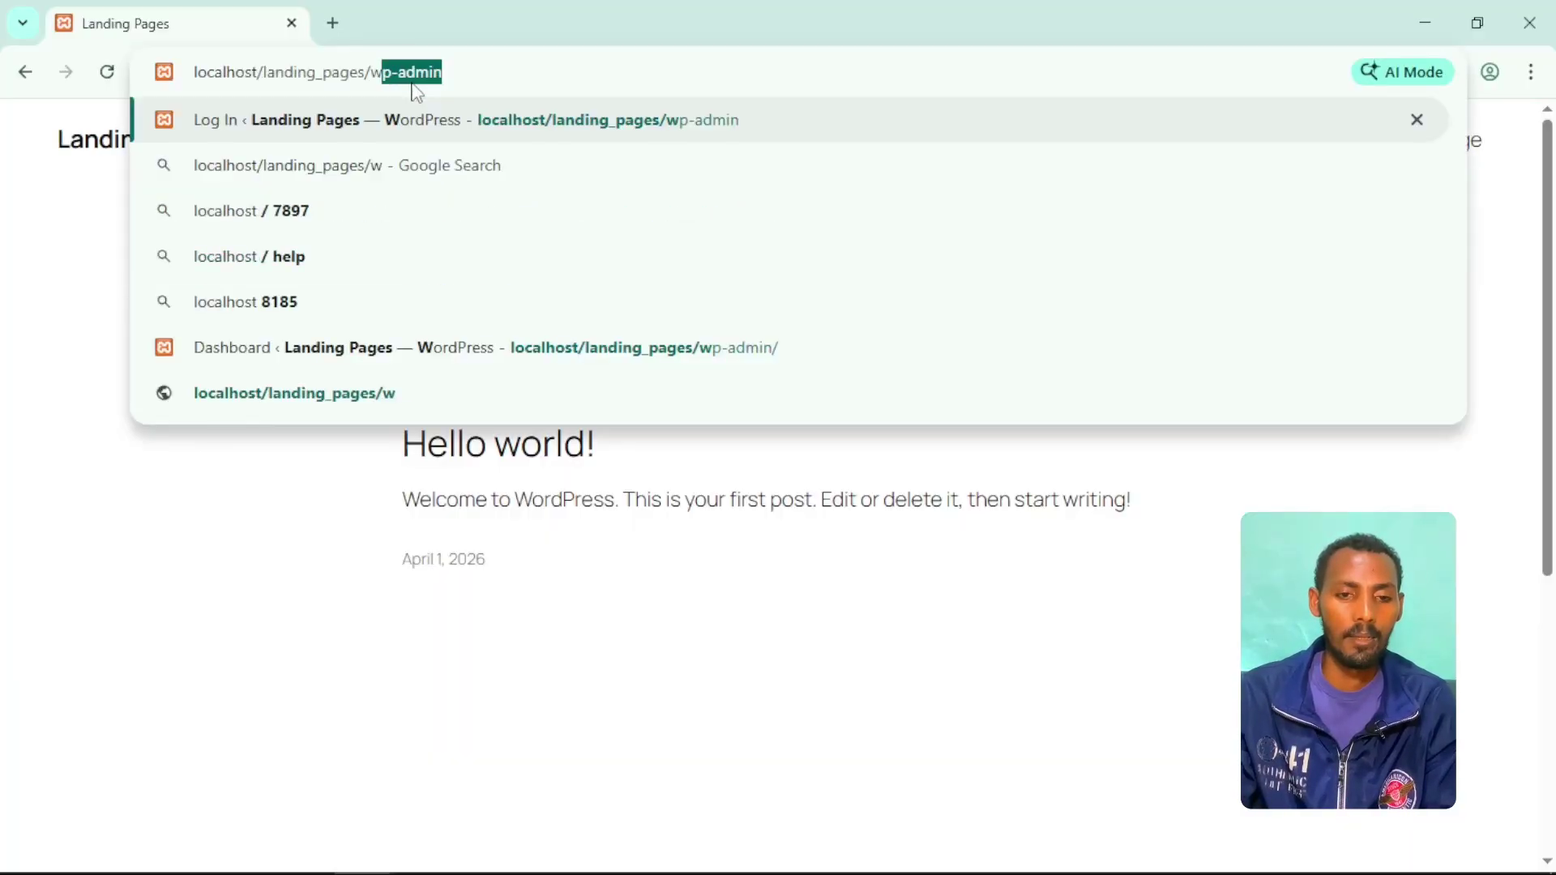
{"action": "type", "text": "p-admin"}
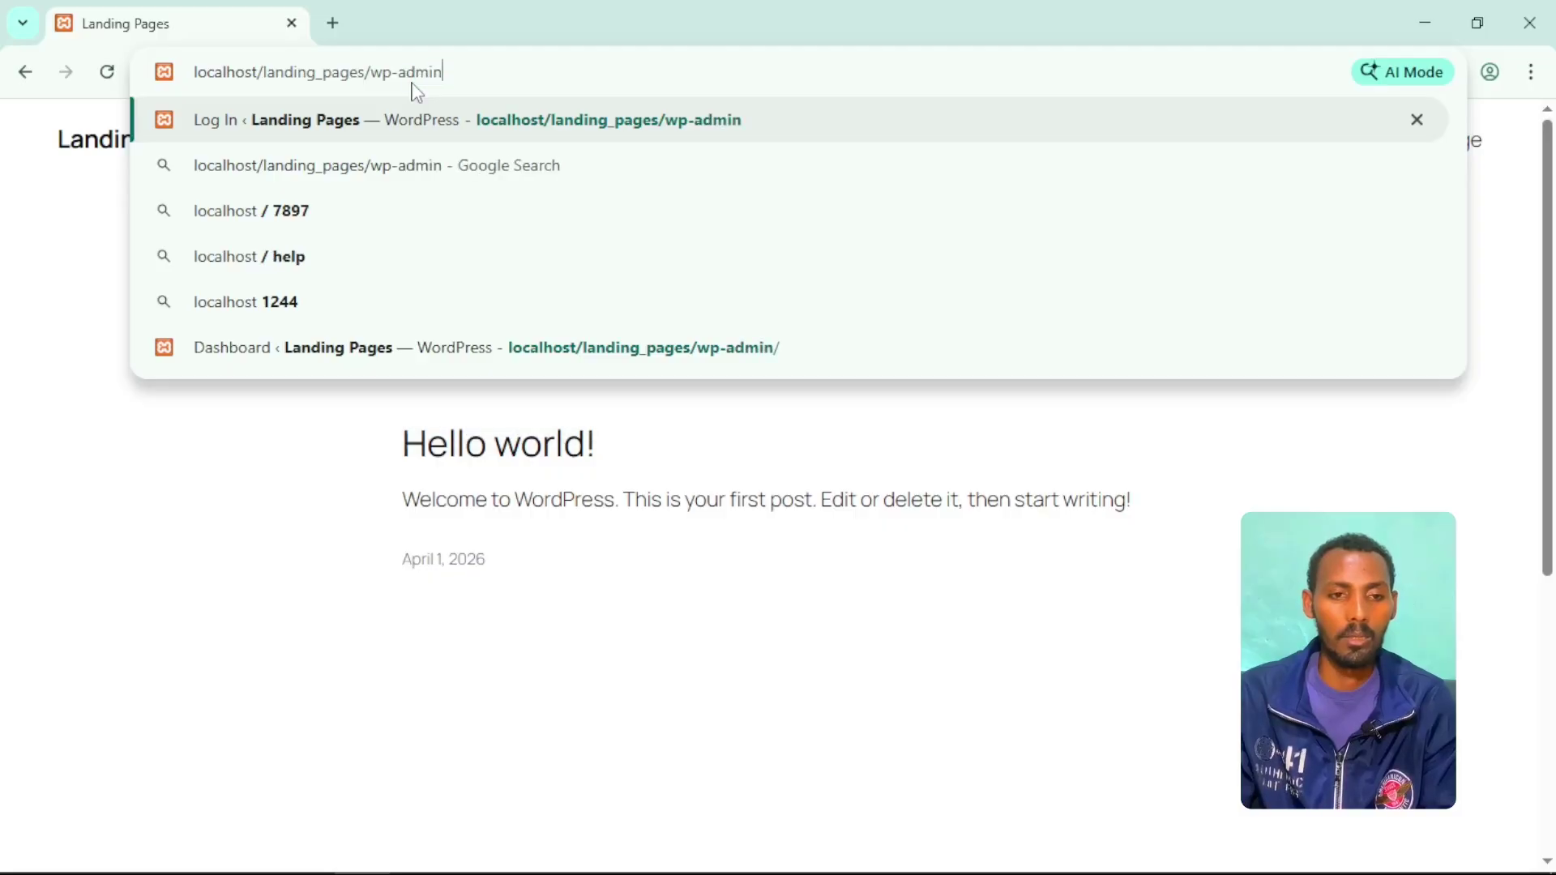
{"action": "key", "text": "Return"}
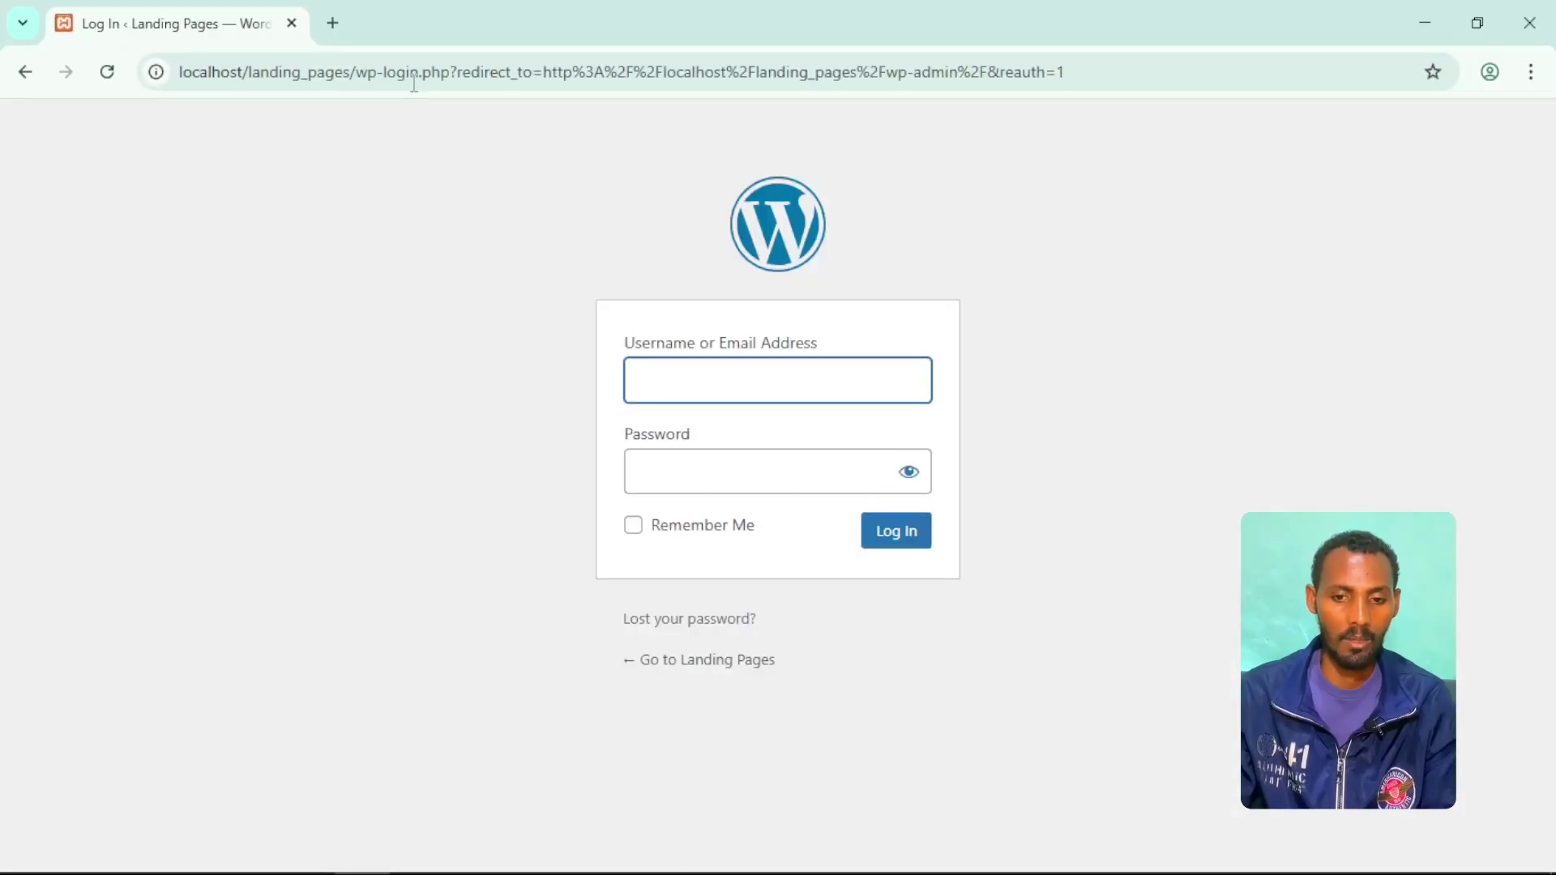
Log in to WordPress with the saved admin username and the account password.
{"action": "left_click", "coordinate": [721, 379]}
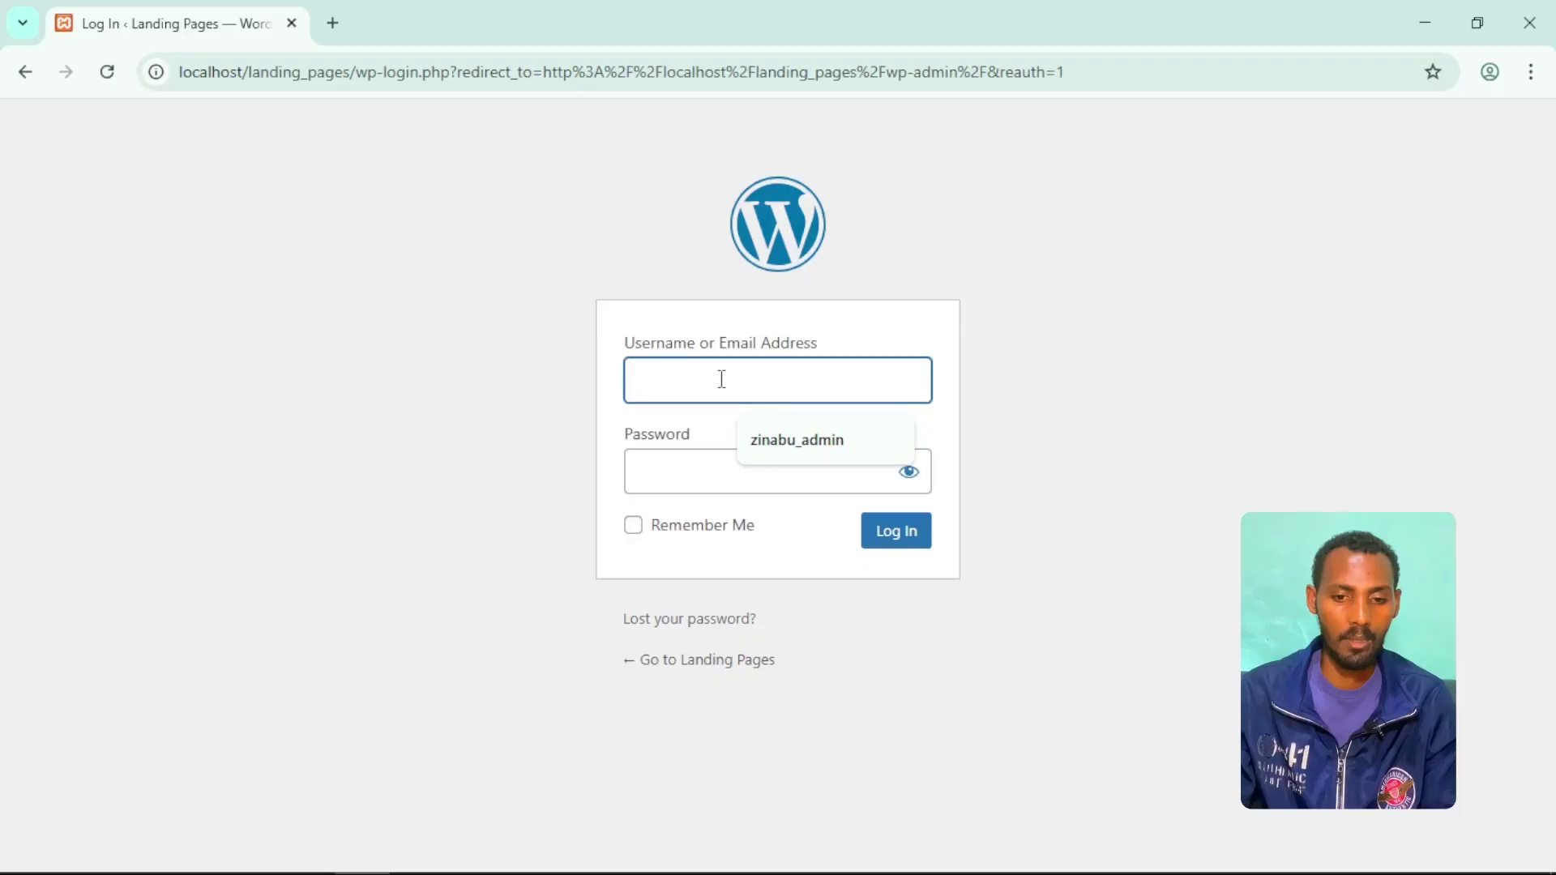
{"action": "left_click", "coordinate": [804, 441]}
{"action": "left_click", "coordinate": [688, 490]}
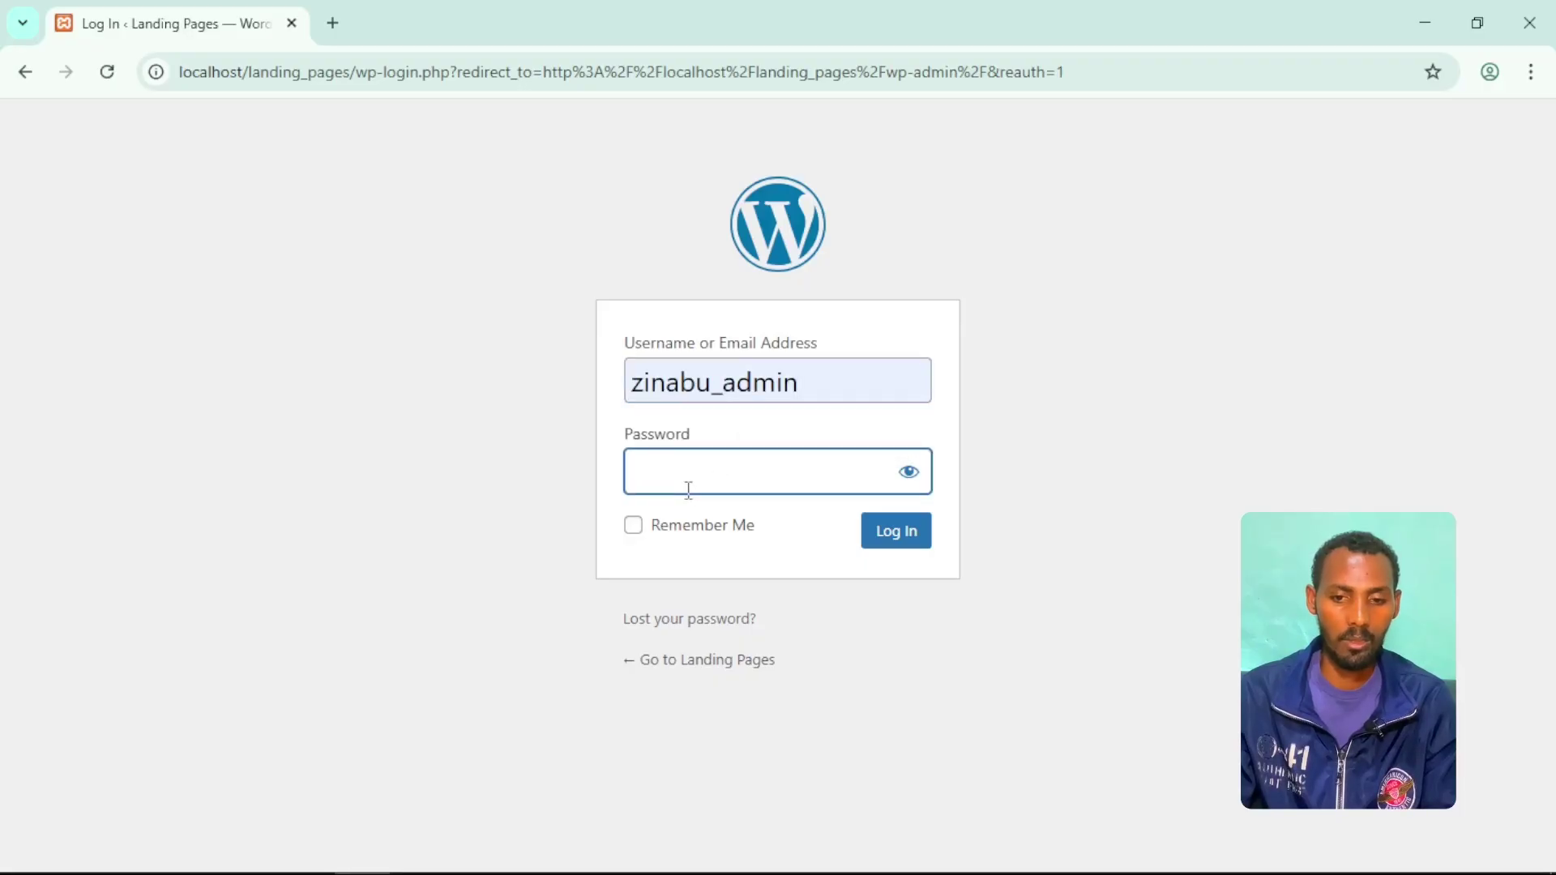
{"action": "key", "text": "ctrl+v"}
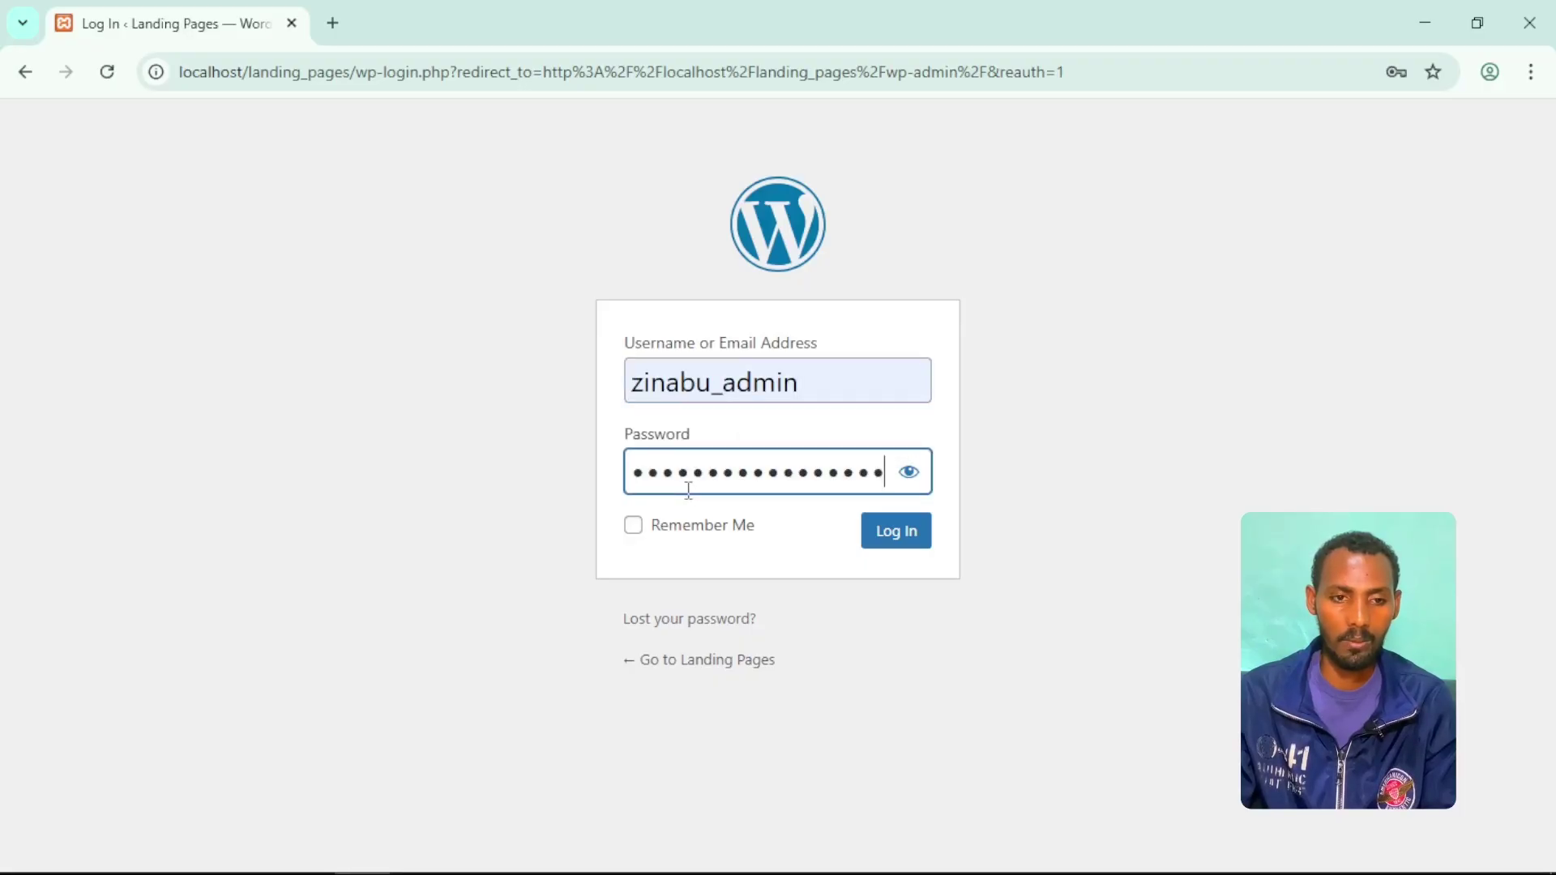
{"action": "left_click", "coordinate": [889, 544]}
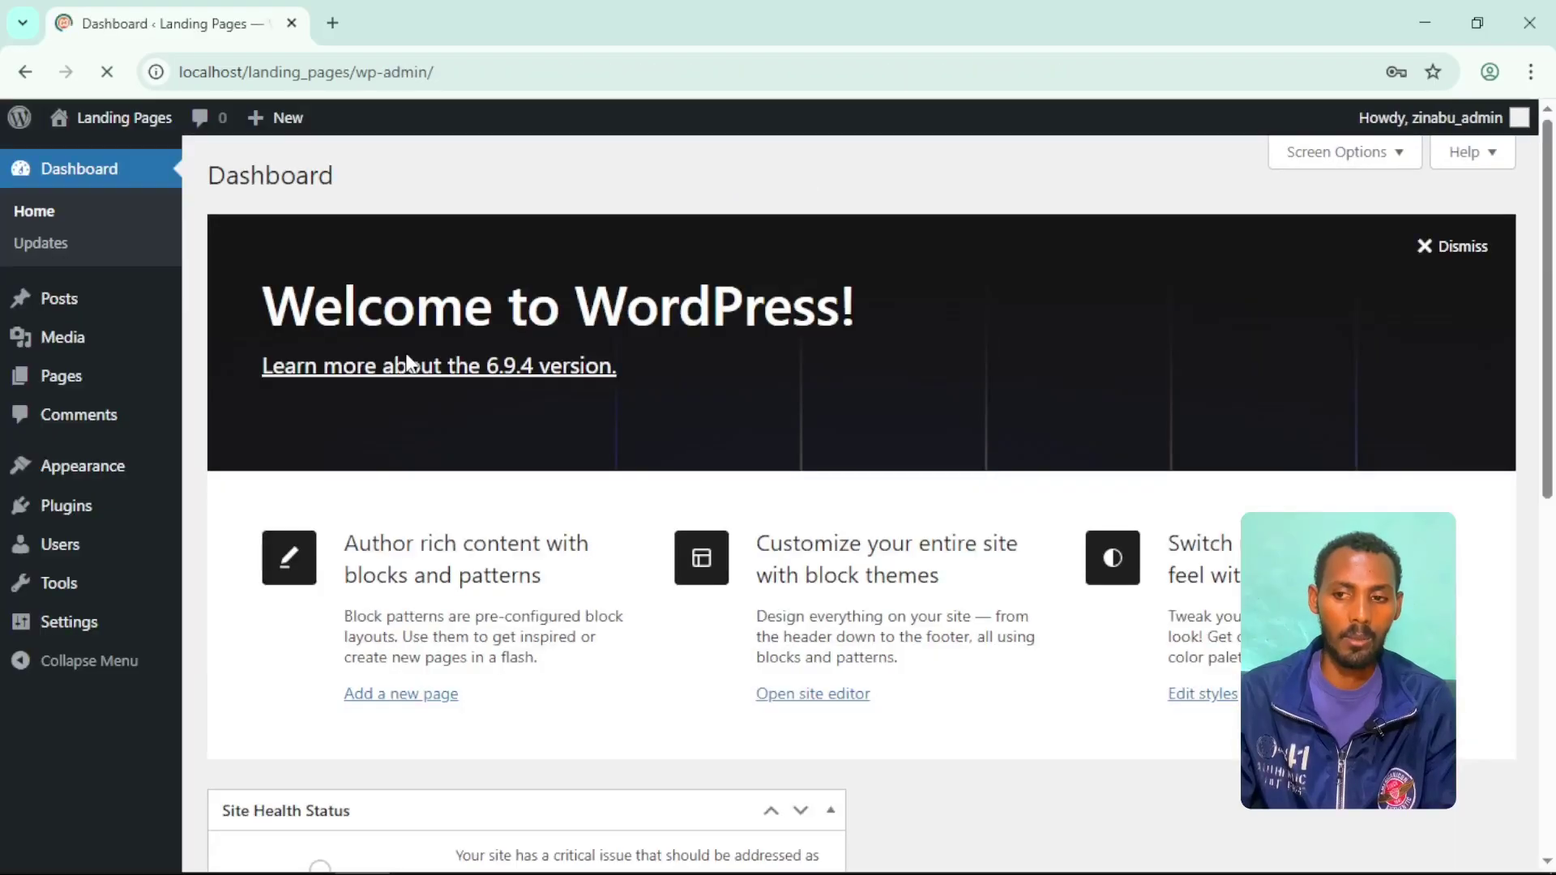
Dismiss the Welcome panel on the dashboard and look over the remaining boxes.
{"action": "left_click", "coordinate": [1456, 263]}
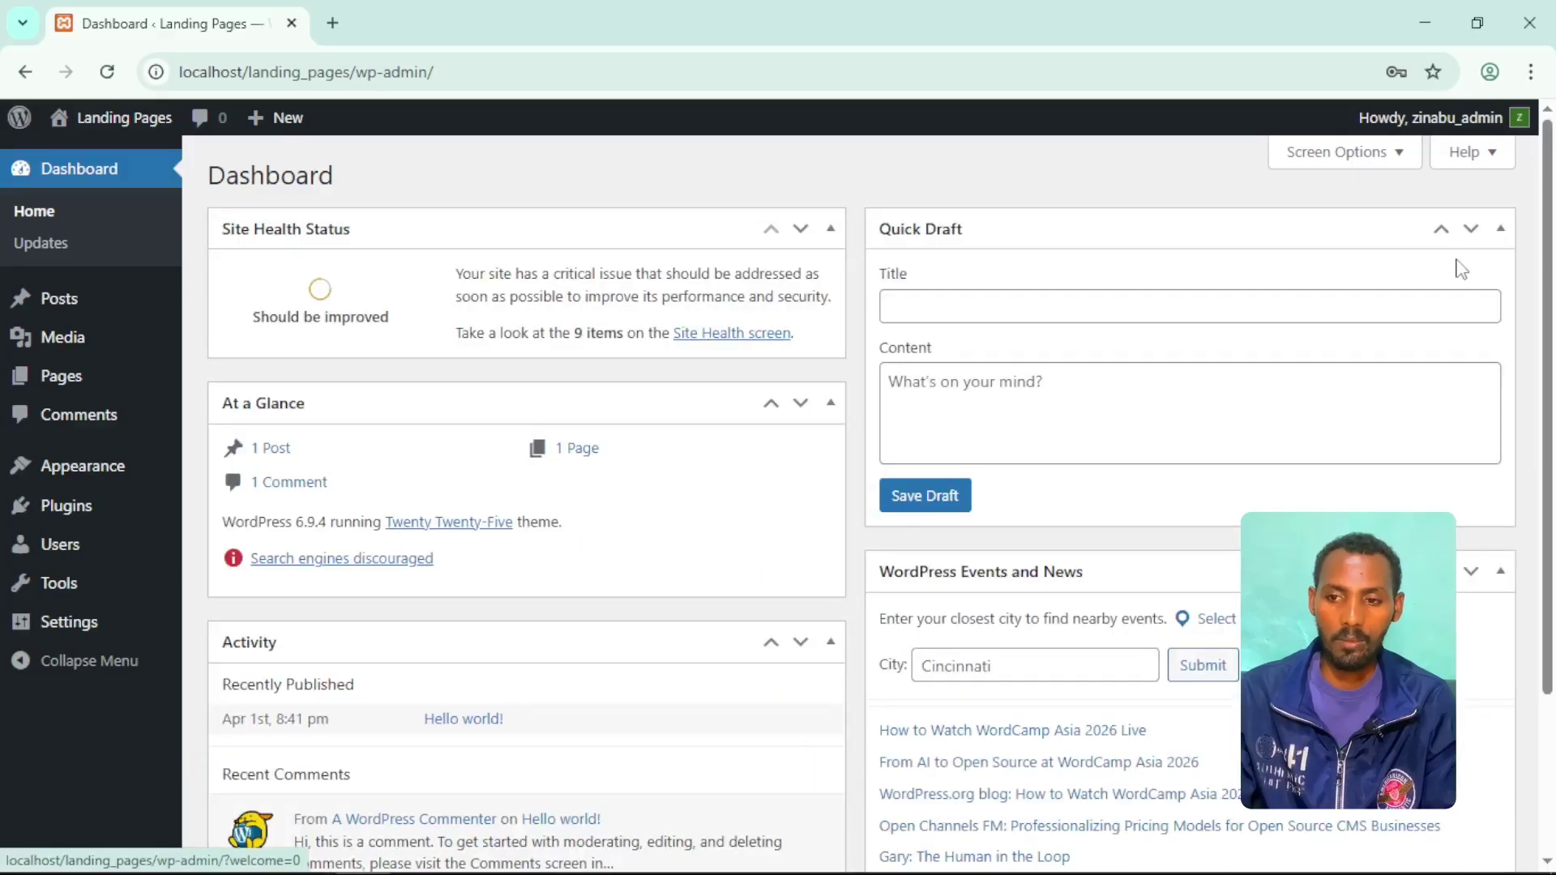
{"action": "scroll", "coordinate": [817, 743], "scroll_direction": "down", "scroll_amount": 3}
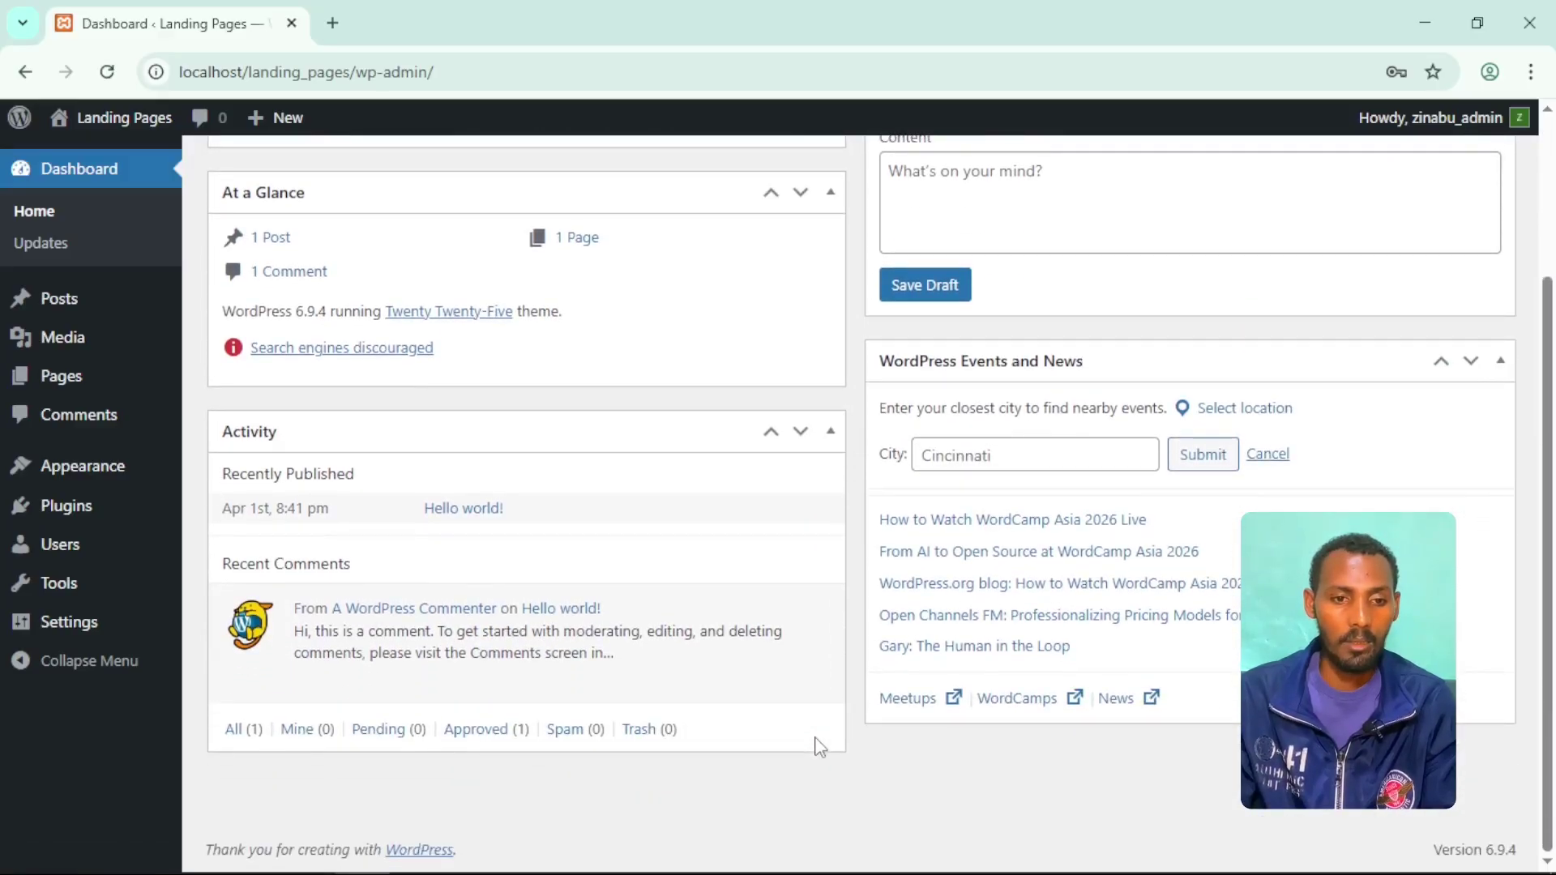
{"action": "scroll", "coordinate": [817, 744], "scroll_direction": "up", "scroll_amount": 3}
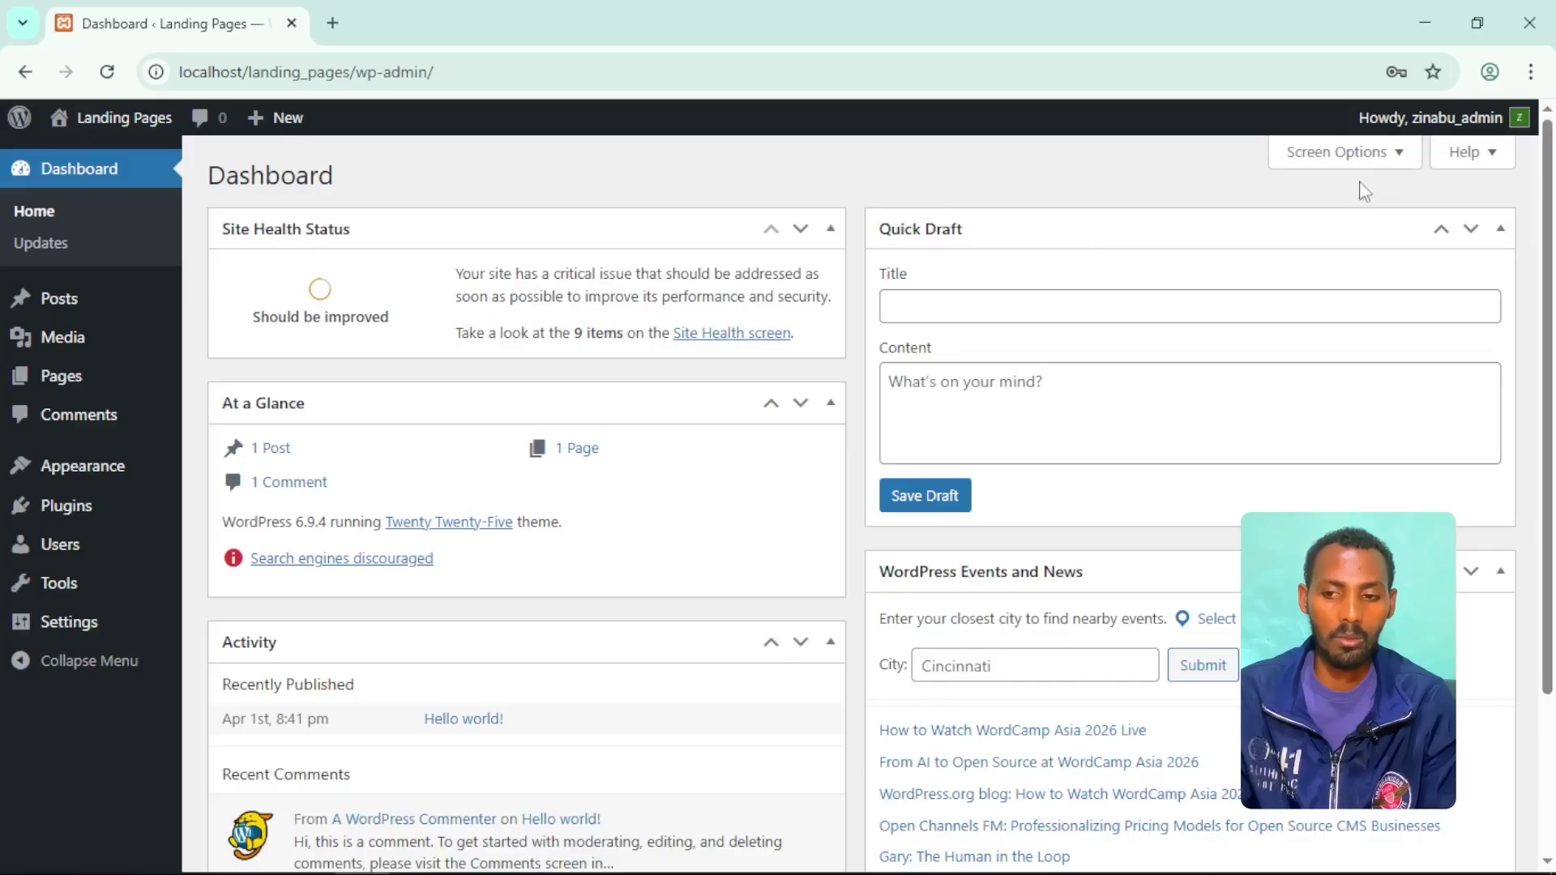
Hide the Site Health Status, At a Glance, Activity, Quick Draft, and WordPress Events and News boxes from the dashboard.
{"action": "left_click", "coordinate": [1401, 162]}
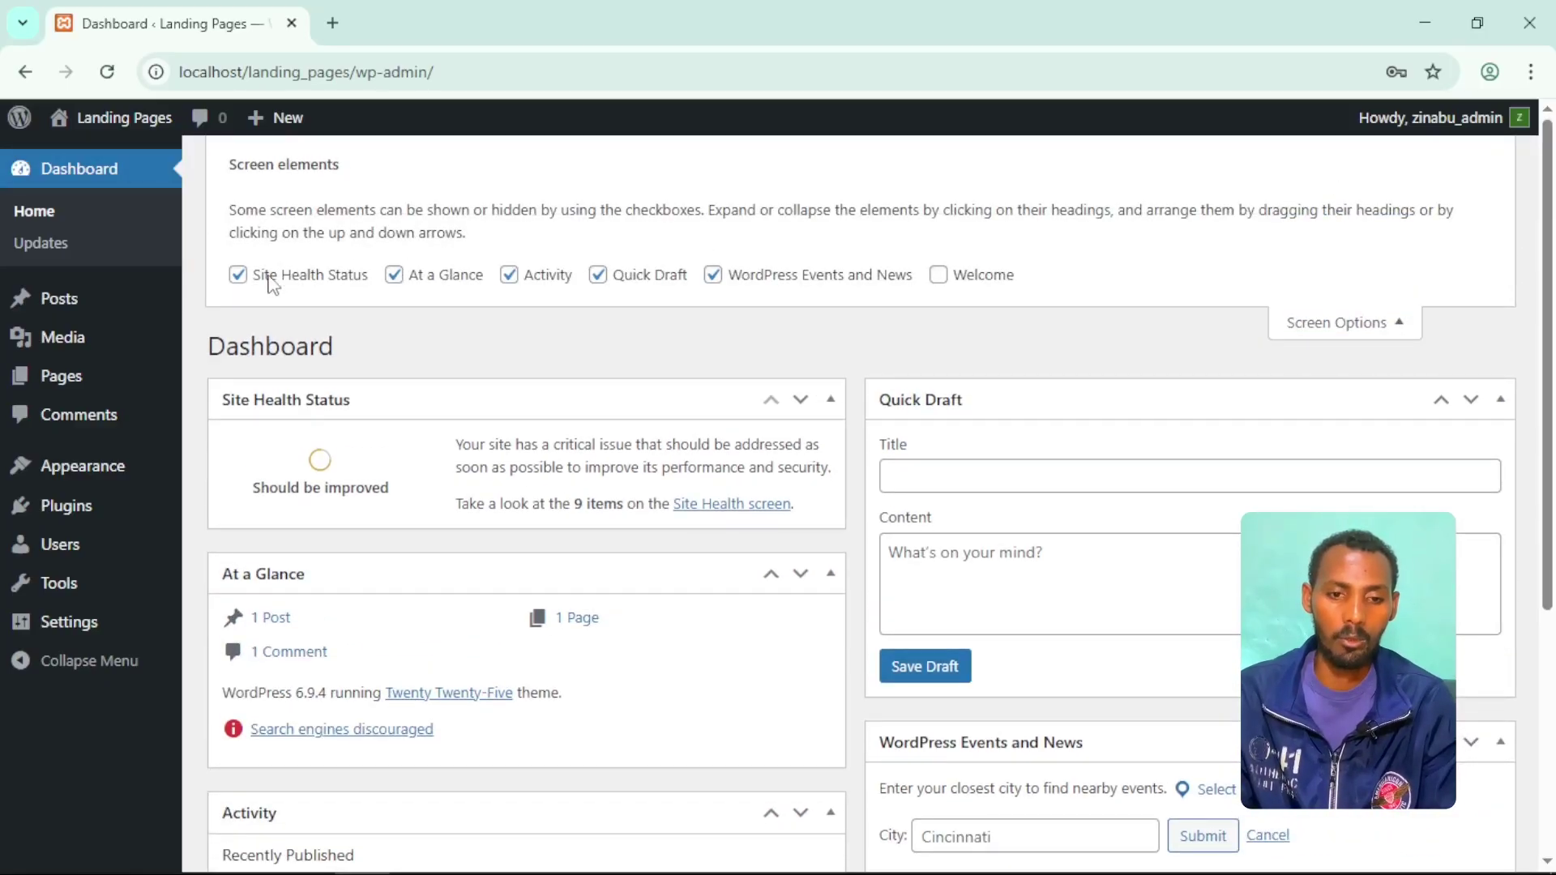
{"action": "left_click", "coordinate": [240, 278]}
{"action": "left_click", "coordinate": [409, 278]}
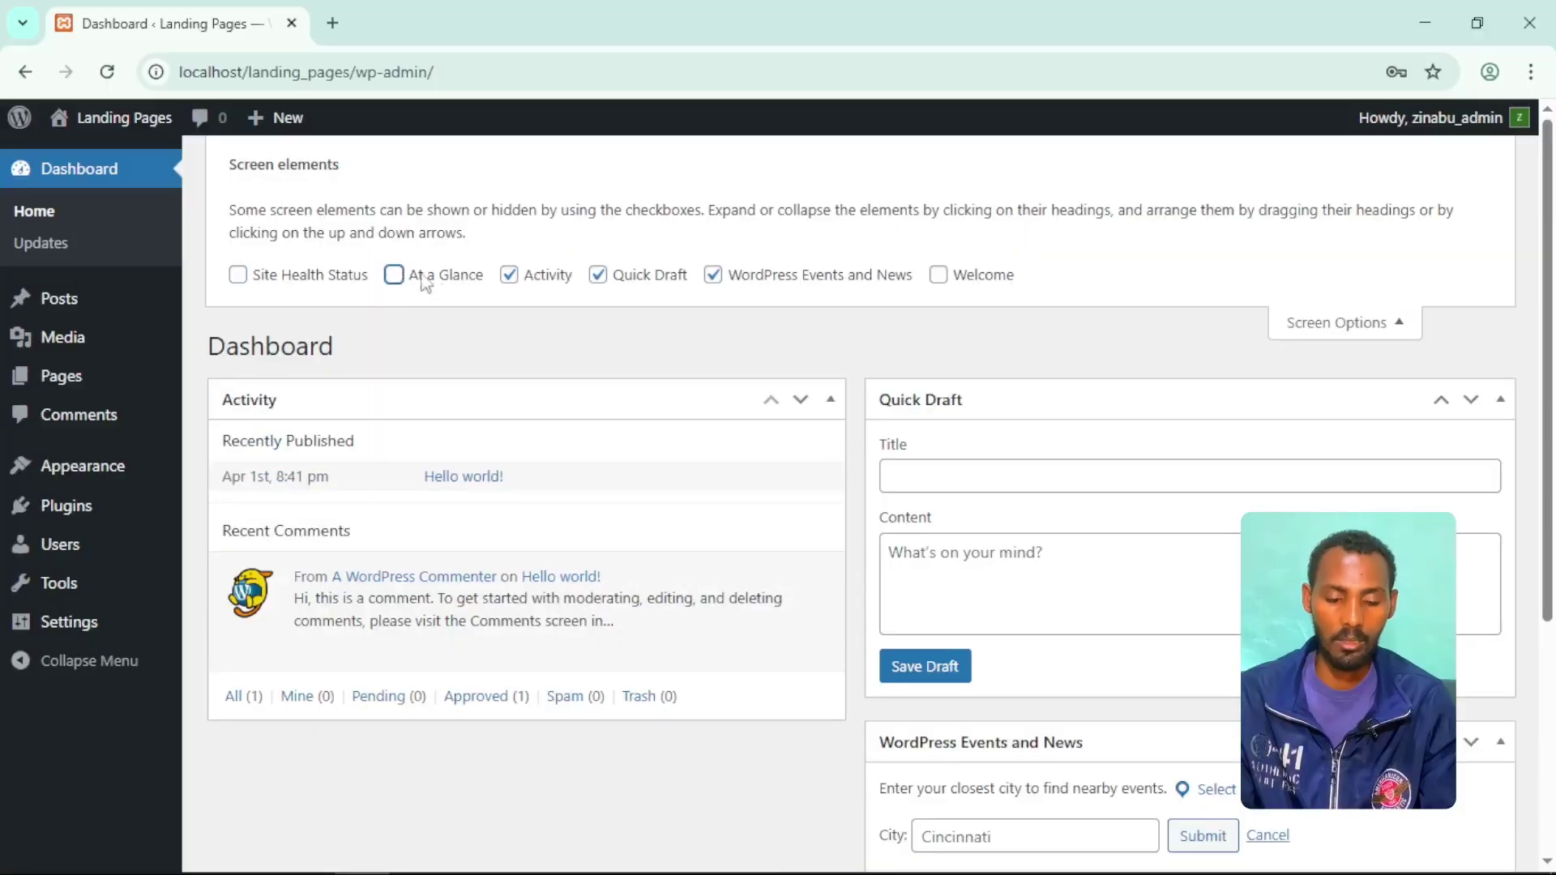
{"action": "left_click", "coordinate": [510, 276]}
{"action": "left_click", "coordinate": [599, 277]}
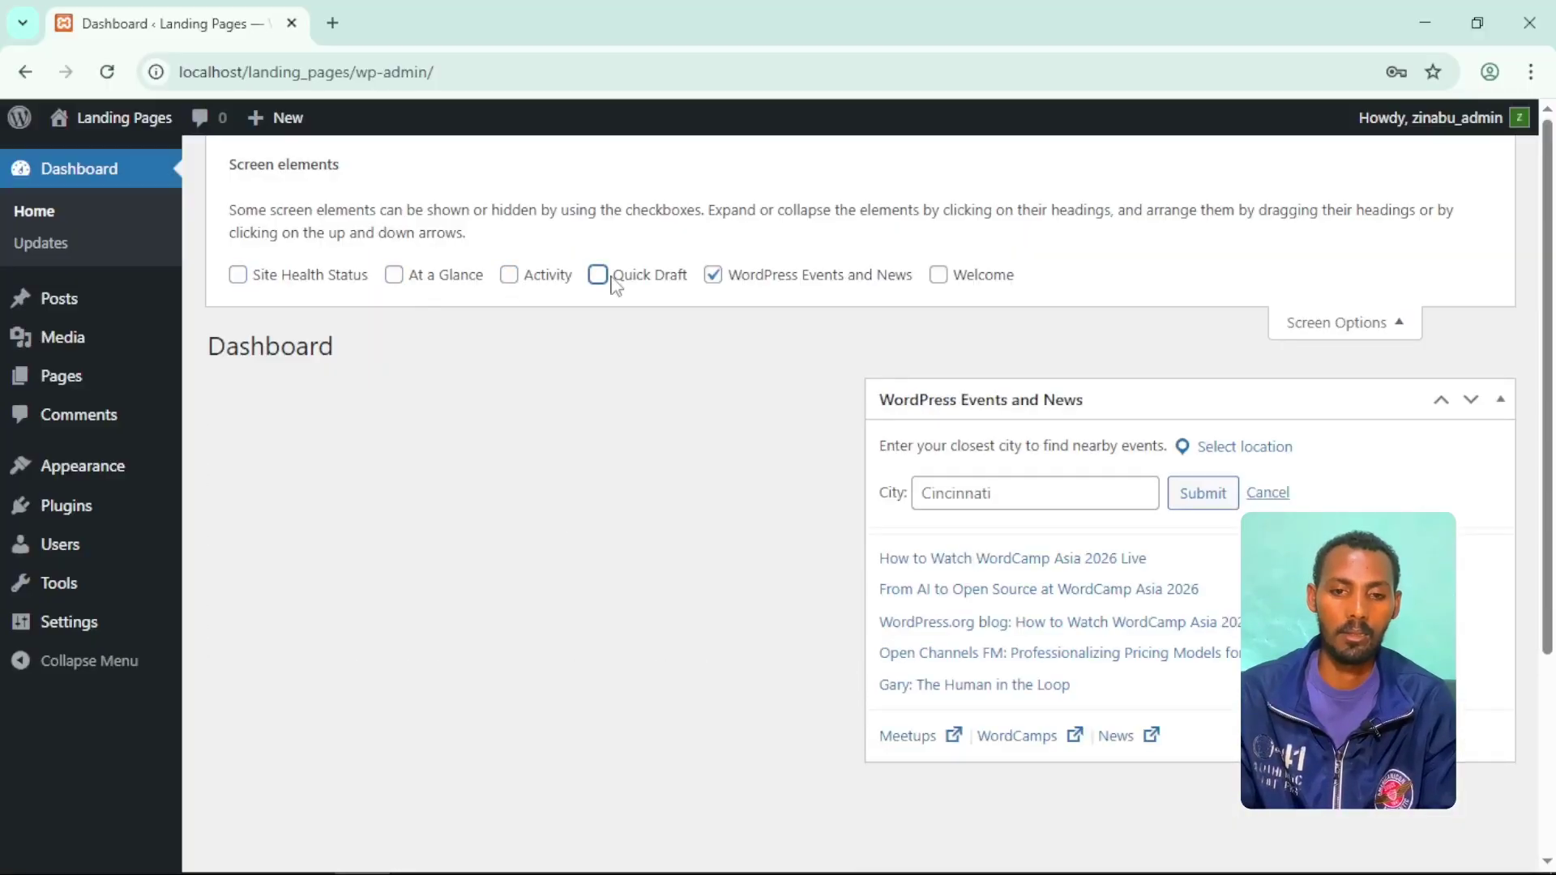
{"action": "left_click", "coordinate": [712, 278]}
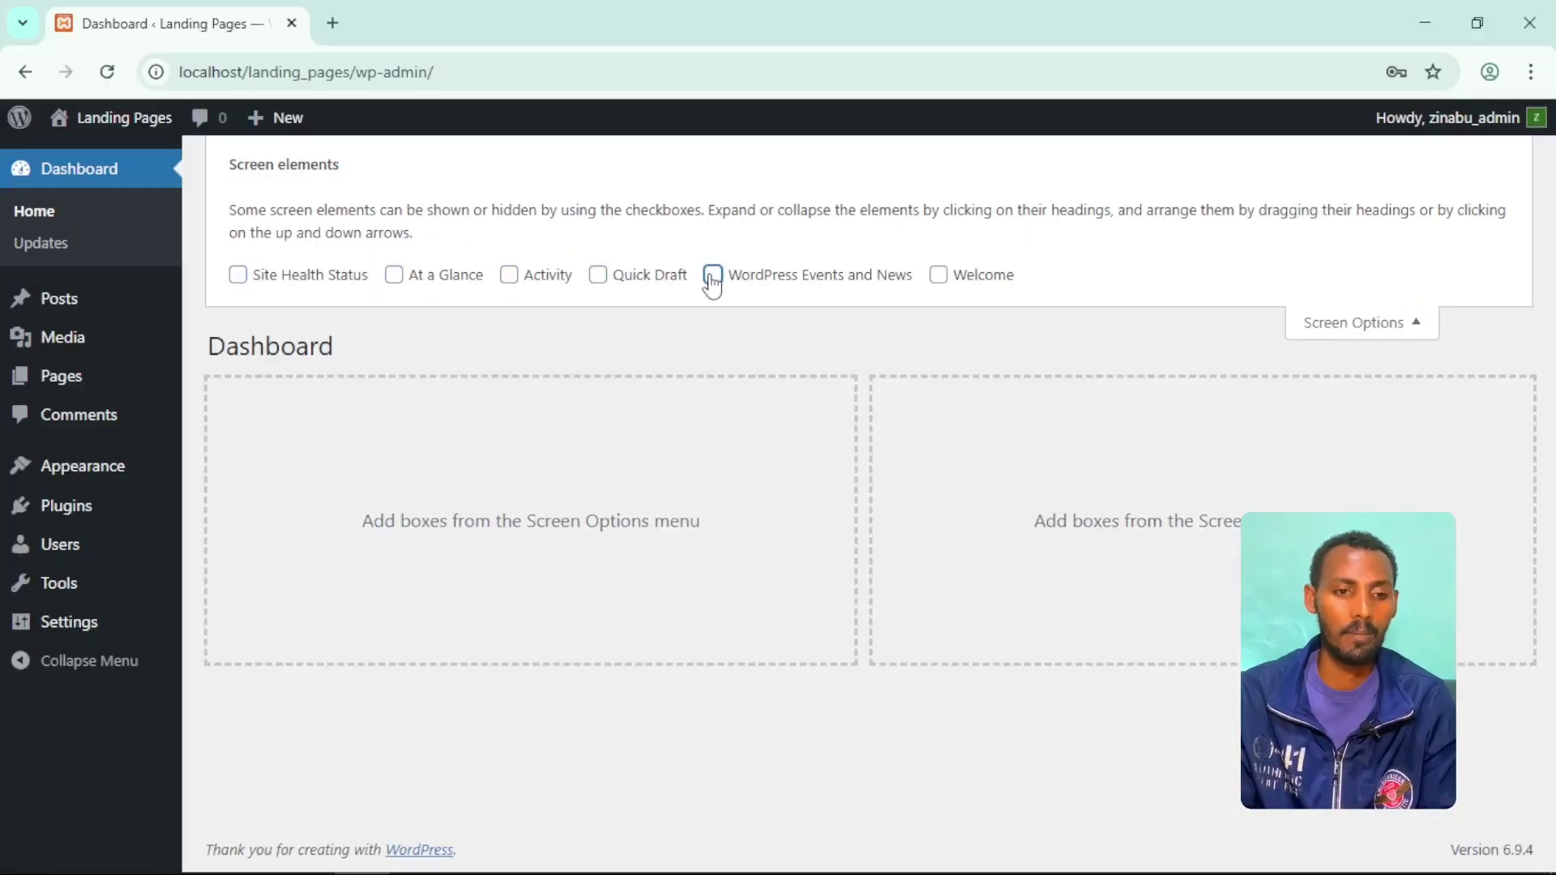
{"action": "left_click", "coordinate": [1386, 326]}
Open the list of all posts and move the "Hello world!" post to the Trash.
{"action": "mouse_move", "coordinate": [76, 304]}
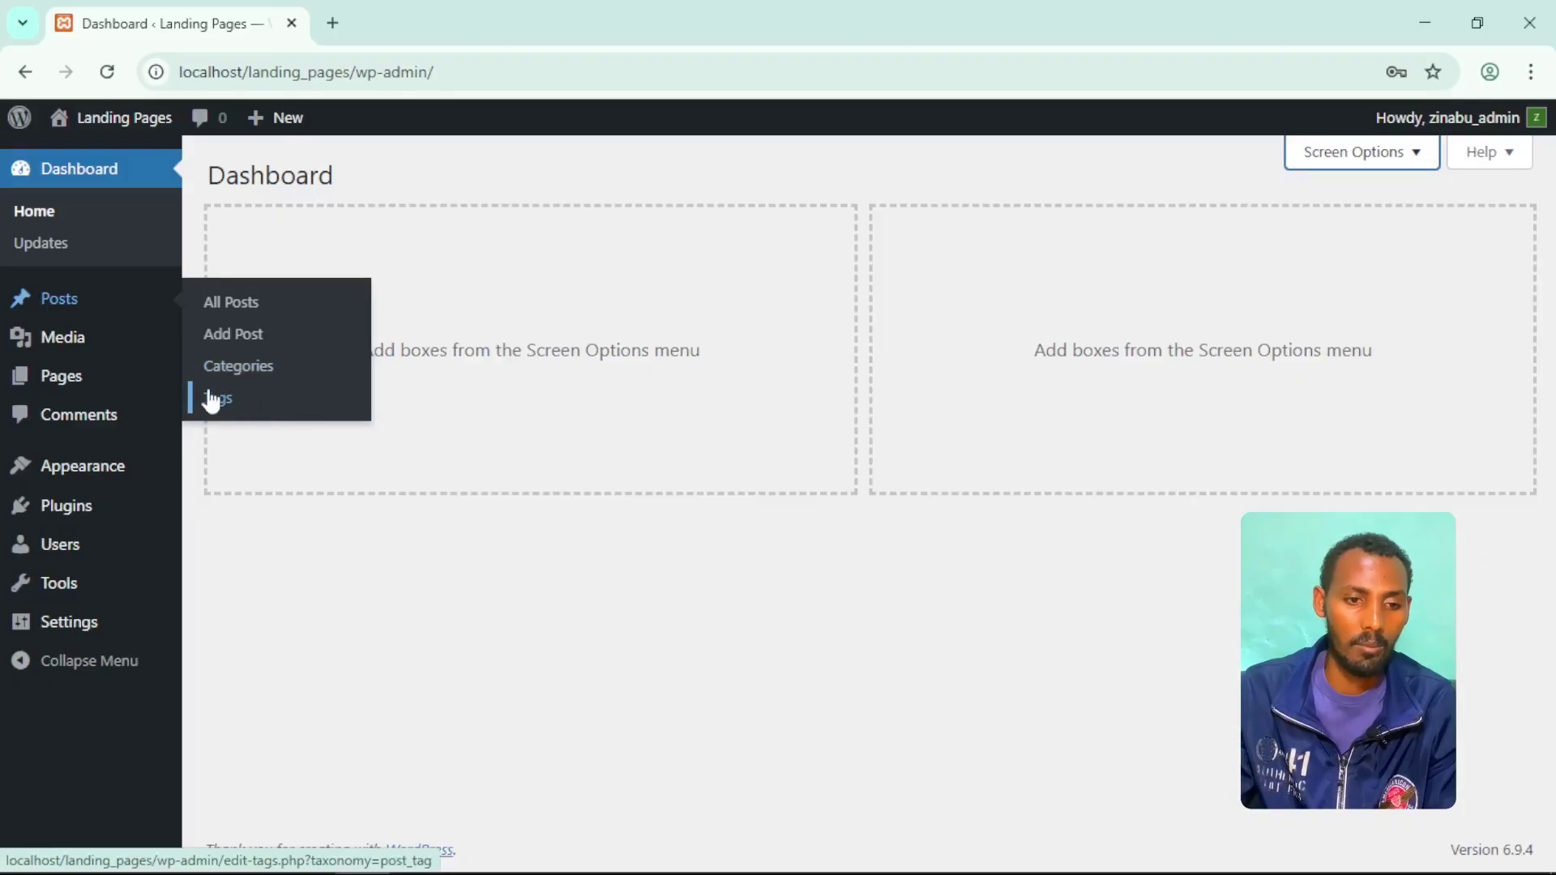
{"action": "left_click", "coordinate": [11, 300]}
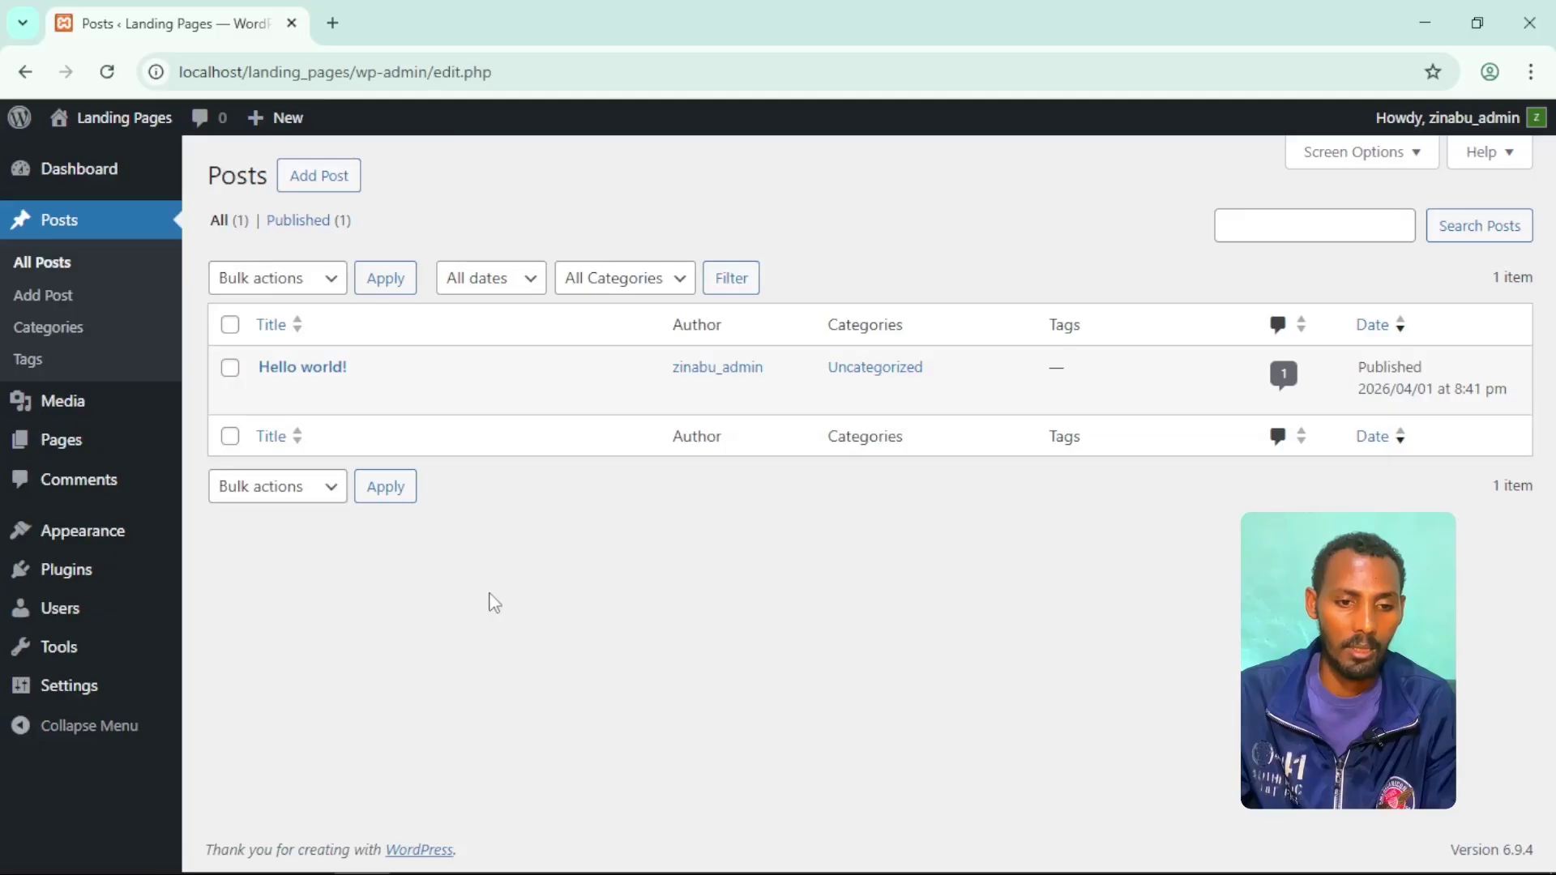
{"action": "mouse_move", "coordinate": [266, 368]}
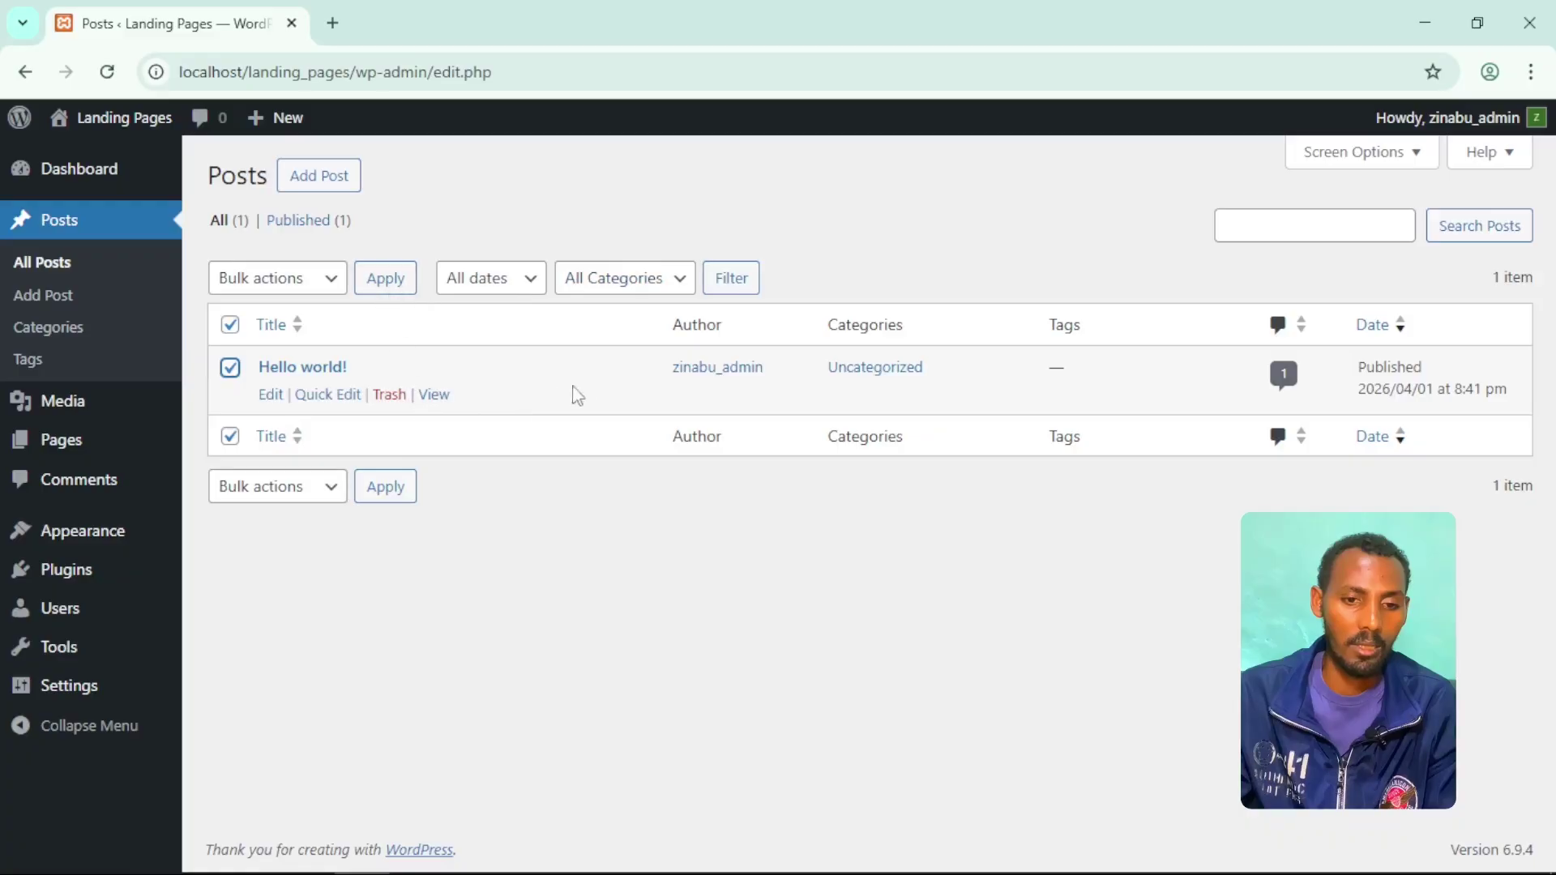
{"action": "left_click", "coordinate": [381, 397]}
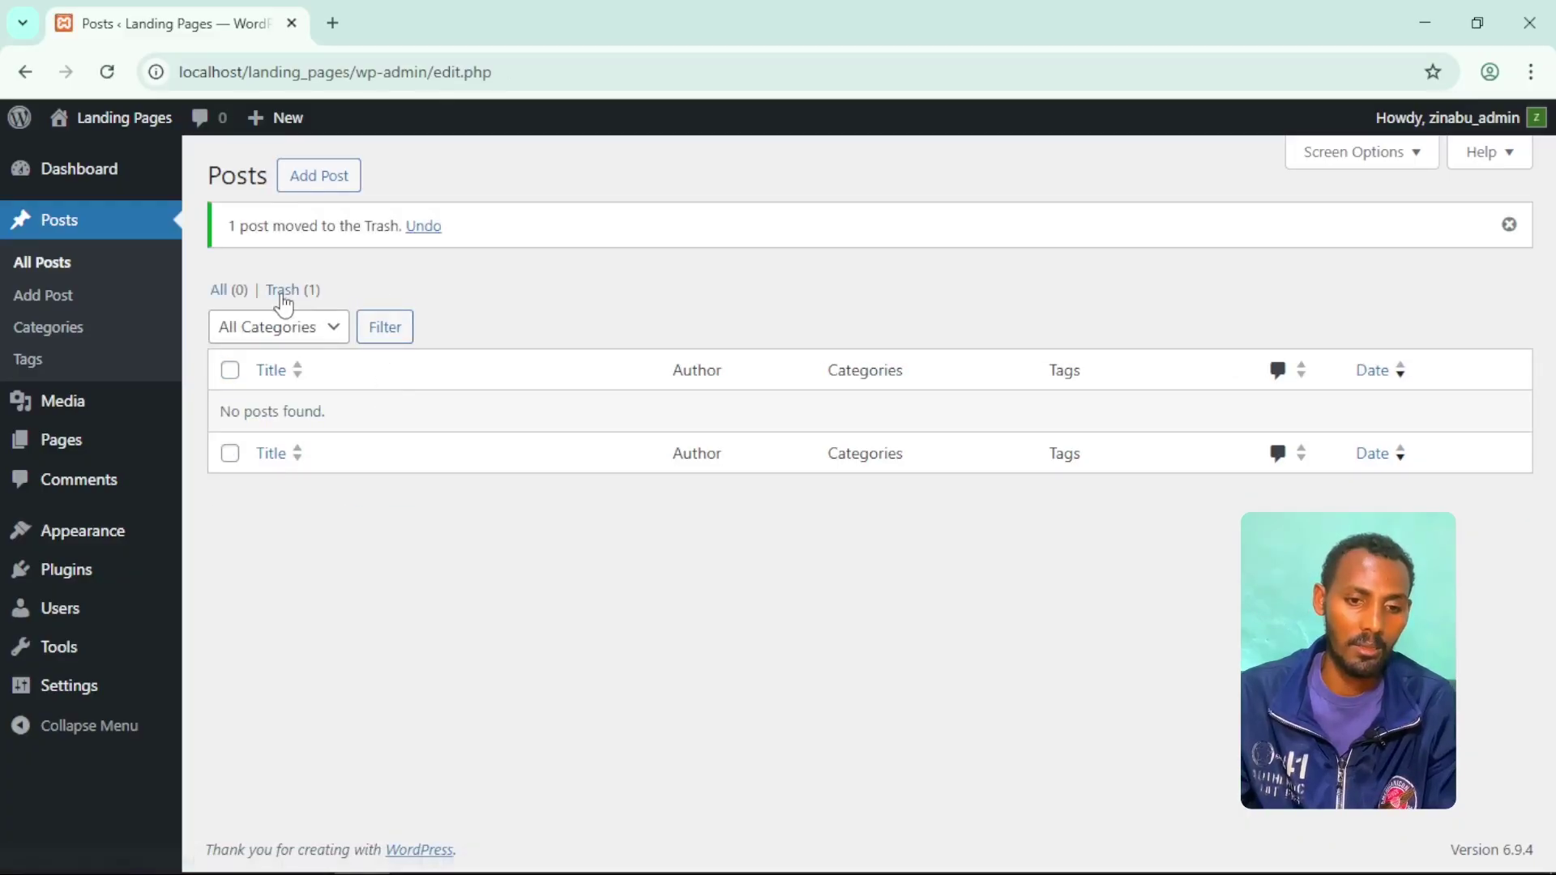
Permanently delete the "Hello world!" post from the posts Trash with a bulk action.
{"action": "left_click", "coordinate": [283, 293]}
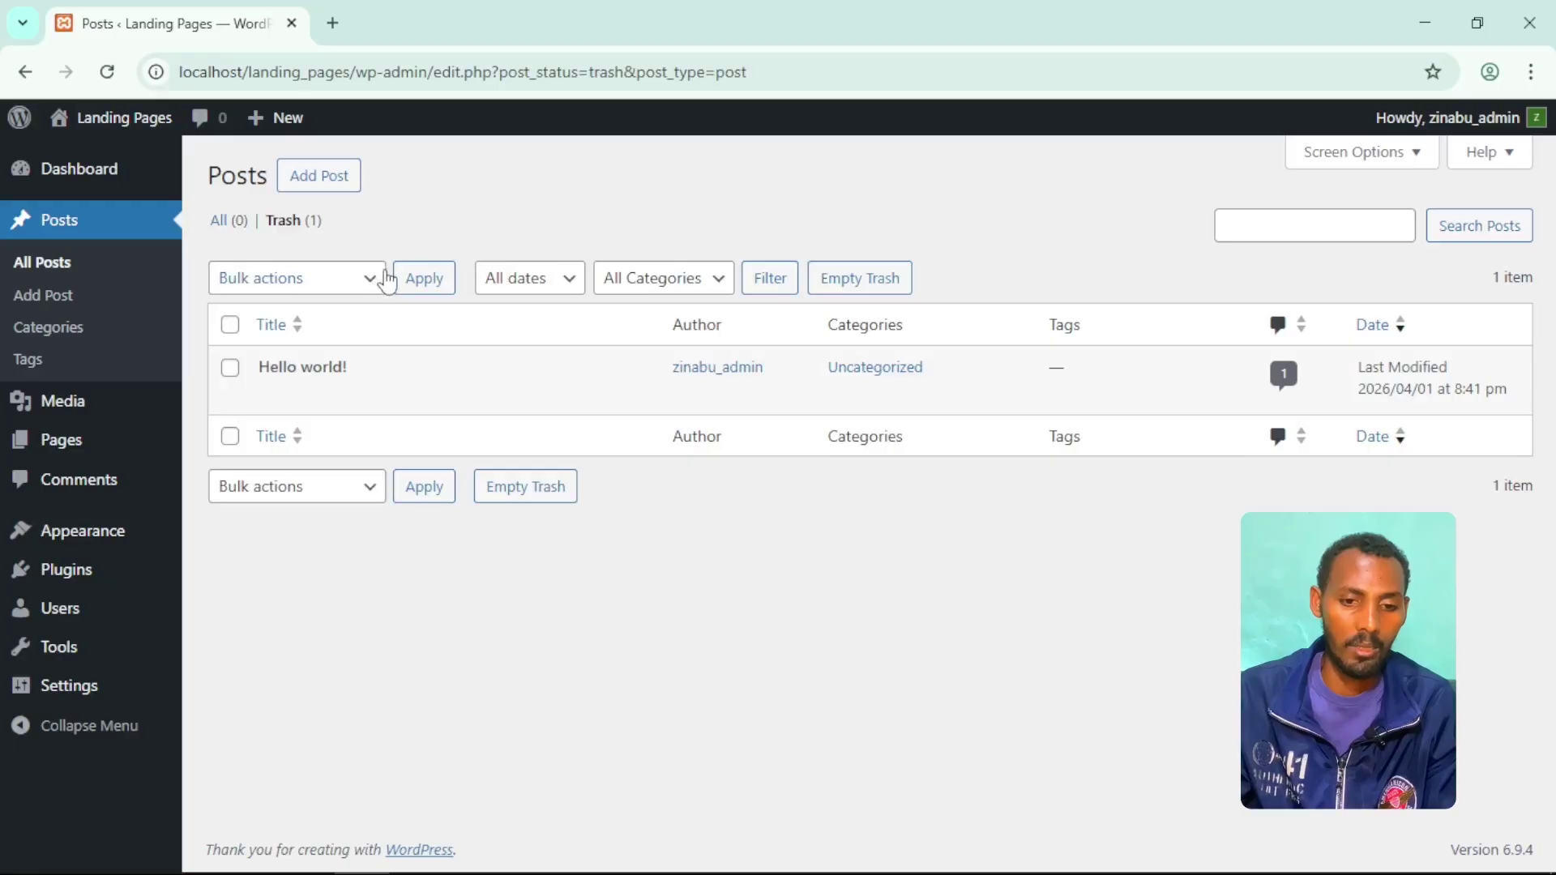
{"action": "left_click", "coordinate": [381, 279]}
{"action": "left_click", "coordinate": [310, 373]}
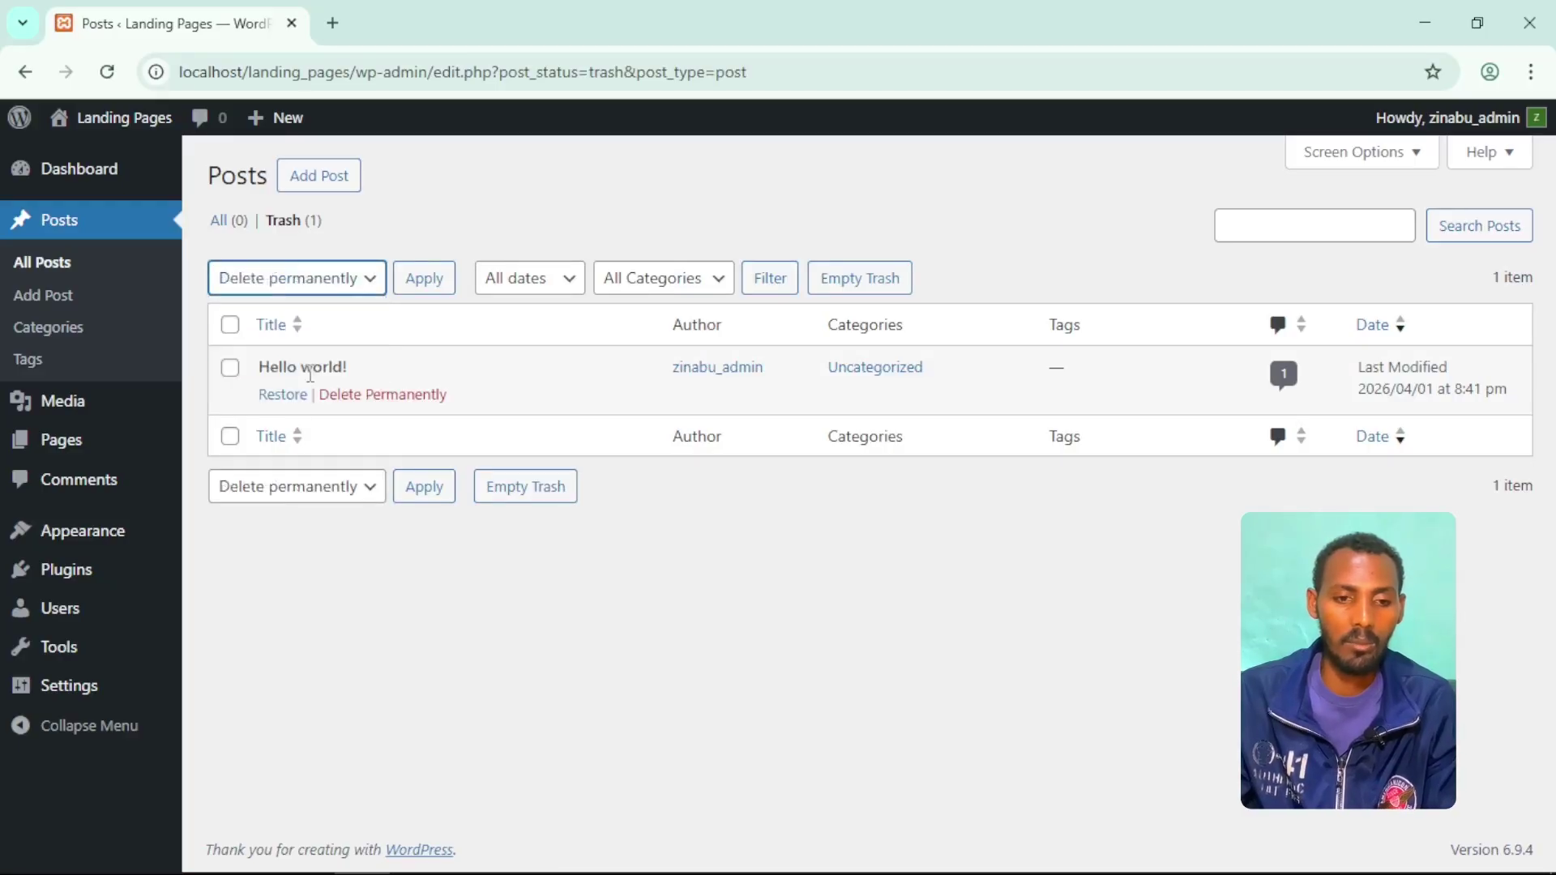
{"action": "left_click", "coordinate": [231, 369]}
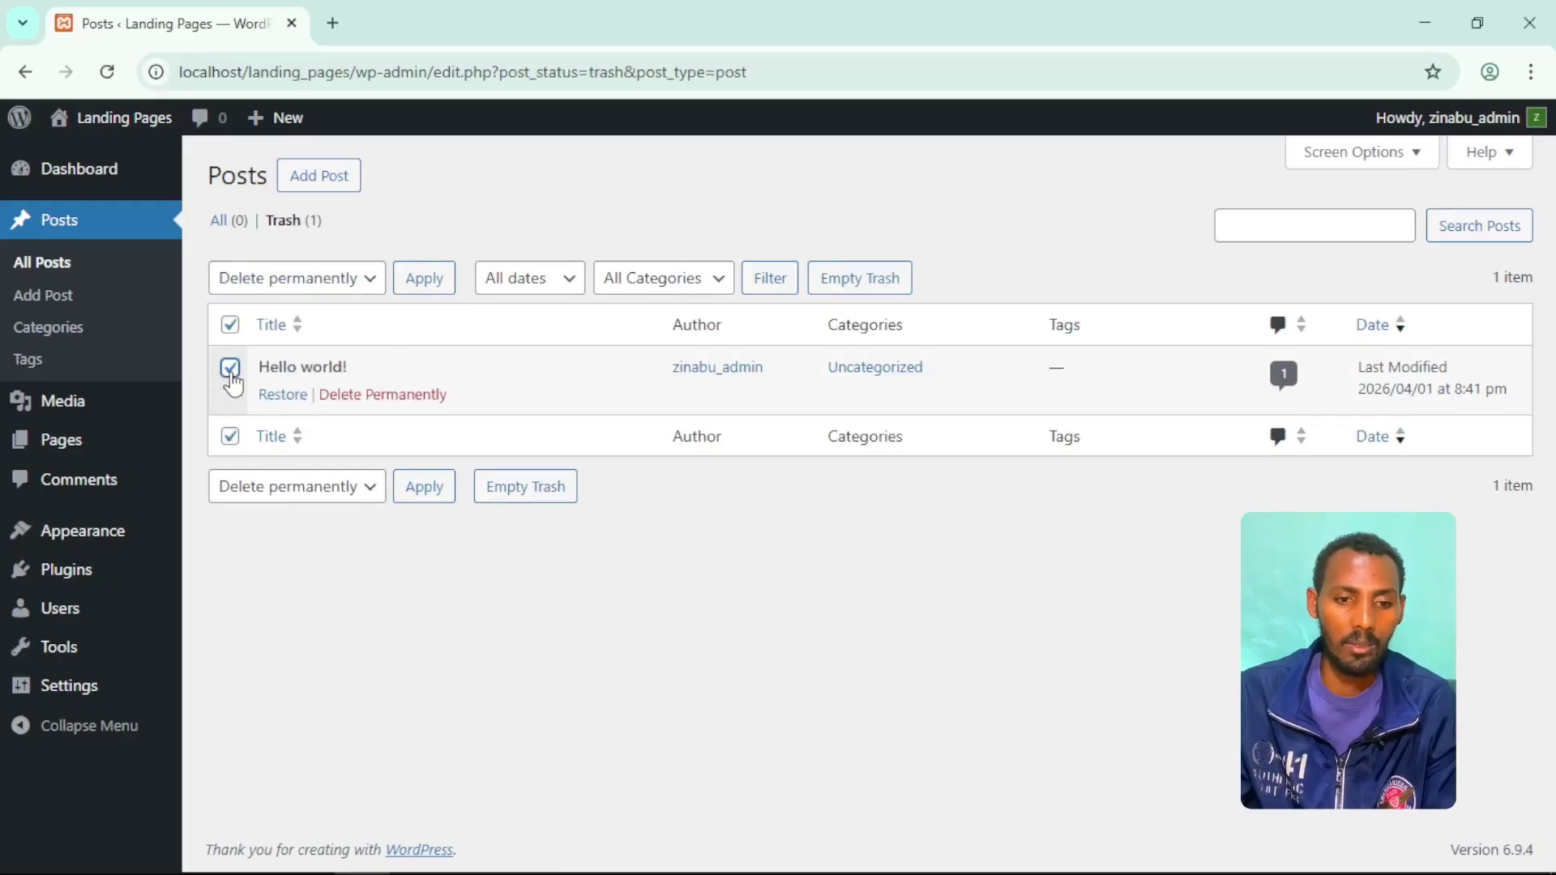
{"action": "left_click", "coordinate": [429, 498]}
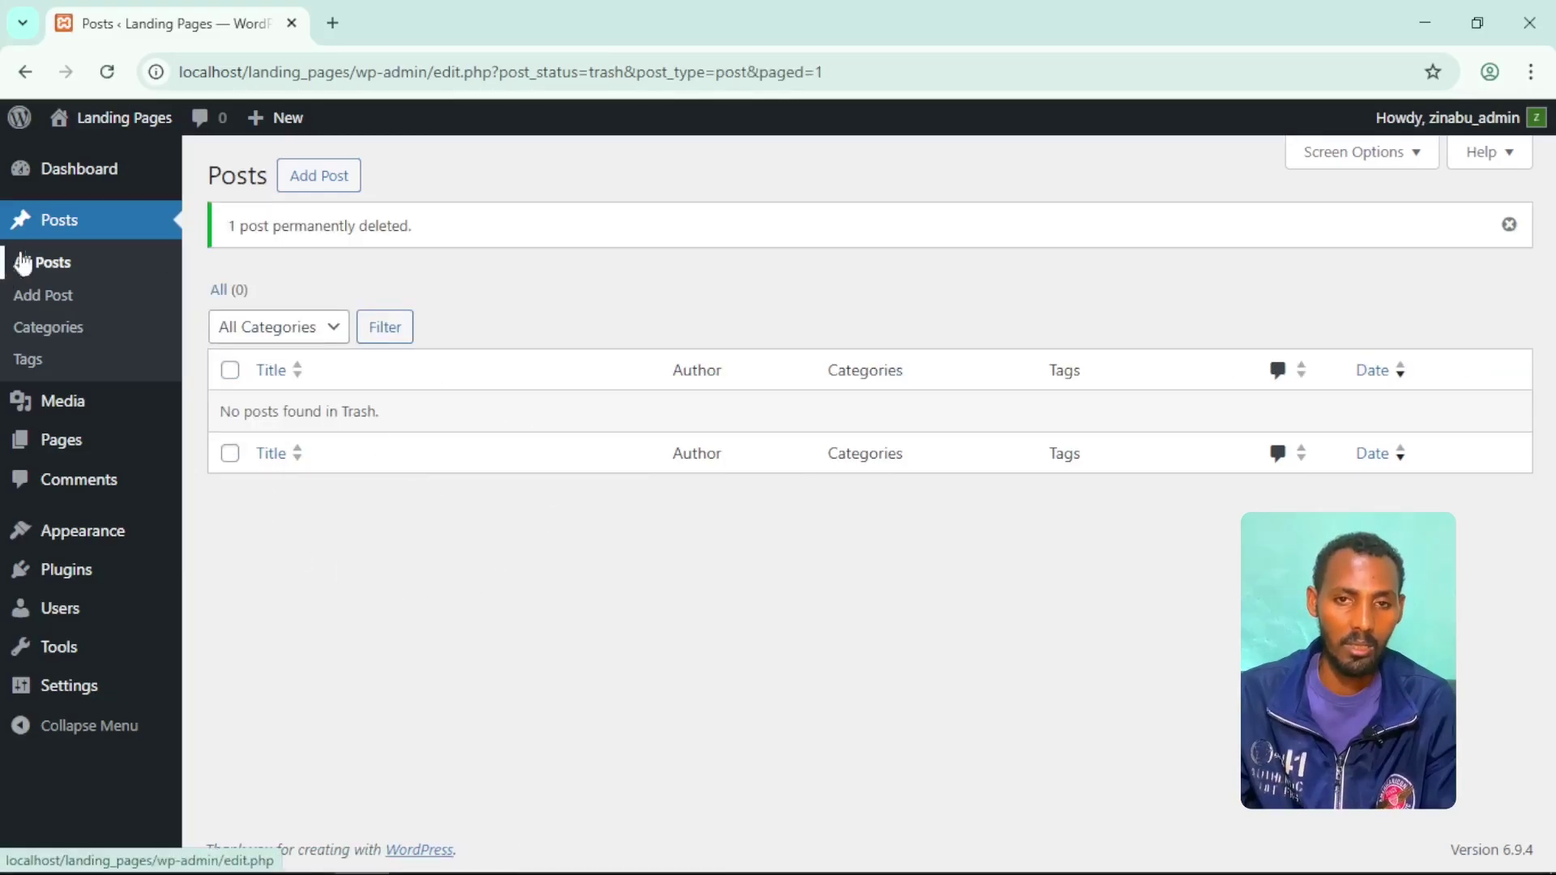
Start a new post and look over the Categories and Tags sections of its settings.
{"action": "left_click", "coordinate": [323, 187]}
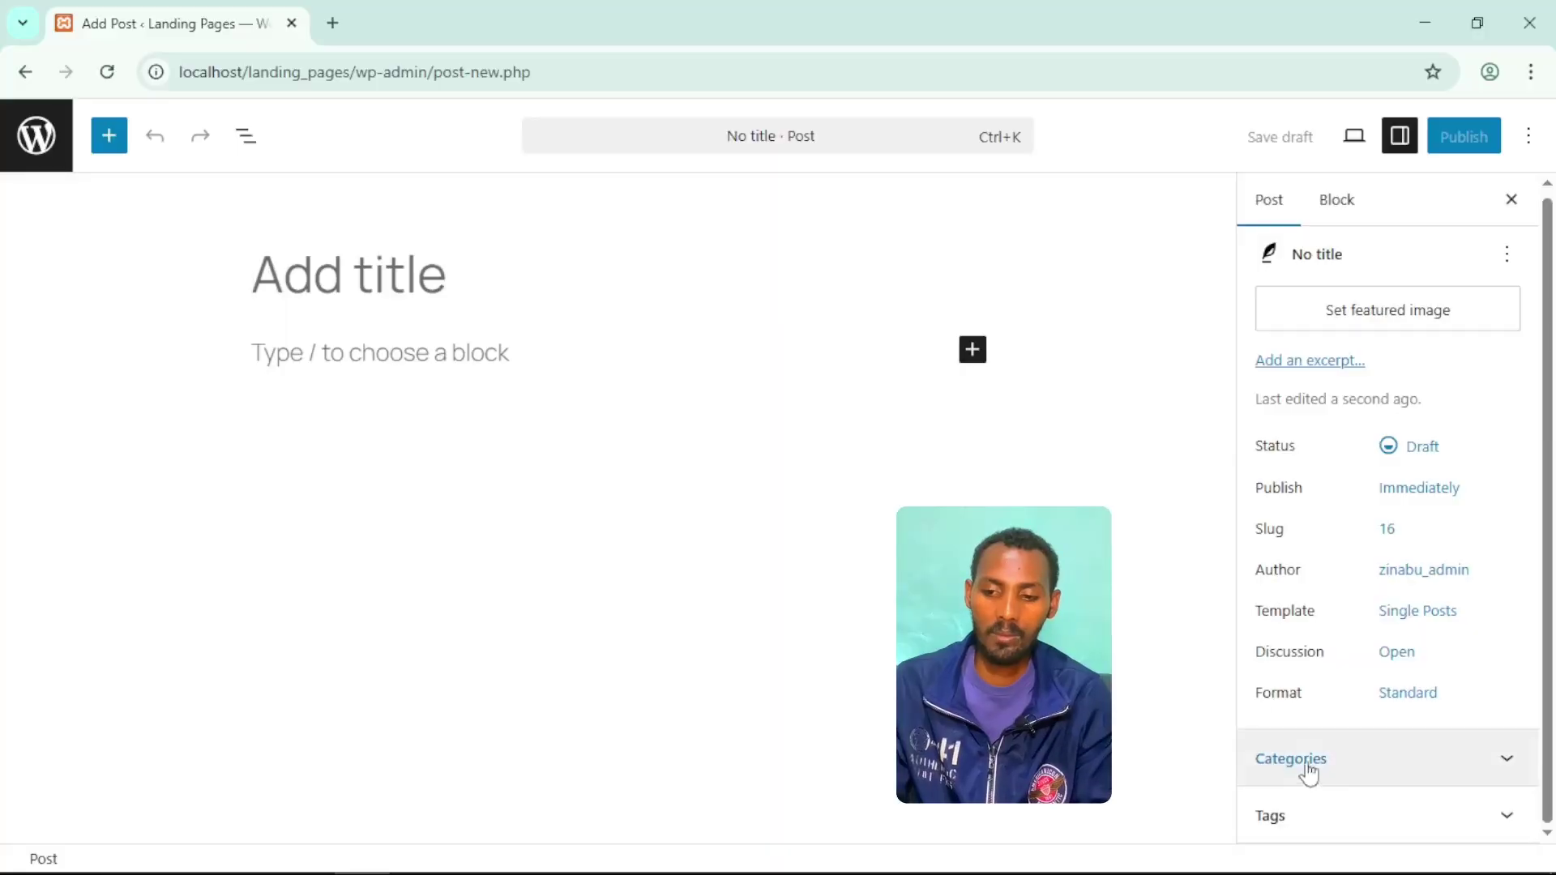
{"action": "left_click", "coordinate": [1340, 776]}
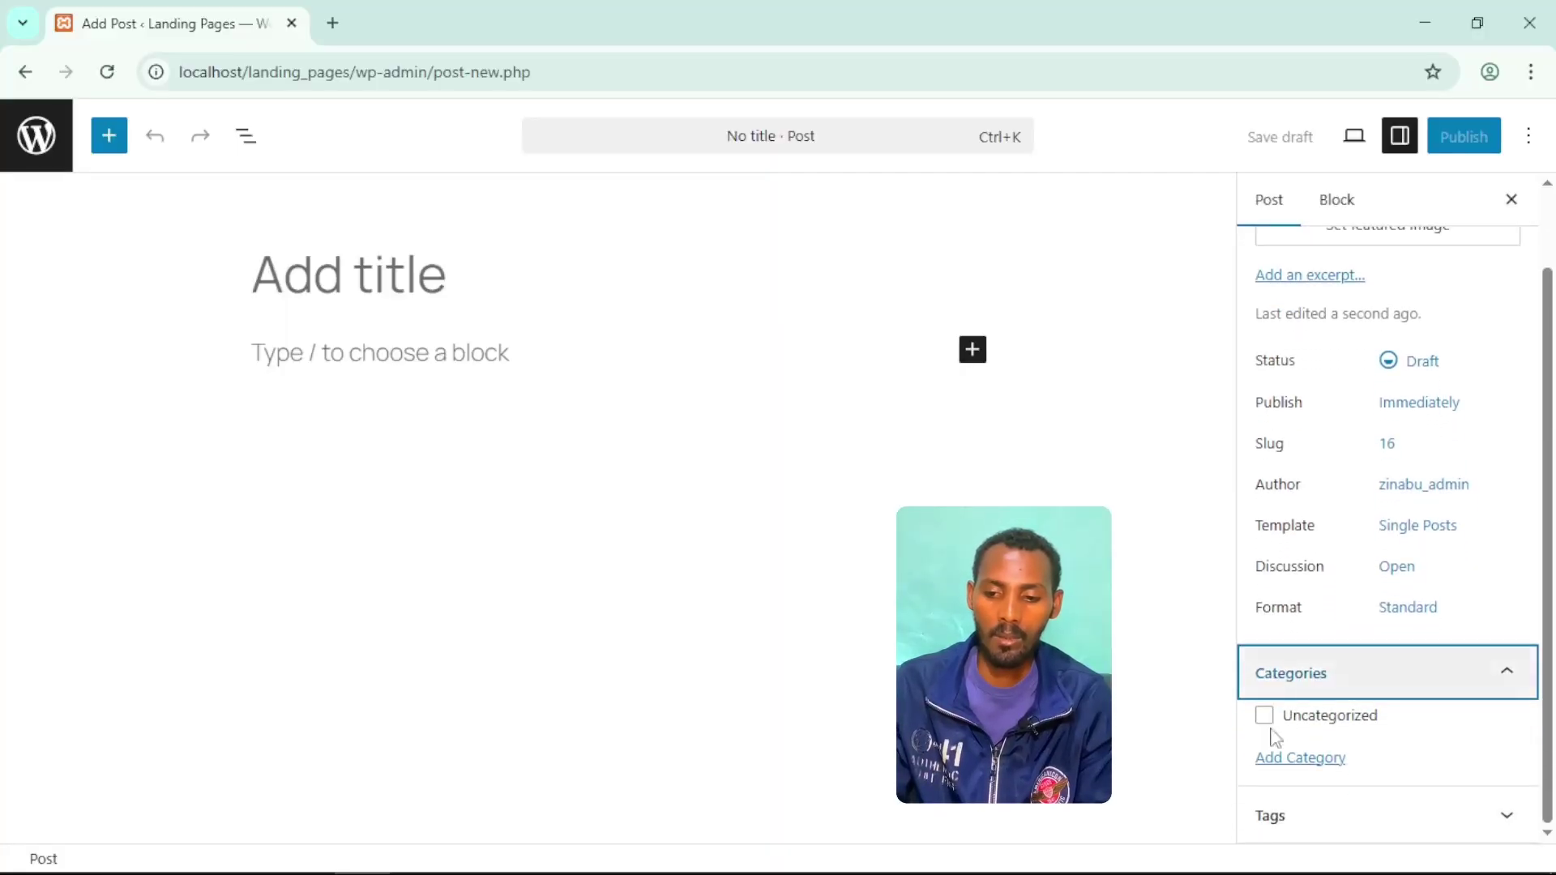
{"action": "left_click", "coordinate": [1502, 699]}
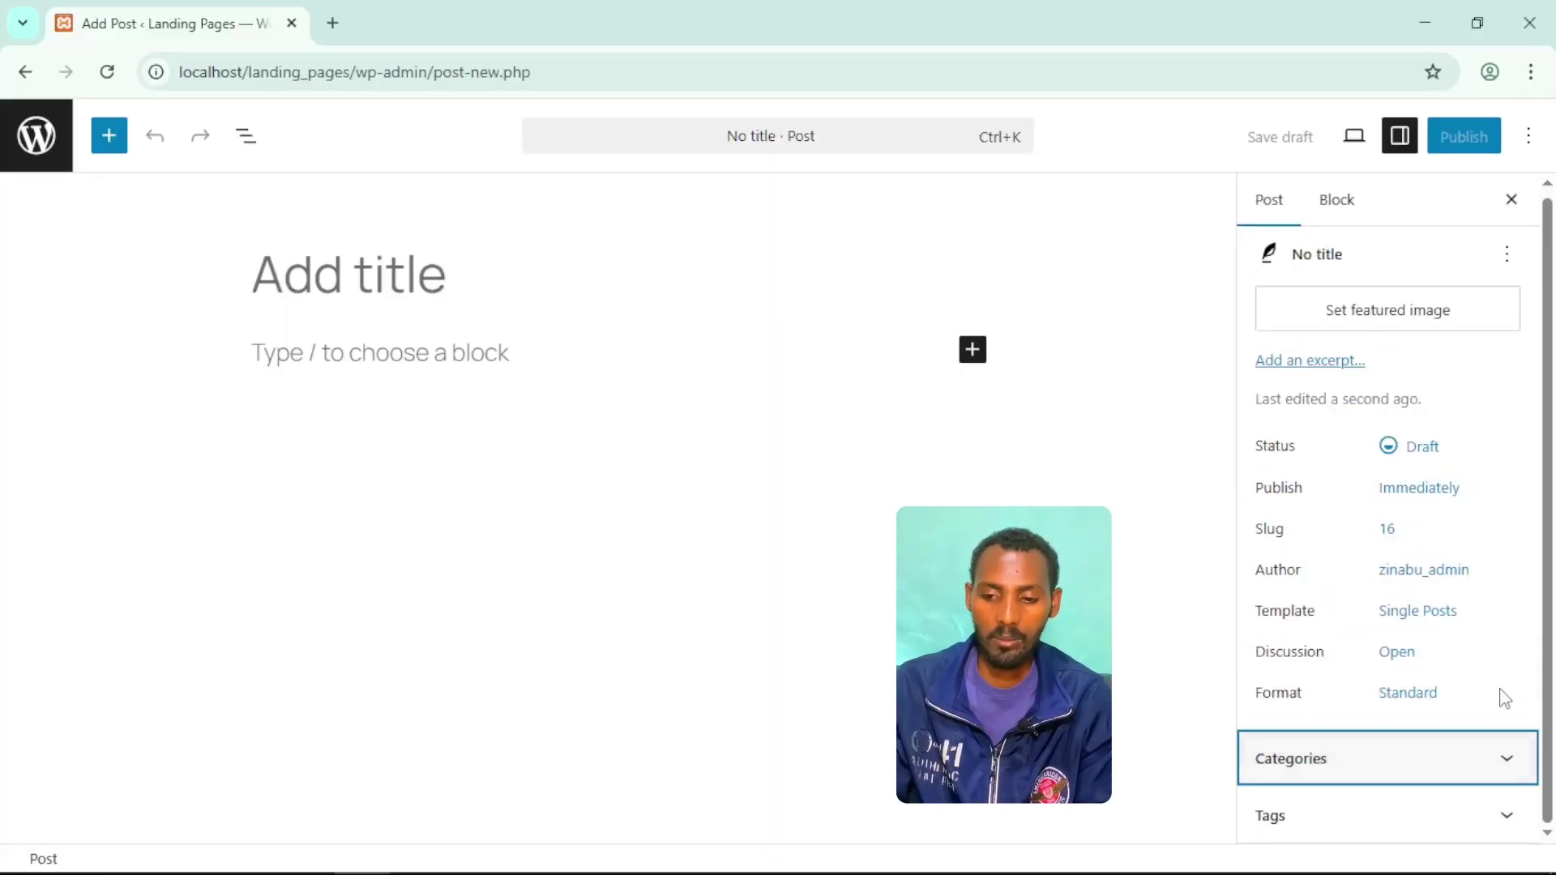
{"action": "left_click", "coordinate": [1320, 822]}
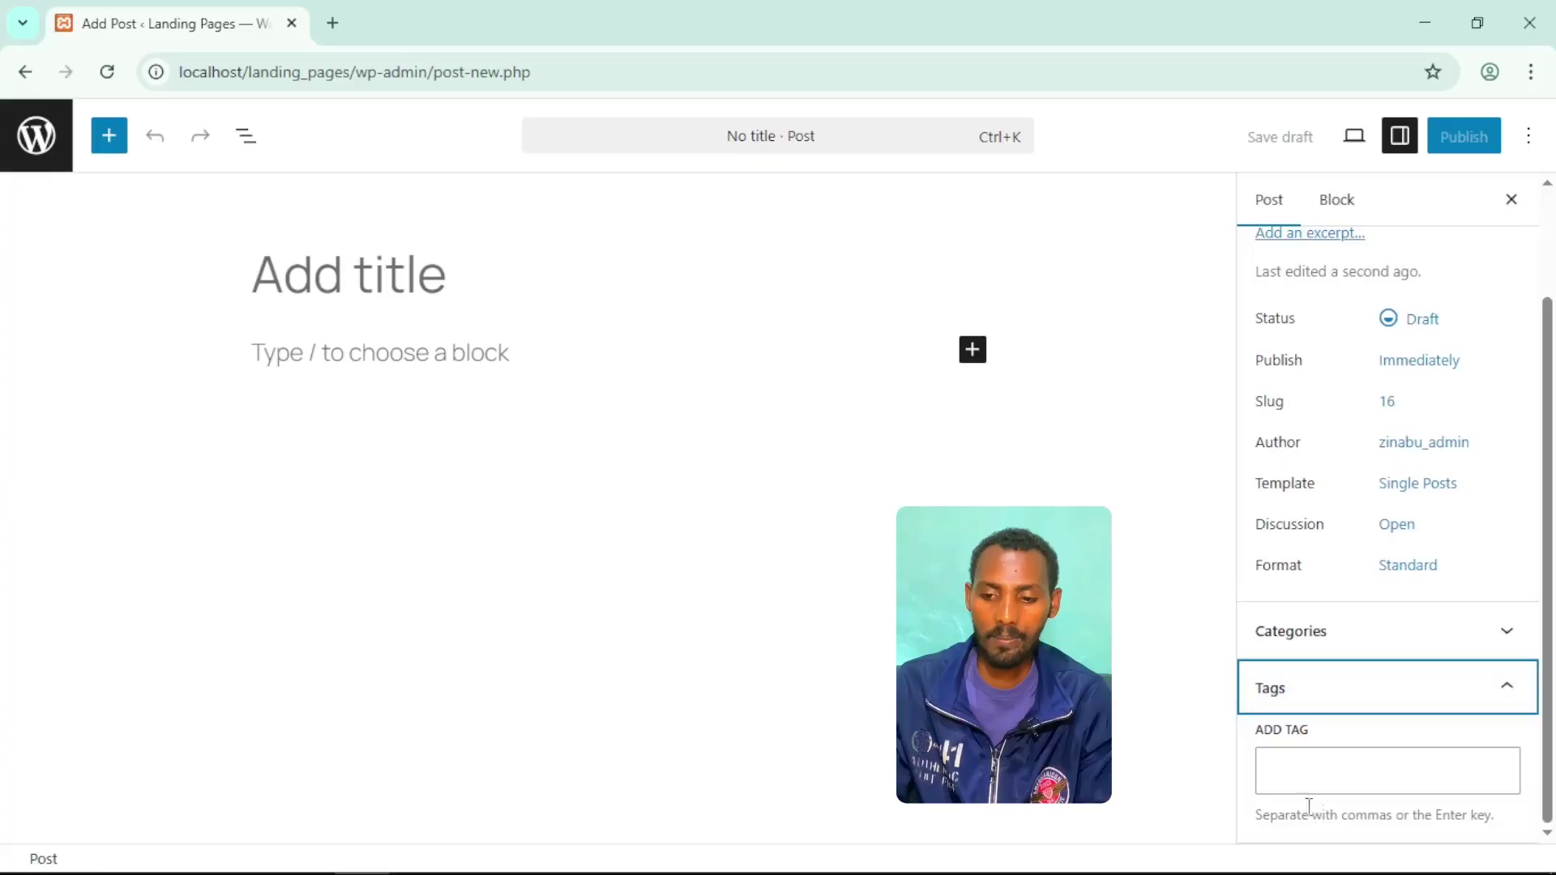
{"action": "left_click", "coordinate": [1319, 778]}
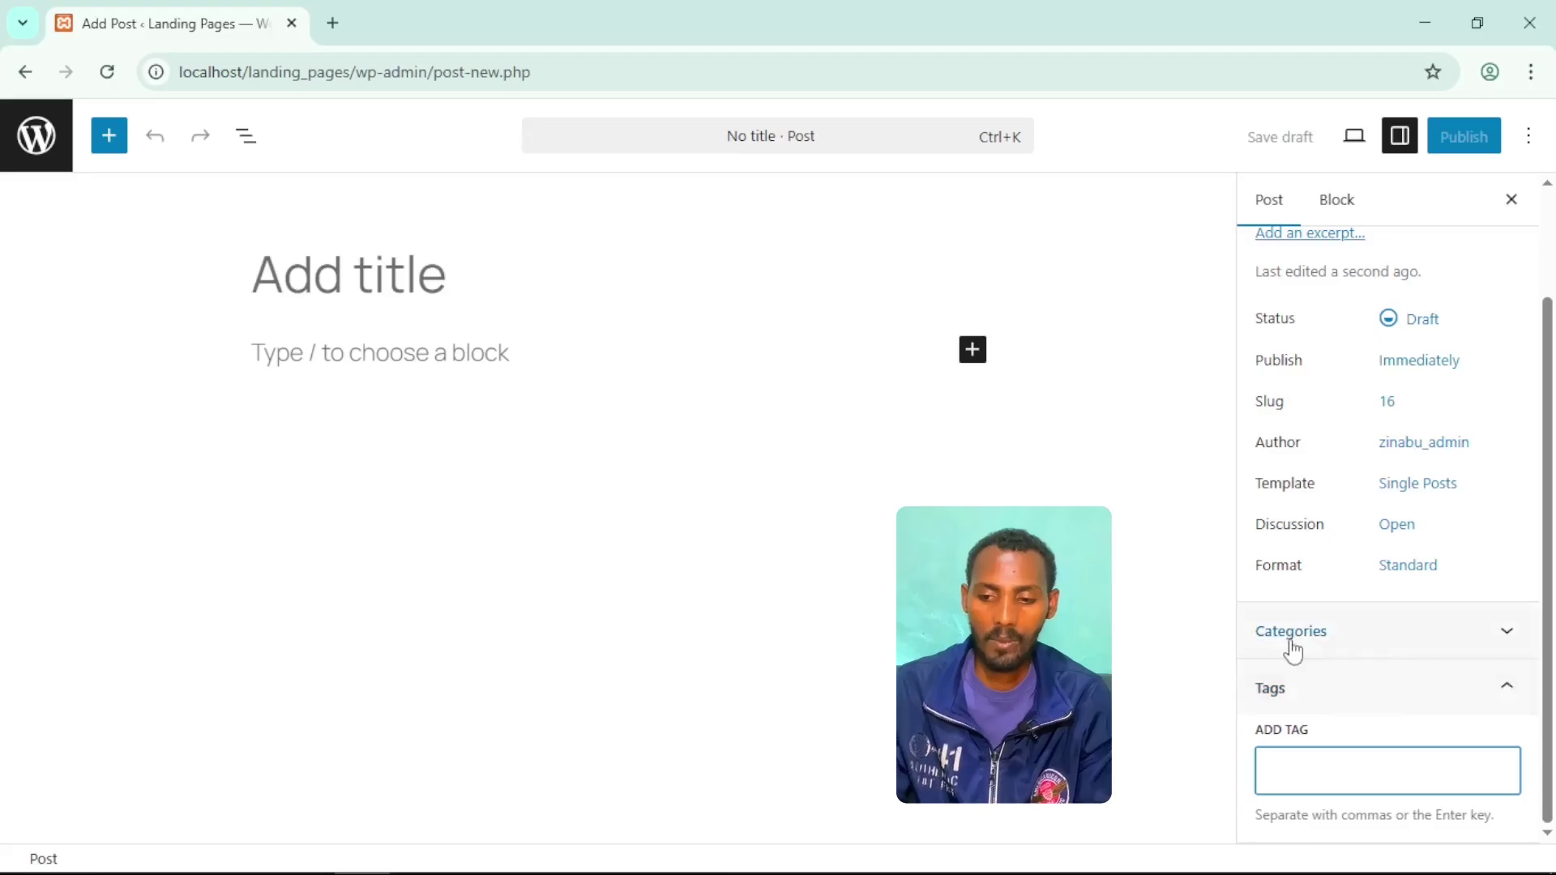
Create a category named "techtips" without a parent category, then unassign it from the post.
{"action": "left_click", "coordinate": [1492, 645]}
{"action": "left_click", "coordinate": [1256, 713]}
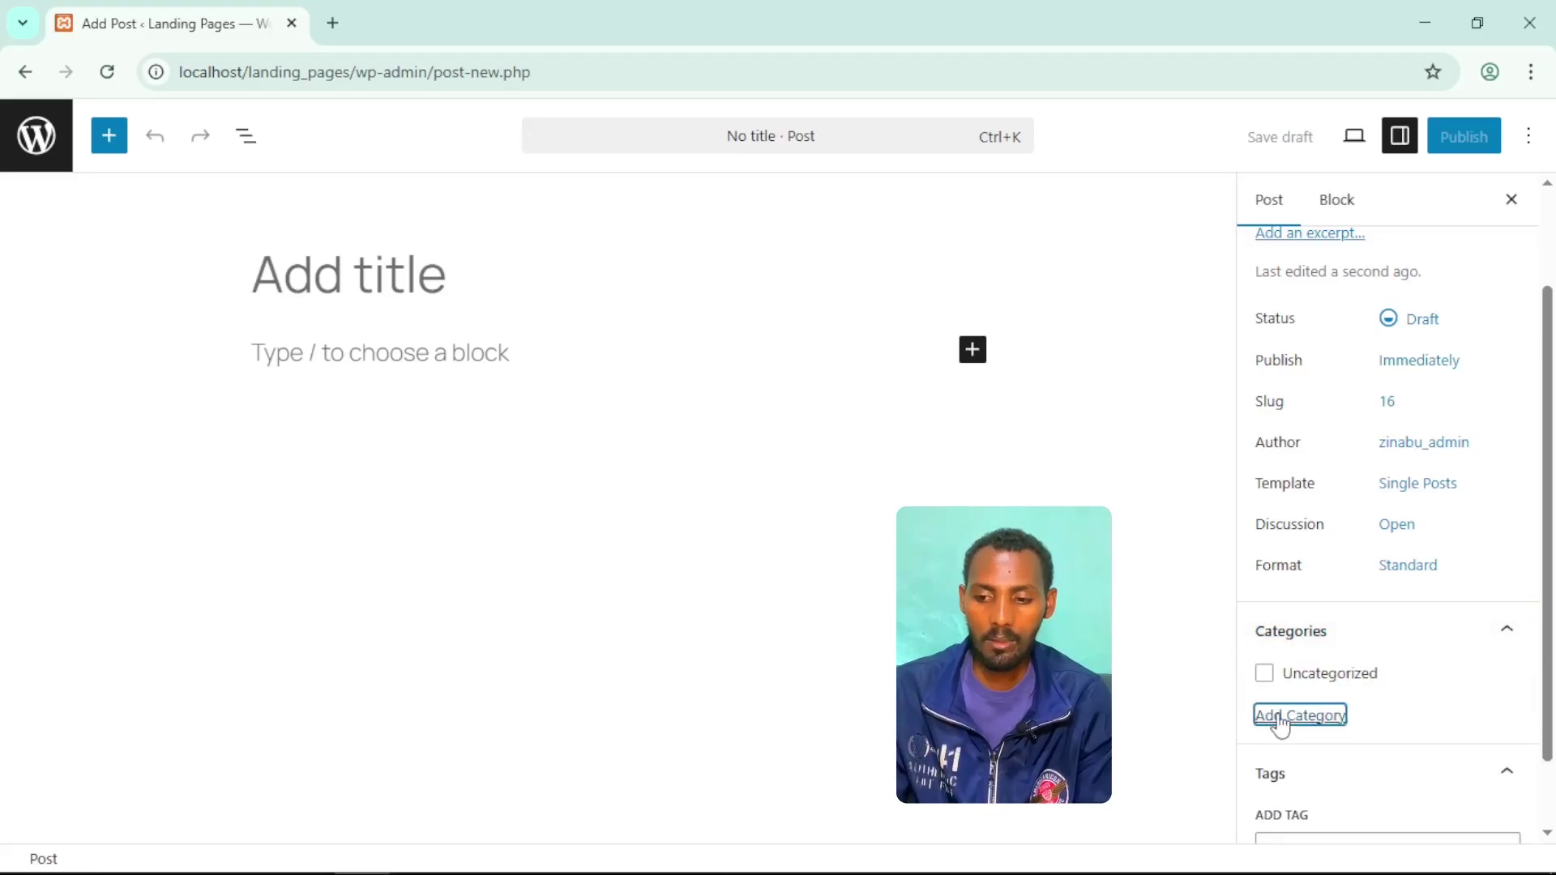
{"action": "left_click", "coordinate": [1321, 786]}
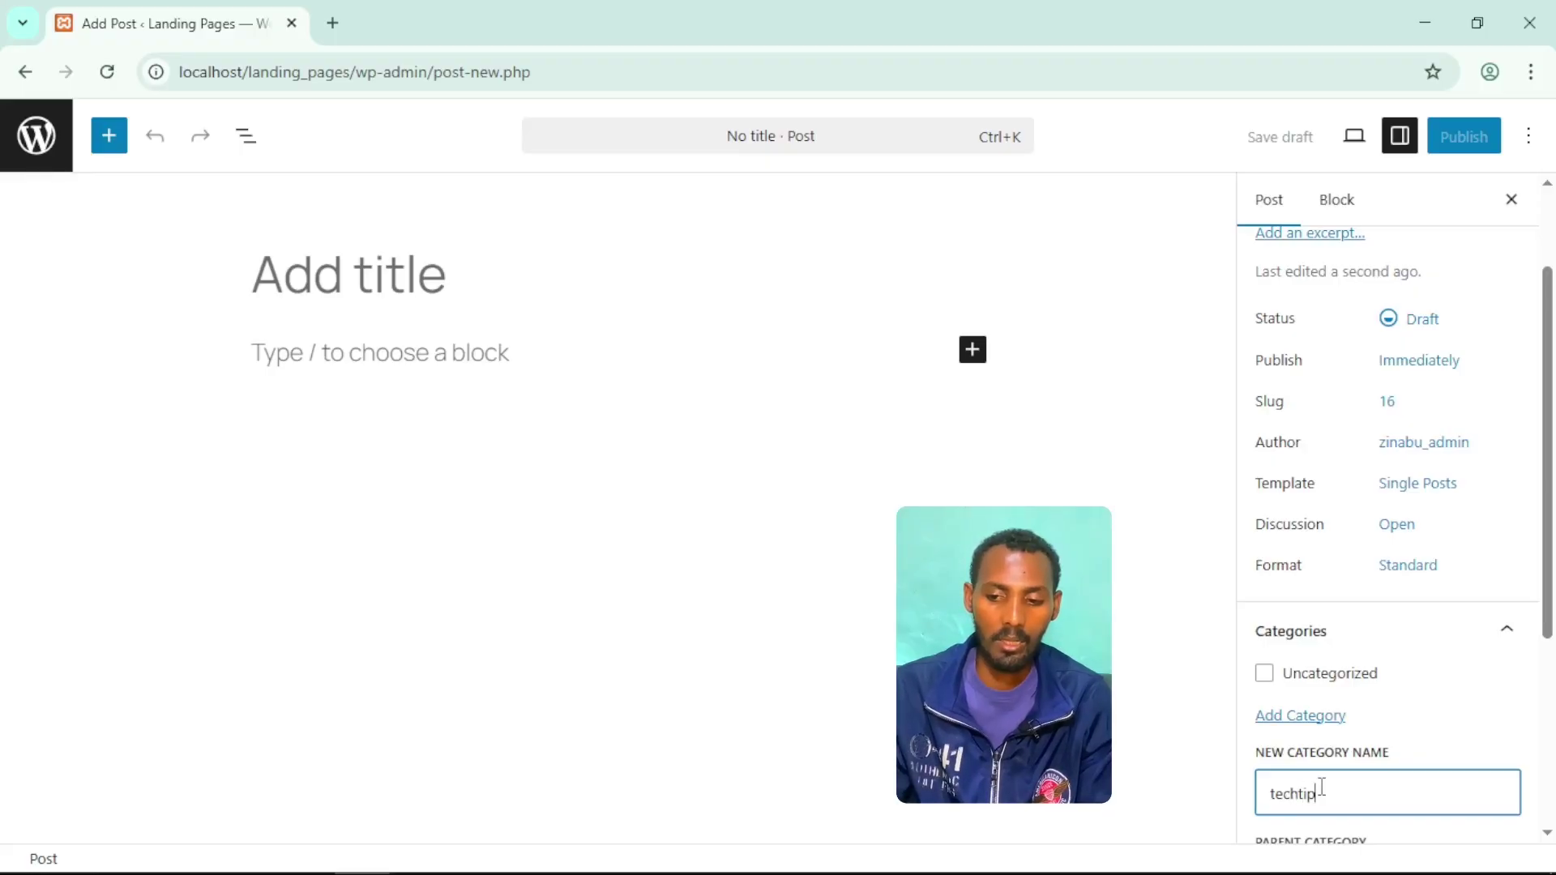
{"action": "scroll", "coordinate": [1321, 782], "scroll_direction": "down", "scroll_amount": 4}
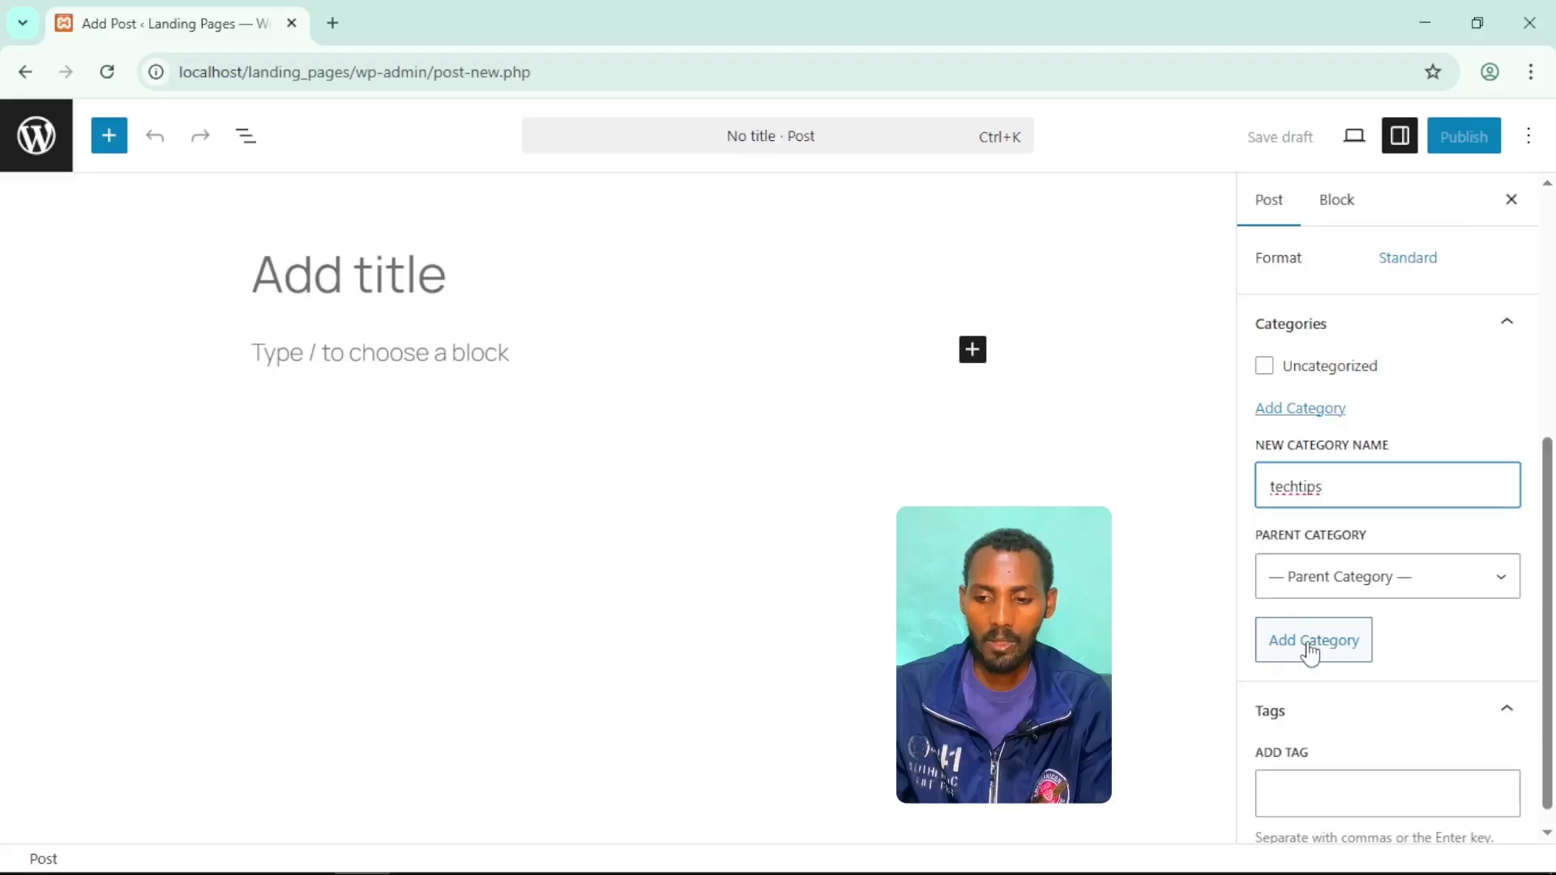
{"action": "left_click", "coordinate": [1403, 597]}
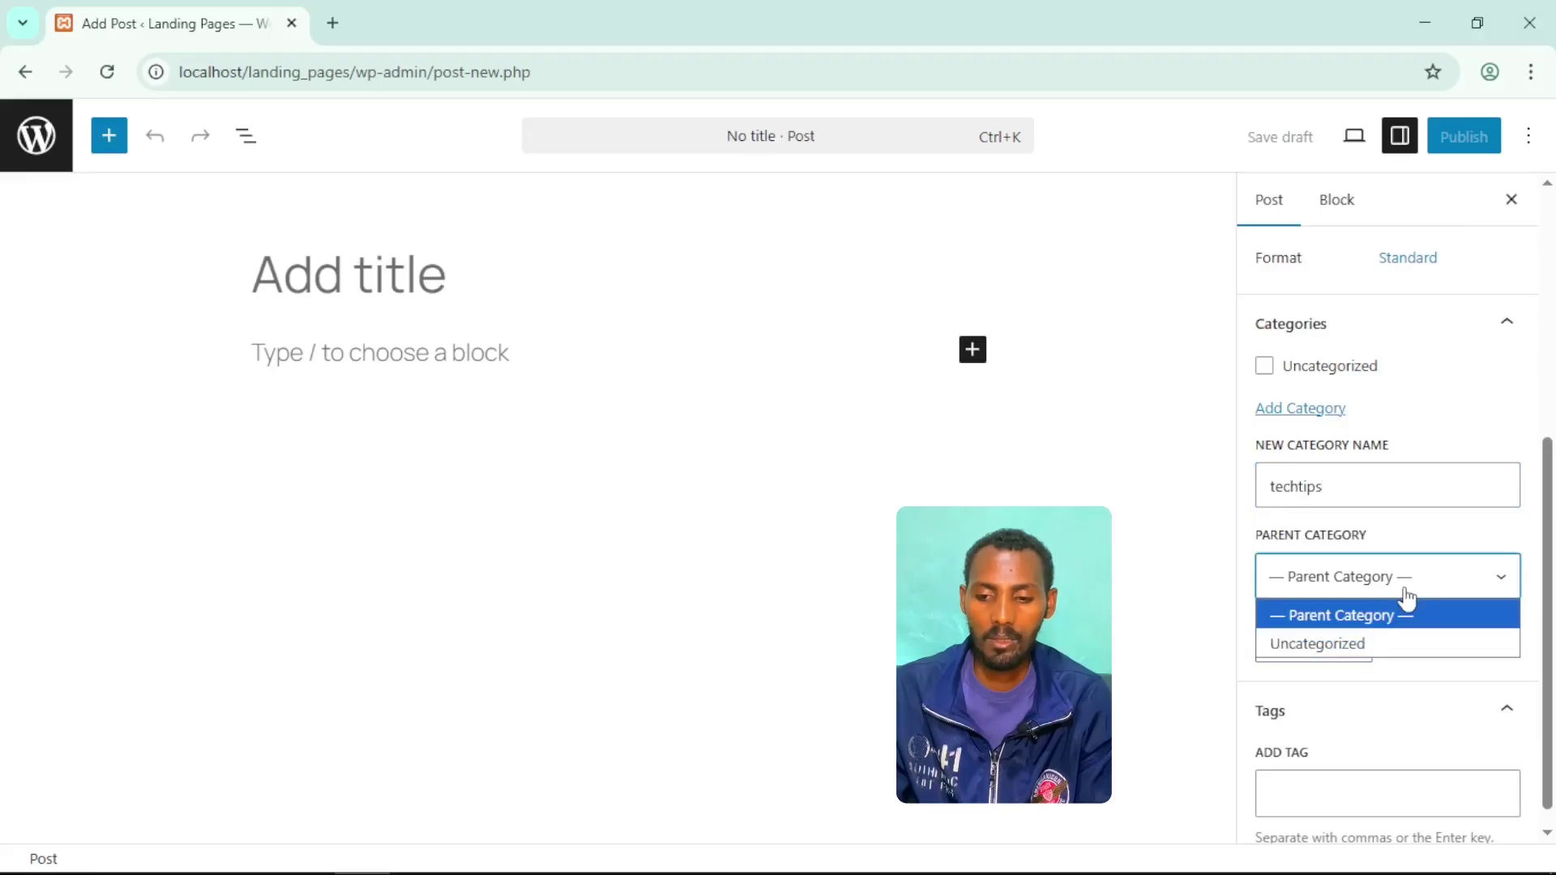
{"action": "left_click", "coordinate": [1423, 697]}
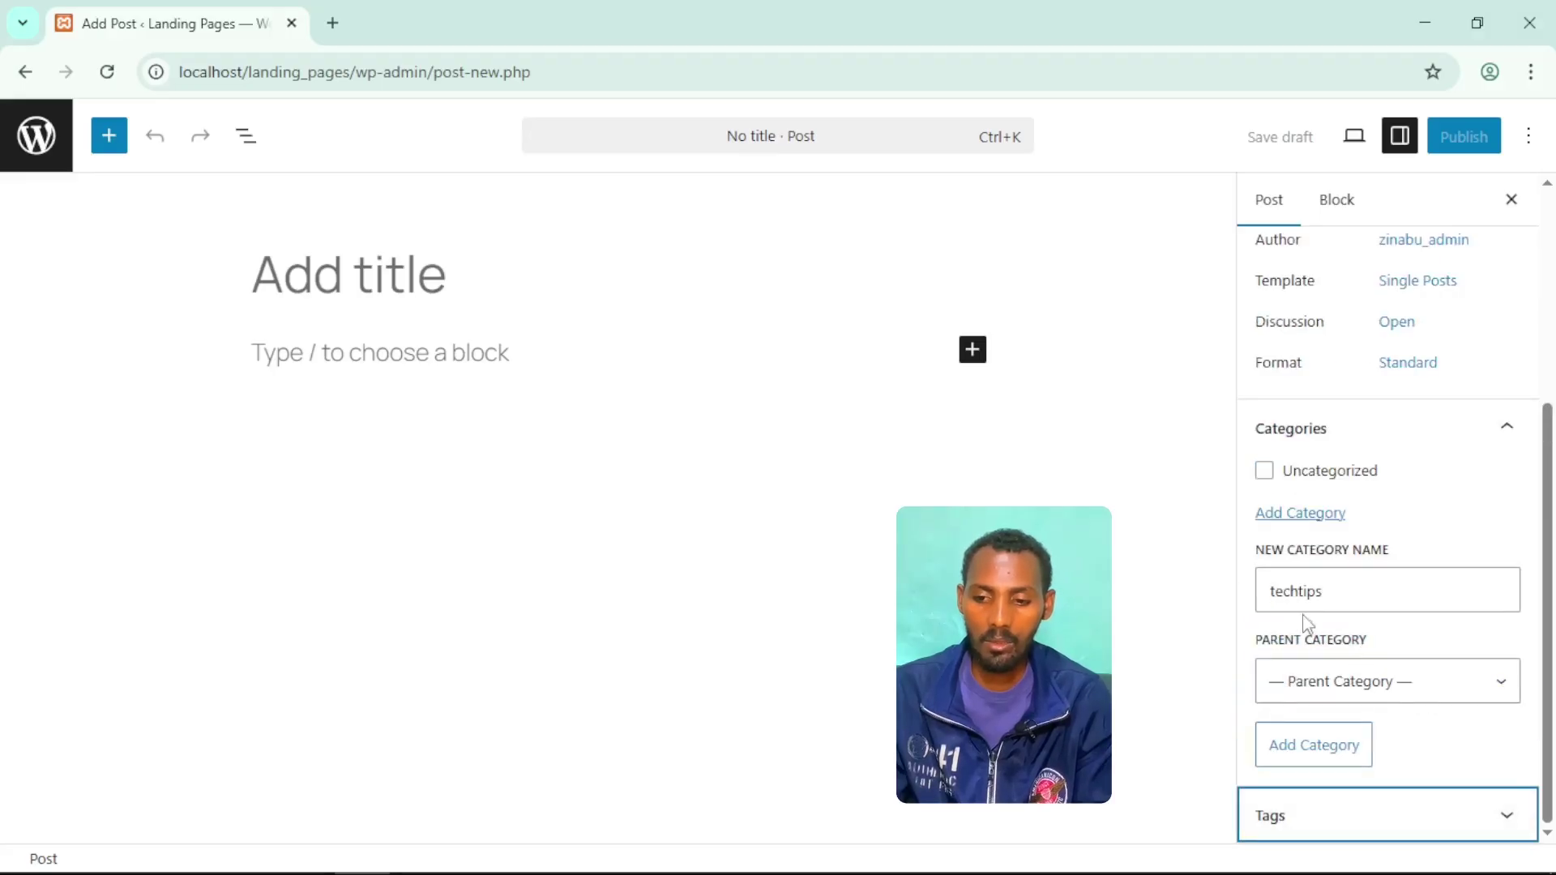
{"action": "left_click", "coordinate": [1363, 592]}
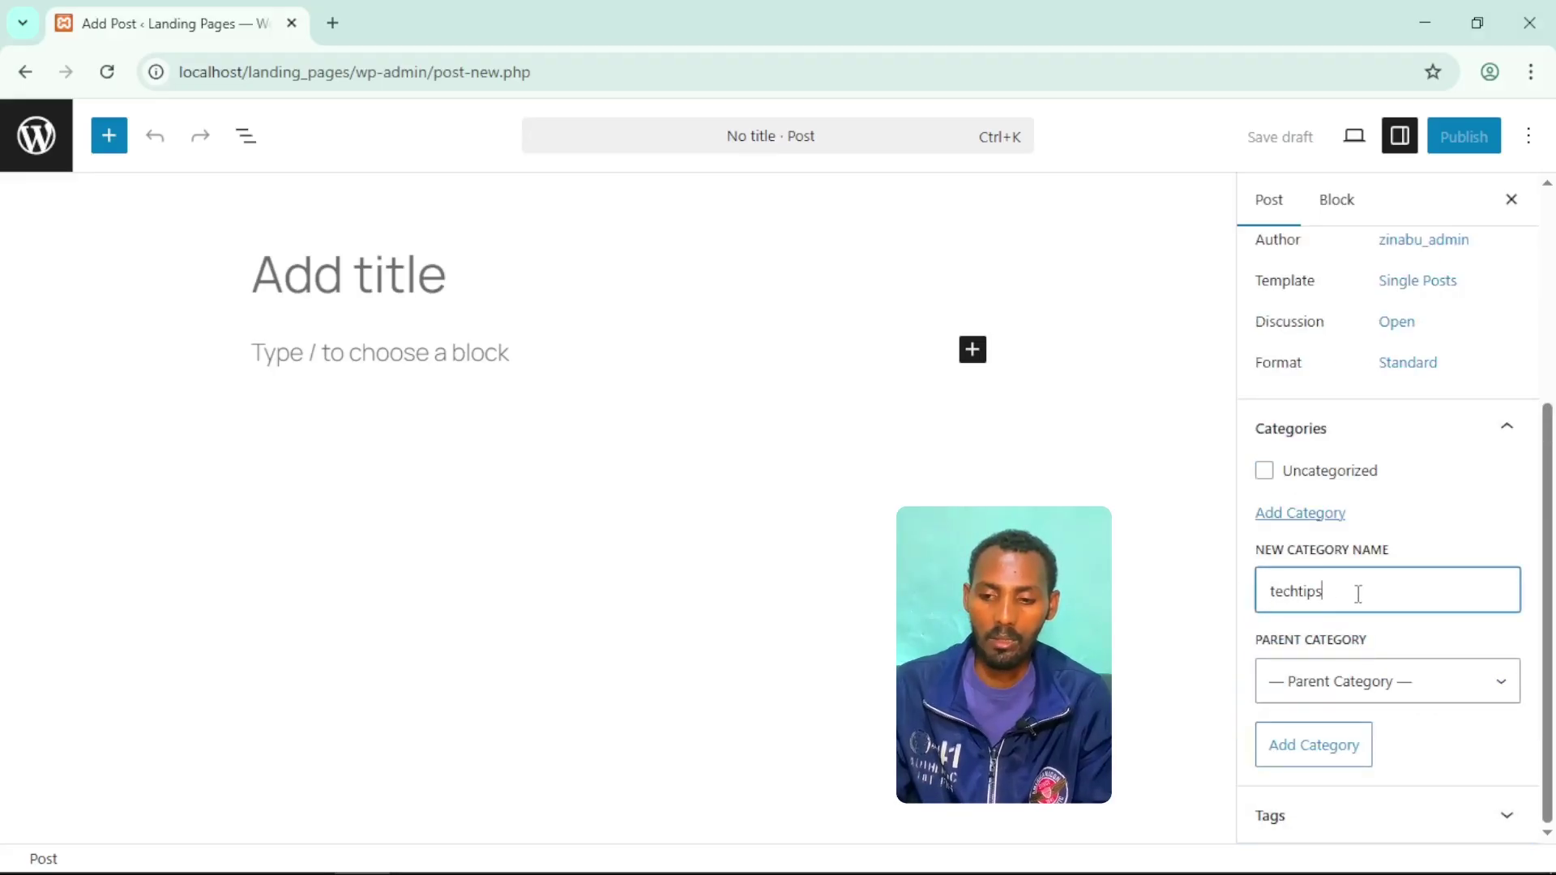
{"action": "left_click", "coordinate": [1321, 745]}
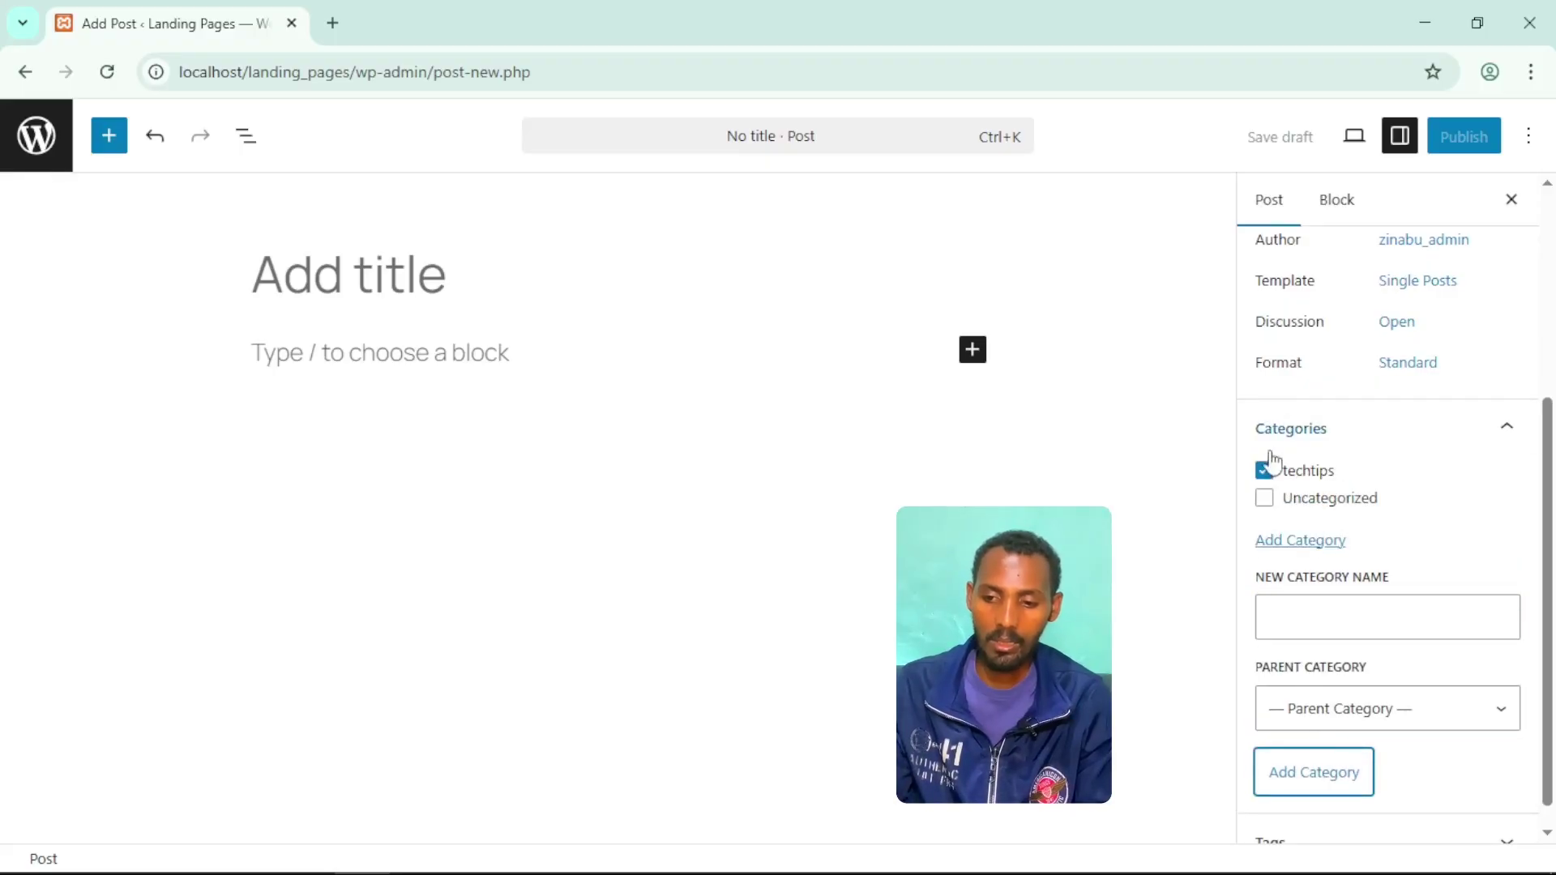
{"action": "scroll", "coordinate": [1345, 635], "scroll_direction": "down", "scroll_amount": 1}
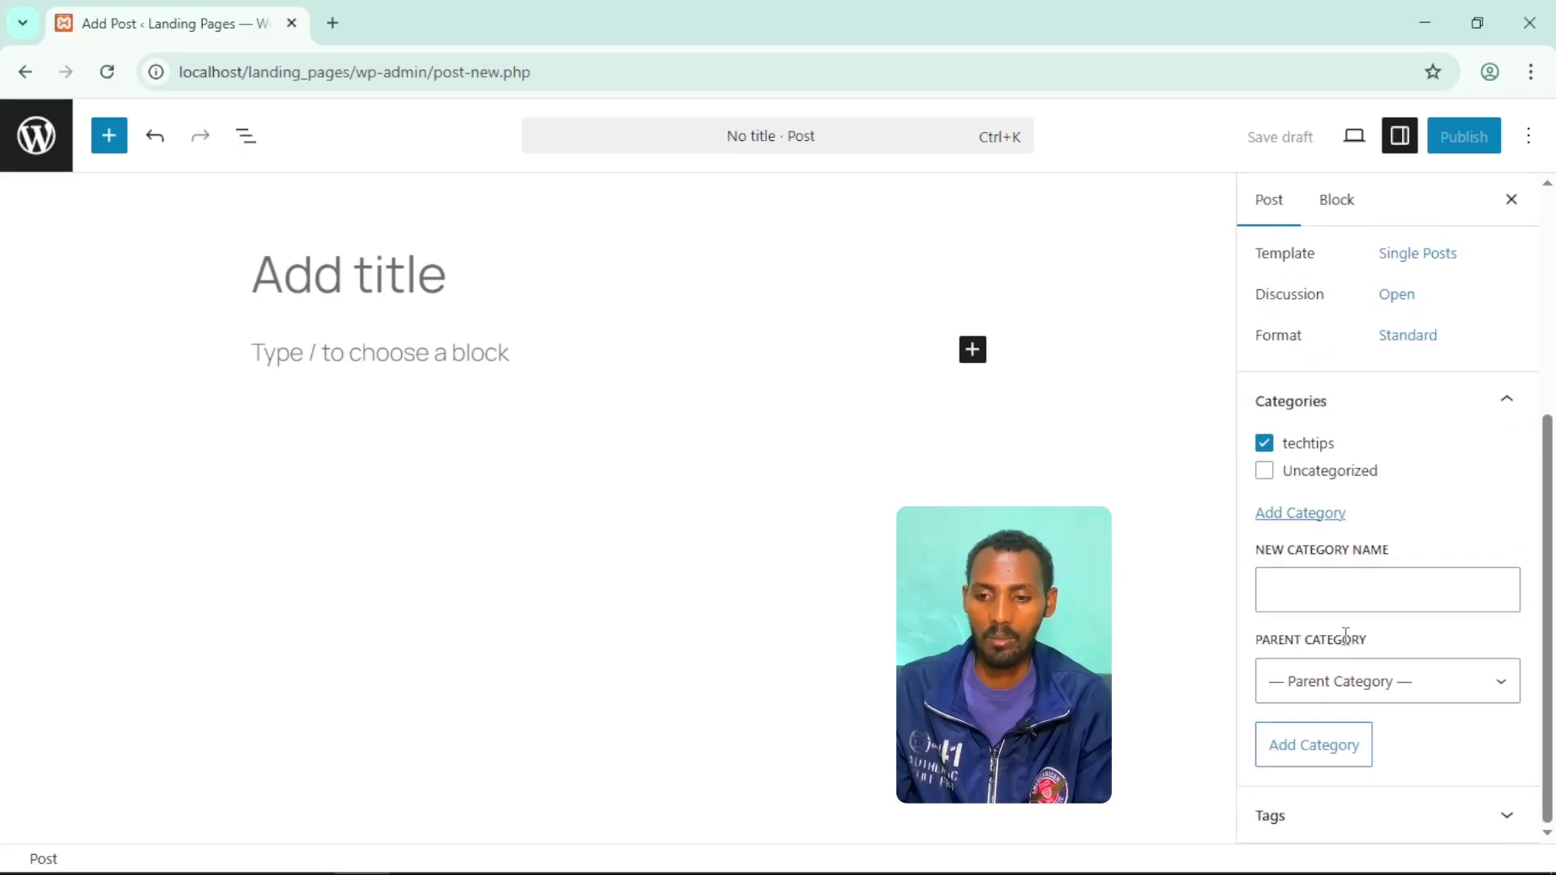
{"action": "left_click", "coordinate": [1265, 444]}
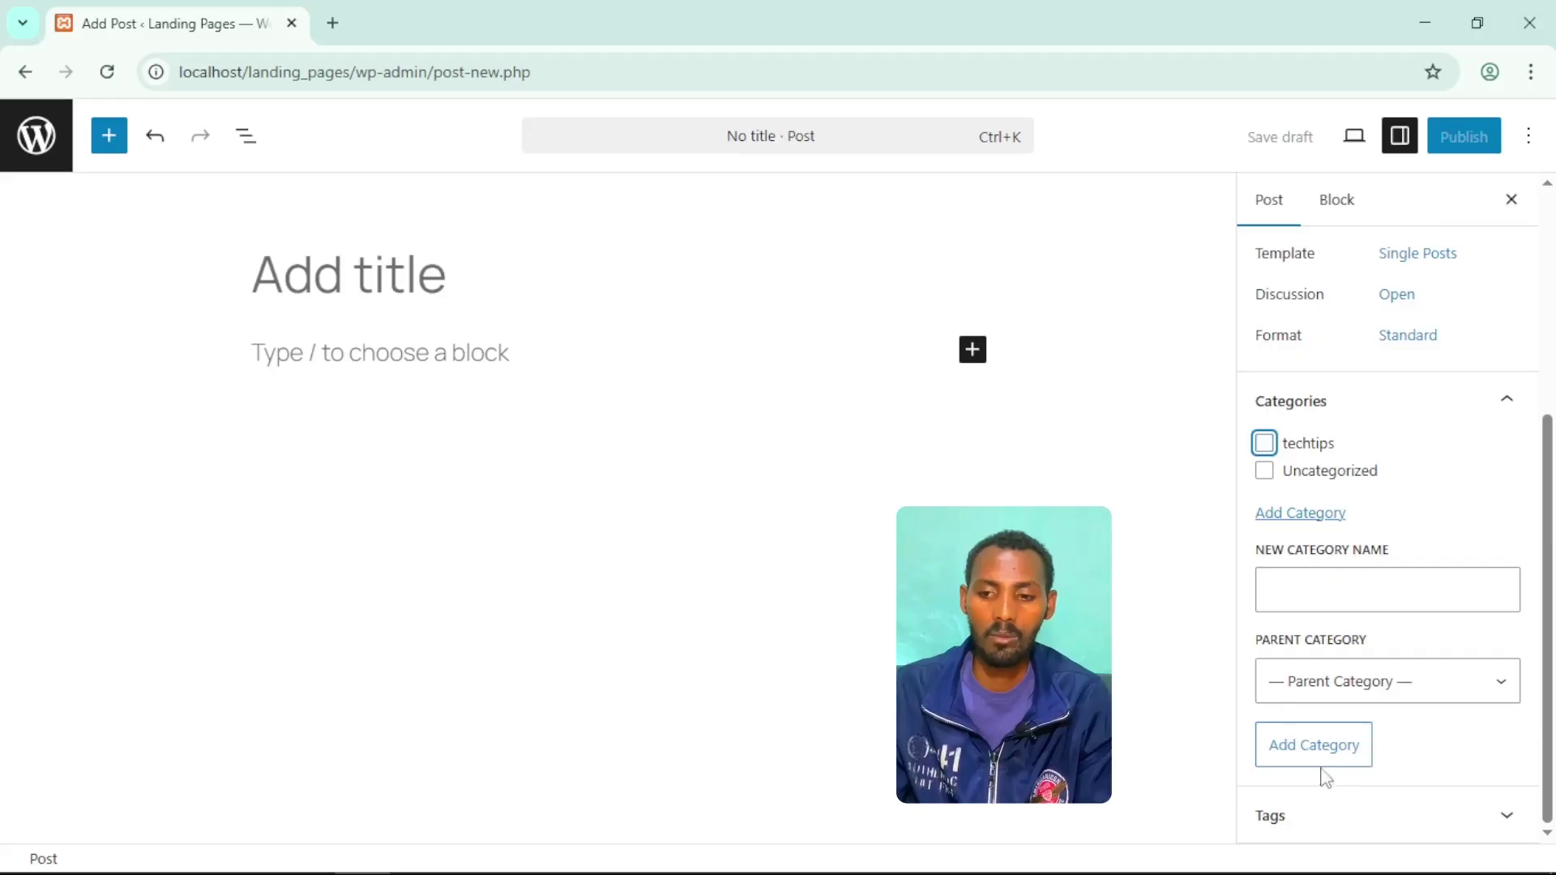
Add the tag "technology" to the post.
{"action": "left_click", "coordinate": [1285, 817]}
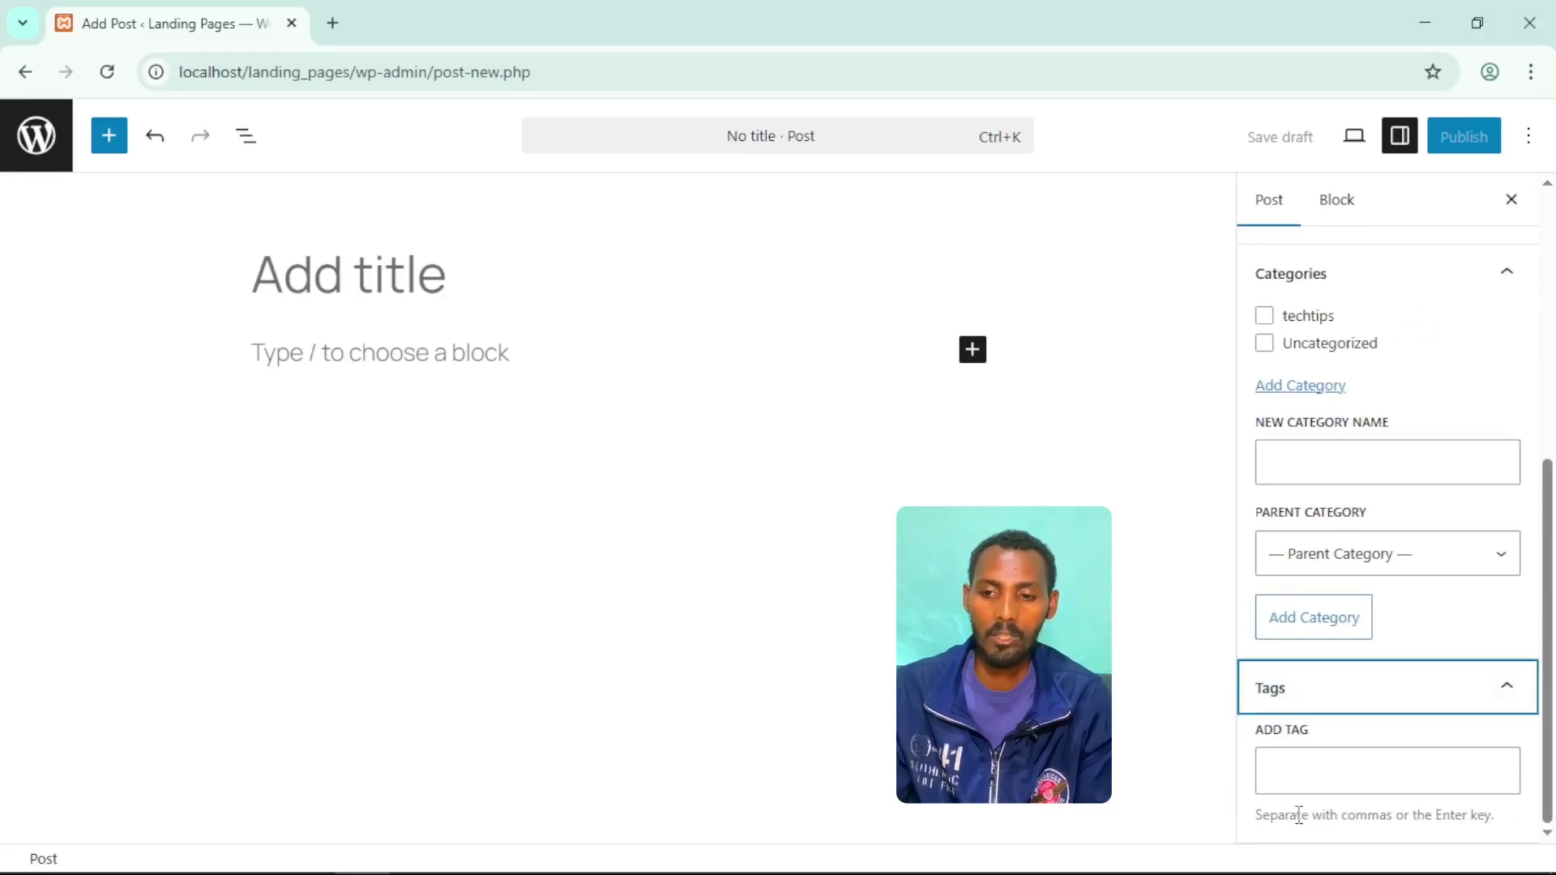
{"action": "left_click", "coordinate": [1302, 770]}
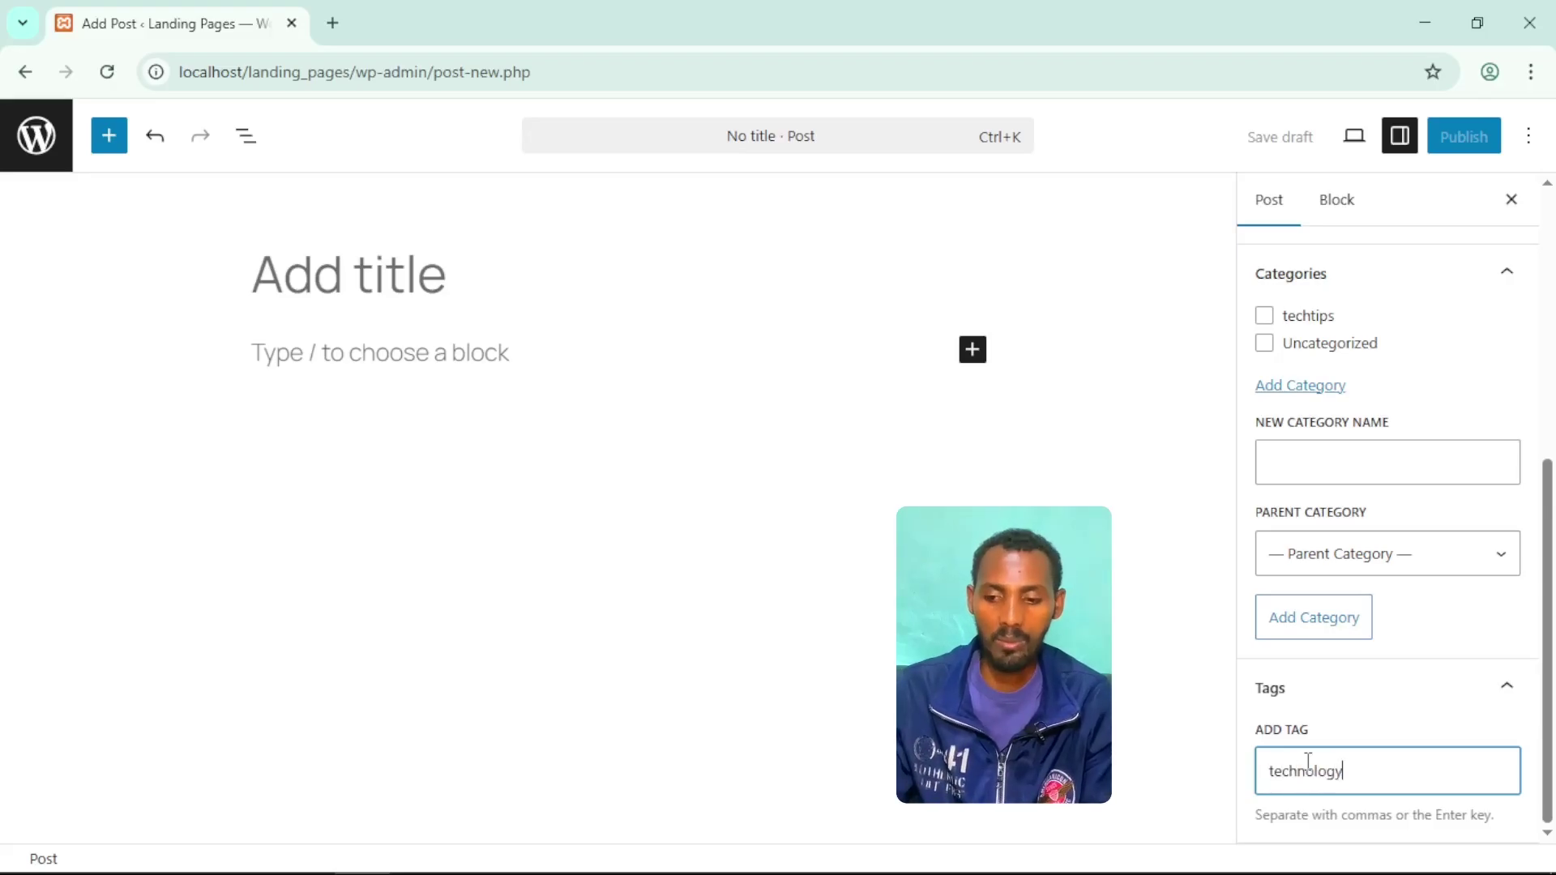
{"action": "key", "text": "Return"}
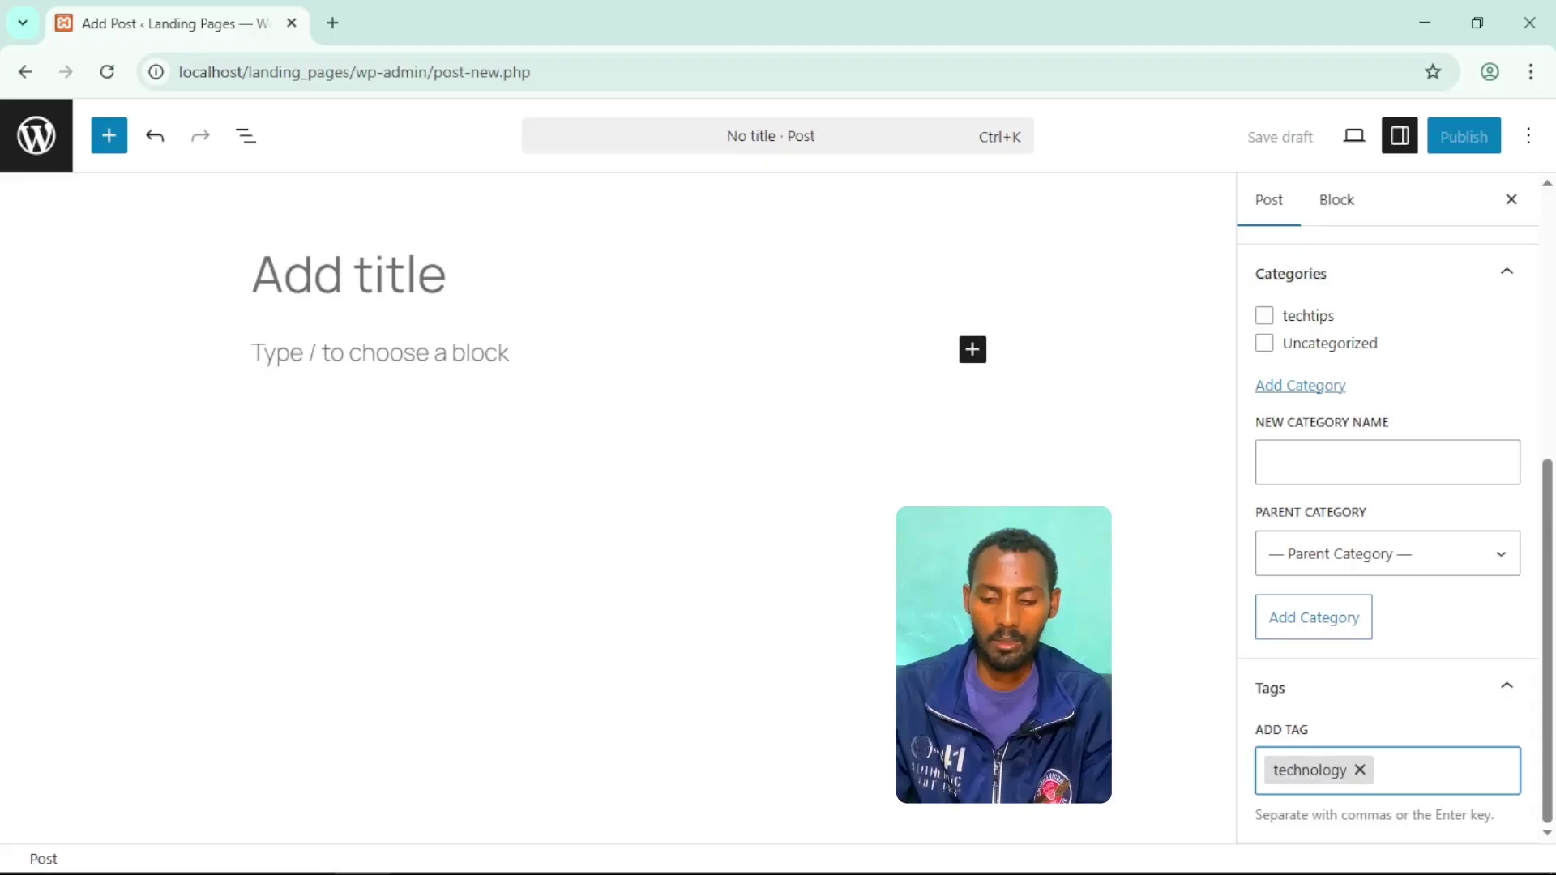
Title the post "wordpress tips 2026".
{"action": "left_click", "coordinate": [362, 282]}
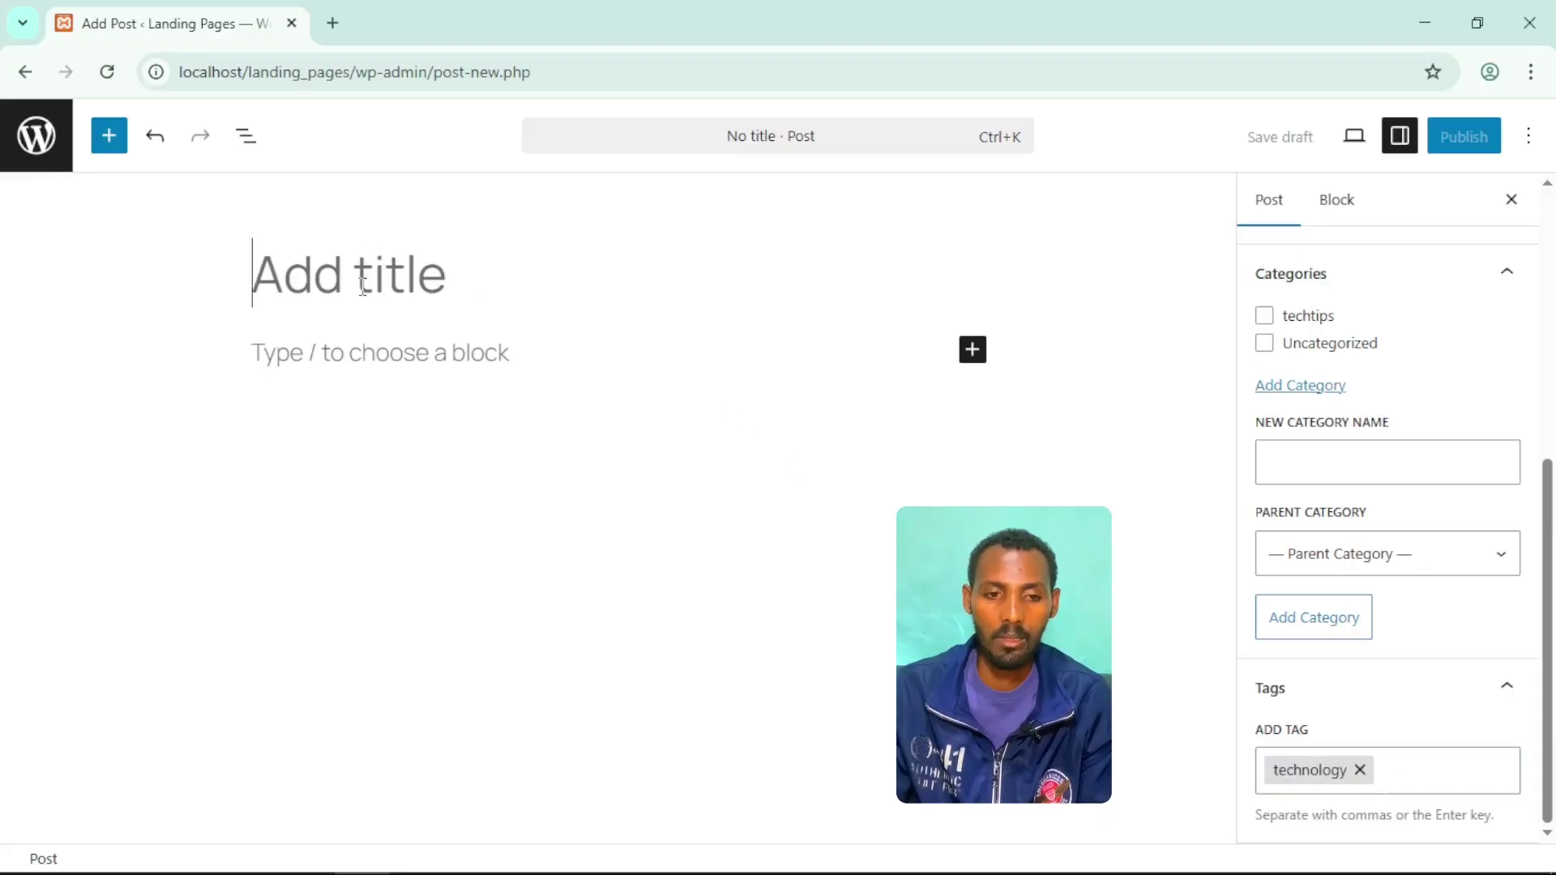
{"action": "type", "text": "wordpt"}
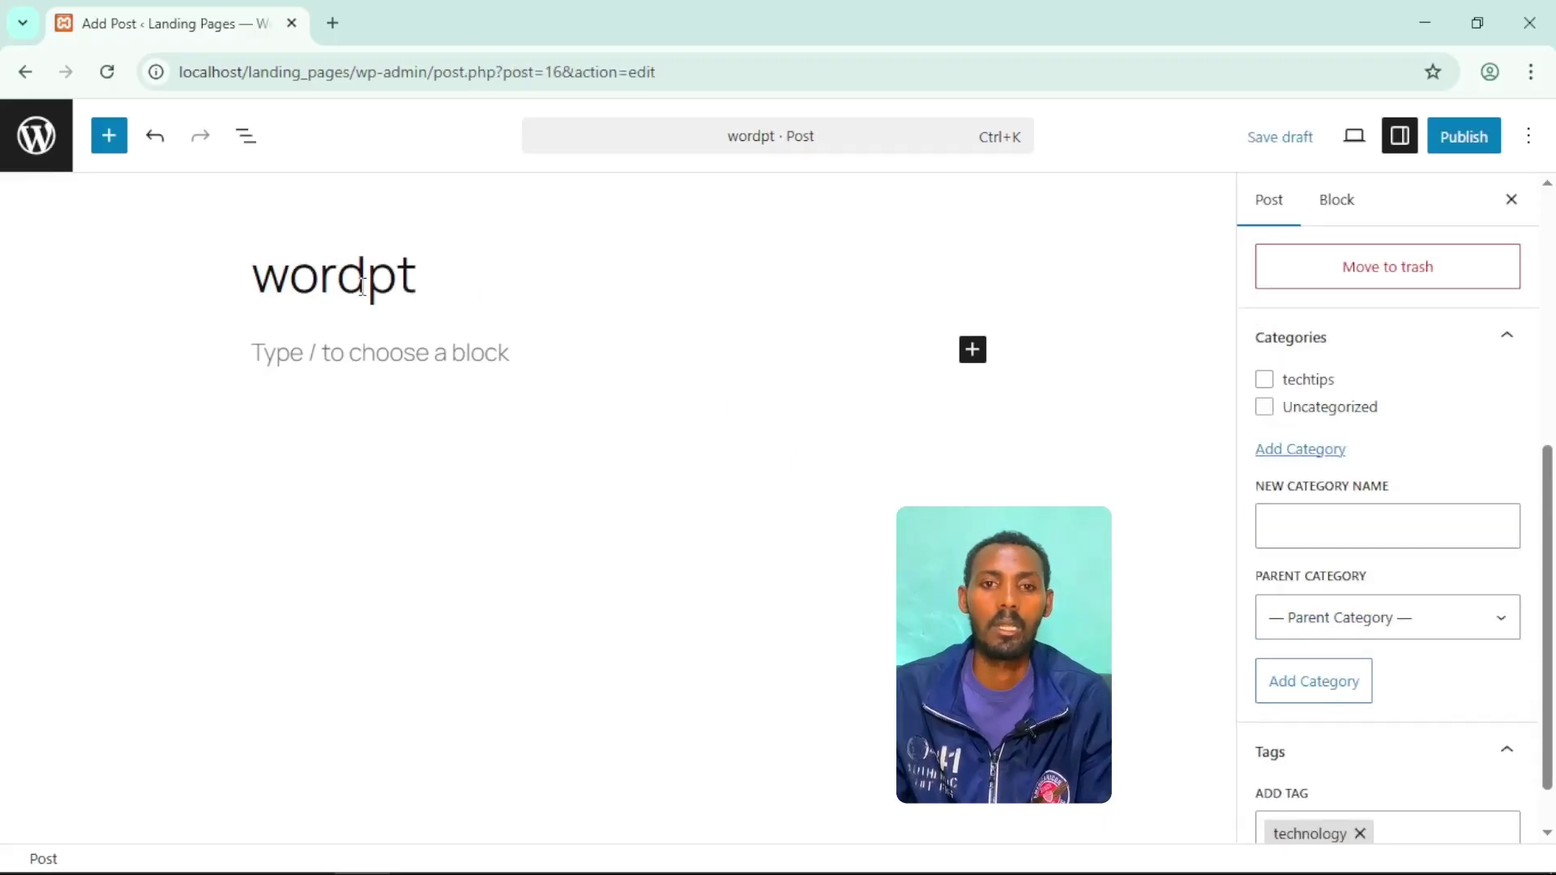
{"action": "key", "text": "BackSpace"}
{"action": "type", "text": "ress"}
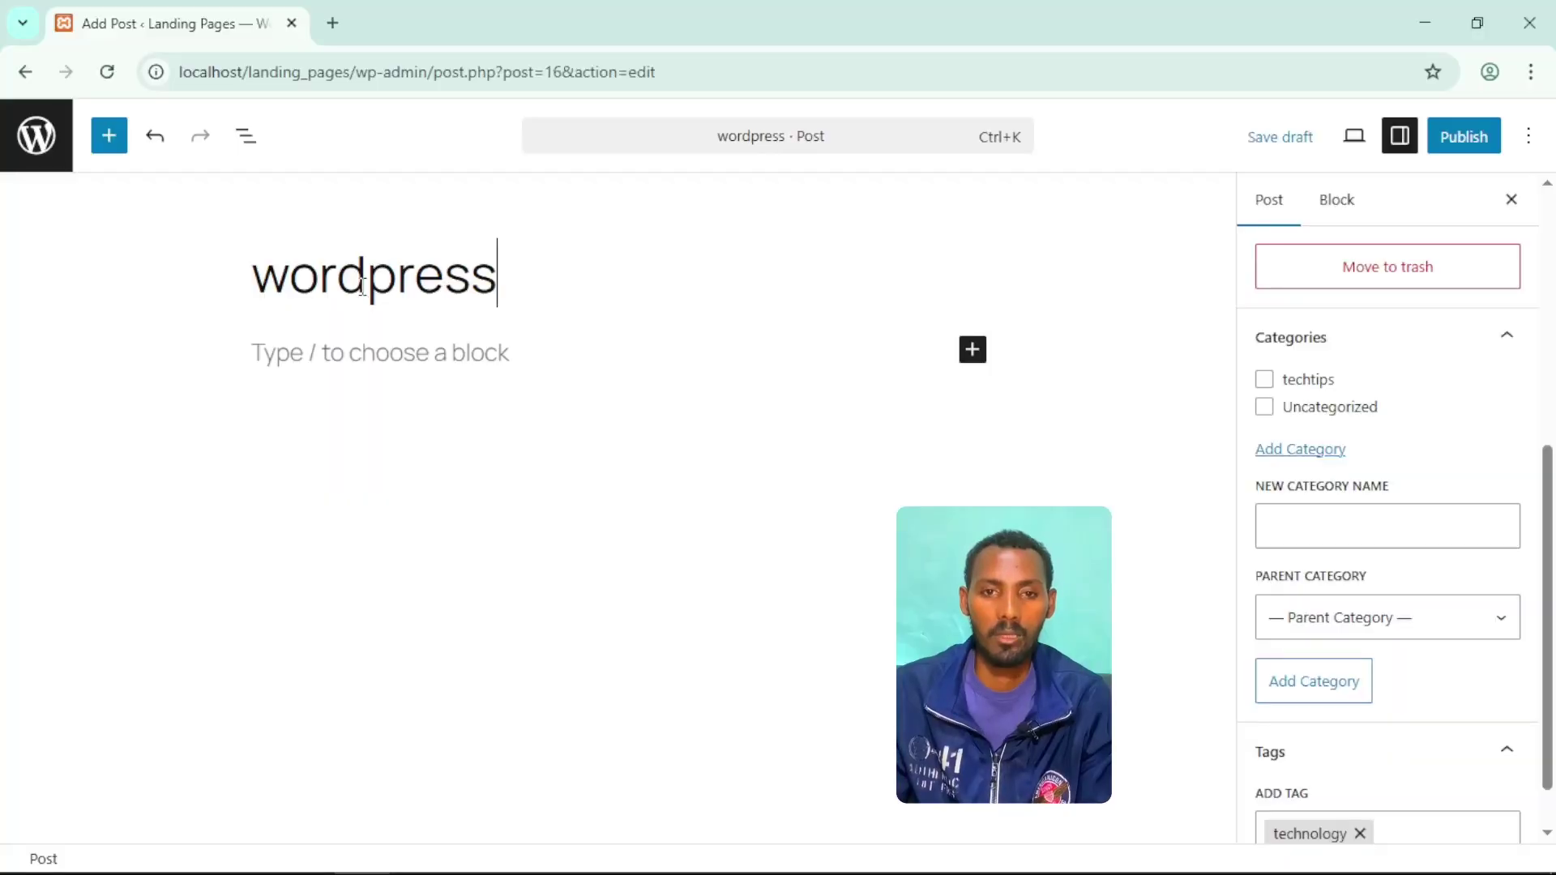
{"action": "type", "text": " ti"}
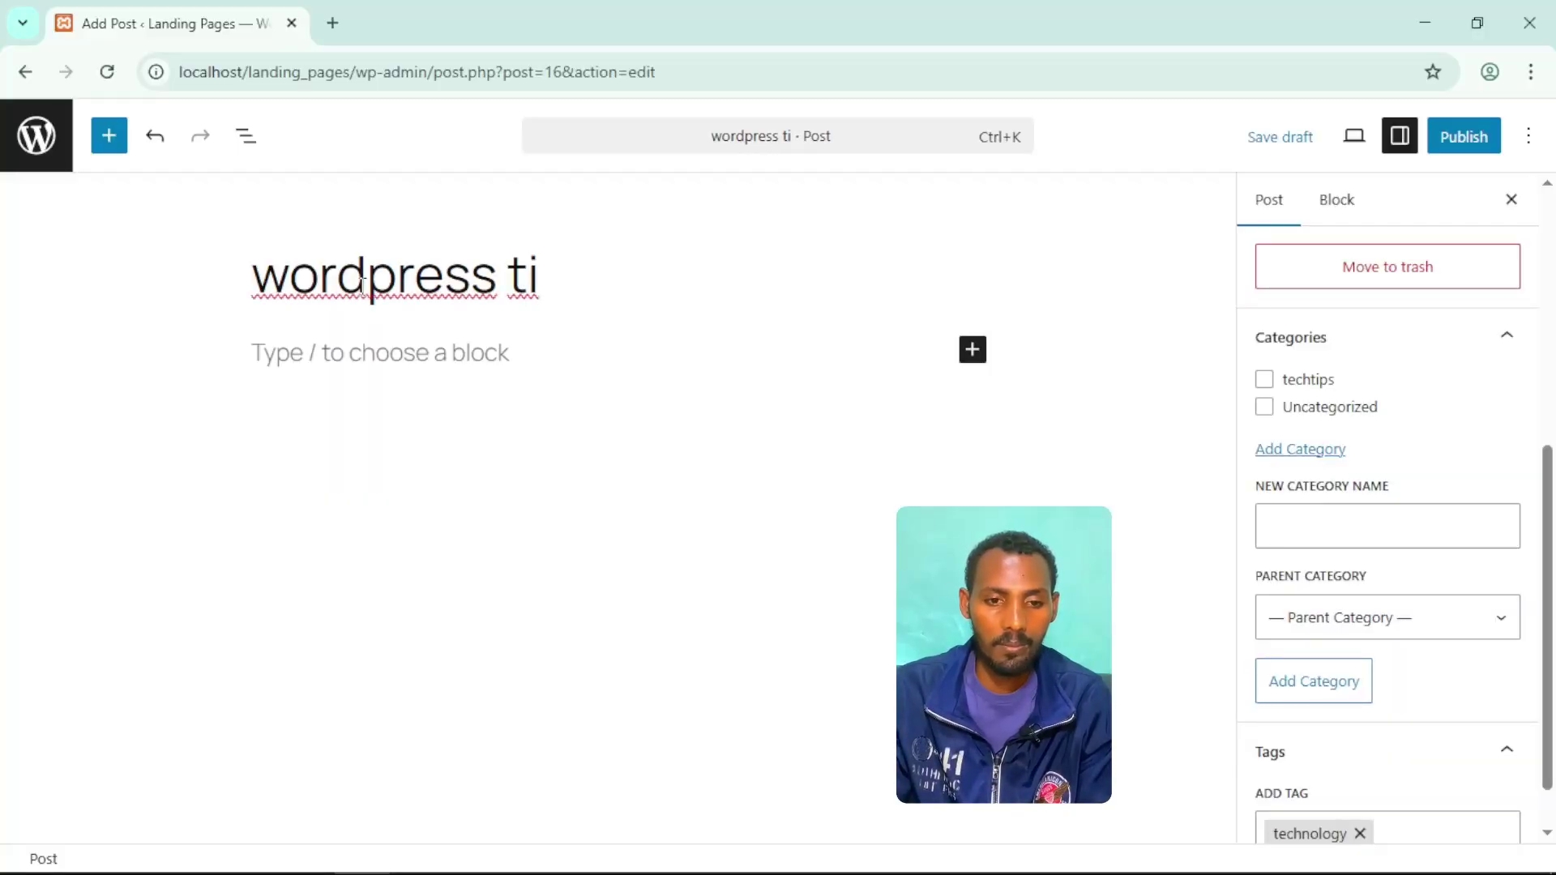
{"action": "type", "text": "ps 2026"}
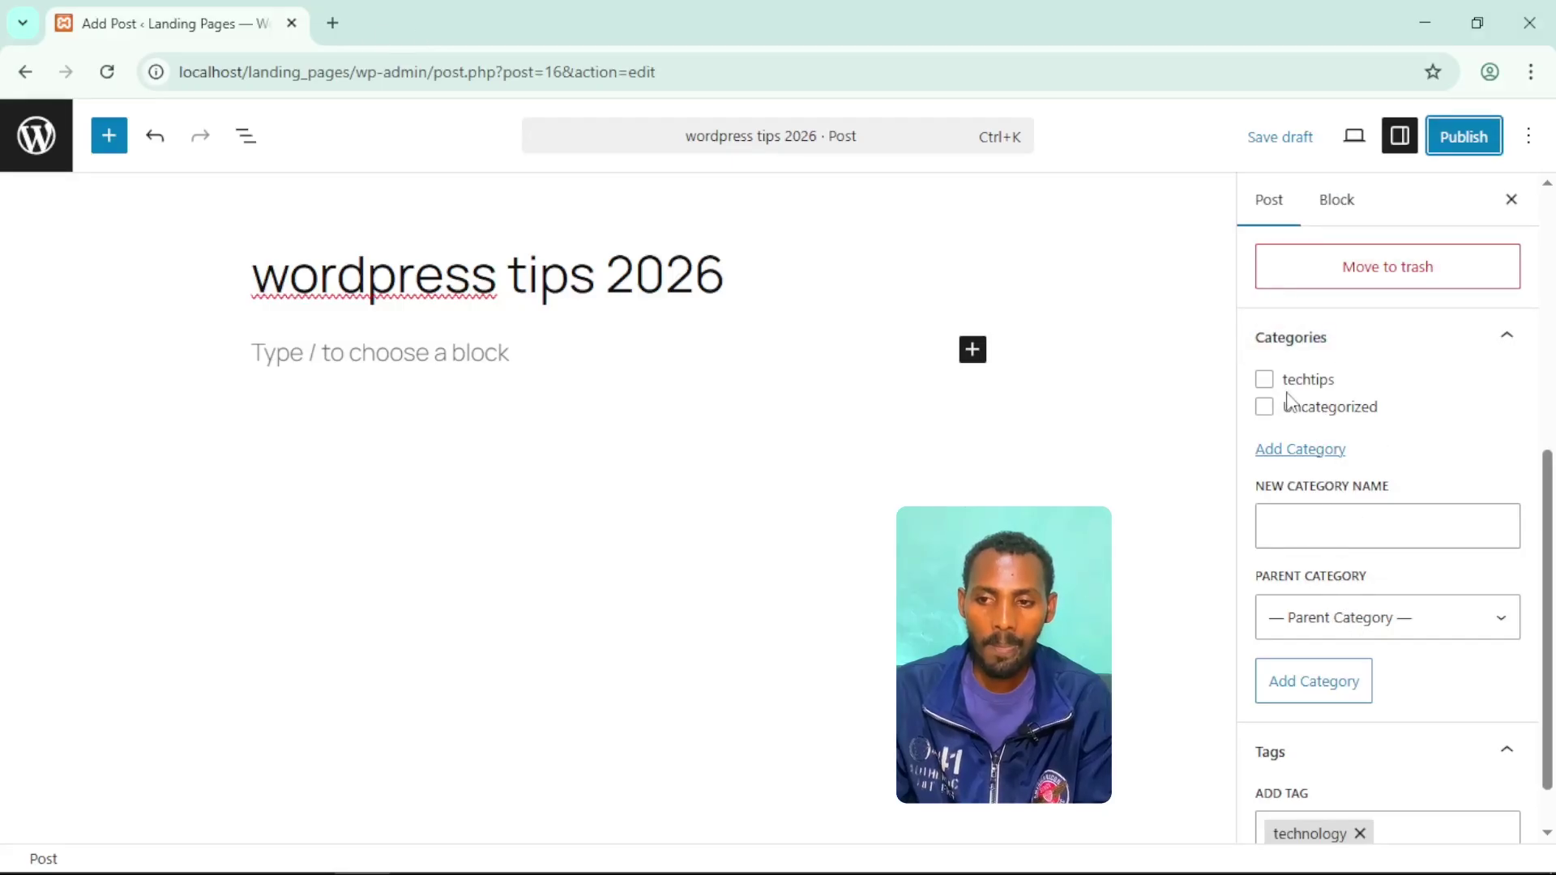
Assign the post to the techtips category and publish it with public visibility.
{"action": "left_click", "coordinate": [1264, 379]}
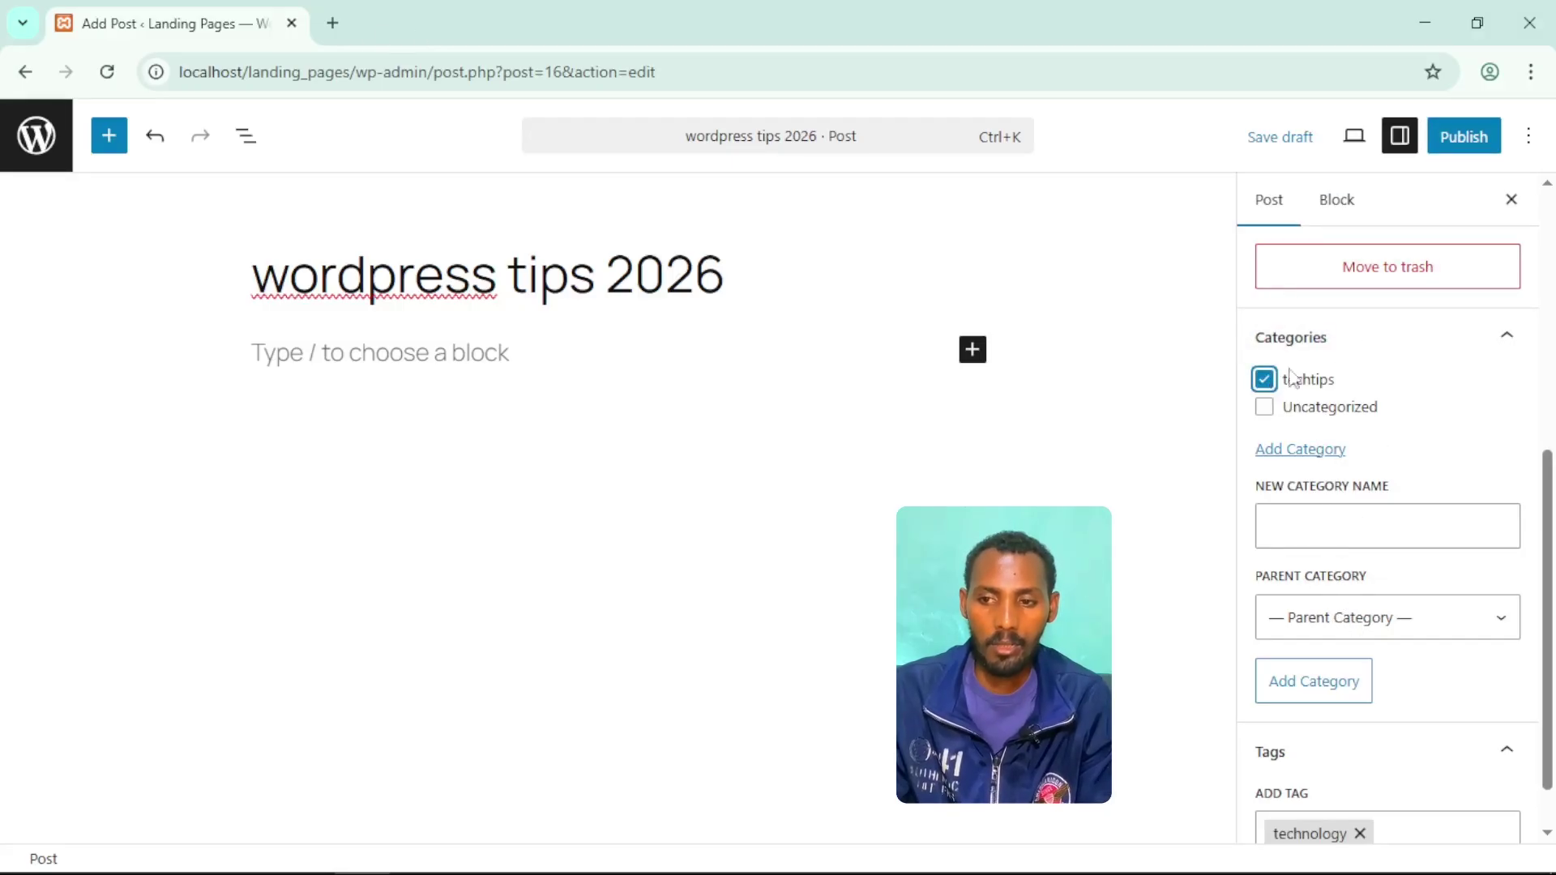
{"action": "left_click", "coordinate": [1468, 143]}
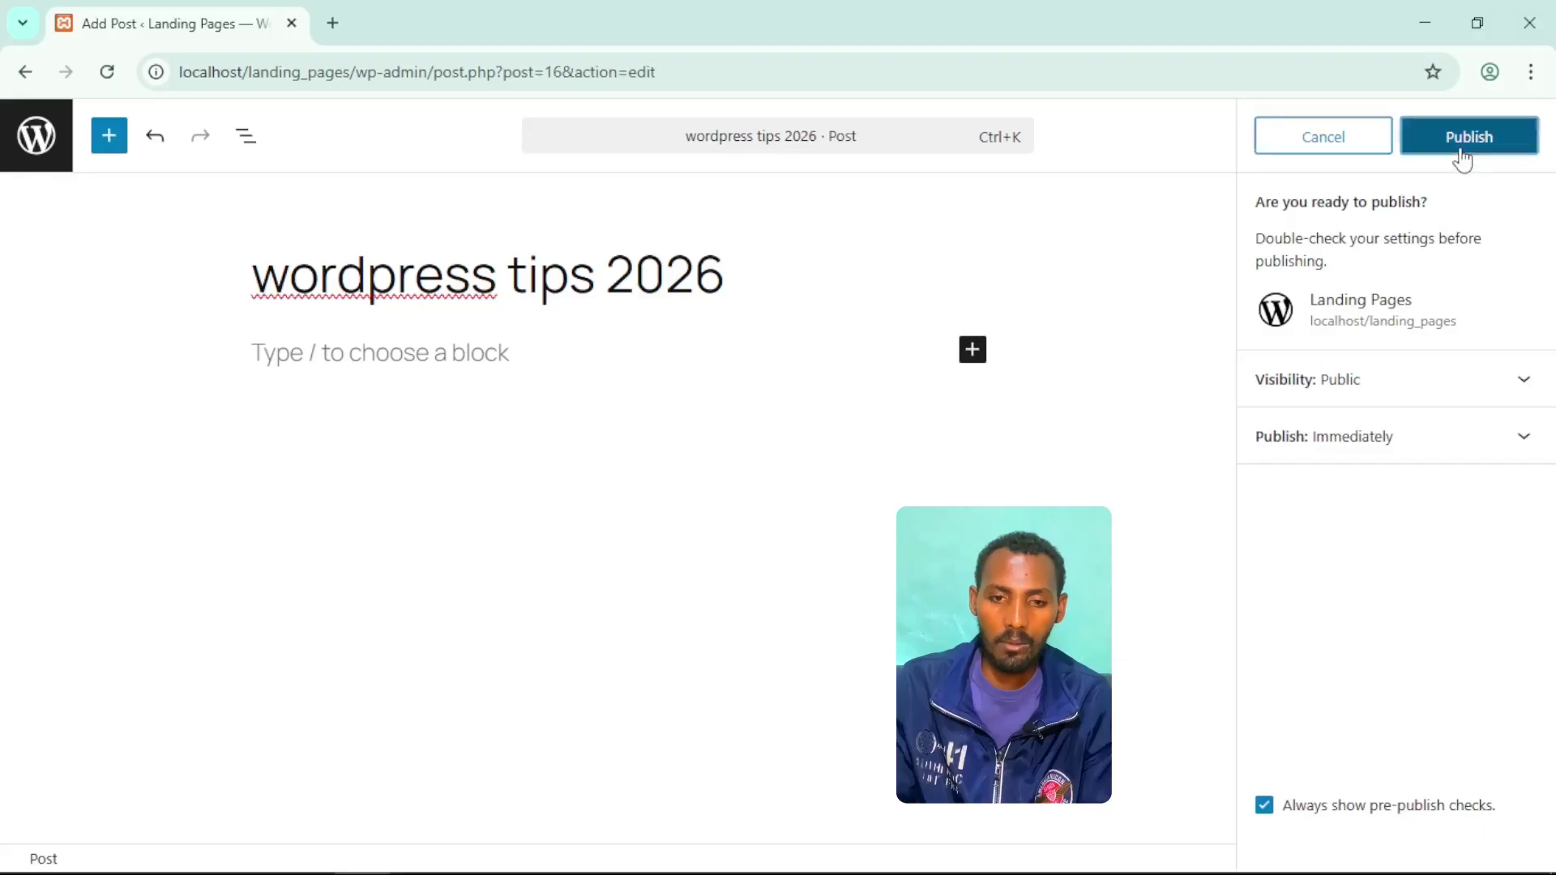
{"action": "left_click", "coordinate": [1463, 158]}
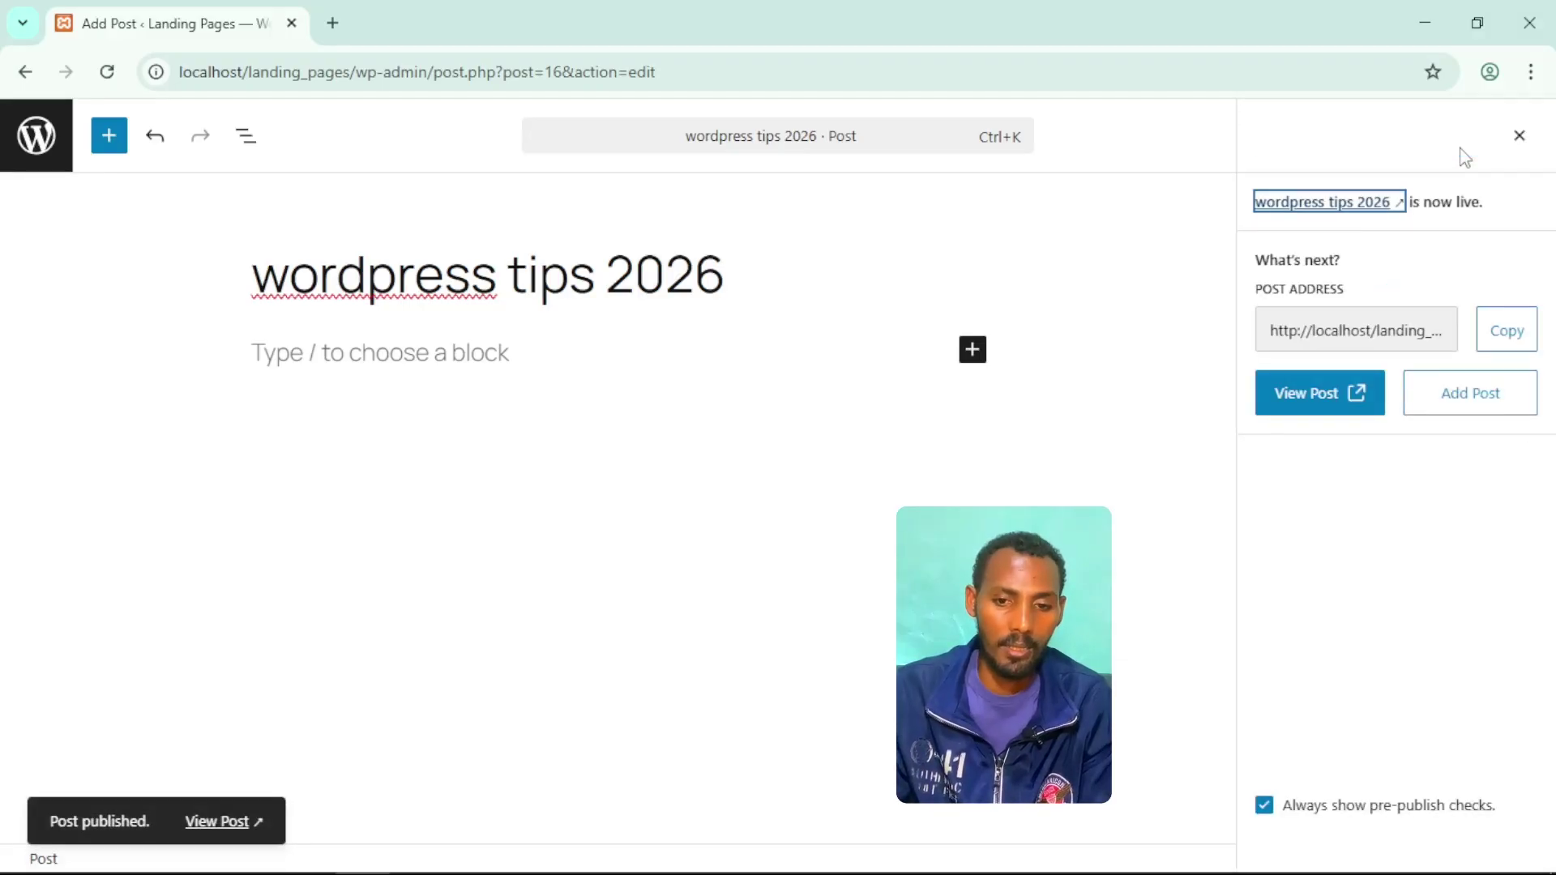
View the published post on the site and open the archive page of its technology tag.
{"action": "left_click", "coordinate": [1349, 394]}
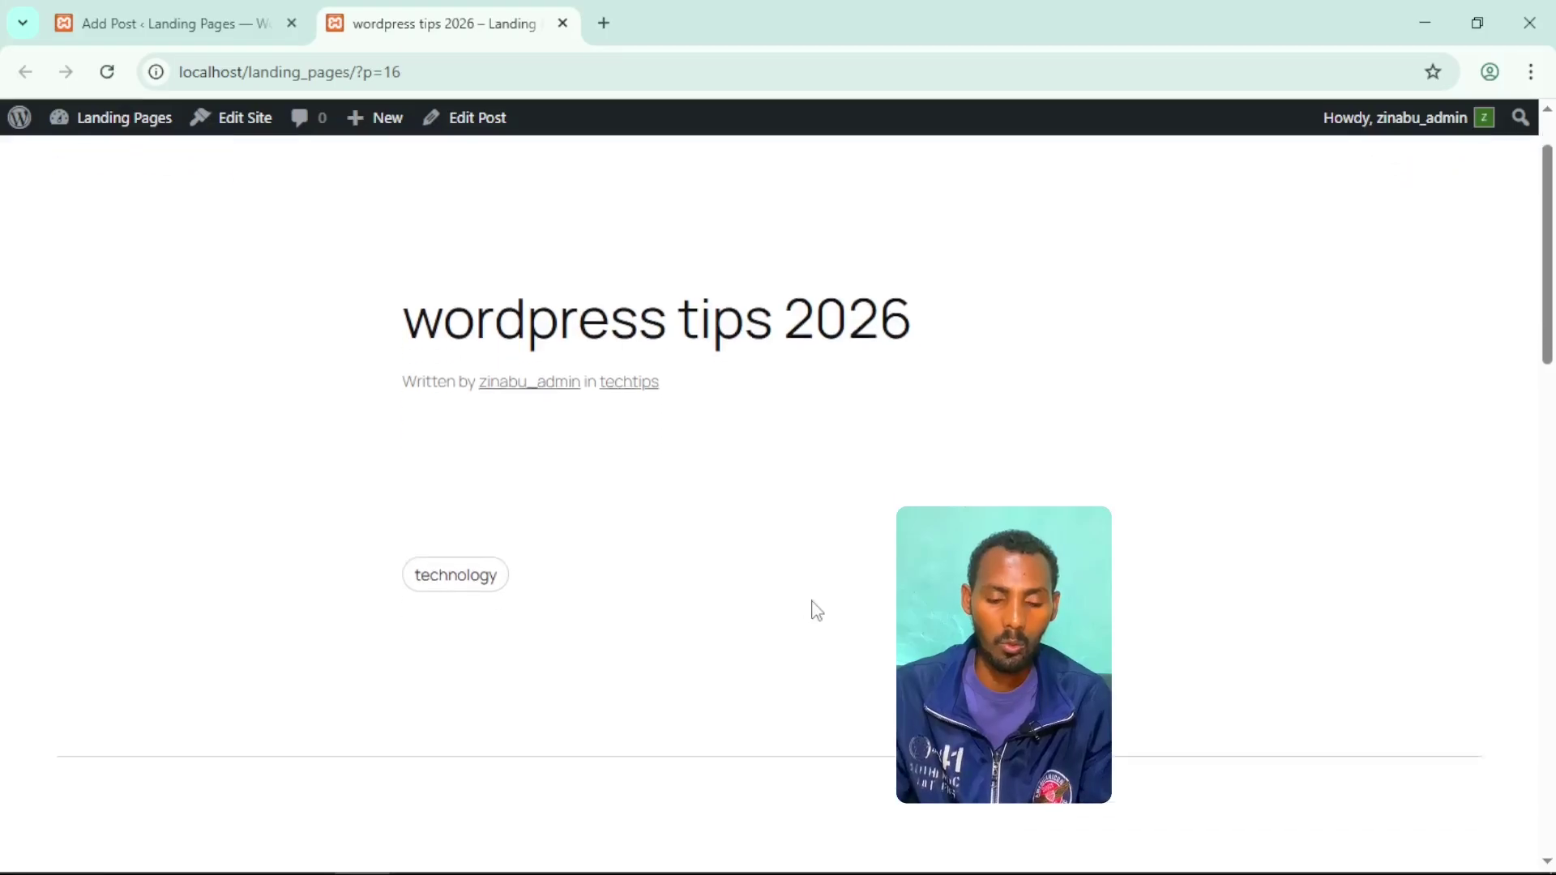
{"action": "scroll", "coordinate": [705, 535], "scroll_direction": "up", "scroll_amount": 1}
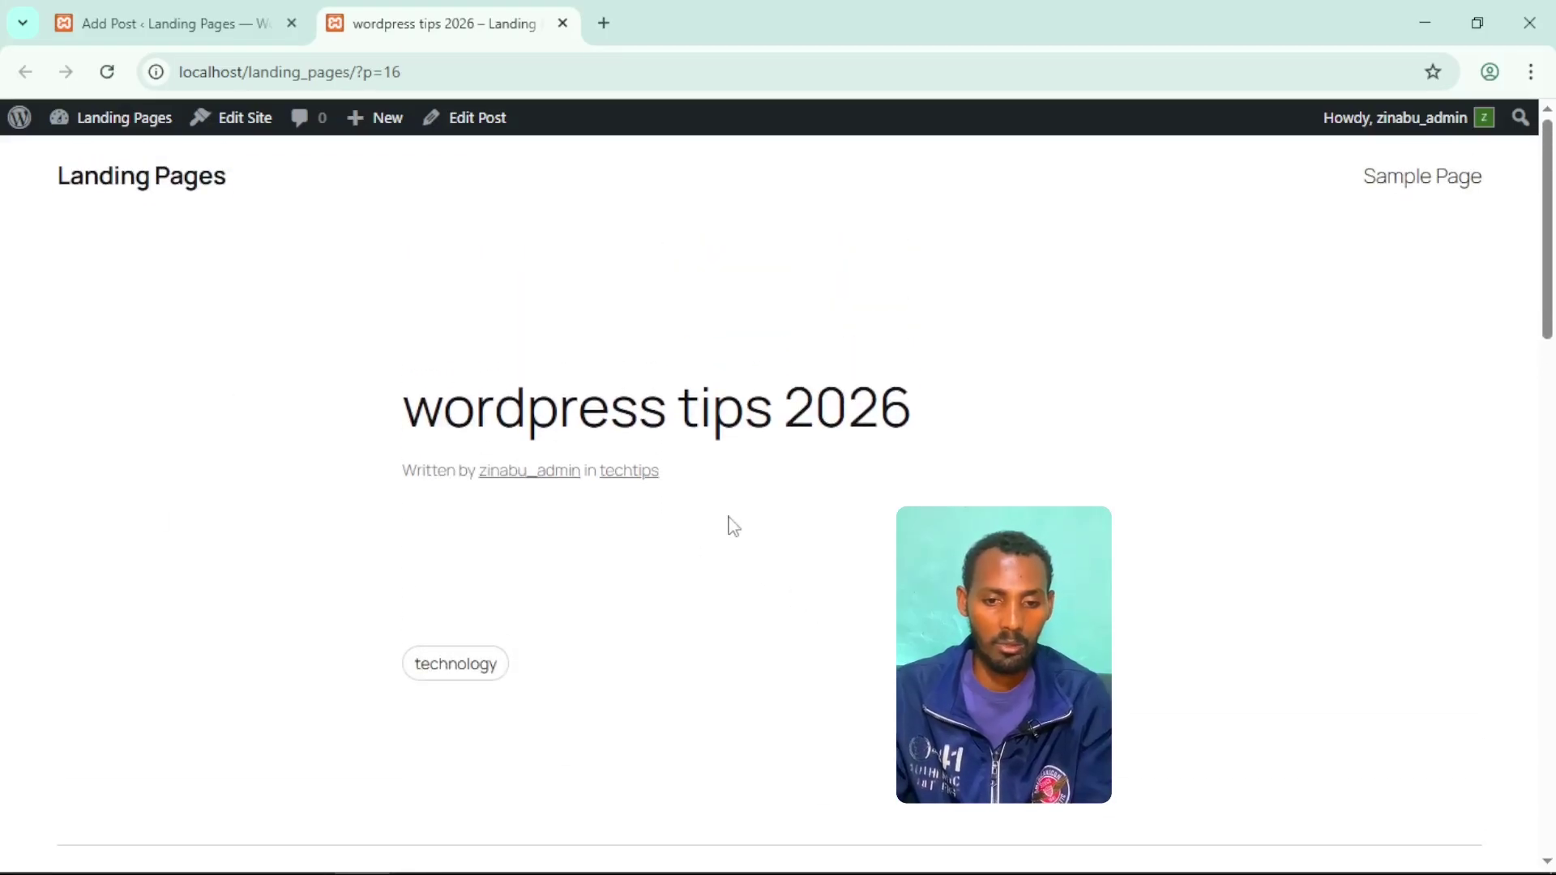
{"action": "scroll", "coordinate": [733, 527], "scroll_direction": "down", "scroll_amount": 3}
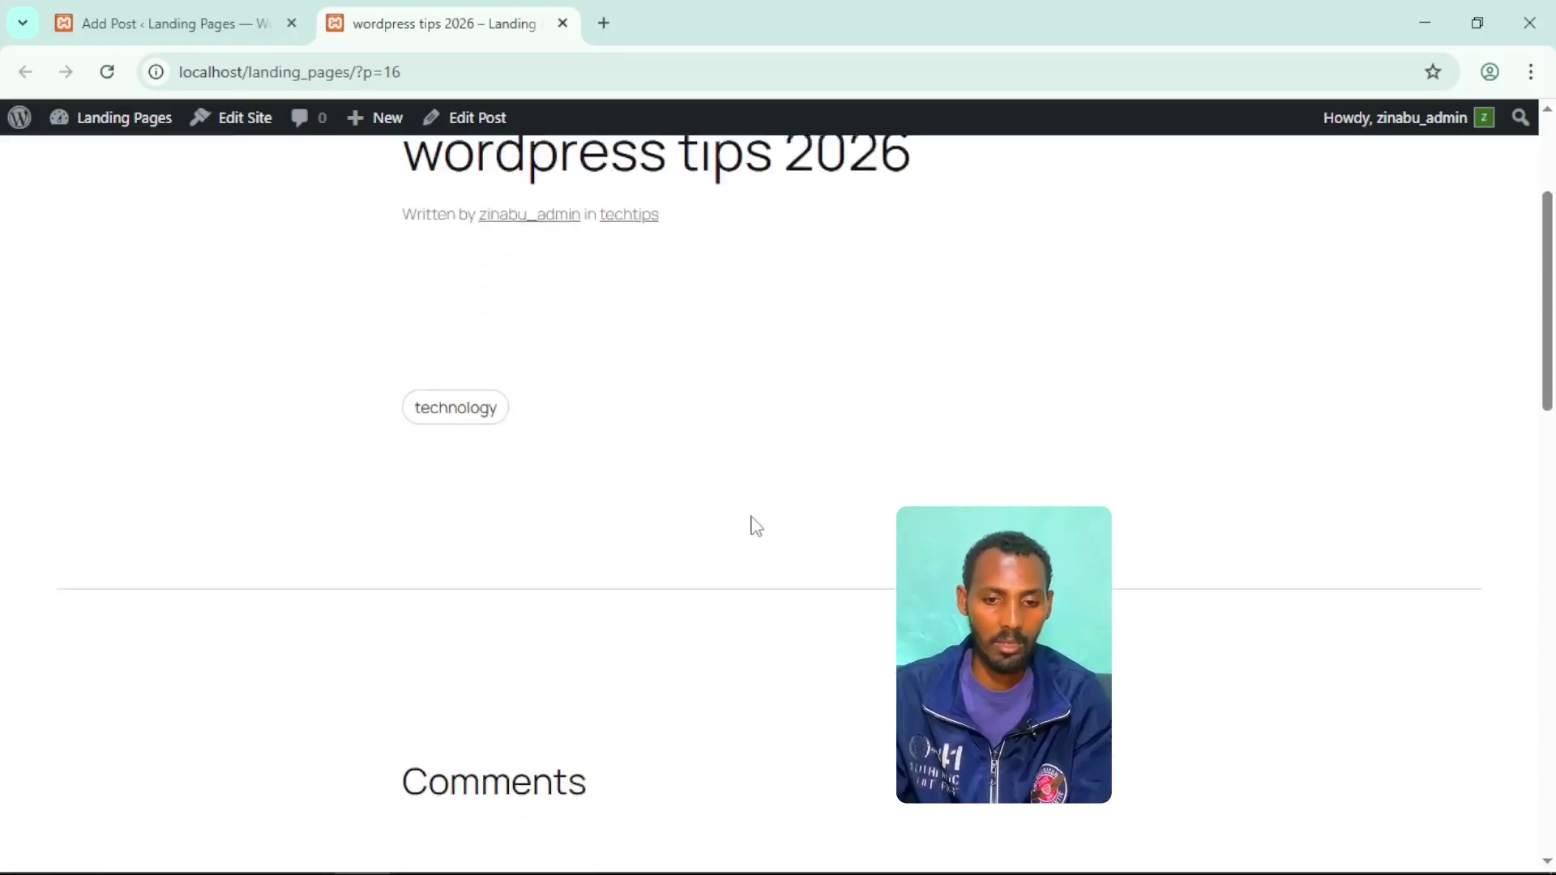
{"action": "left_click", "coordinate": [474, 403]}
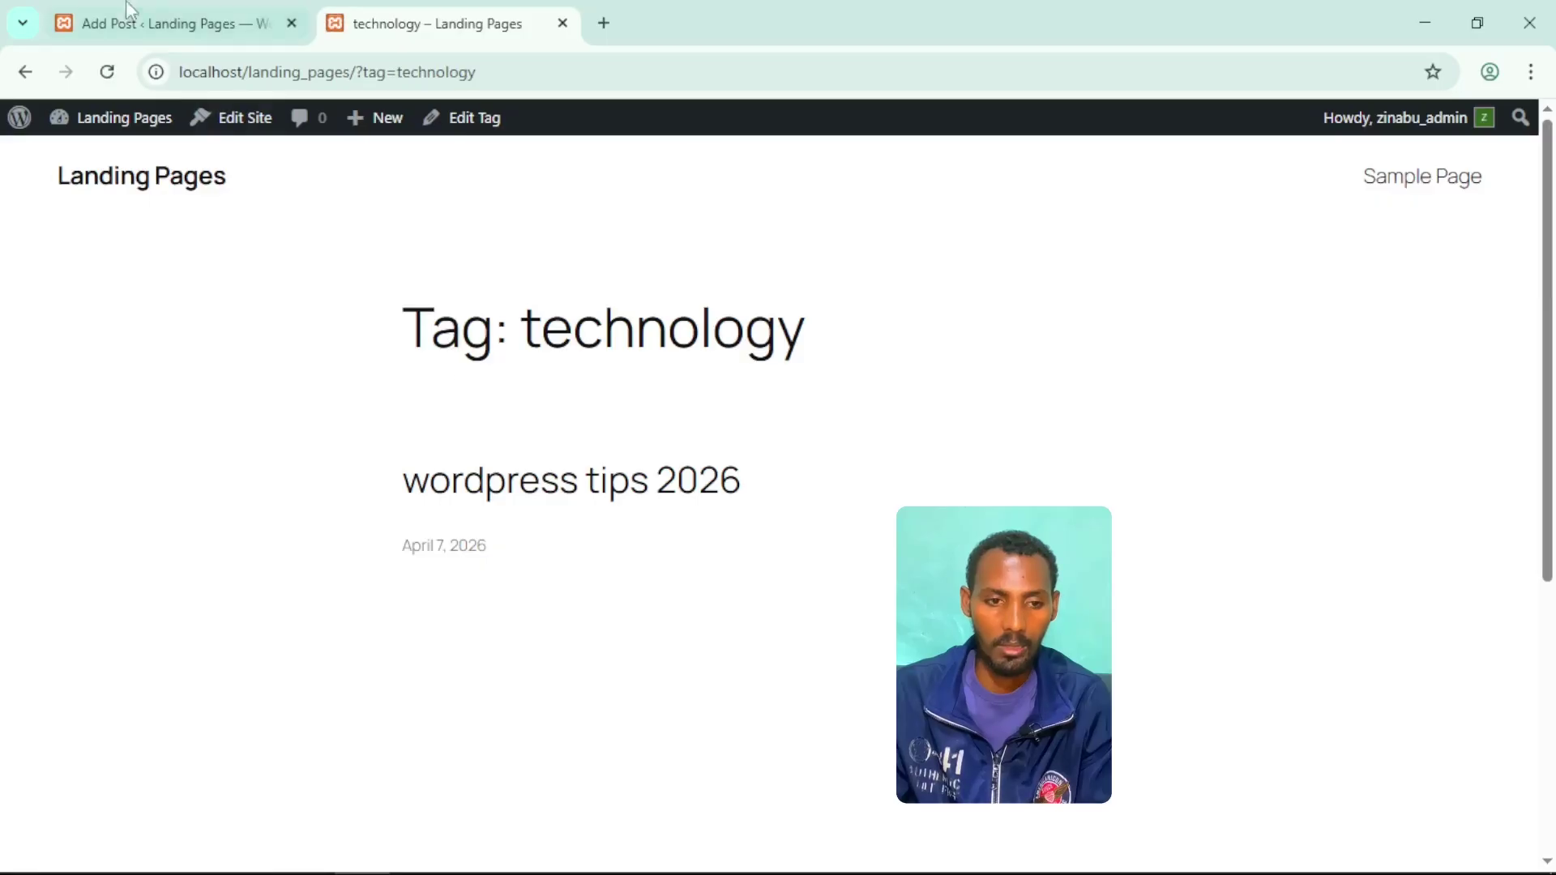
Return to the post editor's browser tab and go back to the list of all posts.
{"action": "left_click", "coordinate": [94, 10]}
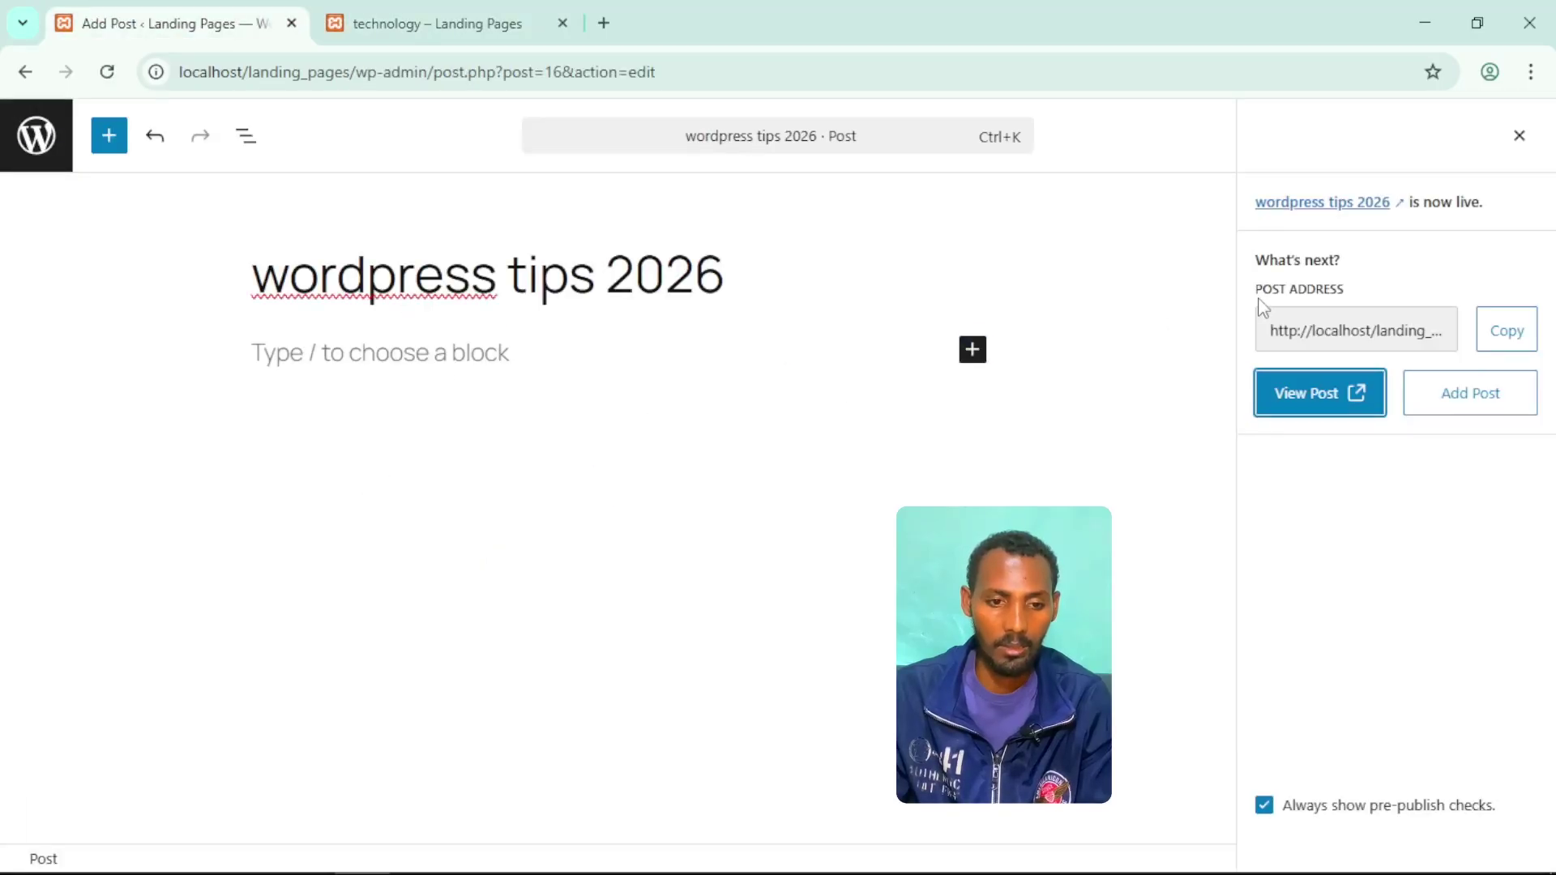
{"action": "left_click", "coordinate": [5, 146]}
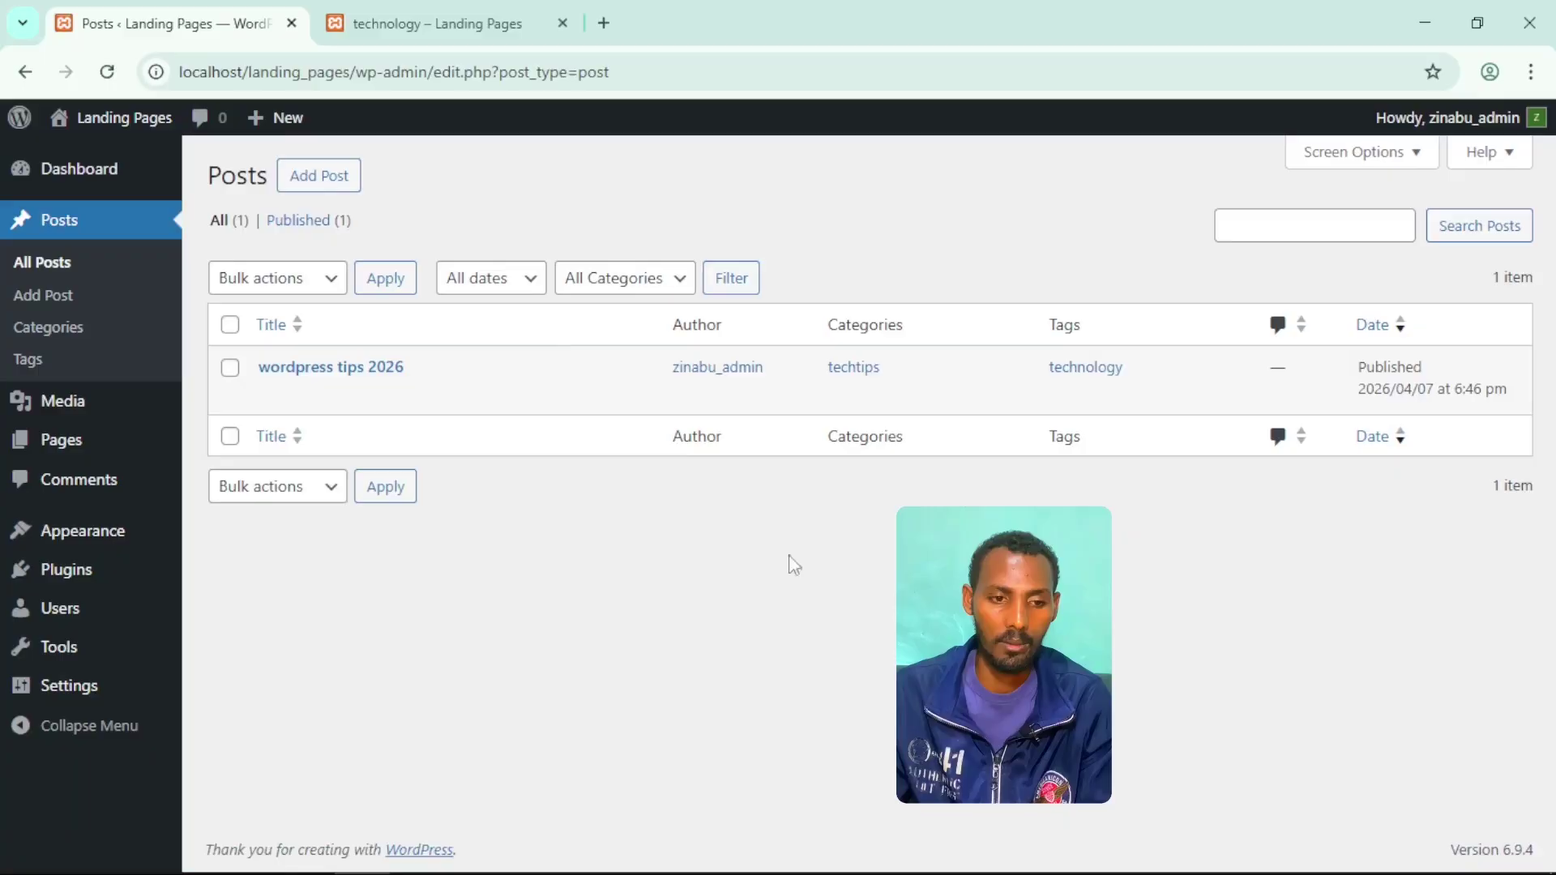
{"action": "mouse_move", "coordinate": [308, 392]}
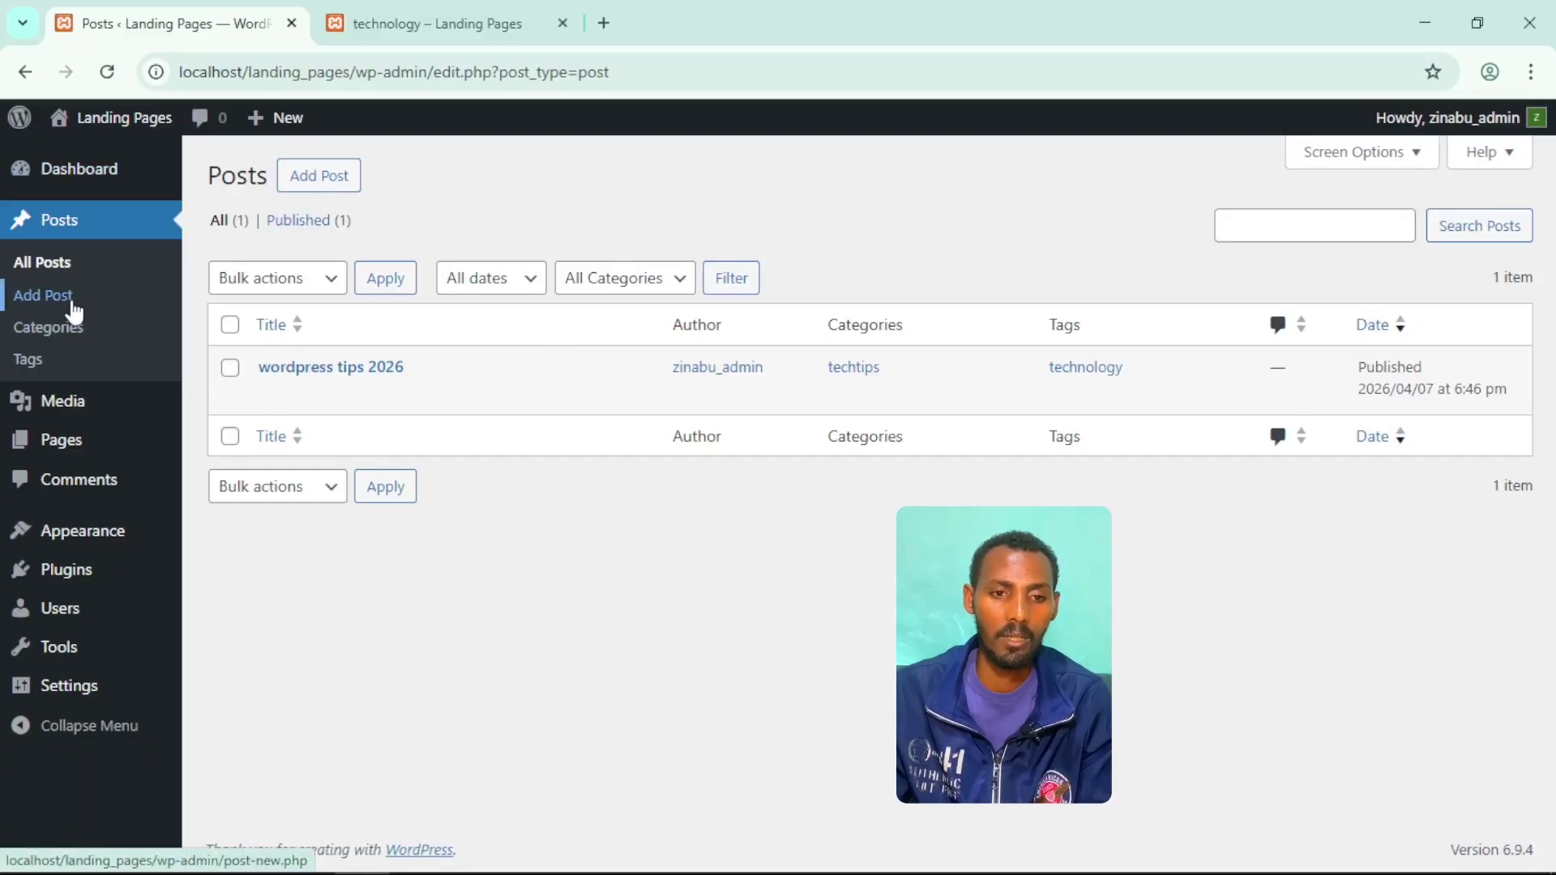
{"action": "mouse_move", "coordinate": [269, 123]}
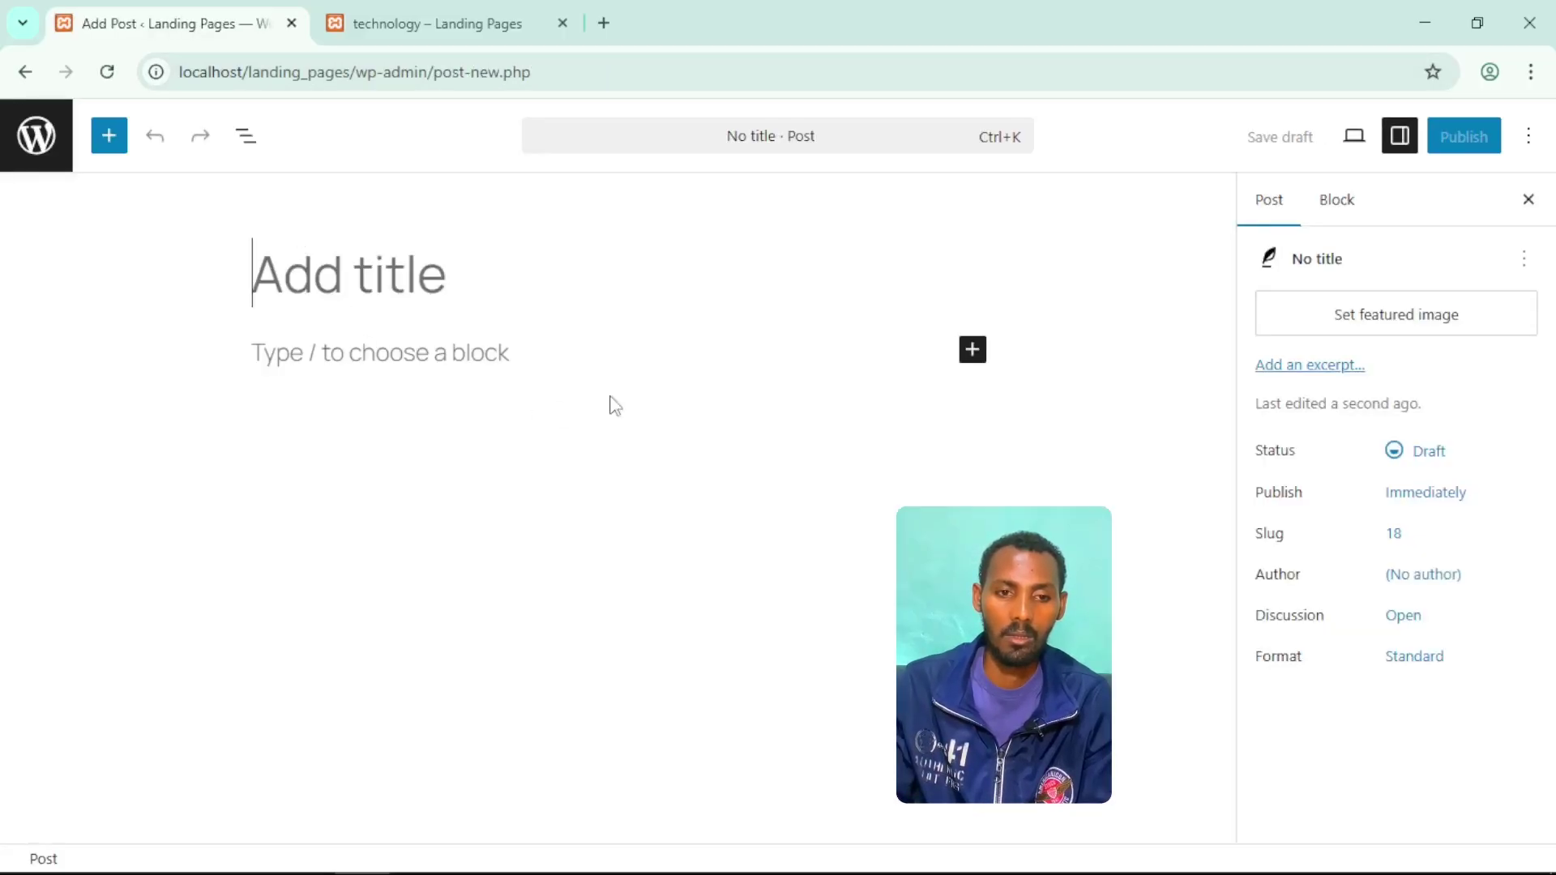
{"action": "left_click", "coordinate": [24, 73]}
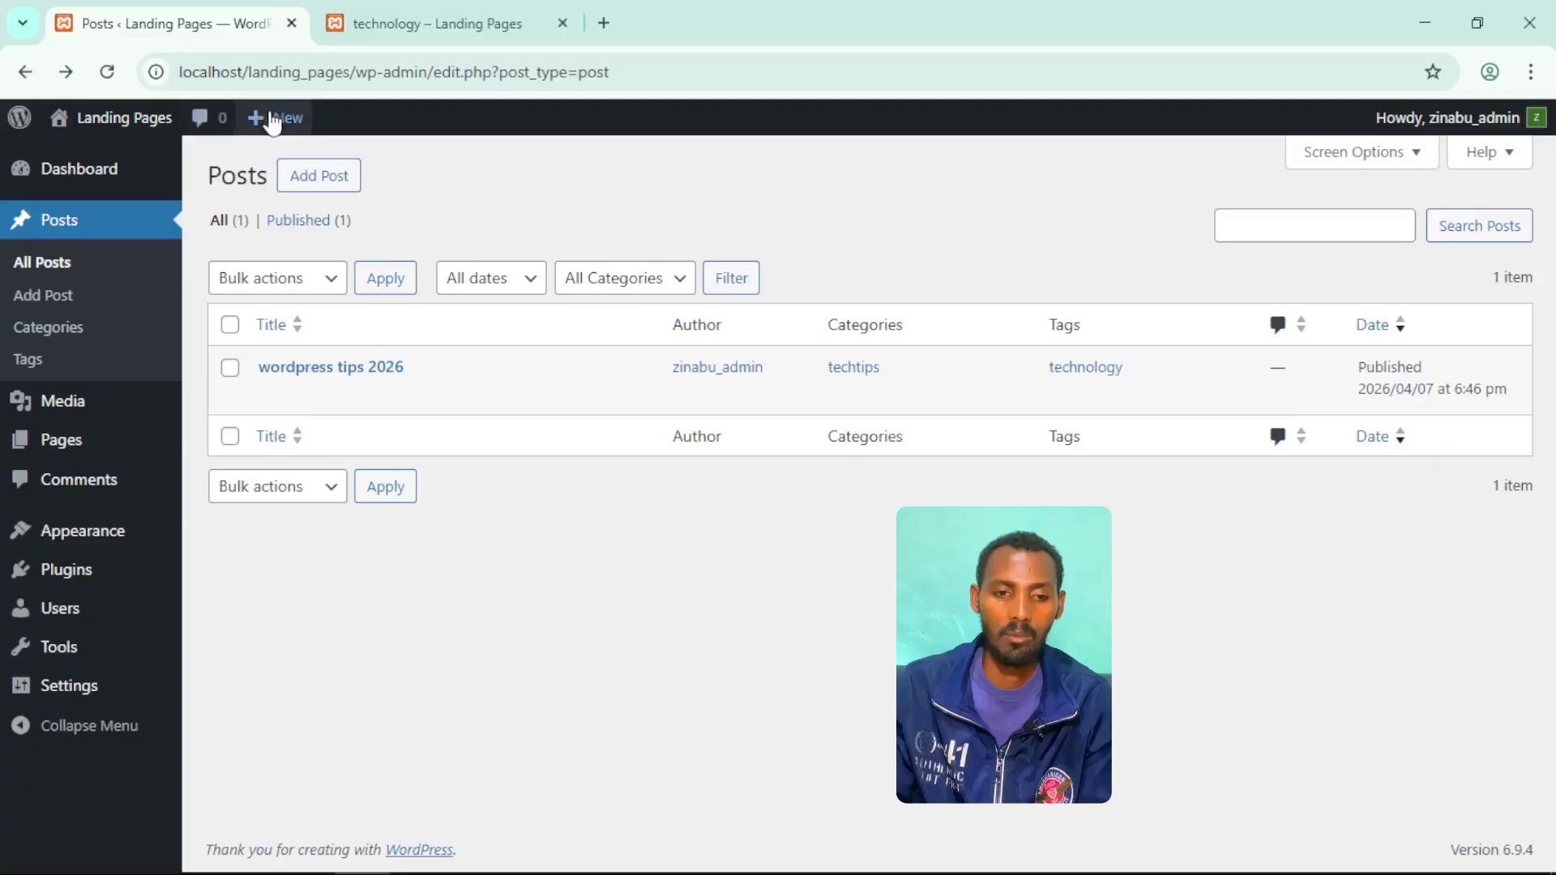
{"action": "mouse_move", "coordinate": [289, 122]}
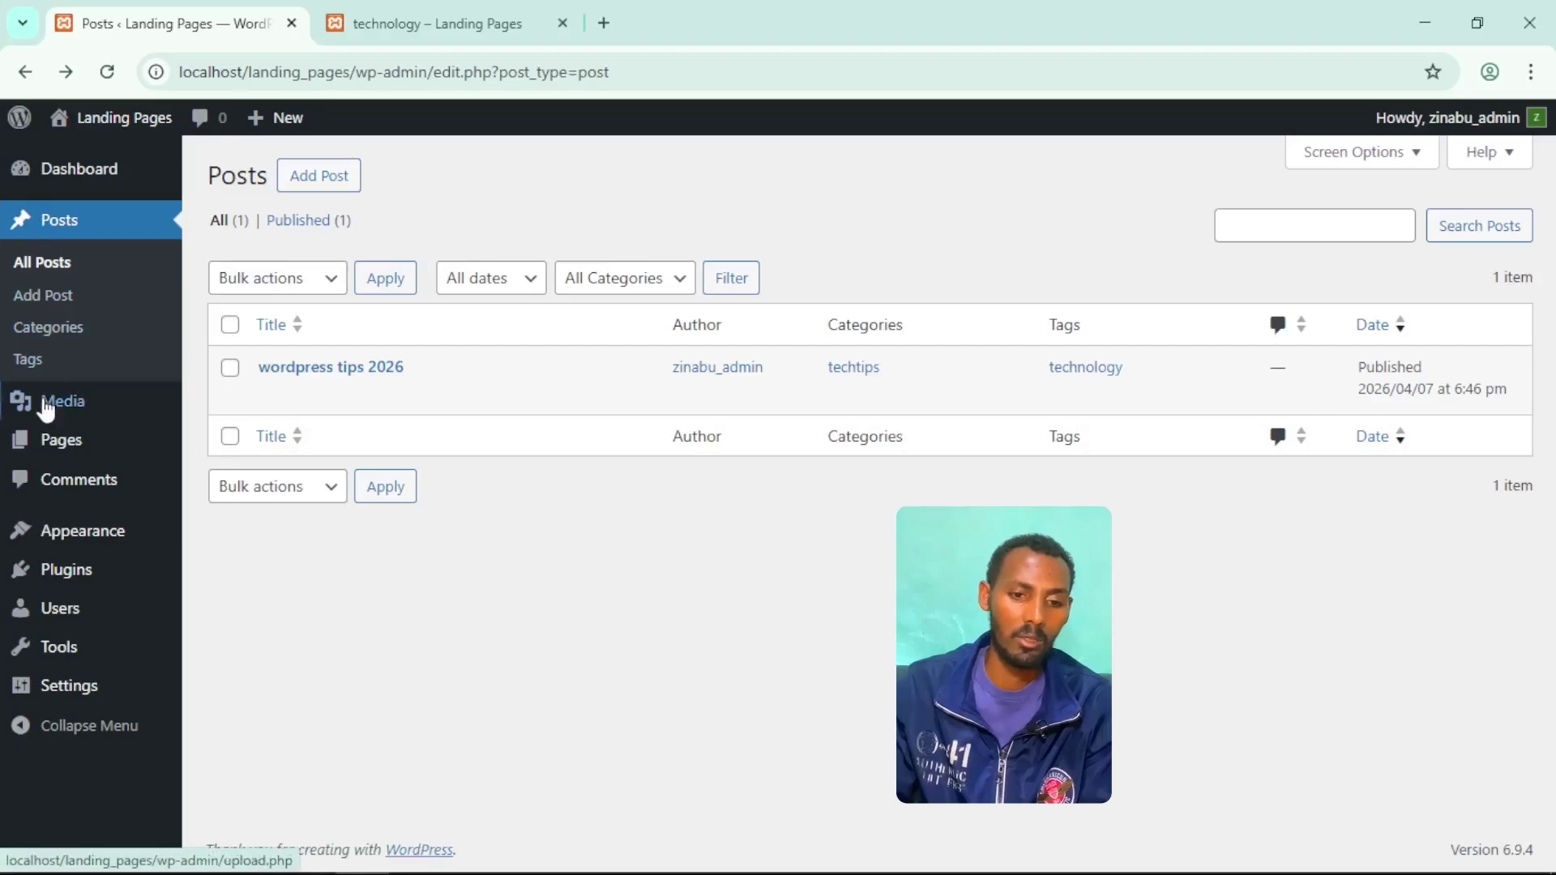
Upload the video file video_2026-03-27_22-28-30 from the Downloads folder to the Media Library.
{"action": "mouse_move", "coordinate": [113, 422]}
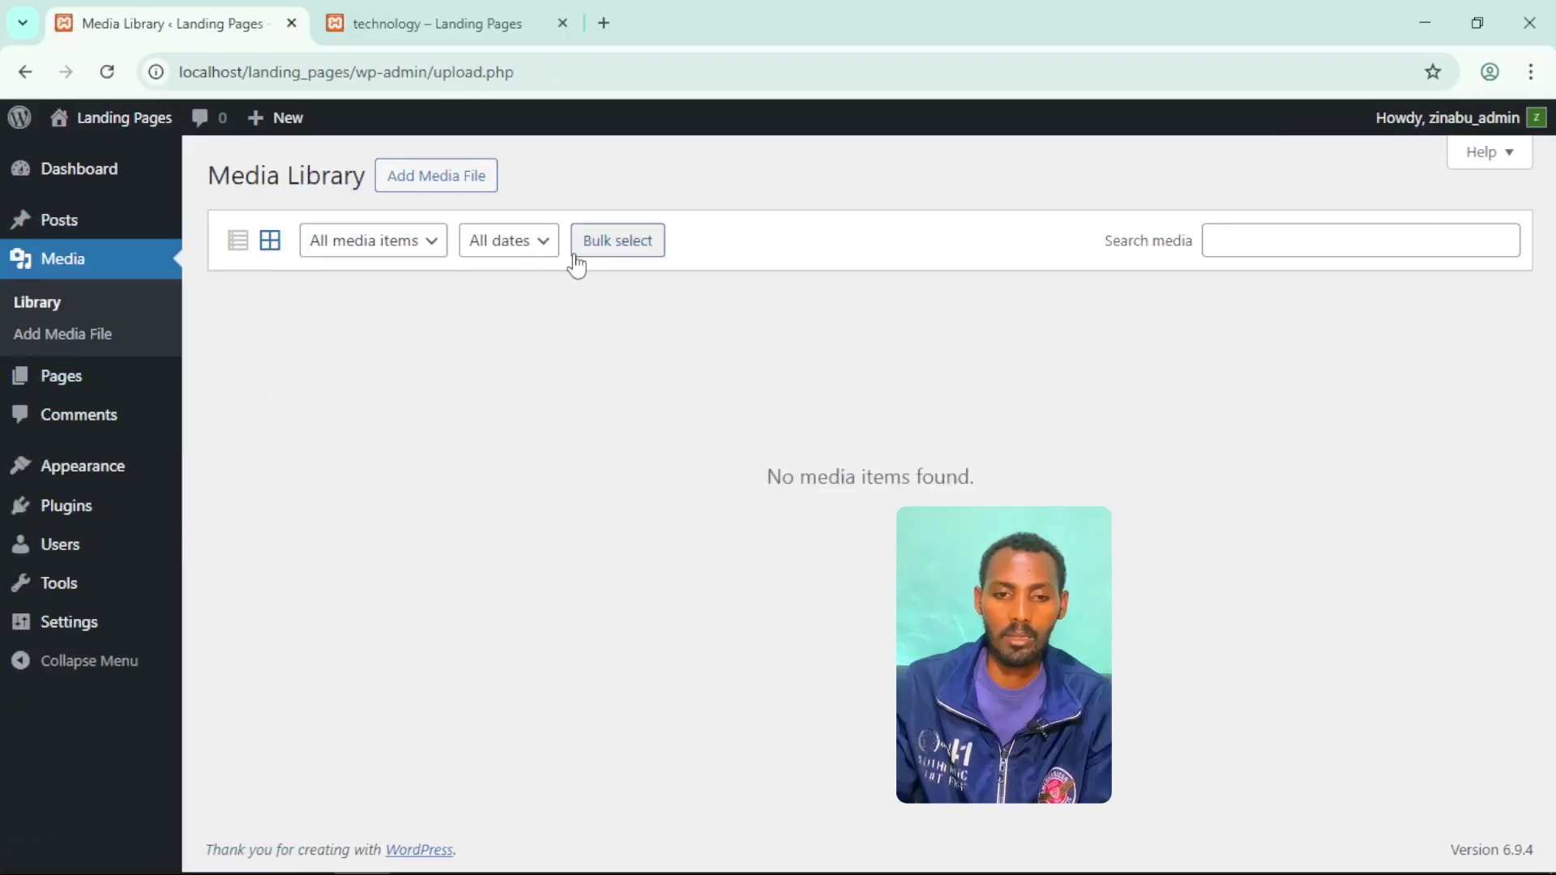
{"action": "left_click", "coordinate": [426, 185]}
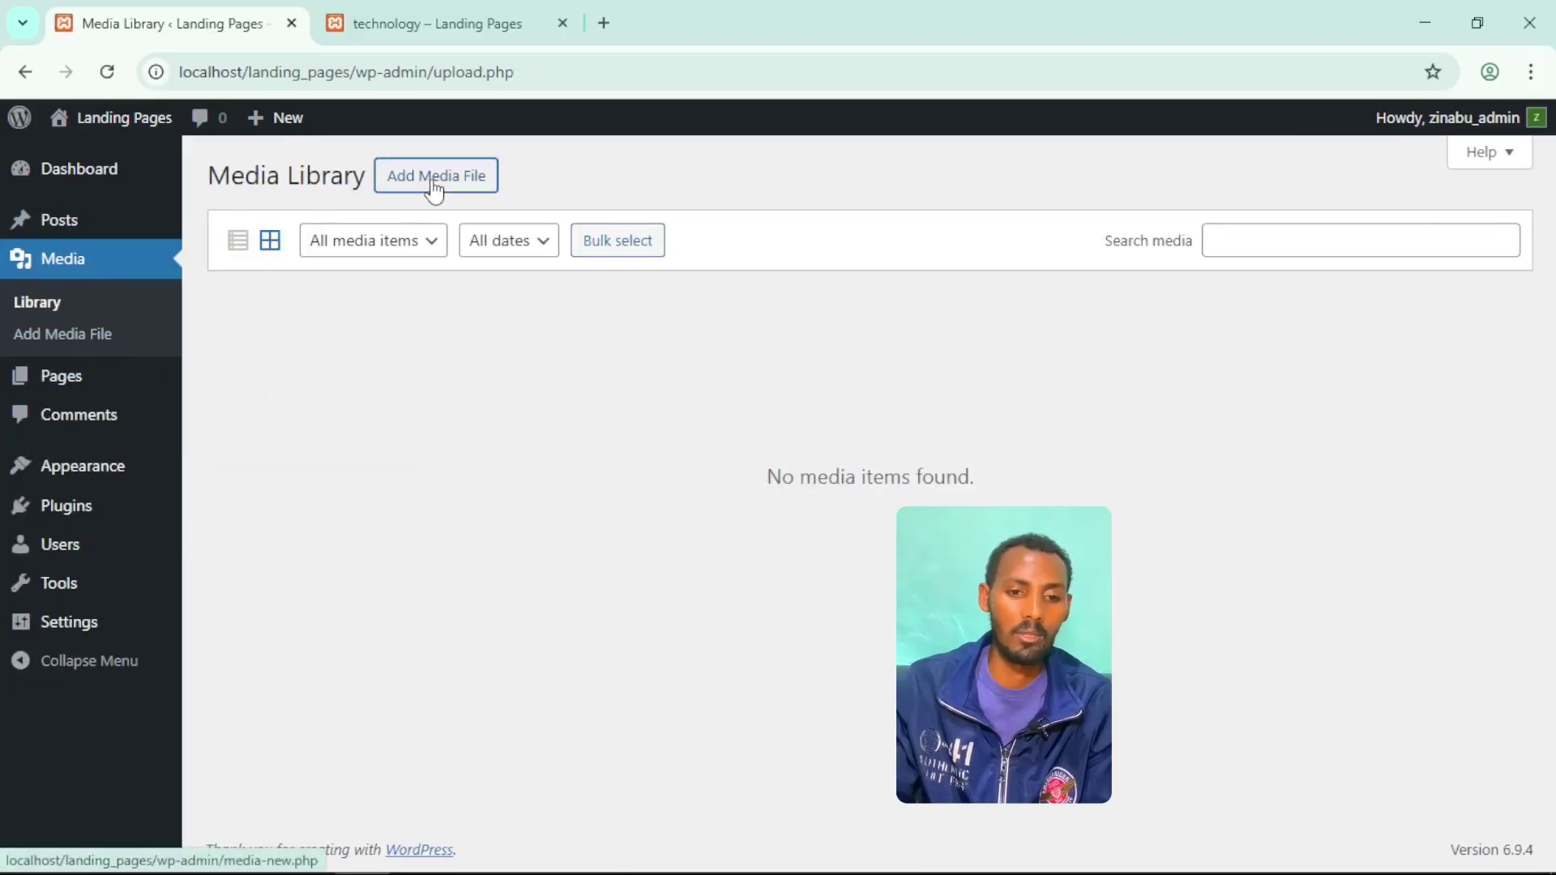
{"action": "left_click", "coordinate": [864, 356]}
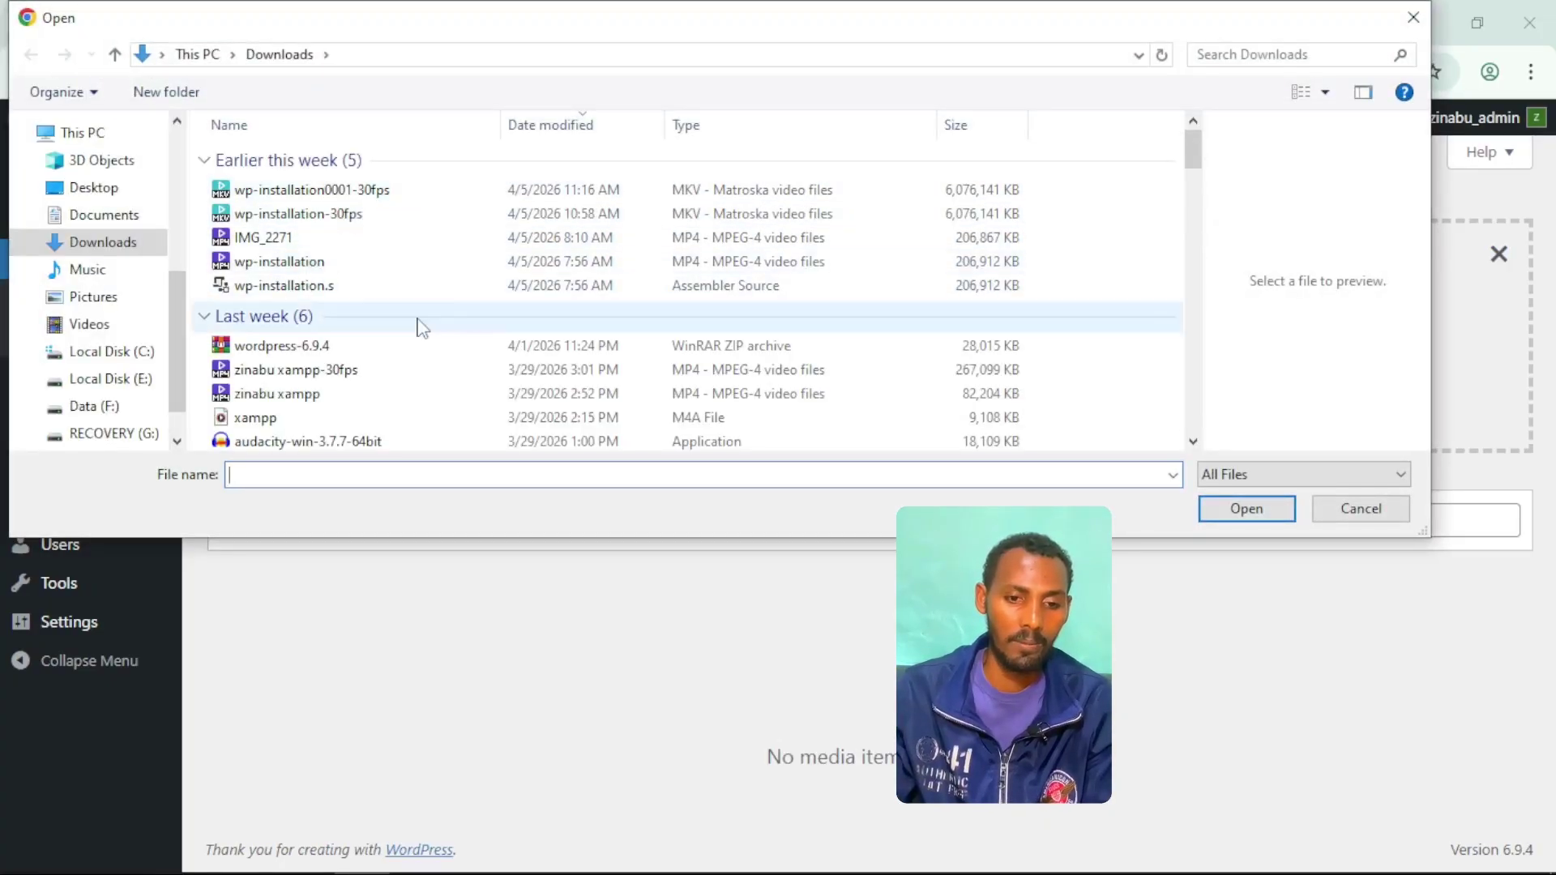
{"action": "scroll", "coordinate": [419, 325], "scroll_direction": "down", "scroll_amount": 1}
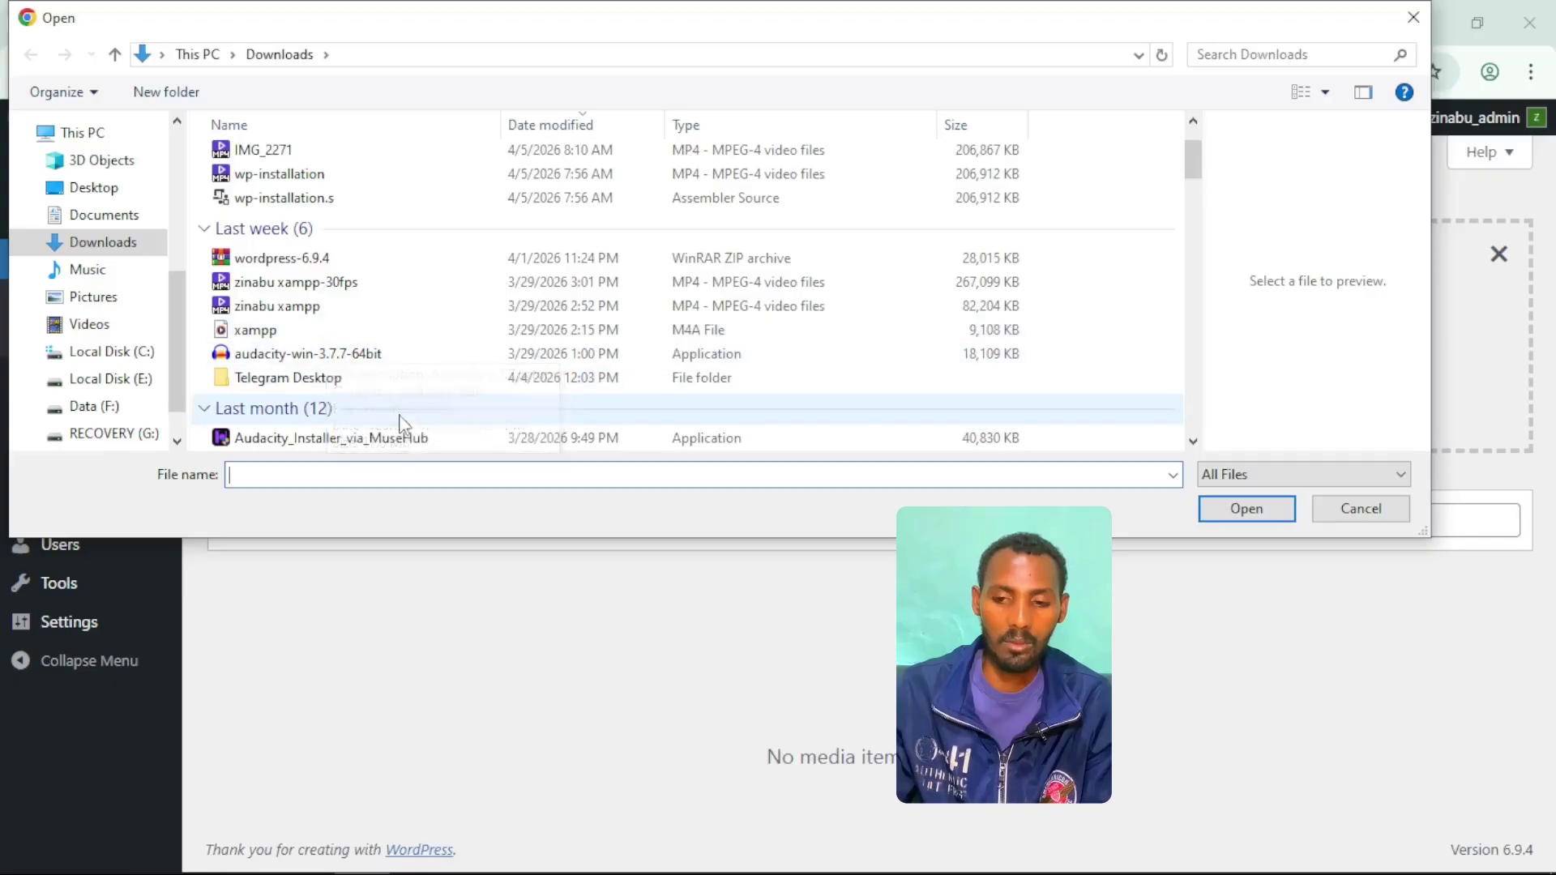
{"action": "scroll", "coordinate": [397, 421], "scroll_direction": "down", "scroll_amount": 1}
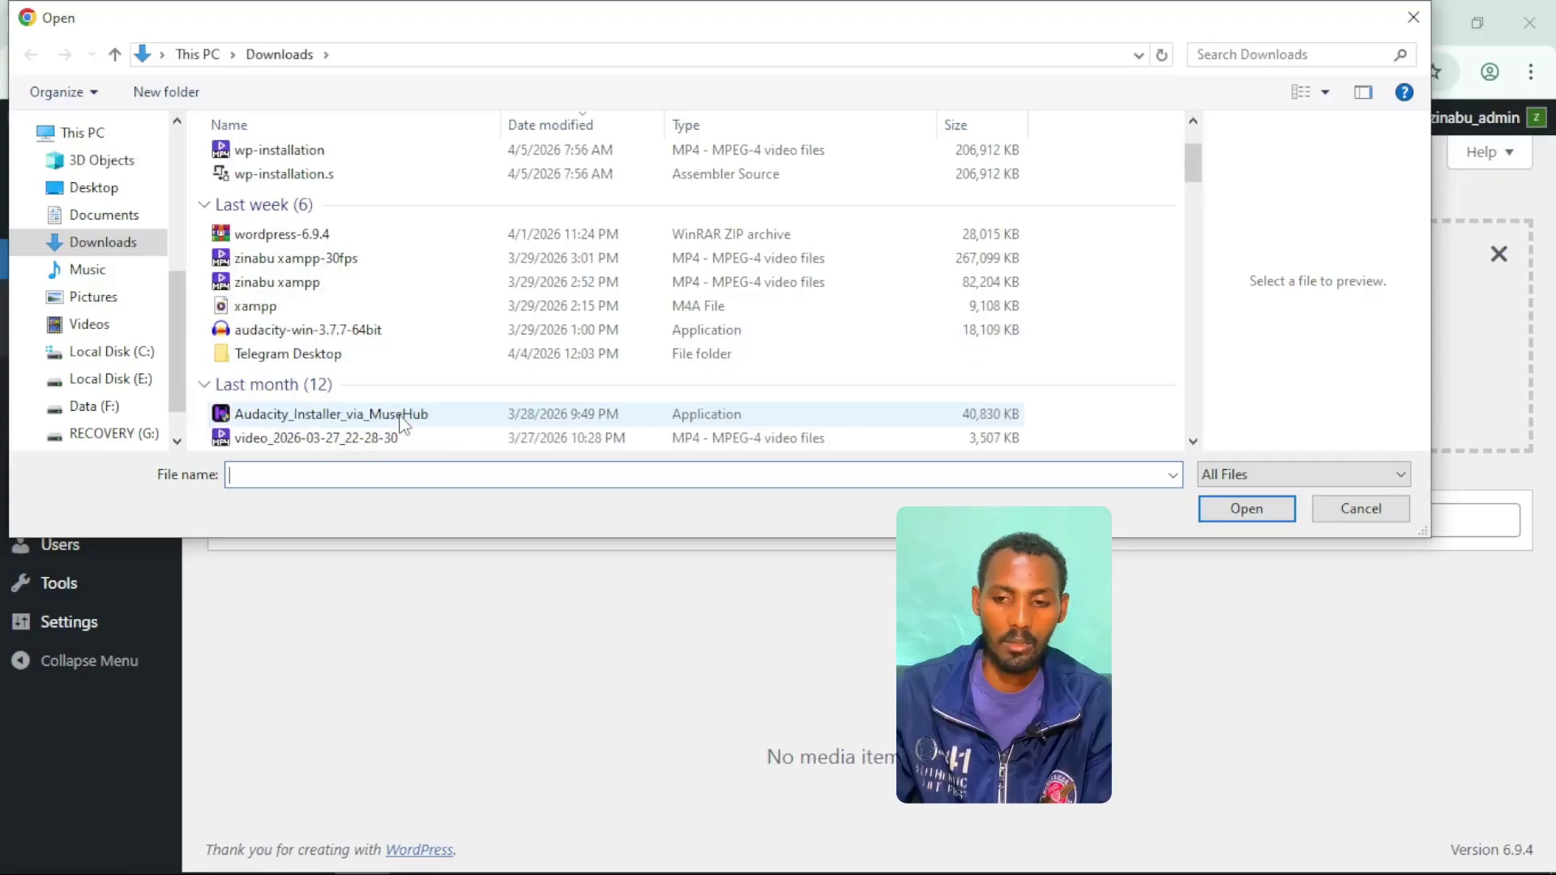
{"action": "left_click", "coordinate": [339, 442]}
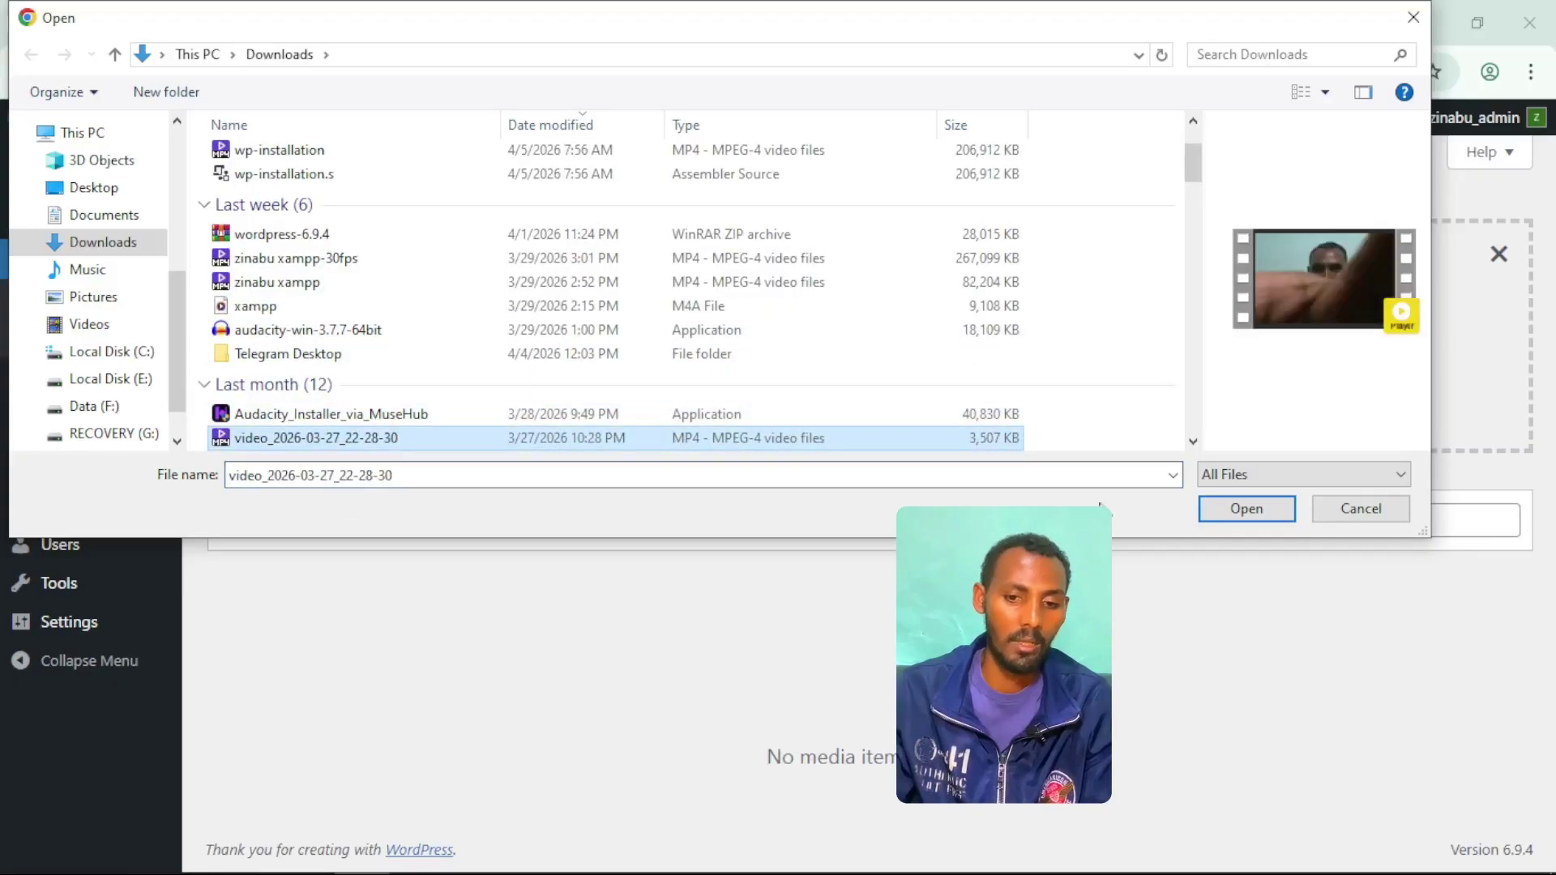
{"action": "left_click", "coordinate": [1225, 513]}
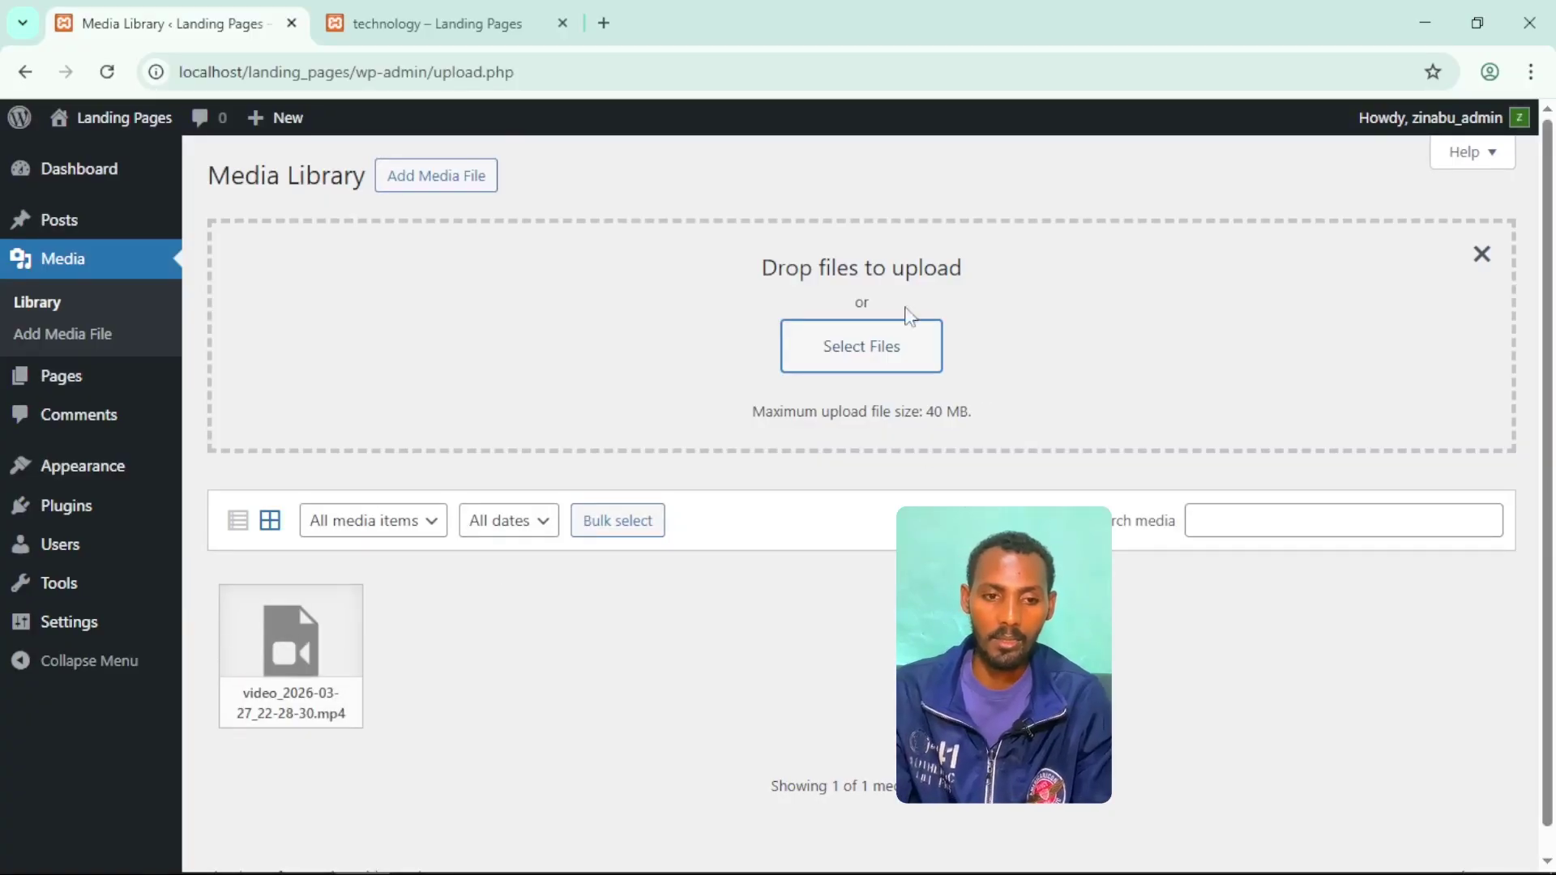
{"action": "left_click", "coordinate": [874, 348]}
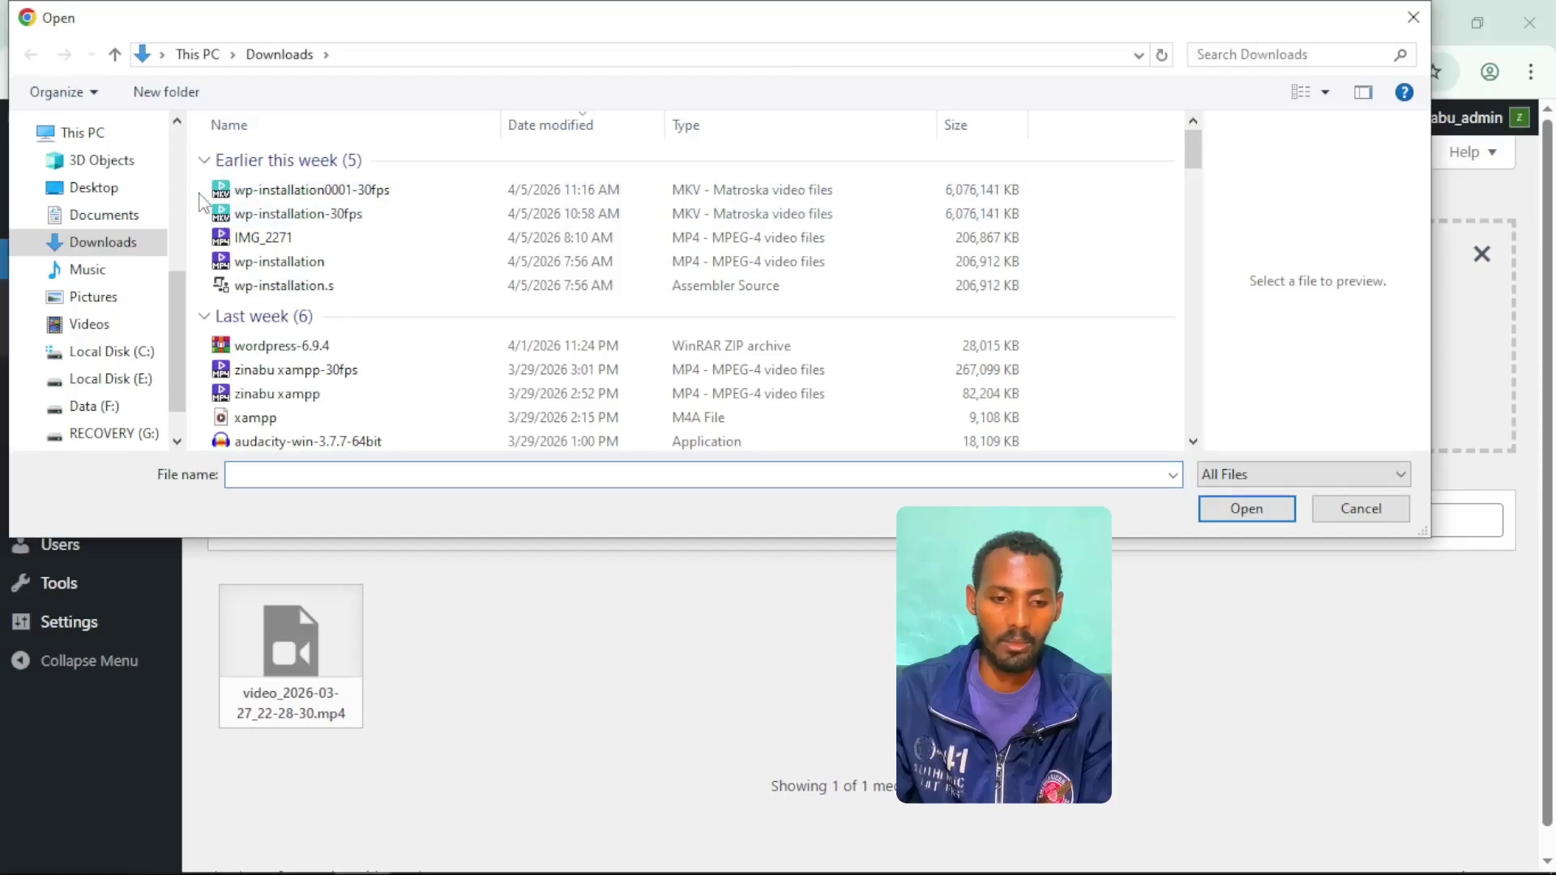
{"action": "left_click_drag", "start_coordinate": [208, 204], "coordinate": [213, 266]}
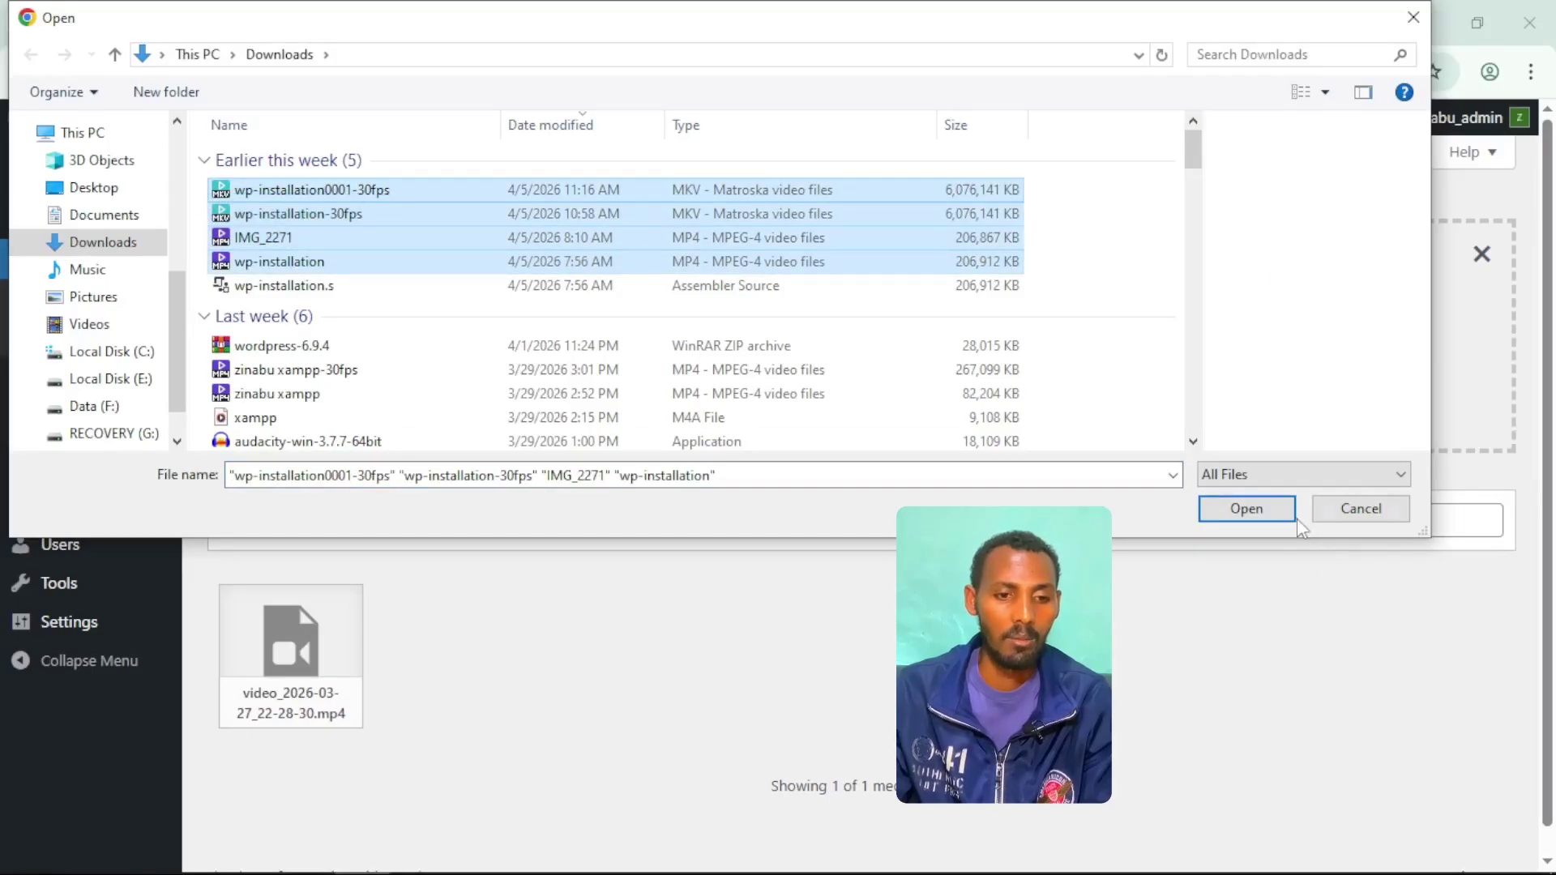
{"action": "left_click", "coordinate": [1360, 509]}
Select the Privacy Policy and Sample Page pages and move both to the Trash in bulk.
{"action": "mouse_move", "coordinate": [104, 396]}
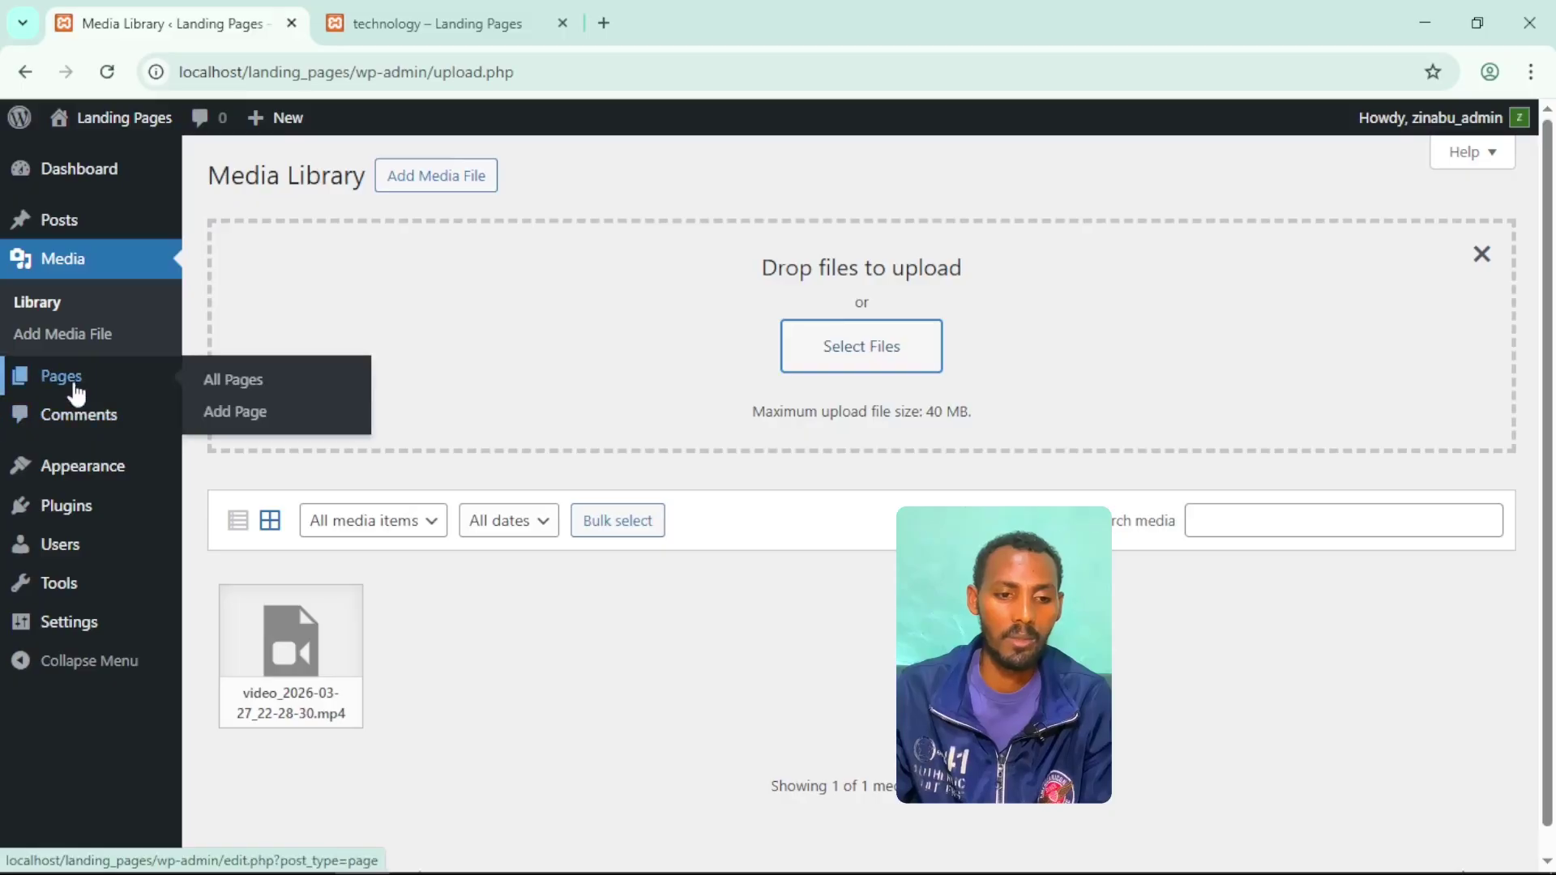
{"action": "left_click", "coordinate": [73, 386]}
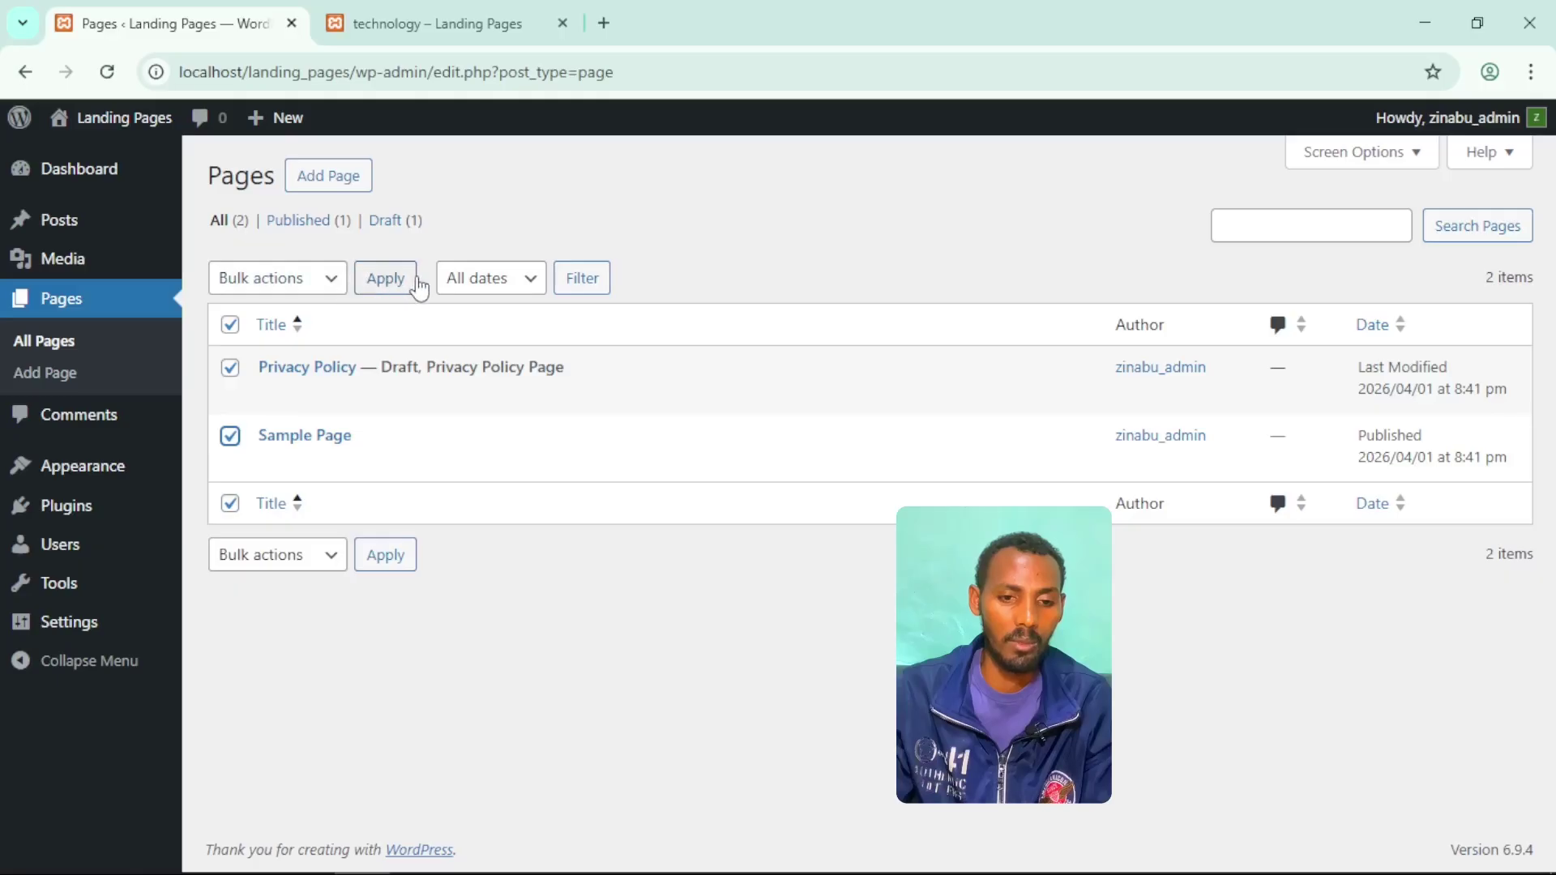
{"action": "left_click", "coordinate": [301, 278]}
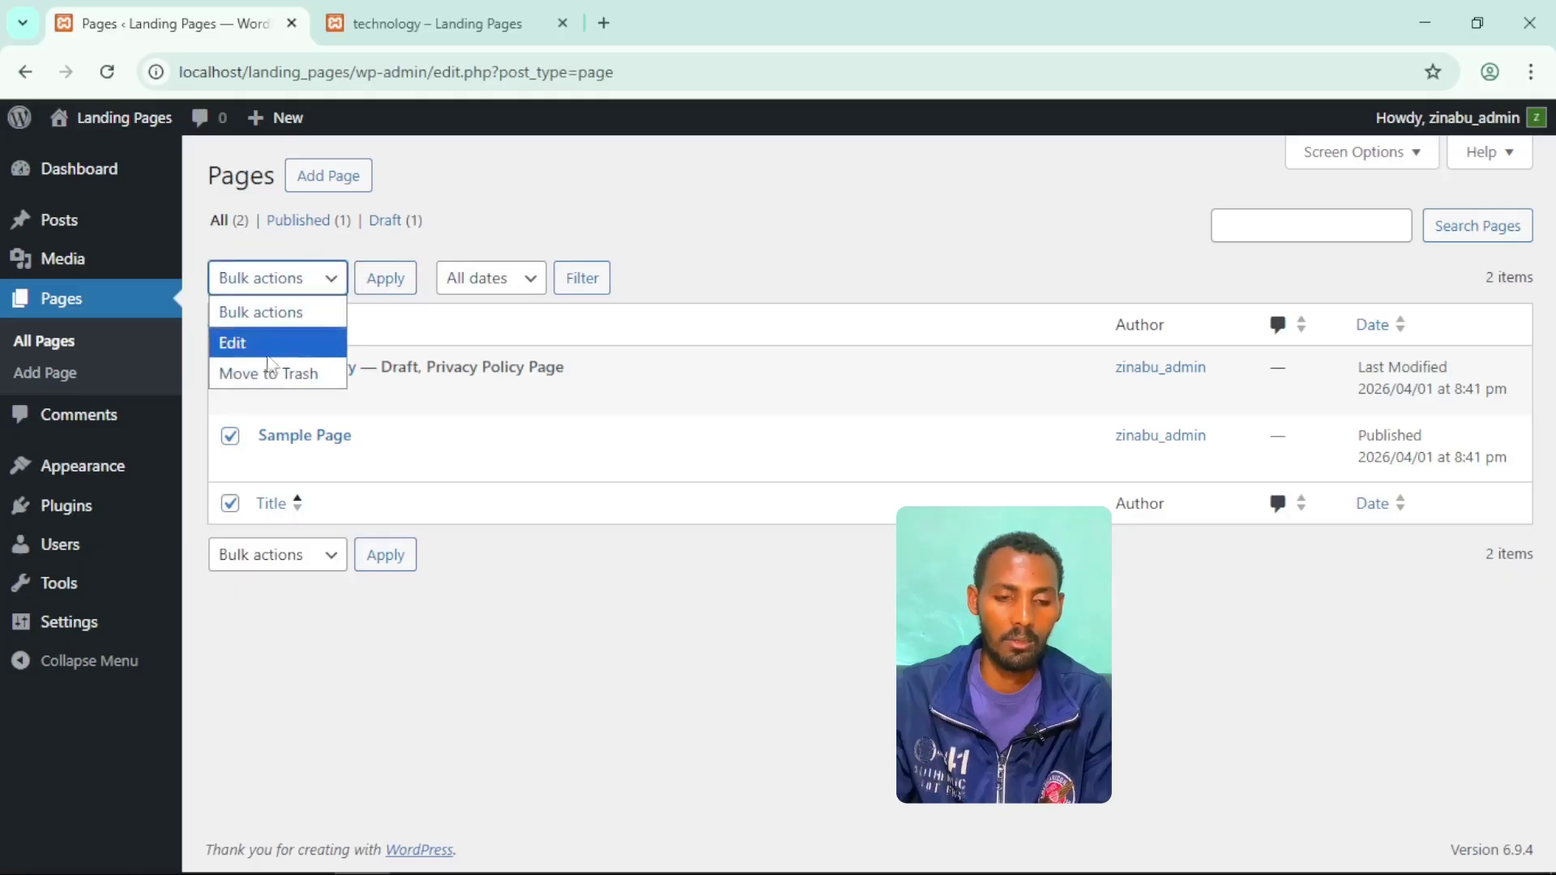
{"action": "left_click", "coordinate": [287, 377]}
{"action": "left_click", "coordinate": [382, 288]}
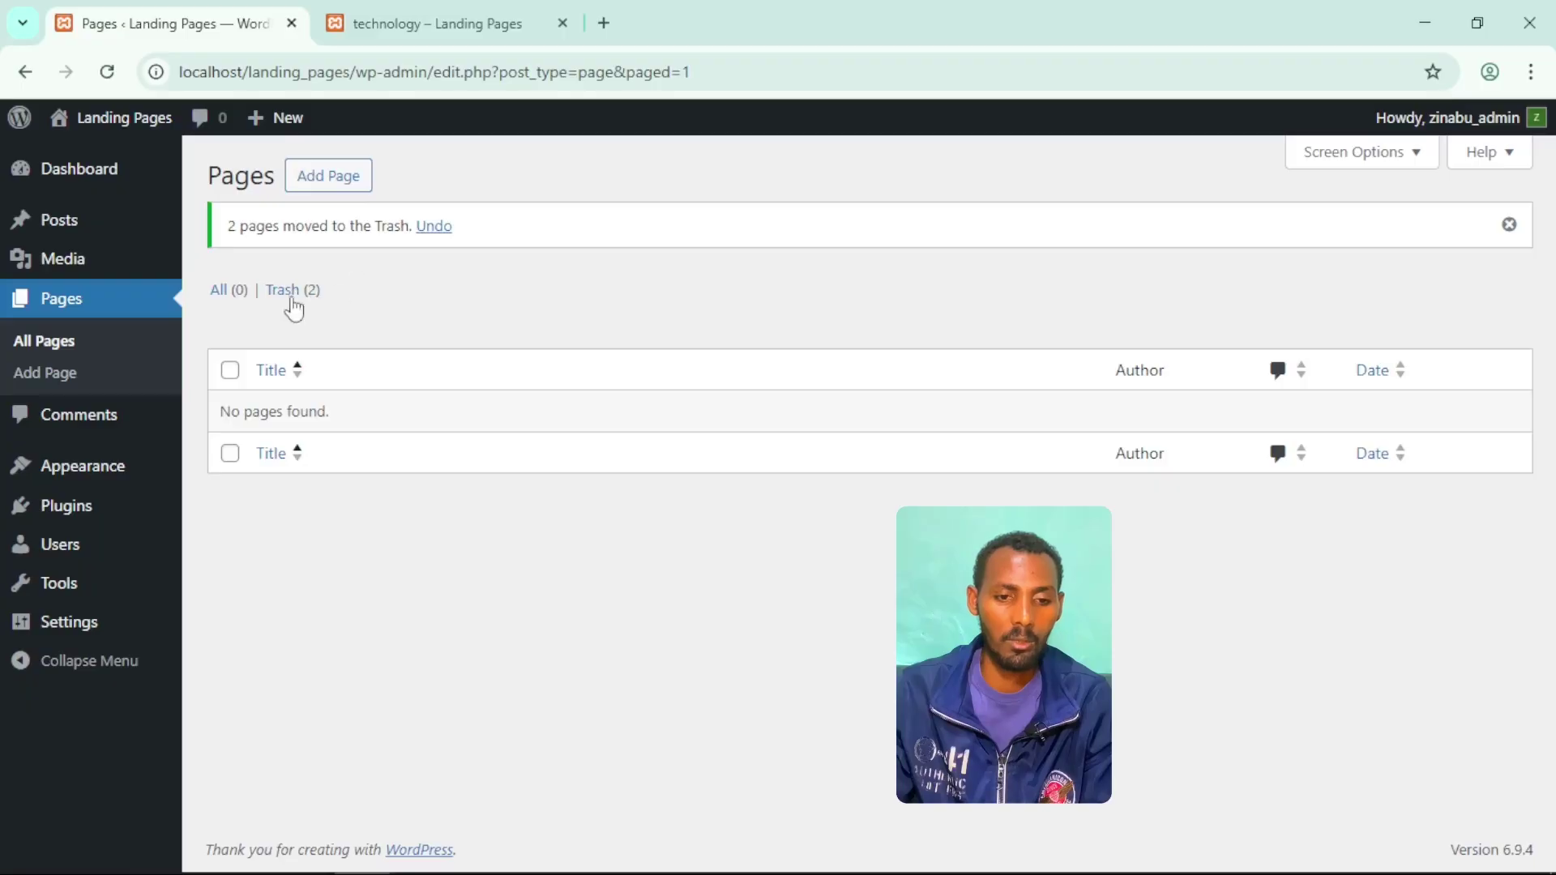
Permanently delete the Privacy Policy and Sample Page pages from the Trash.
{"action": "left_click", "coordinate": [299, 293]}
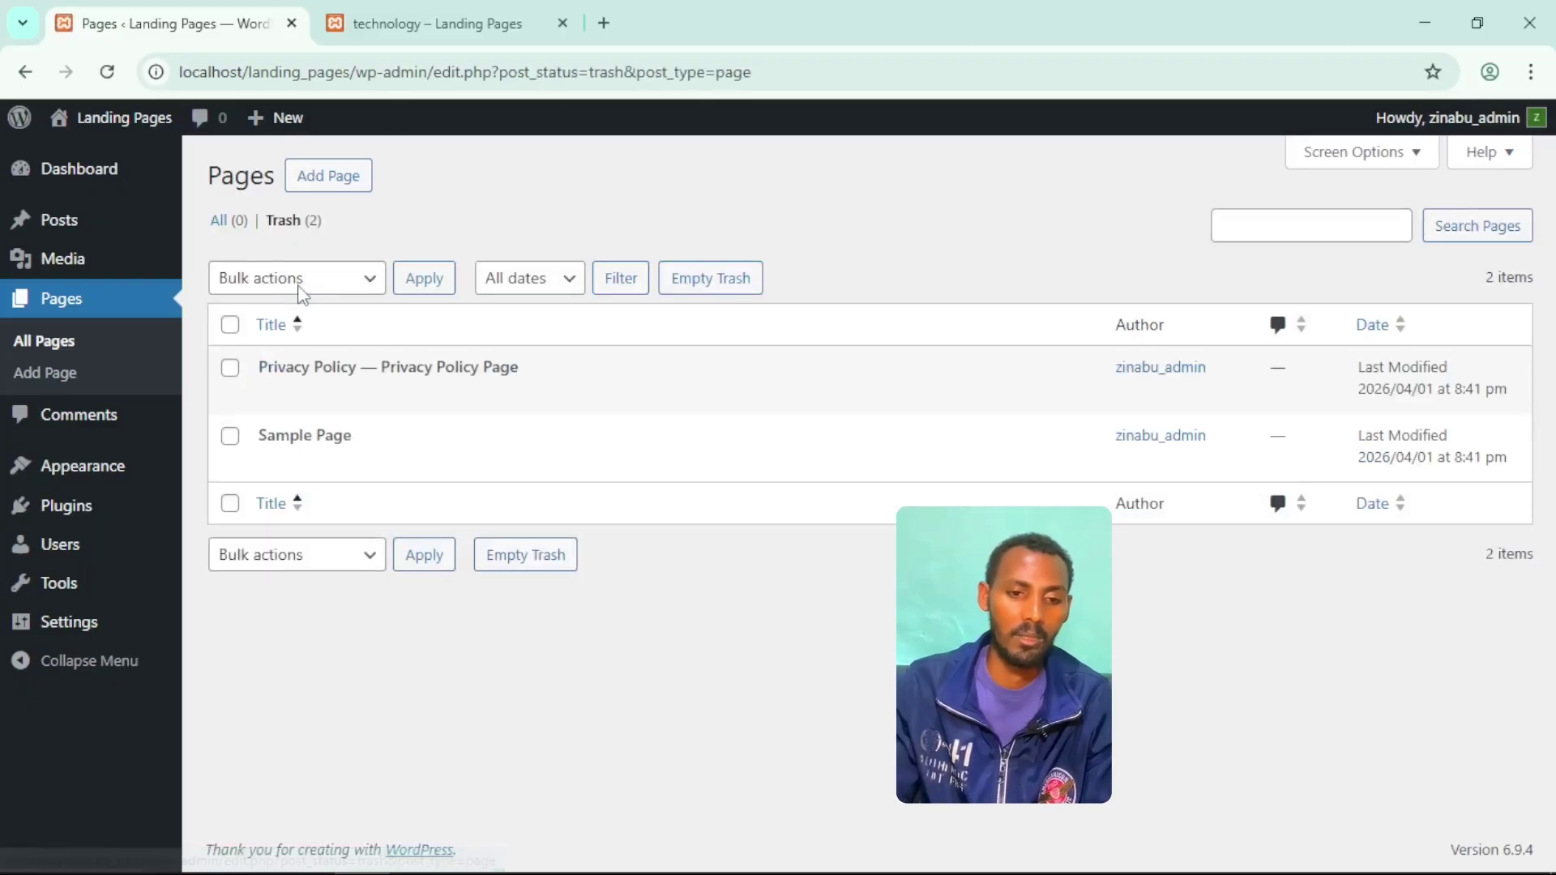
{"action": "left_click", "coordinate": [230, 436]}
{"action": "left_click", "coordinate": [348, 282]}
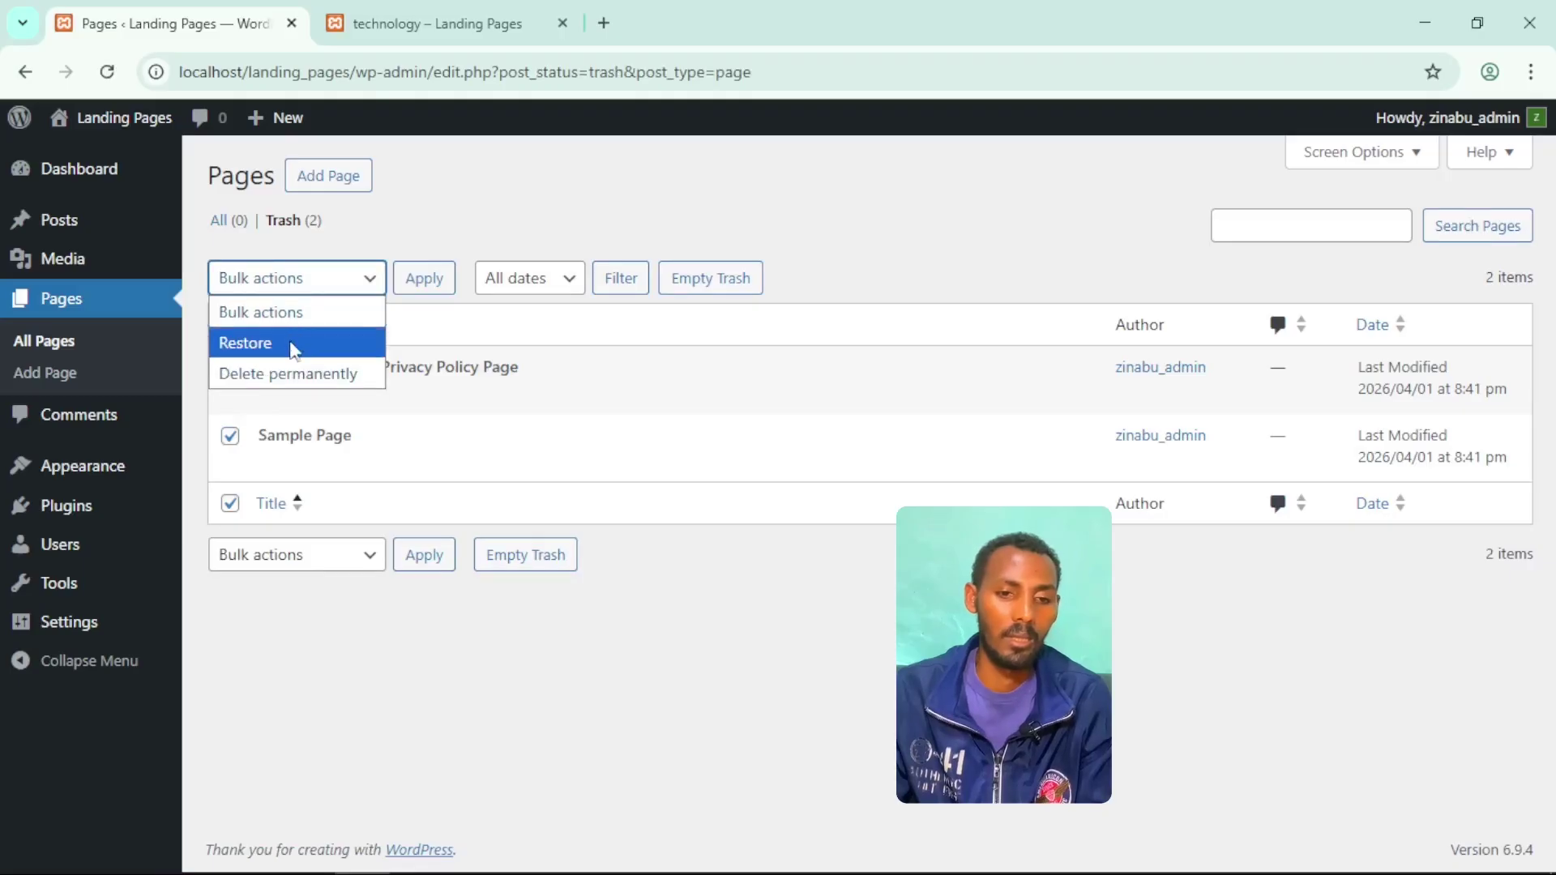
{"action": "left_click", "coordinate": [330, 373]}
{"action": "left_click", "coordinate": [425, 283]}
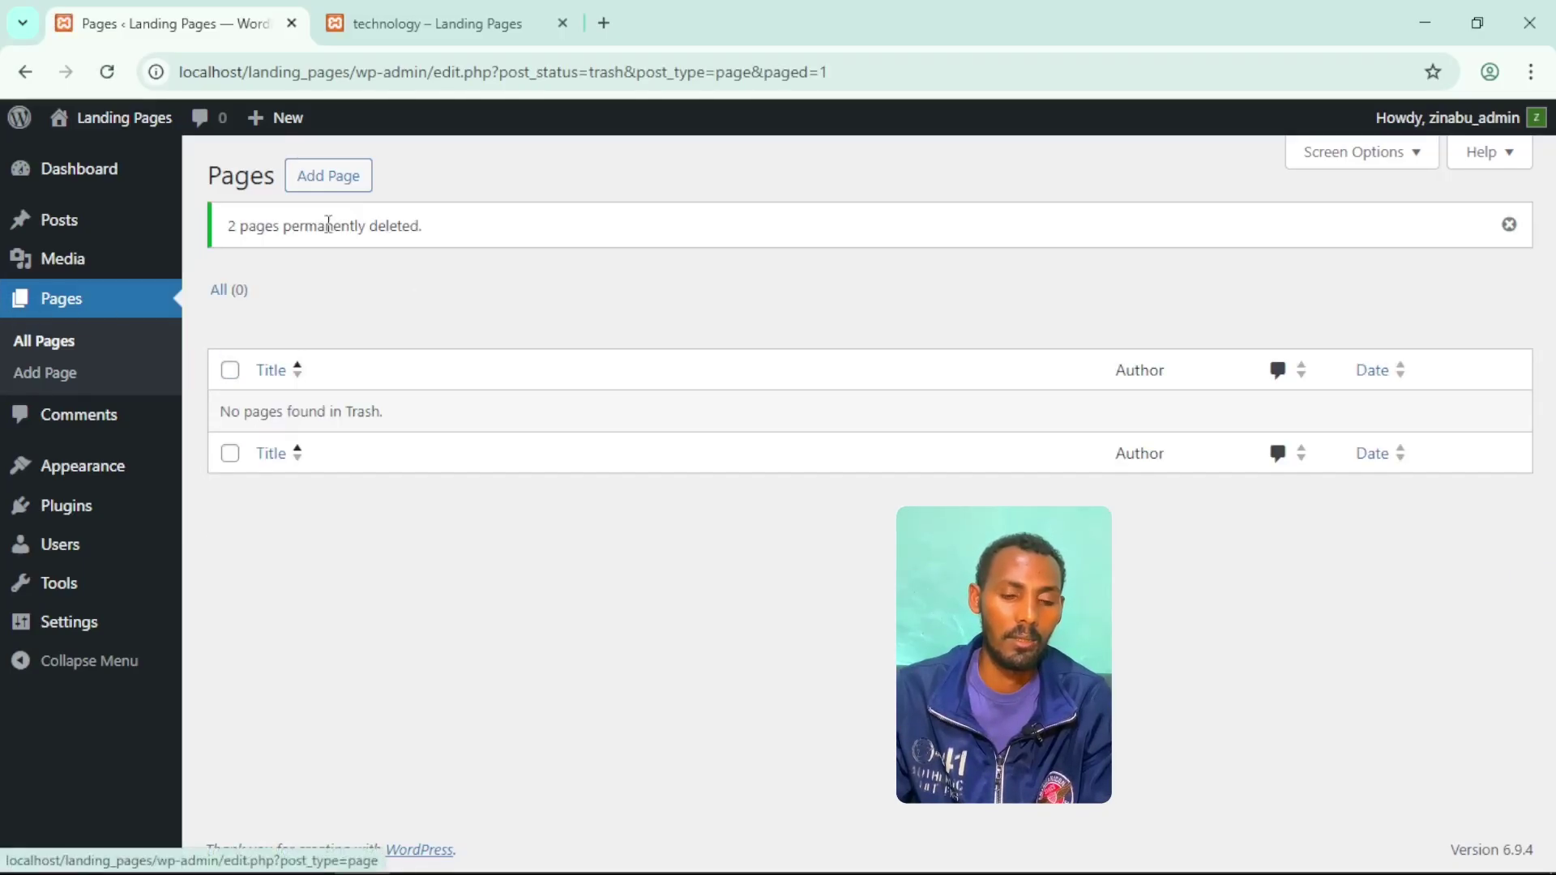
Create a new page titled "home" and publish it with public visibility.
{"action": "left_click", "coordinate": [317, 180]}
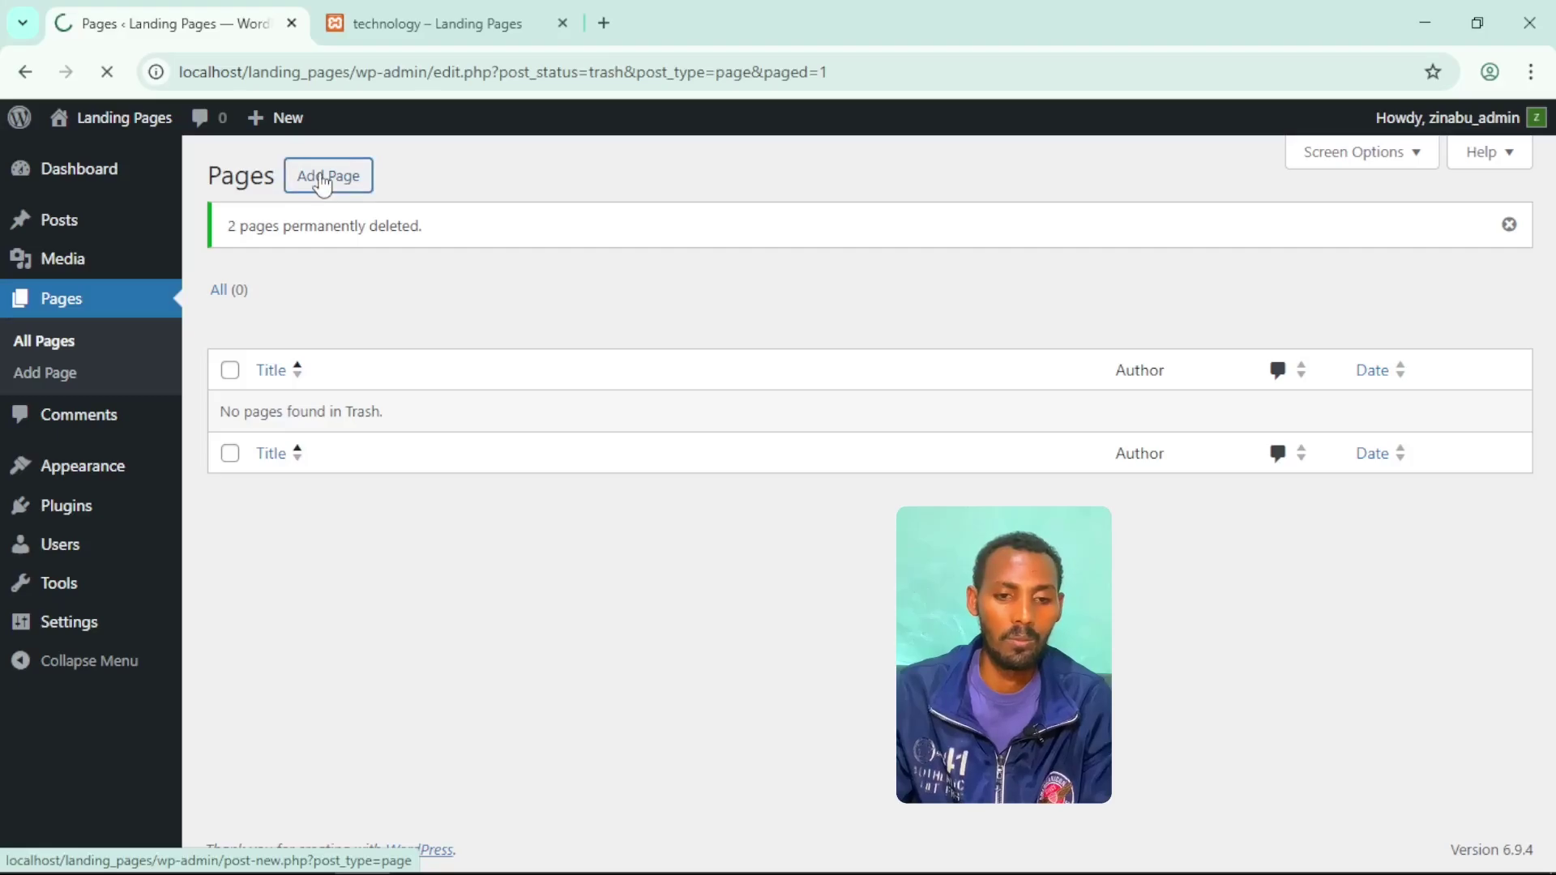
{"action": "type", "text": "home"}
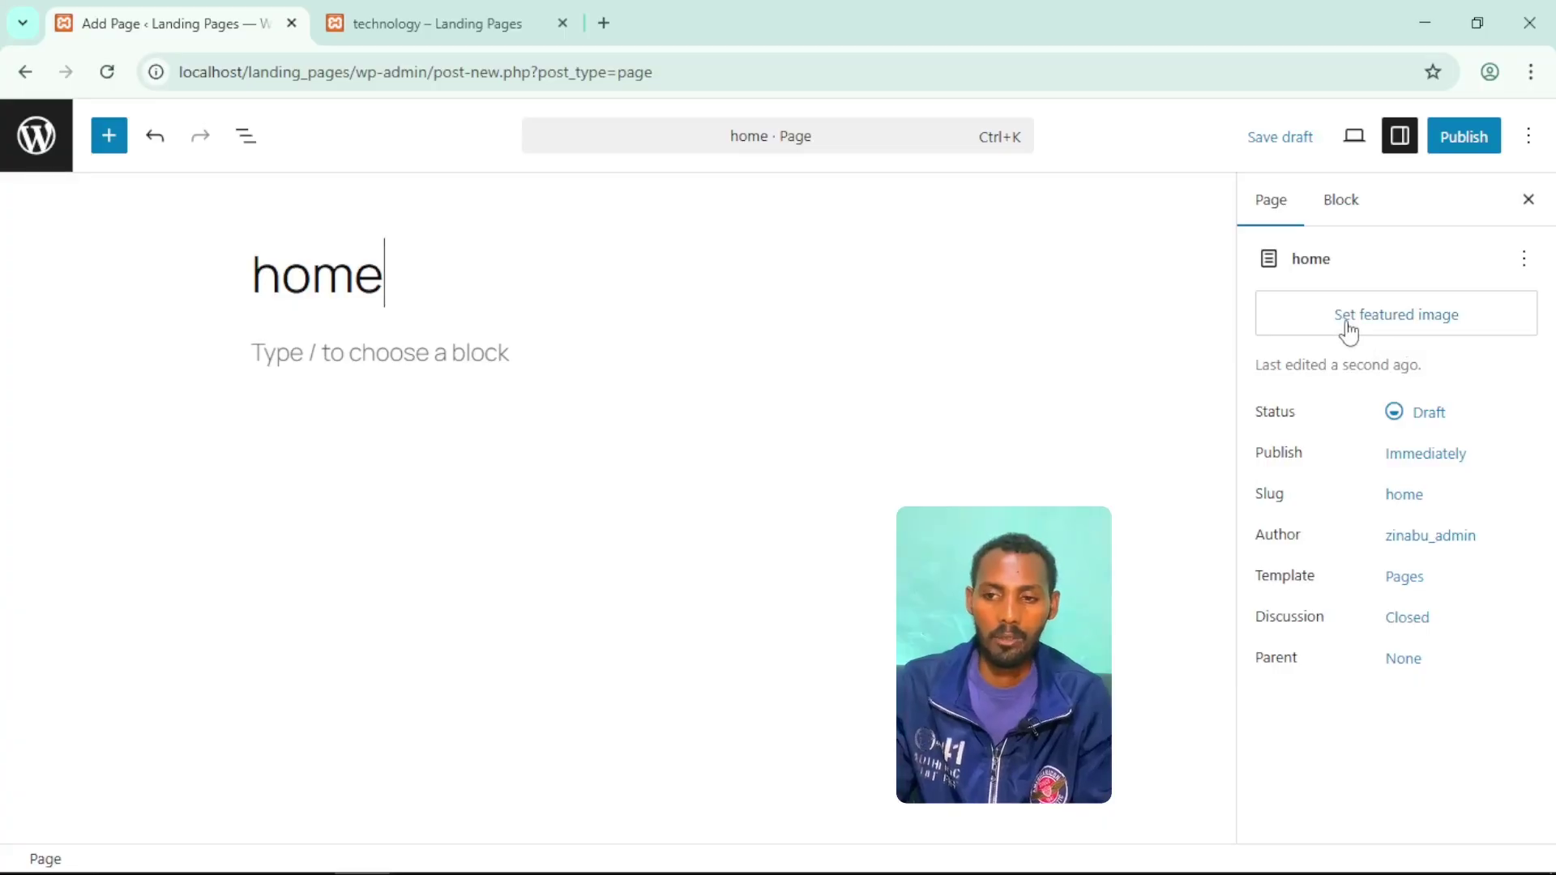
{"action": "left_click", "coordinate": [1470, 148]}
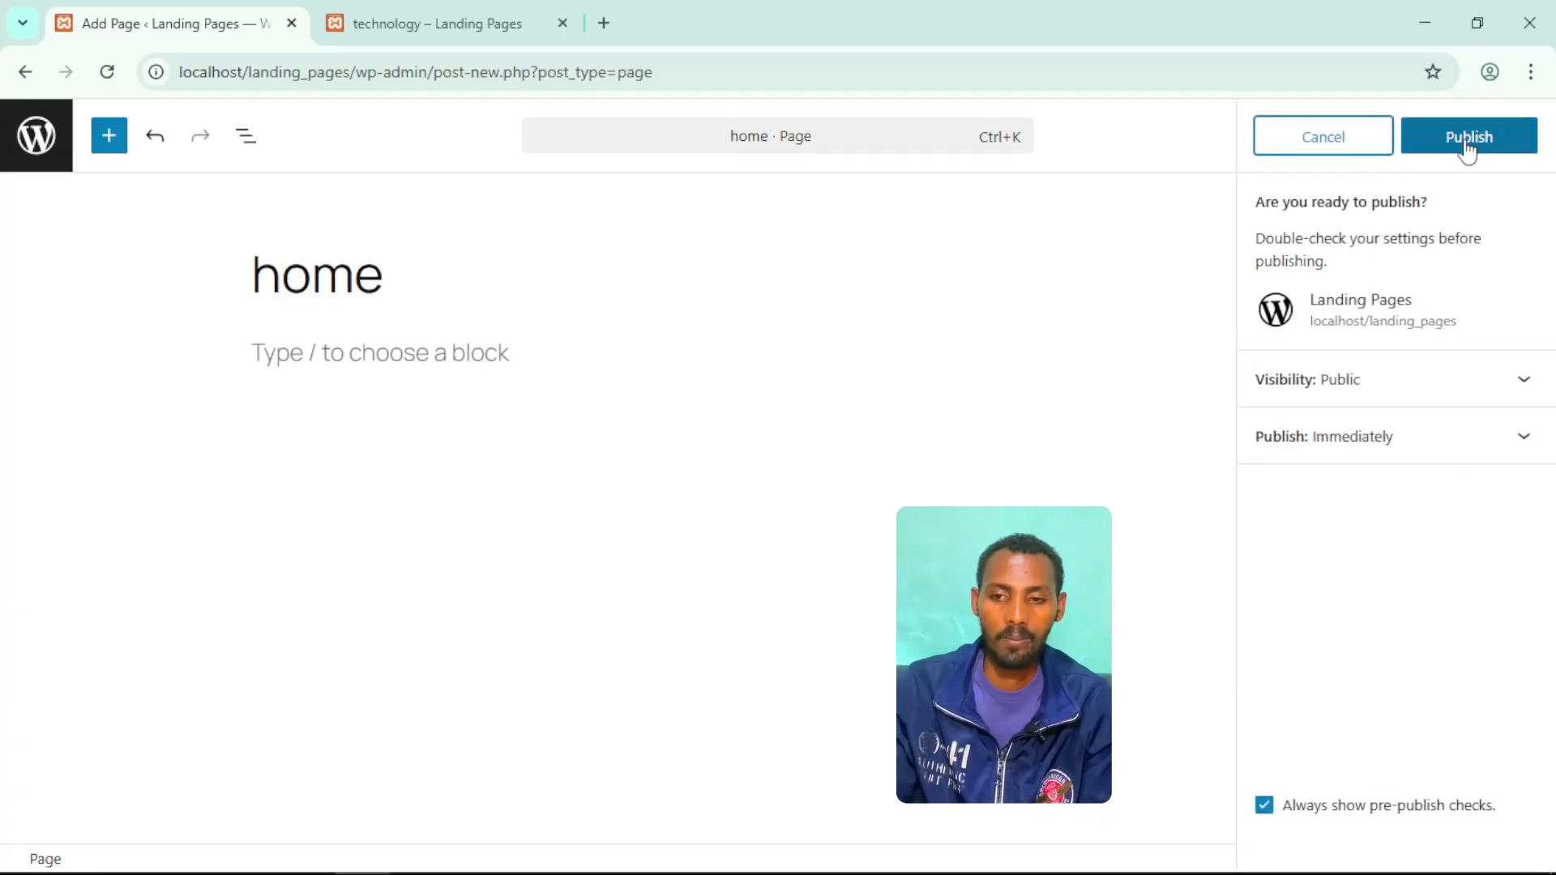
{"action": "left_click", "coordinate": [1452, 154]}
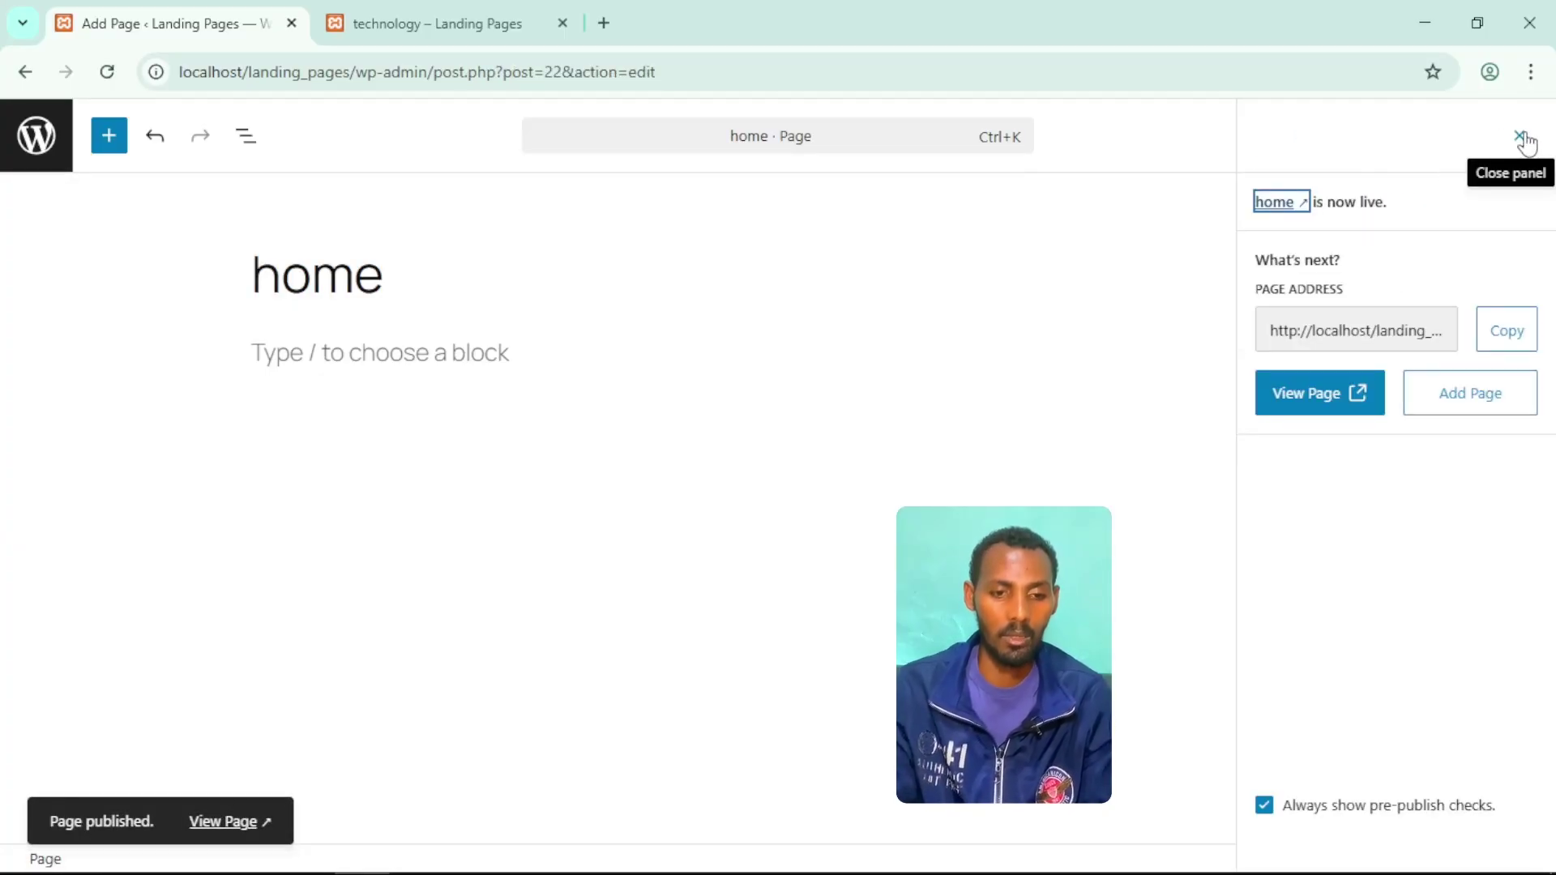
Add the paragraph "this is our website home page" to the home page and save the page.
{"action": "left_click", "coordinate": [456, 355]}
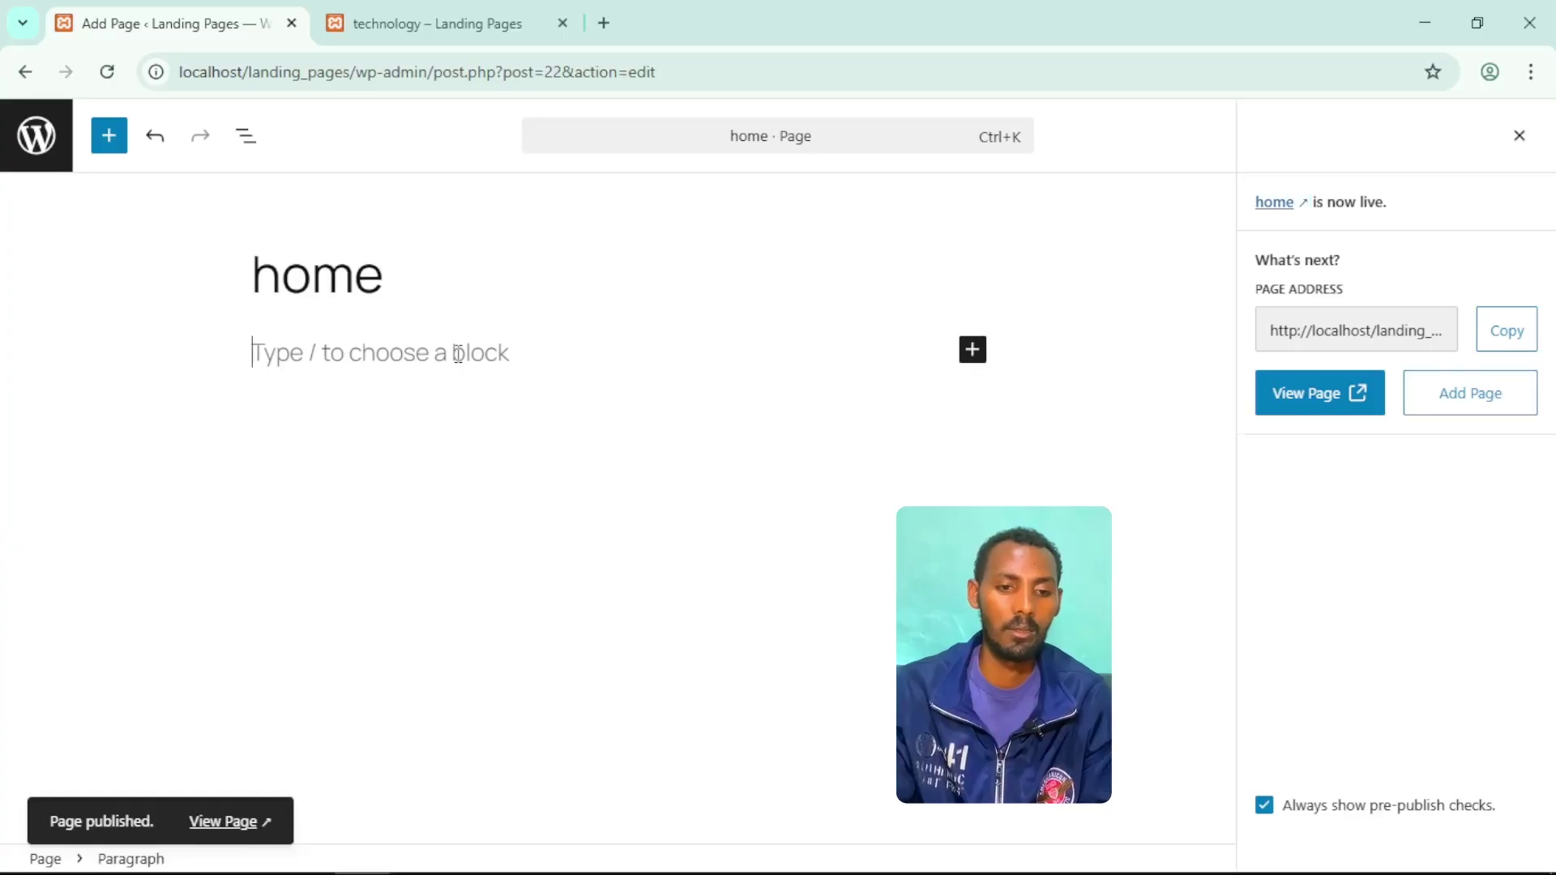
{"action": "type", "text": "this is our website pages"}
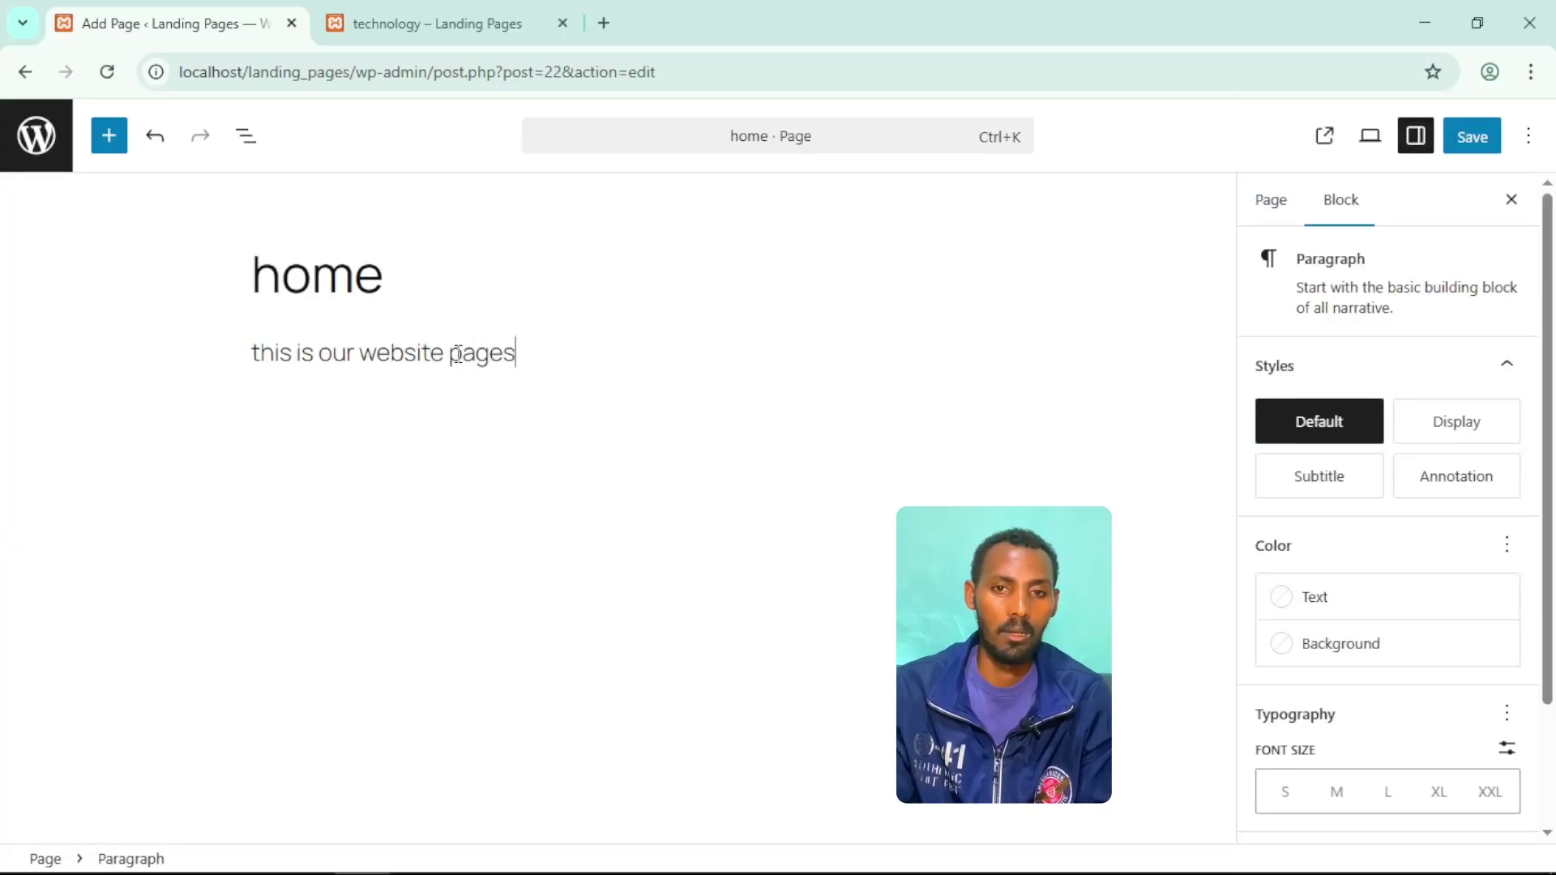
{"action": "key", "text": "BackSpace"}
{"action": "left_click", "coordinate": [451, 355]}
{"action": "type", "text": "home page"}
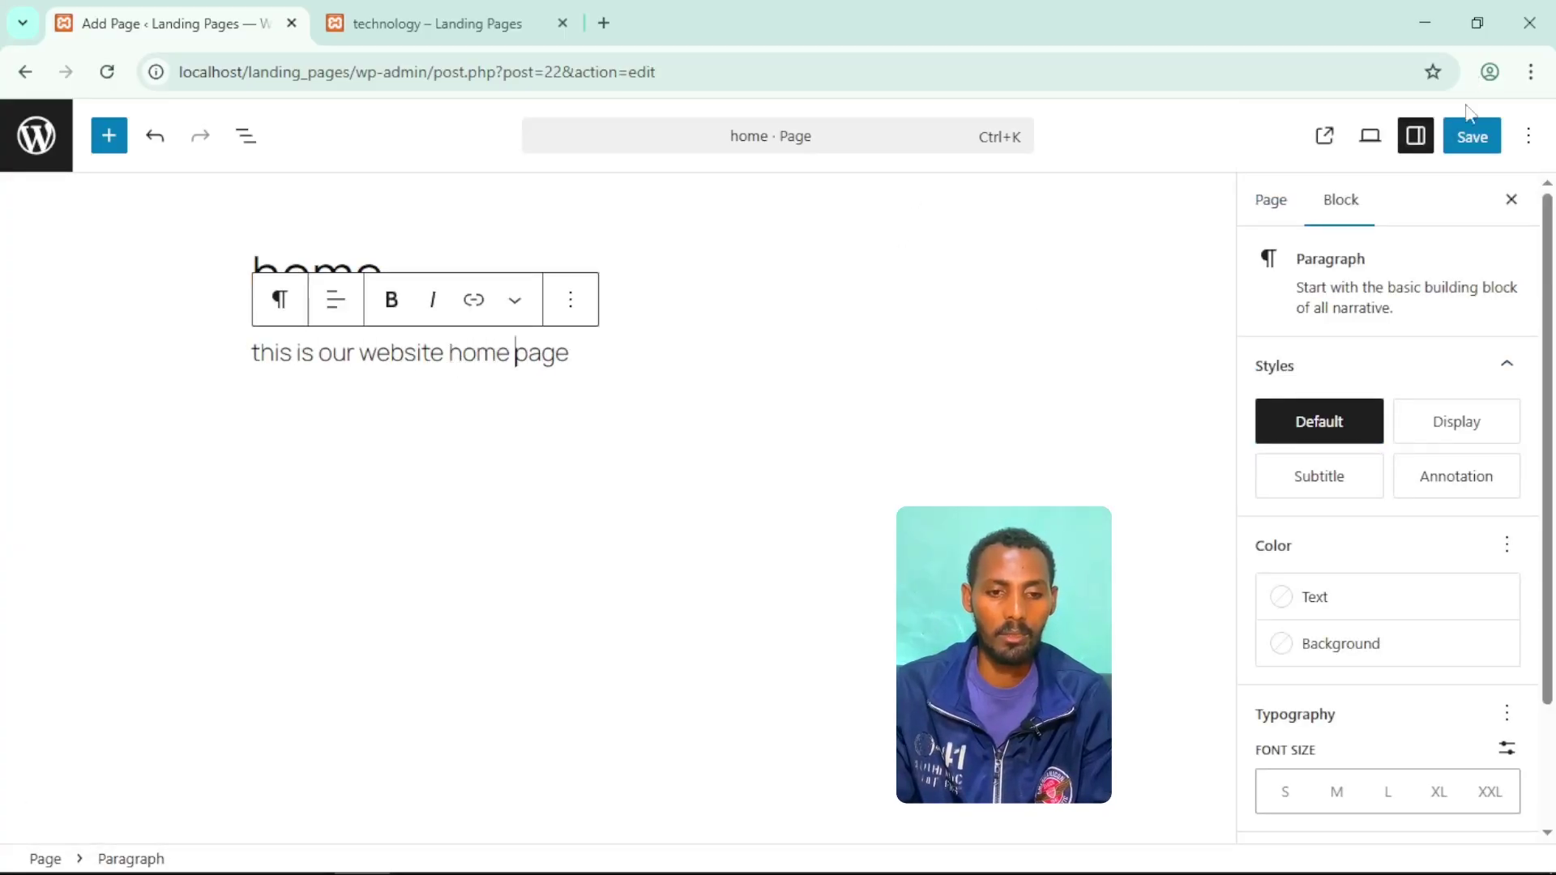
{"action": "left_click", "coordinate": [1464, 150]}
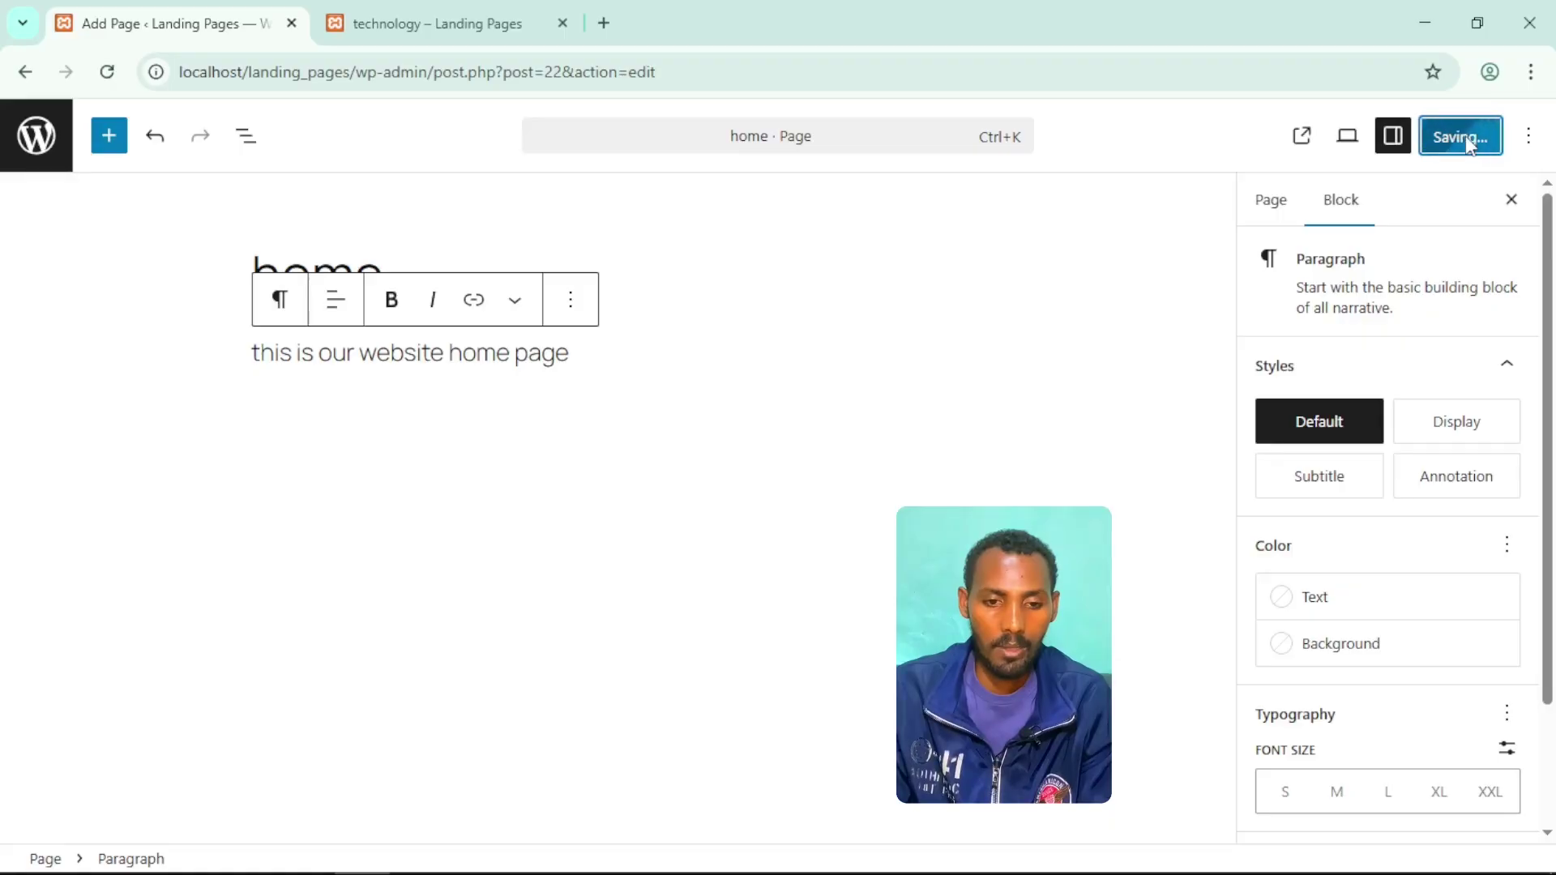
View the live home page on the site, close its browser tab and go back to the list of all pages.
{"action": "left_click", "coordinate": [1324, 136]}
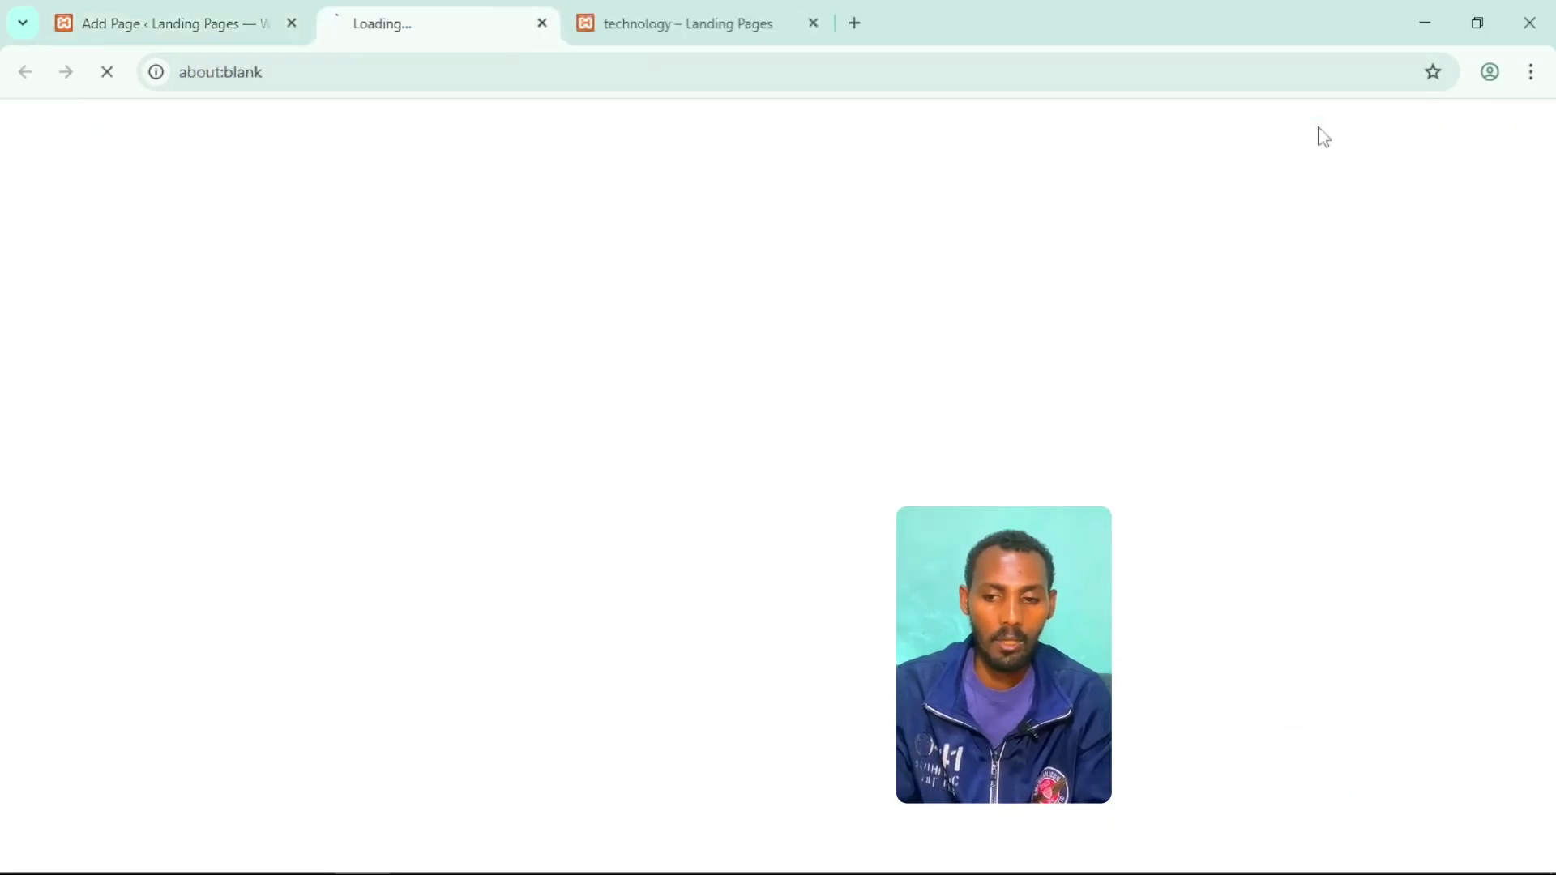
{"action": "scroll", "coordinate": [511, 520], "scroll_direction": "down", "scroll_amount": 3}
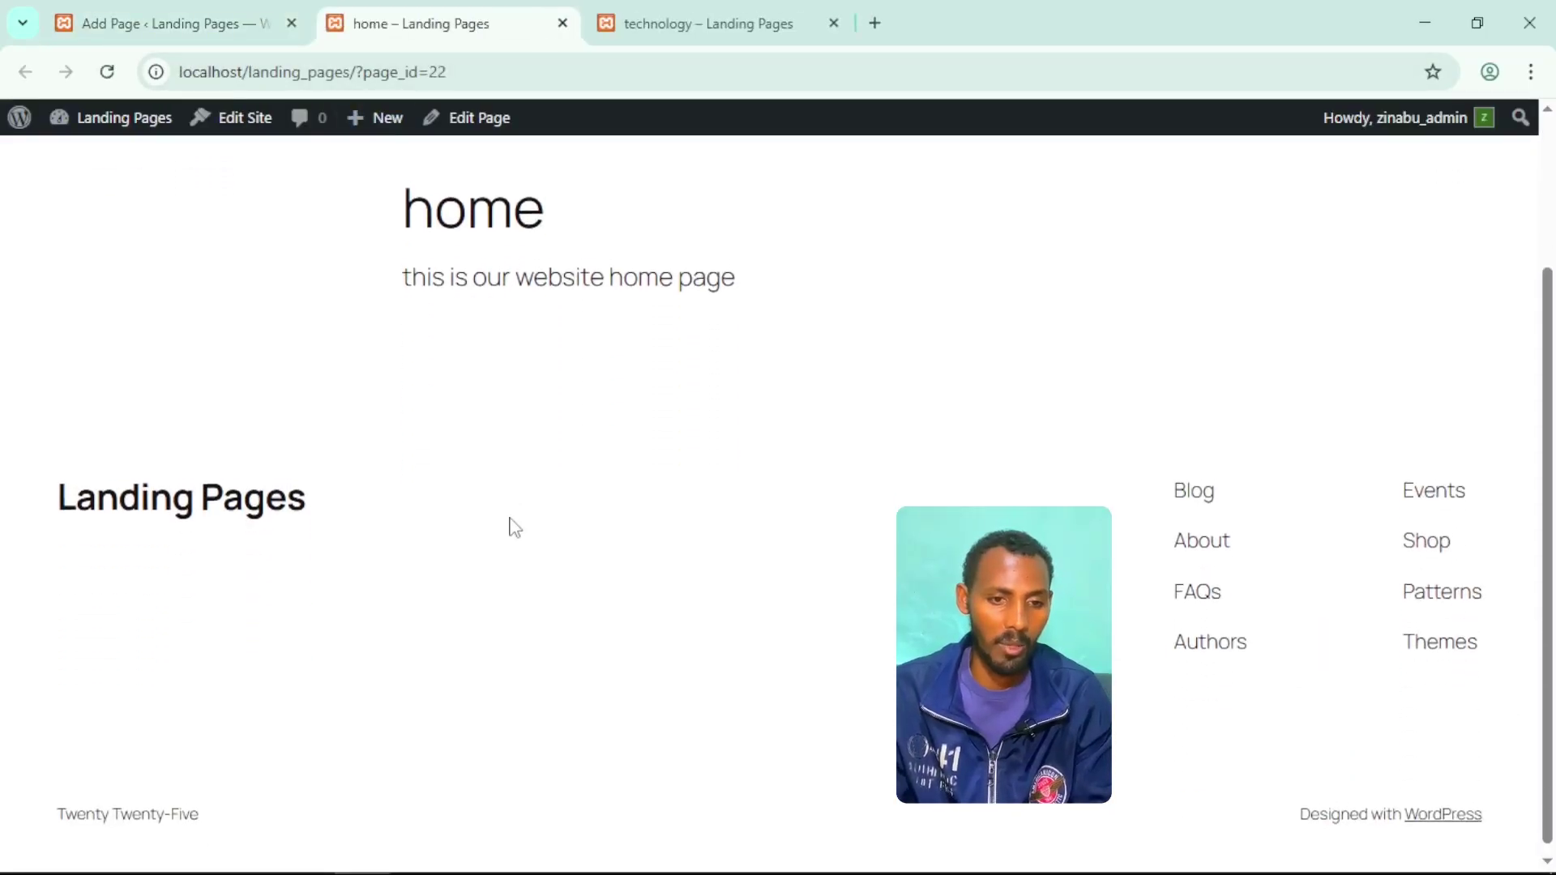
{"action": "scroll", "coordinate": [512, 520], "scroll_direction": "up", "scroll_amount": 3}
{"action": "scroll", "coordinate": [511, 521], "scroll_direction": "down", "scroll_amount": 3}
{"action": "scroll", "coordinate": [515, 527], "scroll_direction": "up", "scroll_amount": 3}
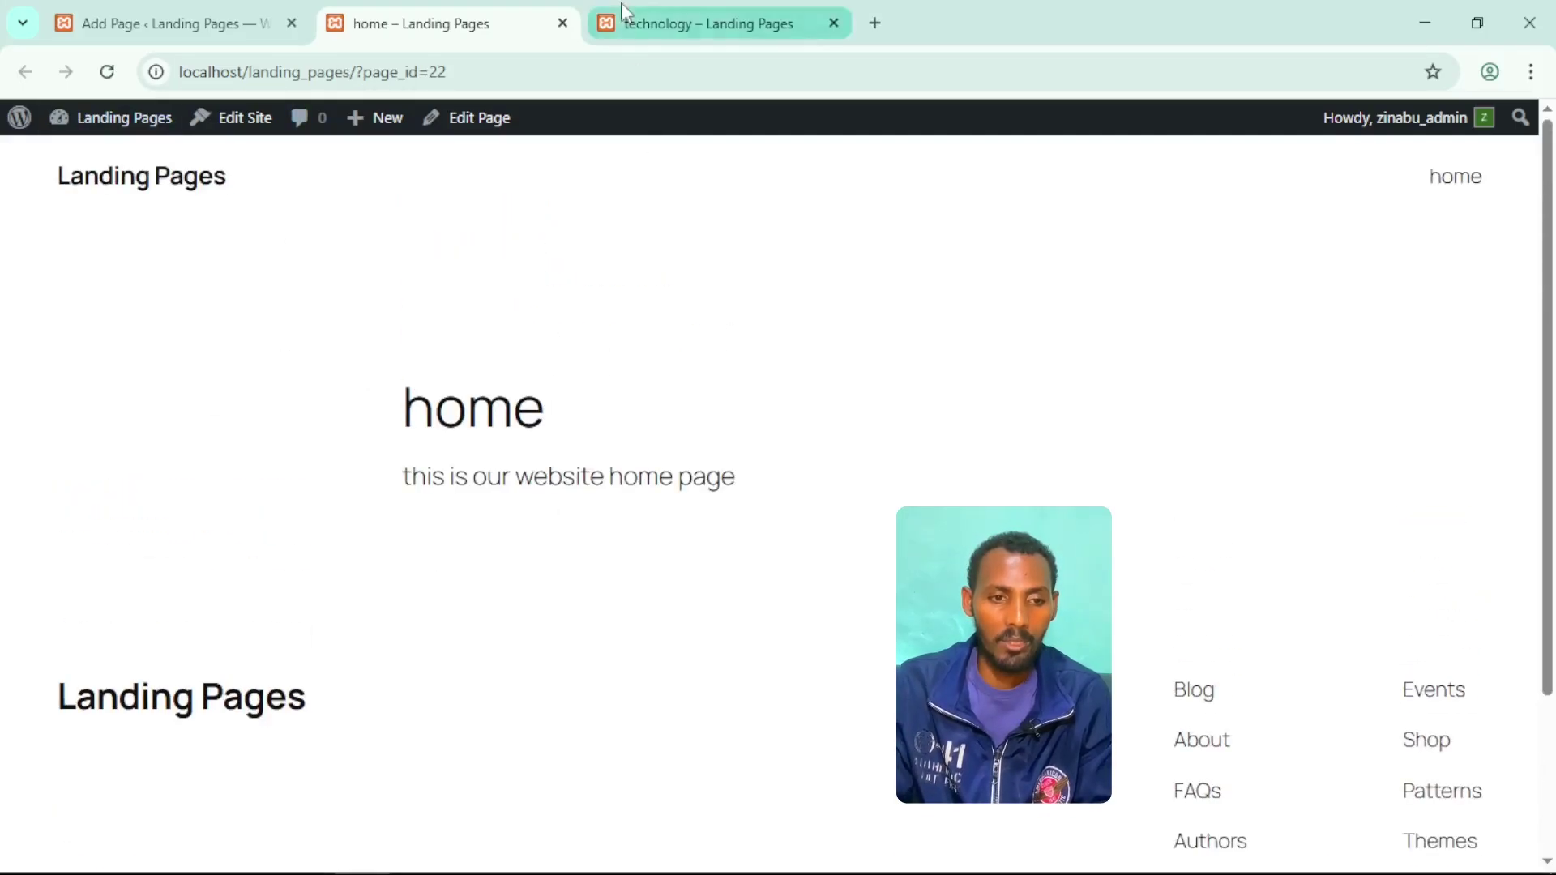
{"action": "left_click", "coordinate": [562, 23]}
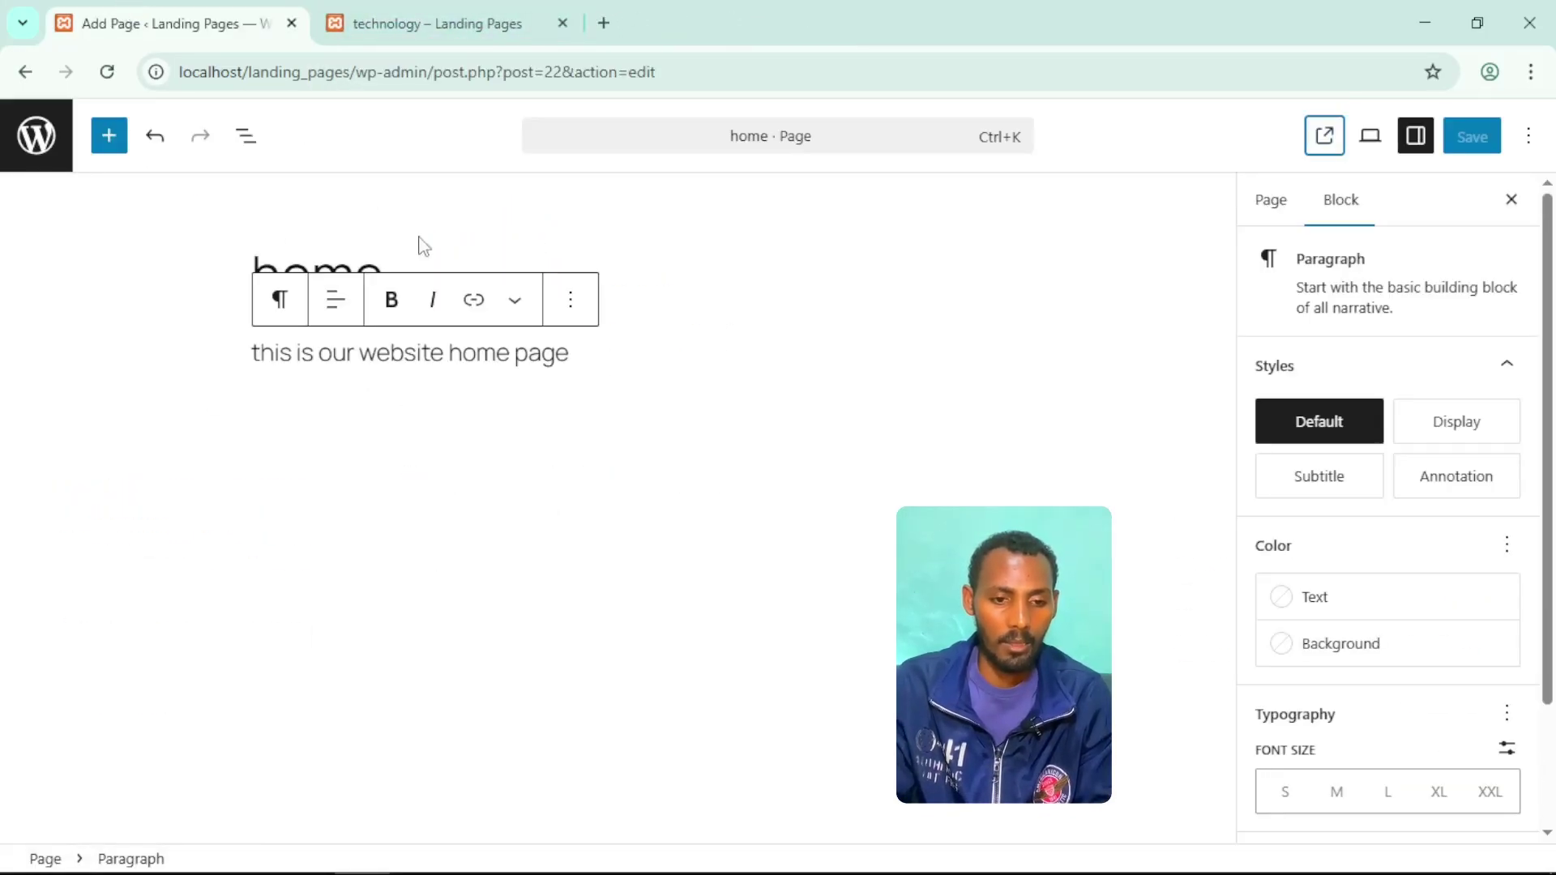
{"action": "left_click", "coordinate": [35, 144]}
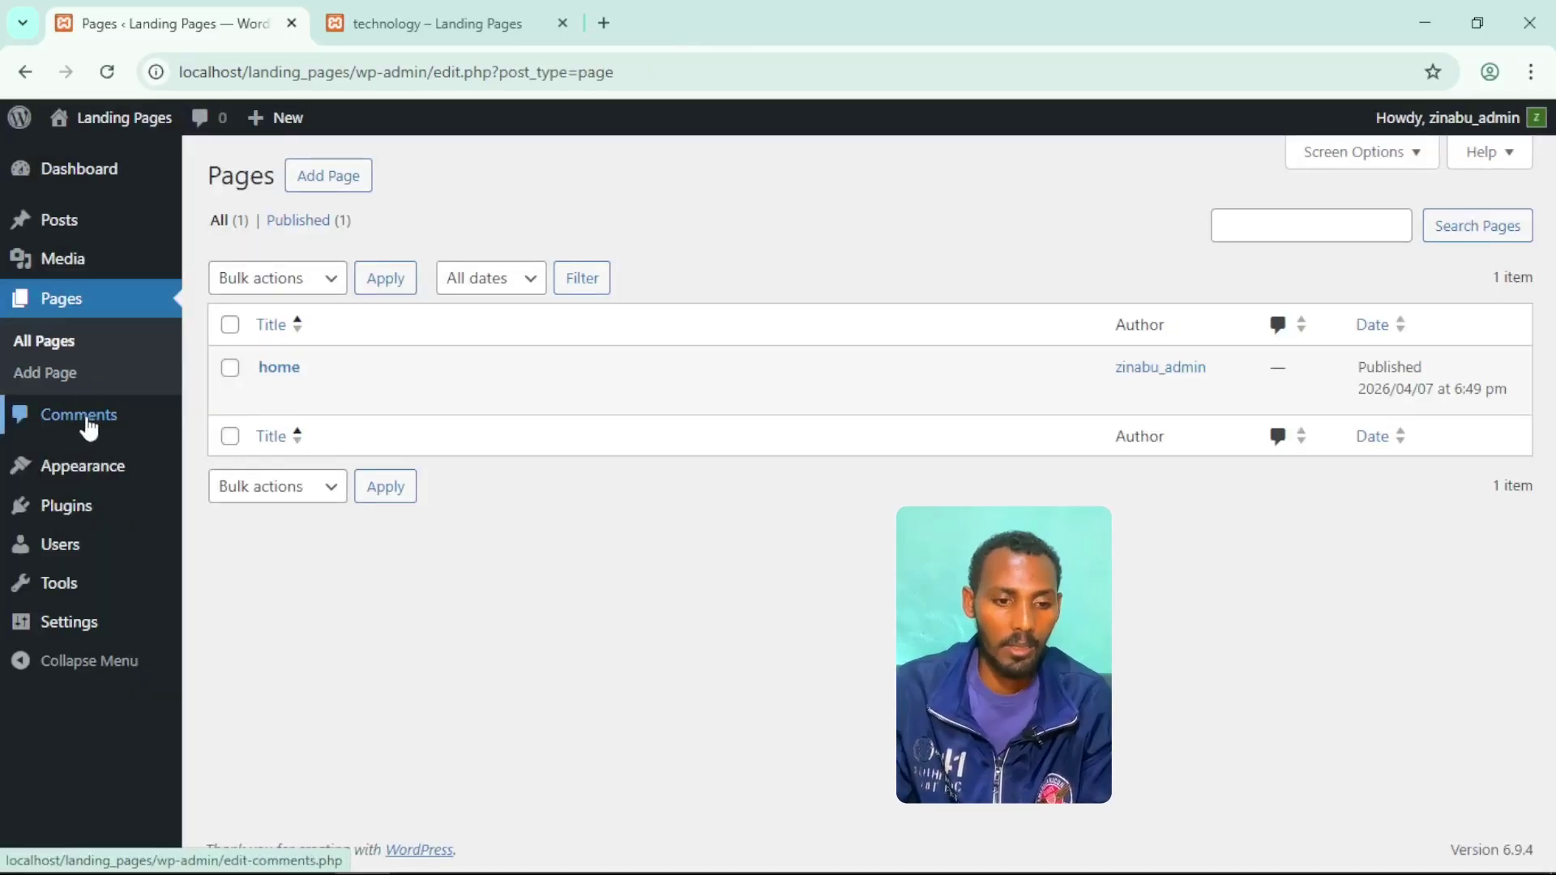
Delete the installed Twenty Twenty-Three theme and confirm the deletion.
{"action": "mouse_move", "coordinate": [128, 479]}
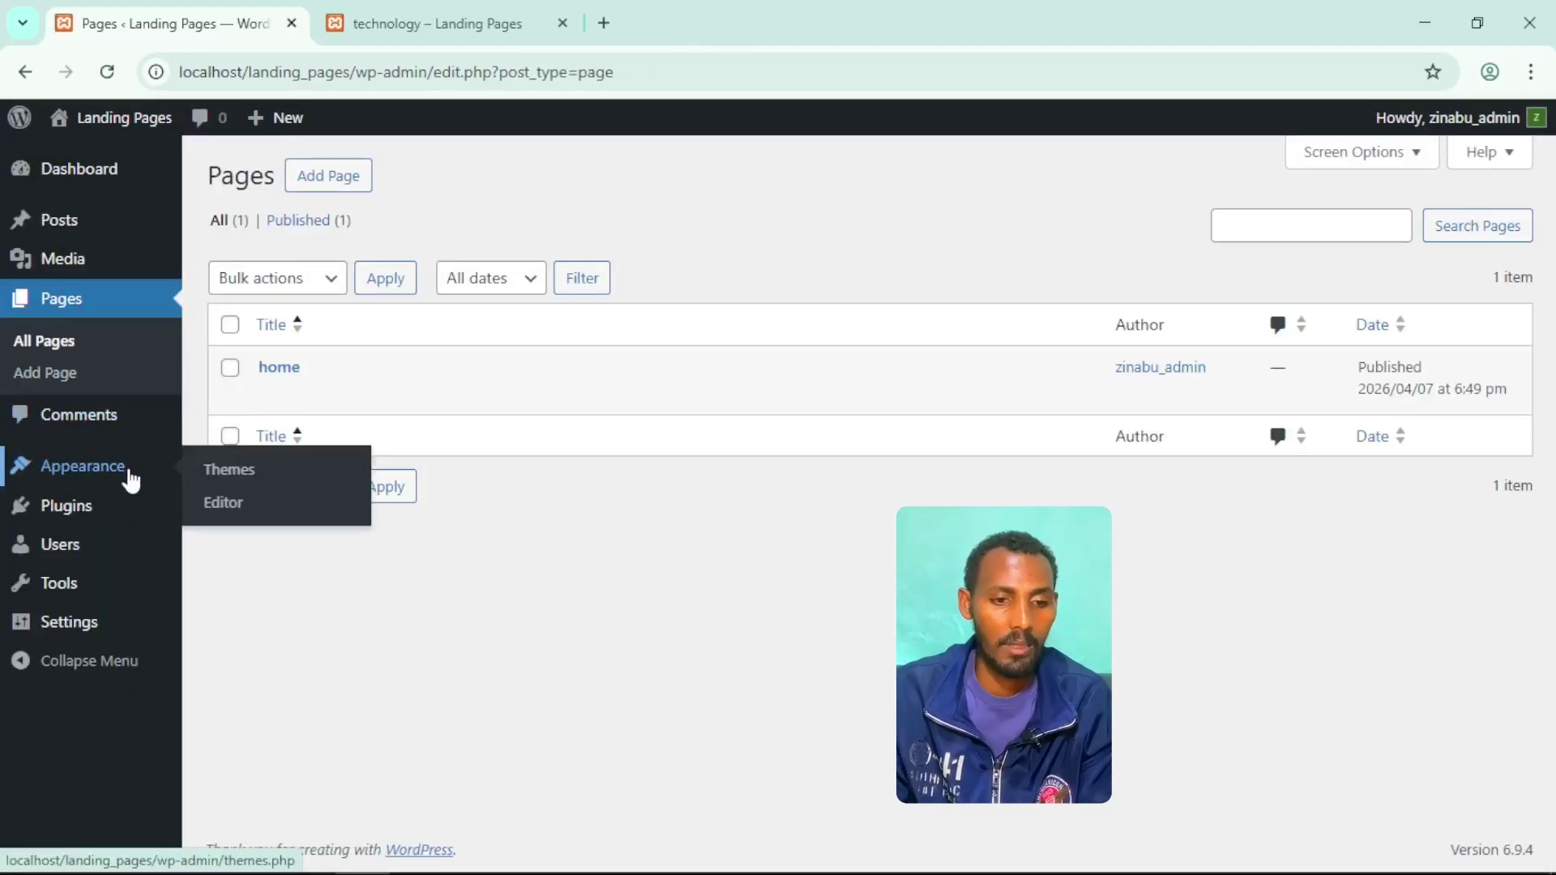
{"action": "left_click", "coordinate": [233, 482]}
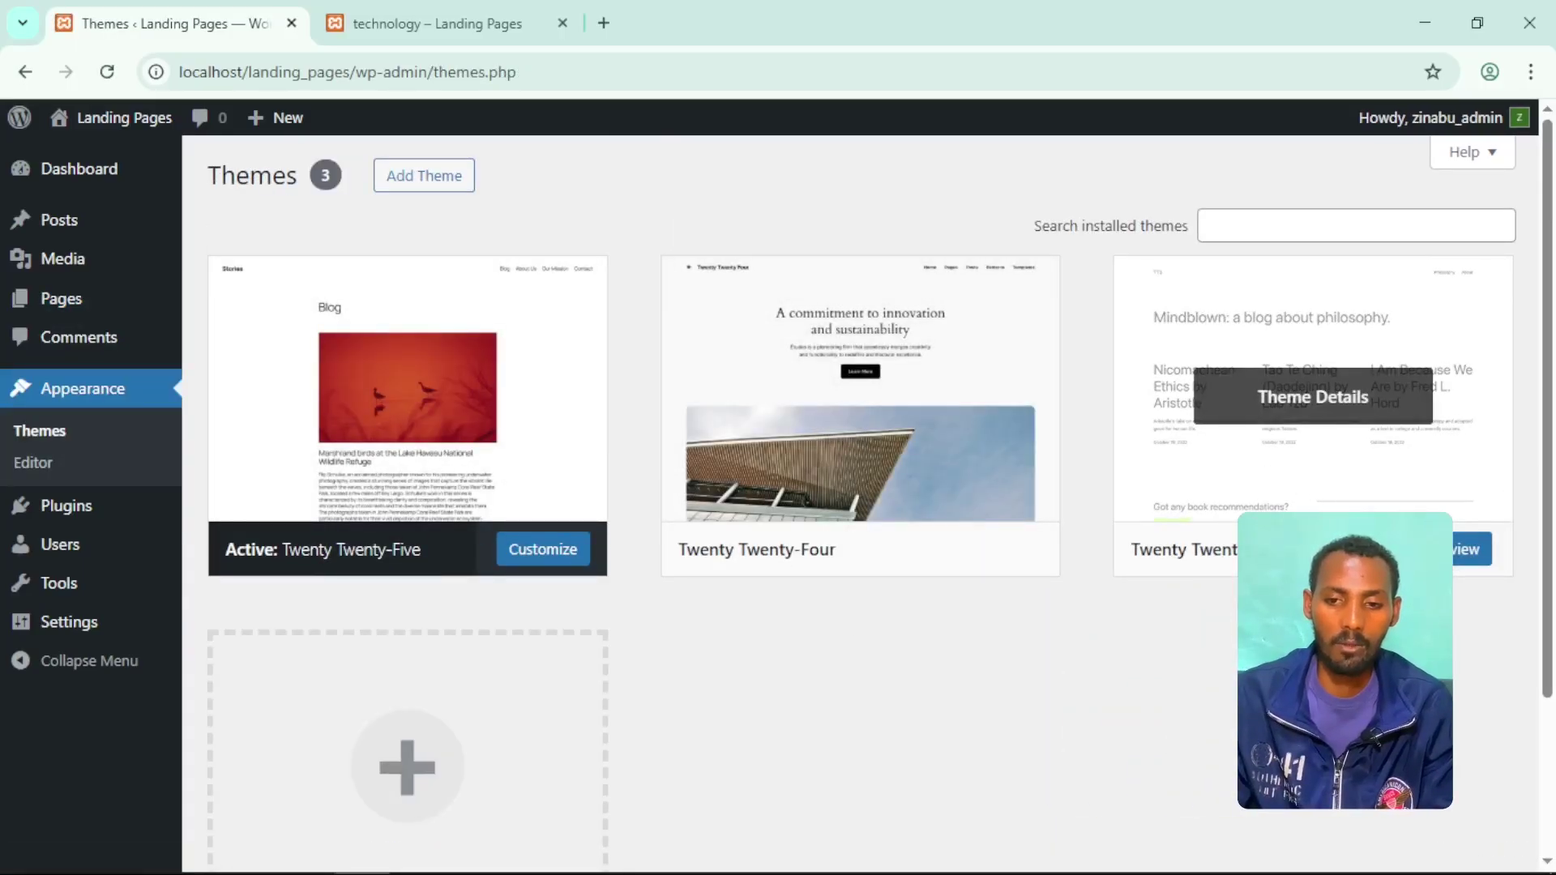
{"action": "left_click", "coordinate": [1312, 397]}
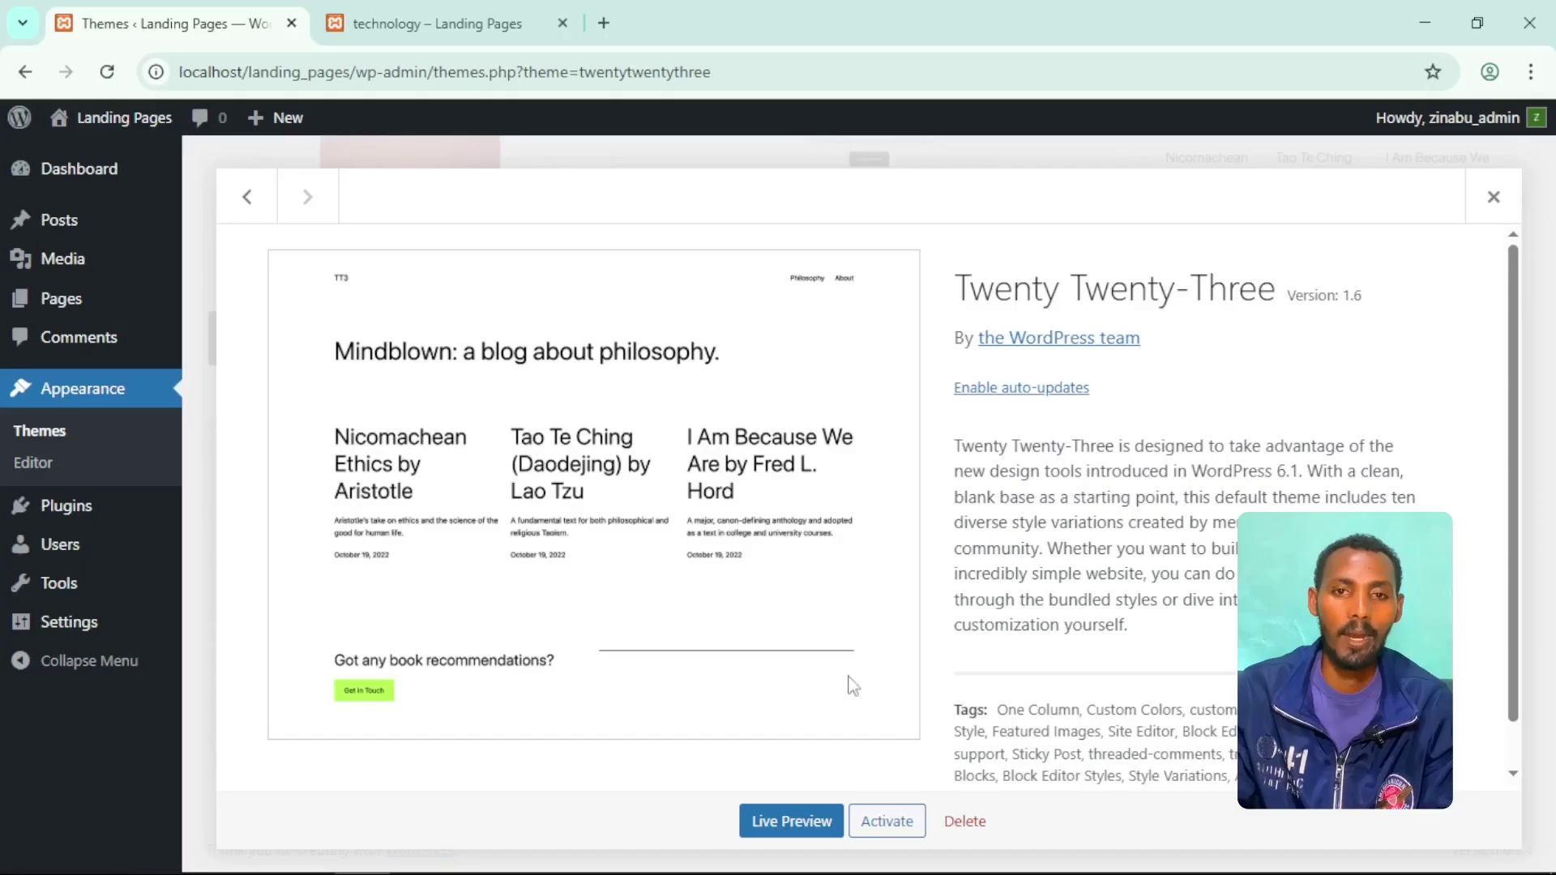
{"action": "left_click", "coordinate": [966, 827]}
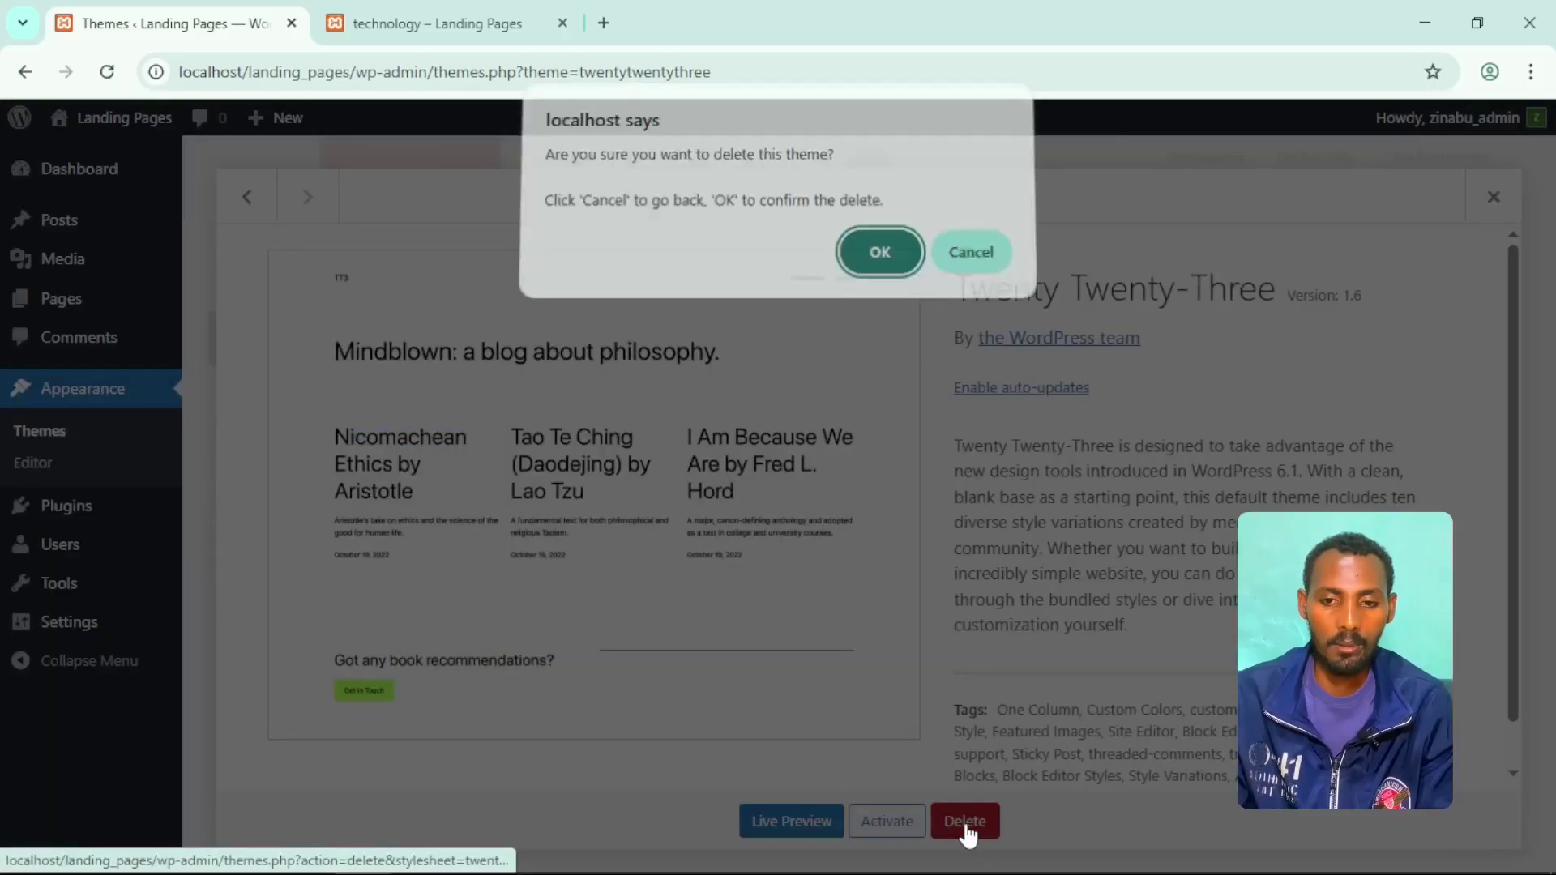
{"action": "left_click", "coordinate": [879, 267]}
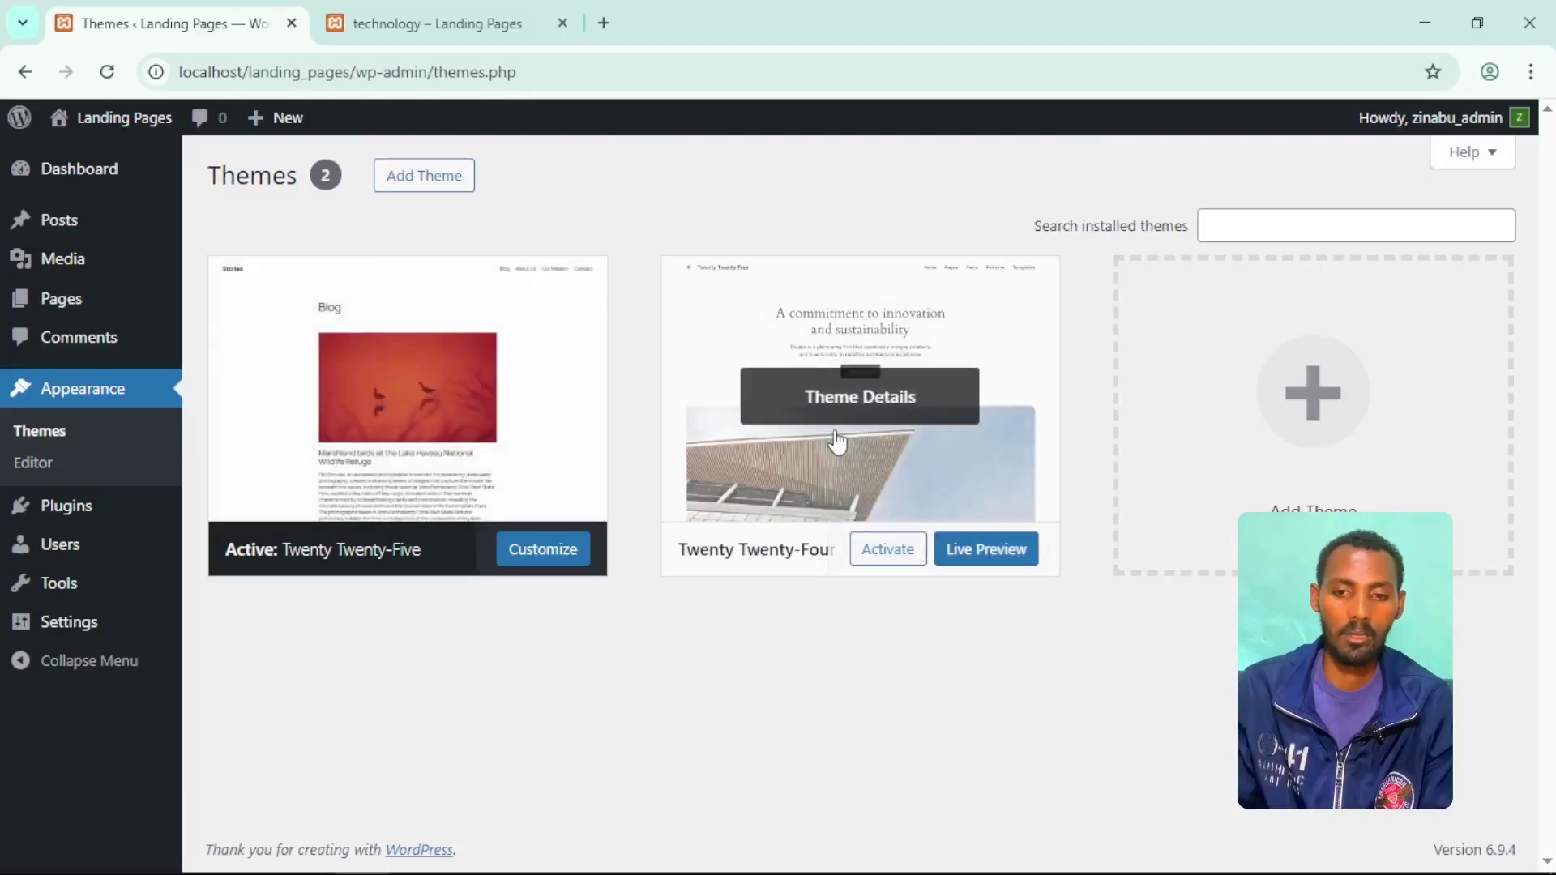
Delete the installed Twenty Twenty-Four theme and confirm the deletion.
{"action": "left_click", "coordinate": [837, 443]}
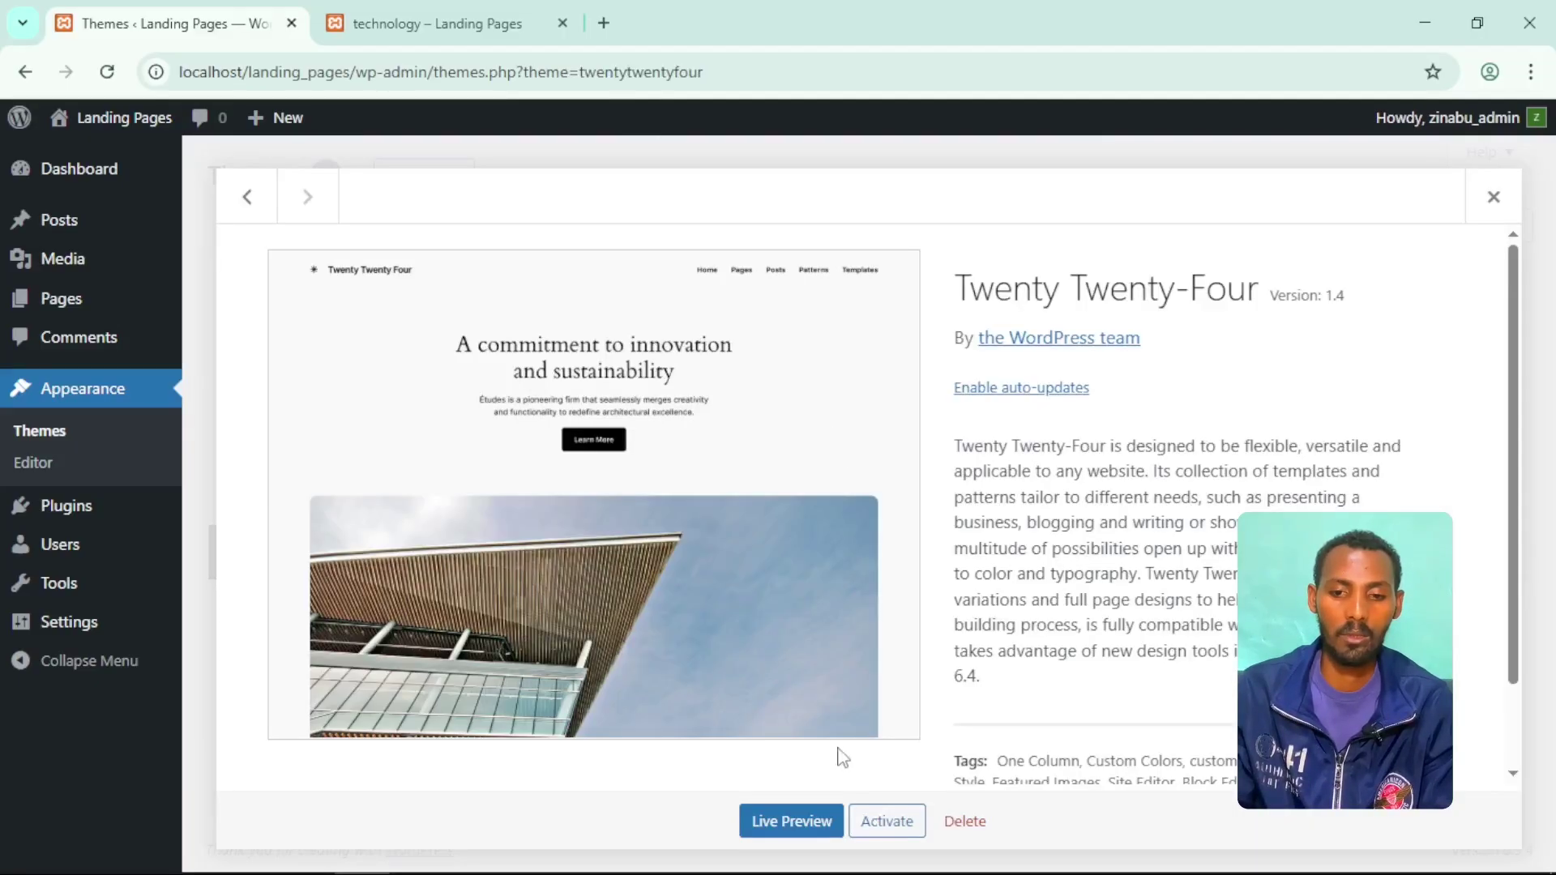
{"action": "left_click", "coordinate": [966, 823]}
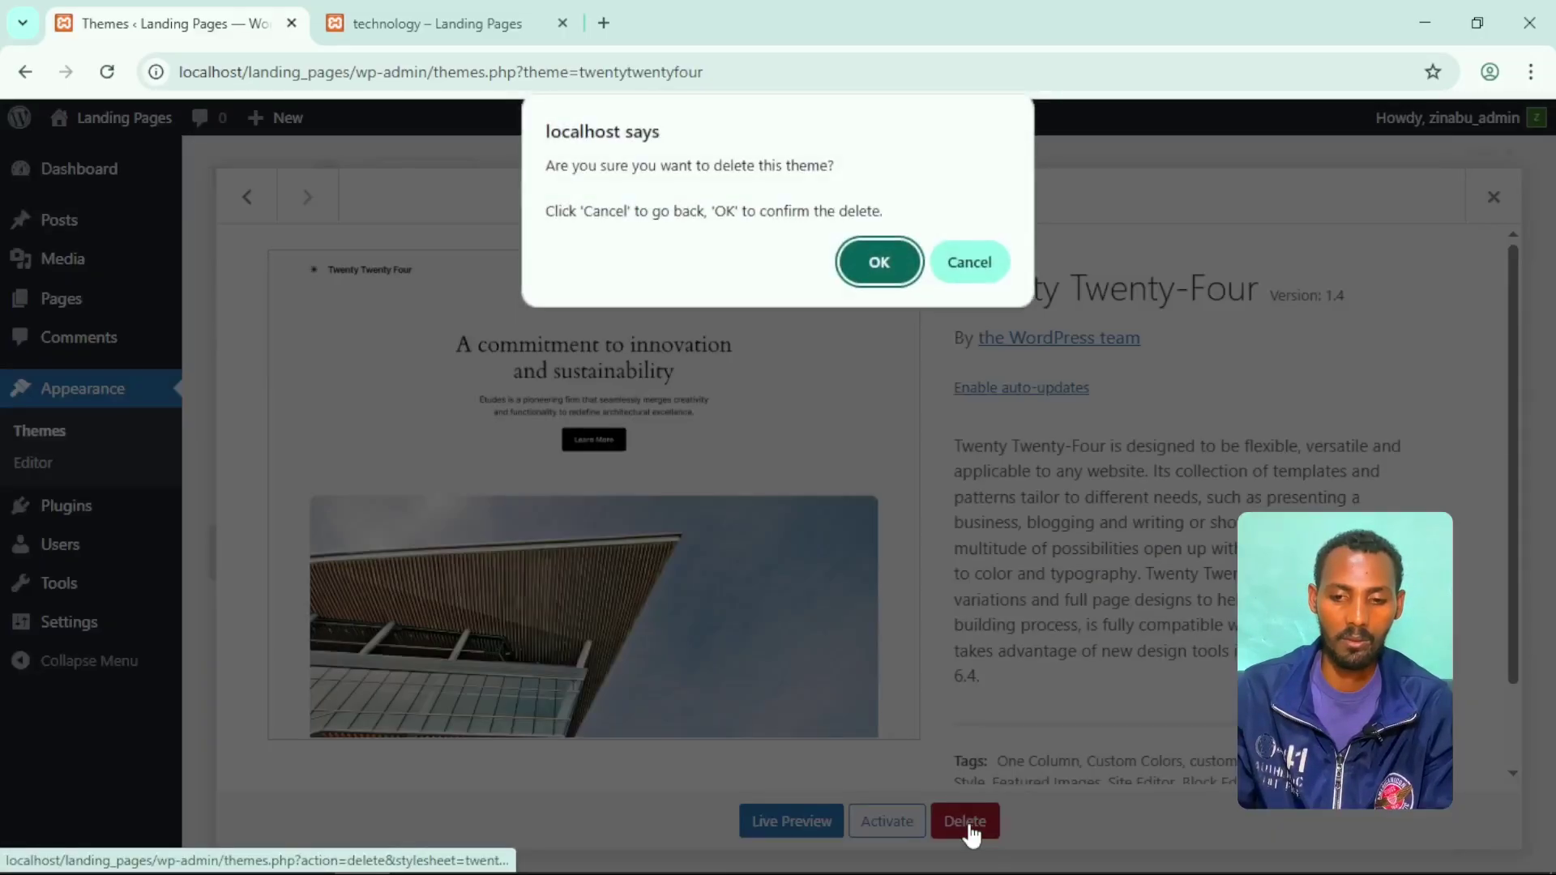
{"action": "left_click", "coordinate": [864, 258]}
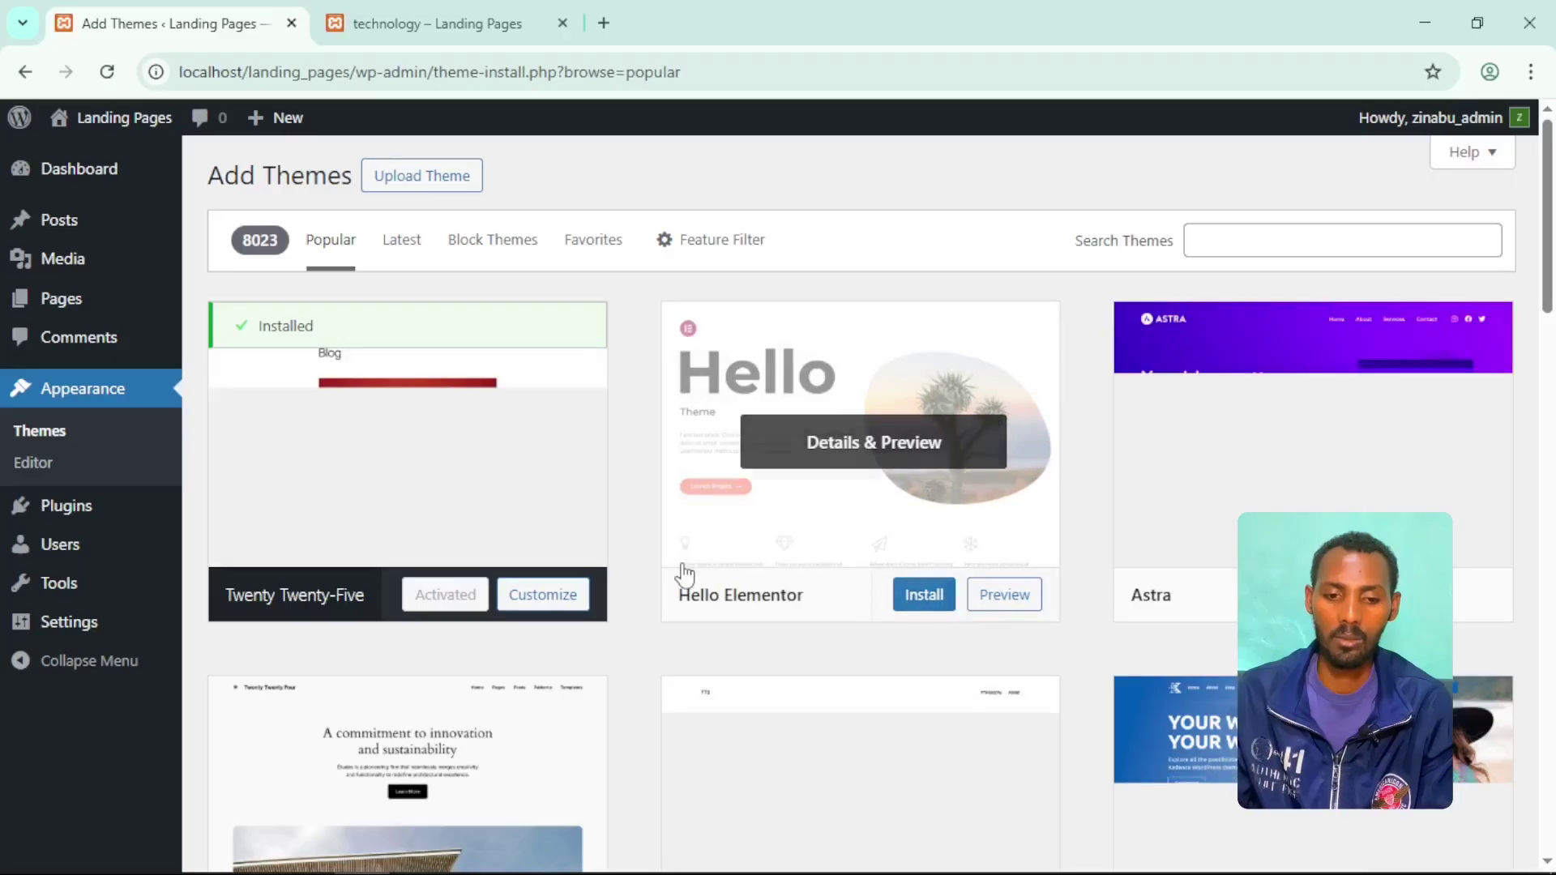
Search the theme directory for "astra", install the Astra theme, preview it and activate it from the installed themes.
{"action": "left_click", "coordinate": [1233, 244]}
{"action": "type", "text": "as"}
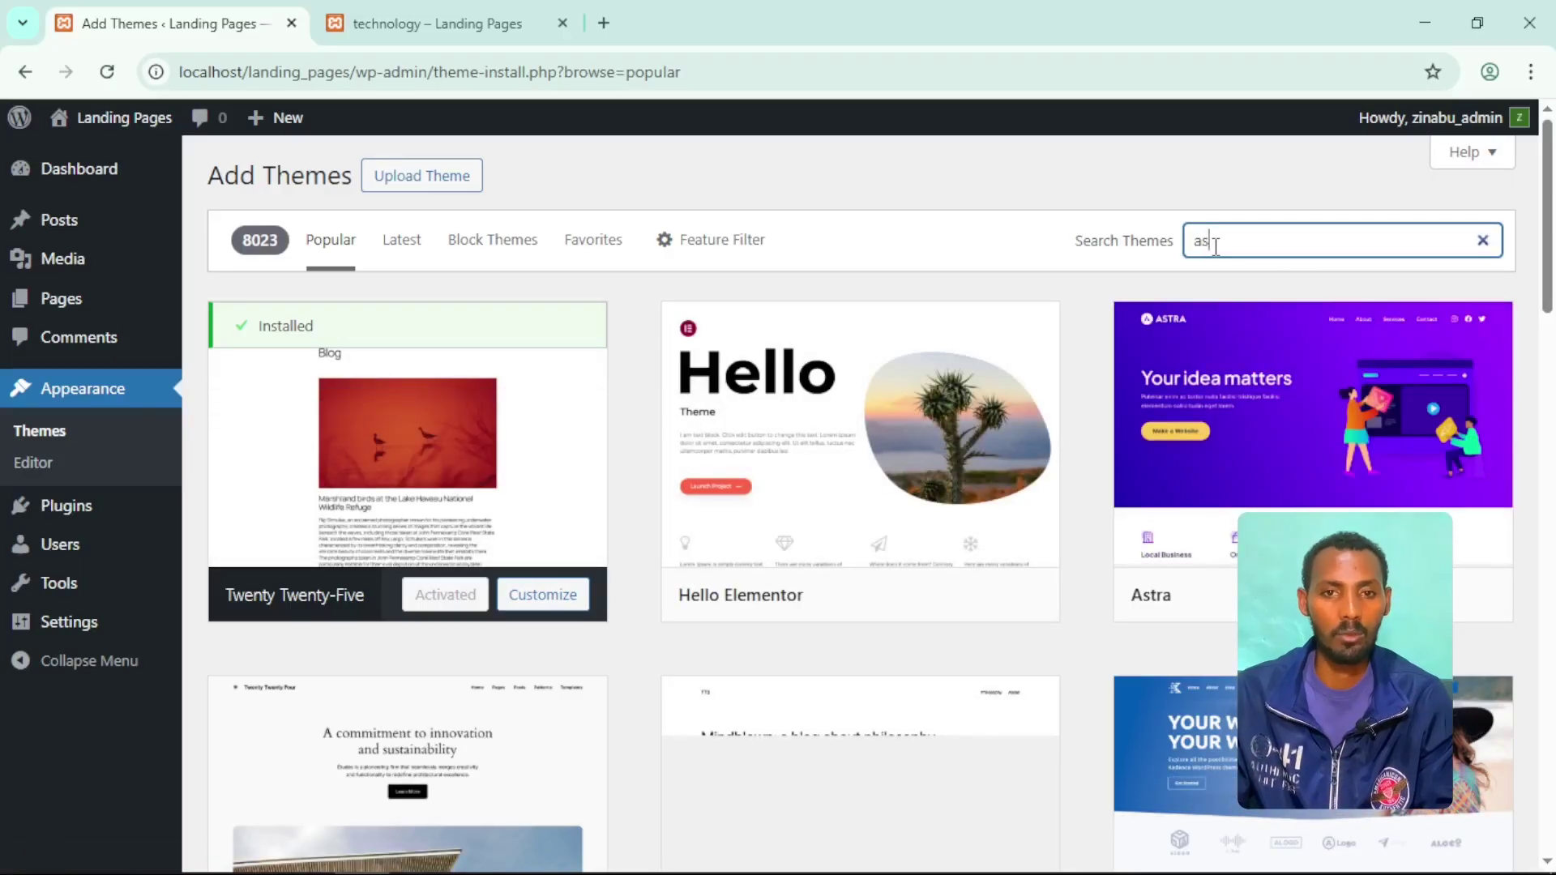
{"action": "type", "text": "tra"}
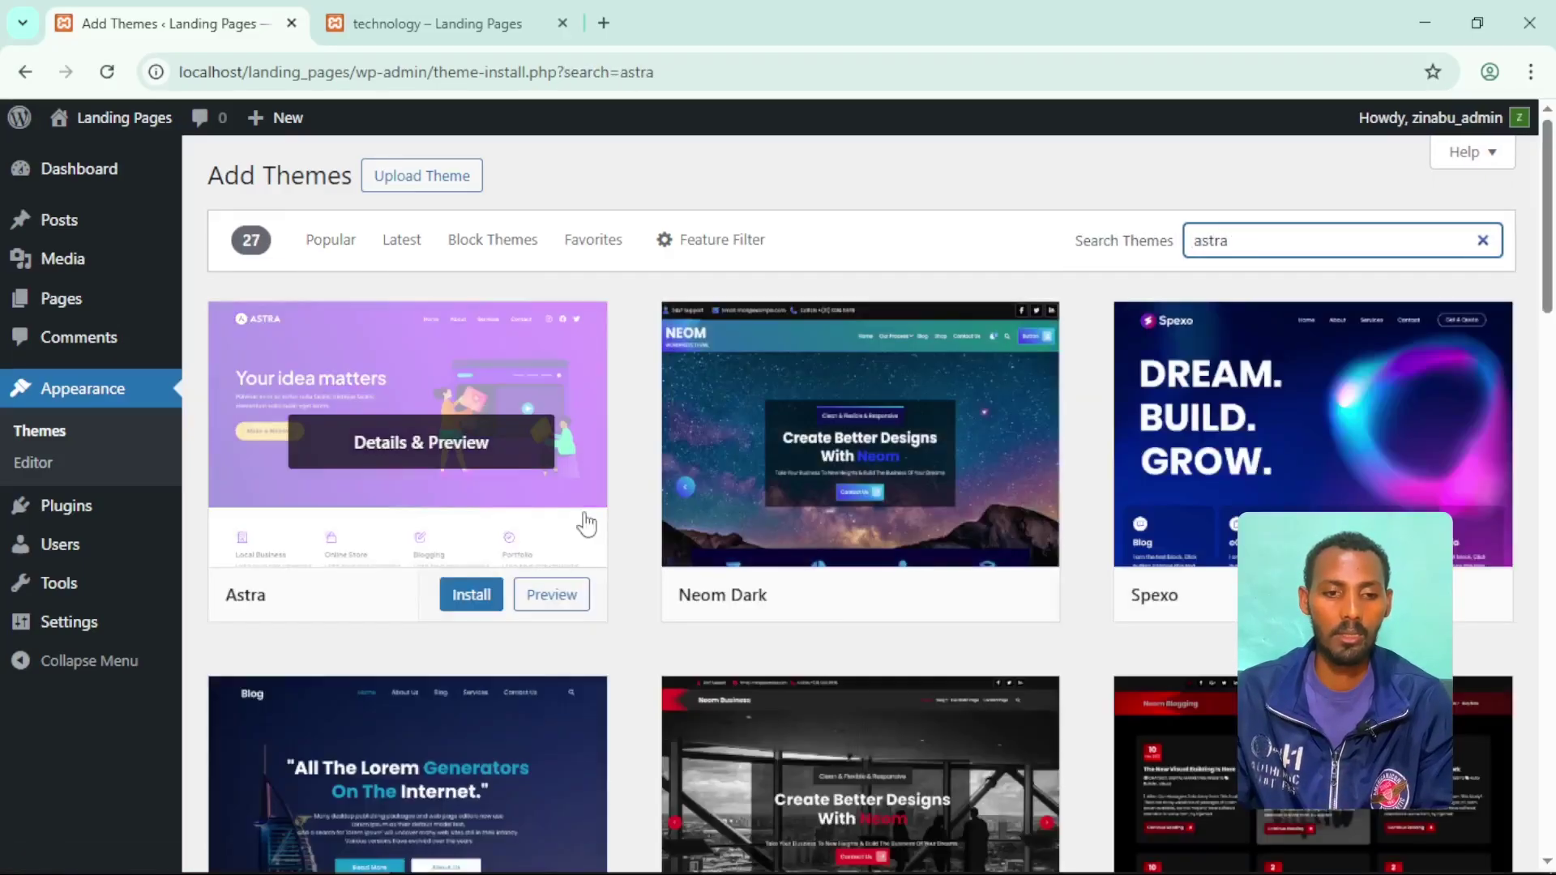
{"action": "left_click", "coordinate": [462, 596]}
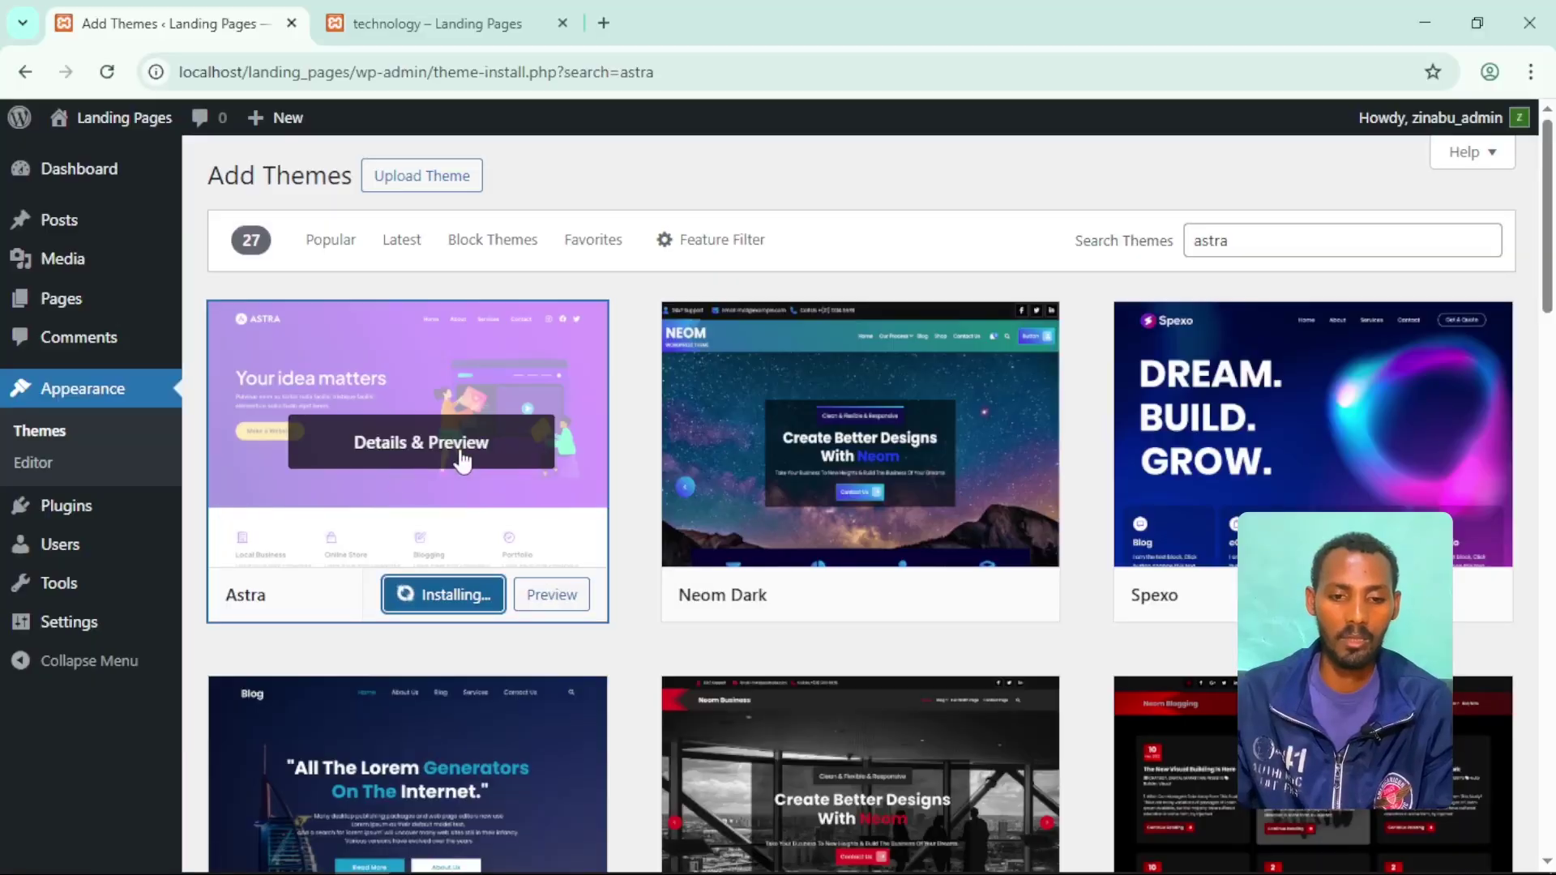
{"action": "left_click", "coordinate": [554, 597]}
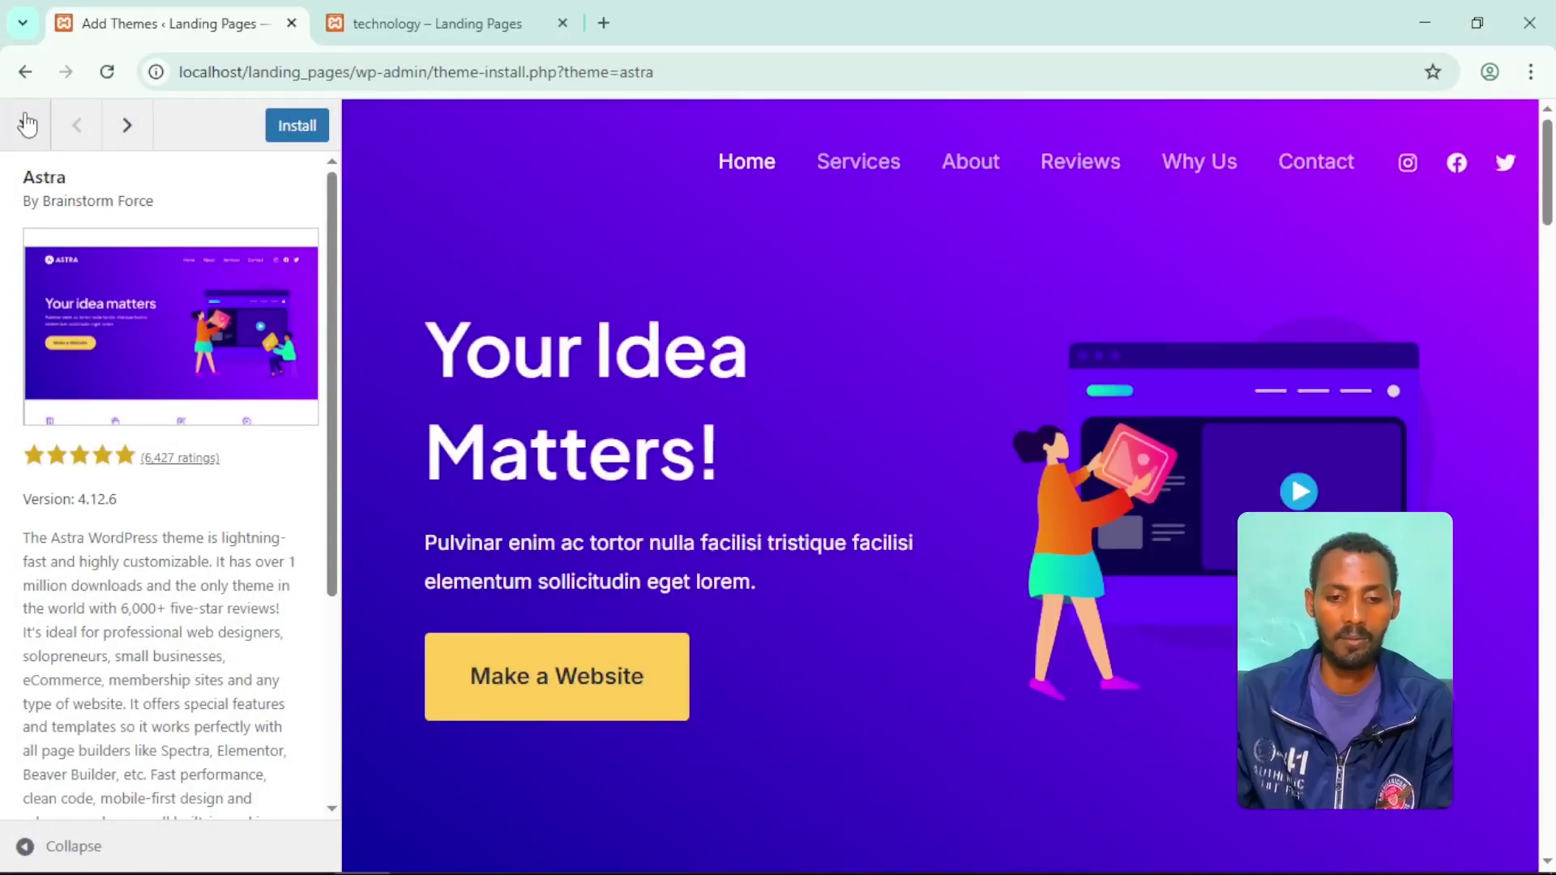
{"action": "left_click", "coordinate": [27, 123]}
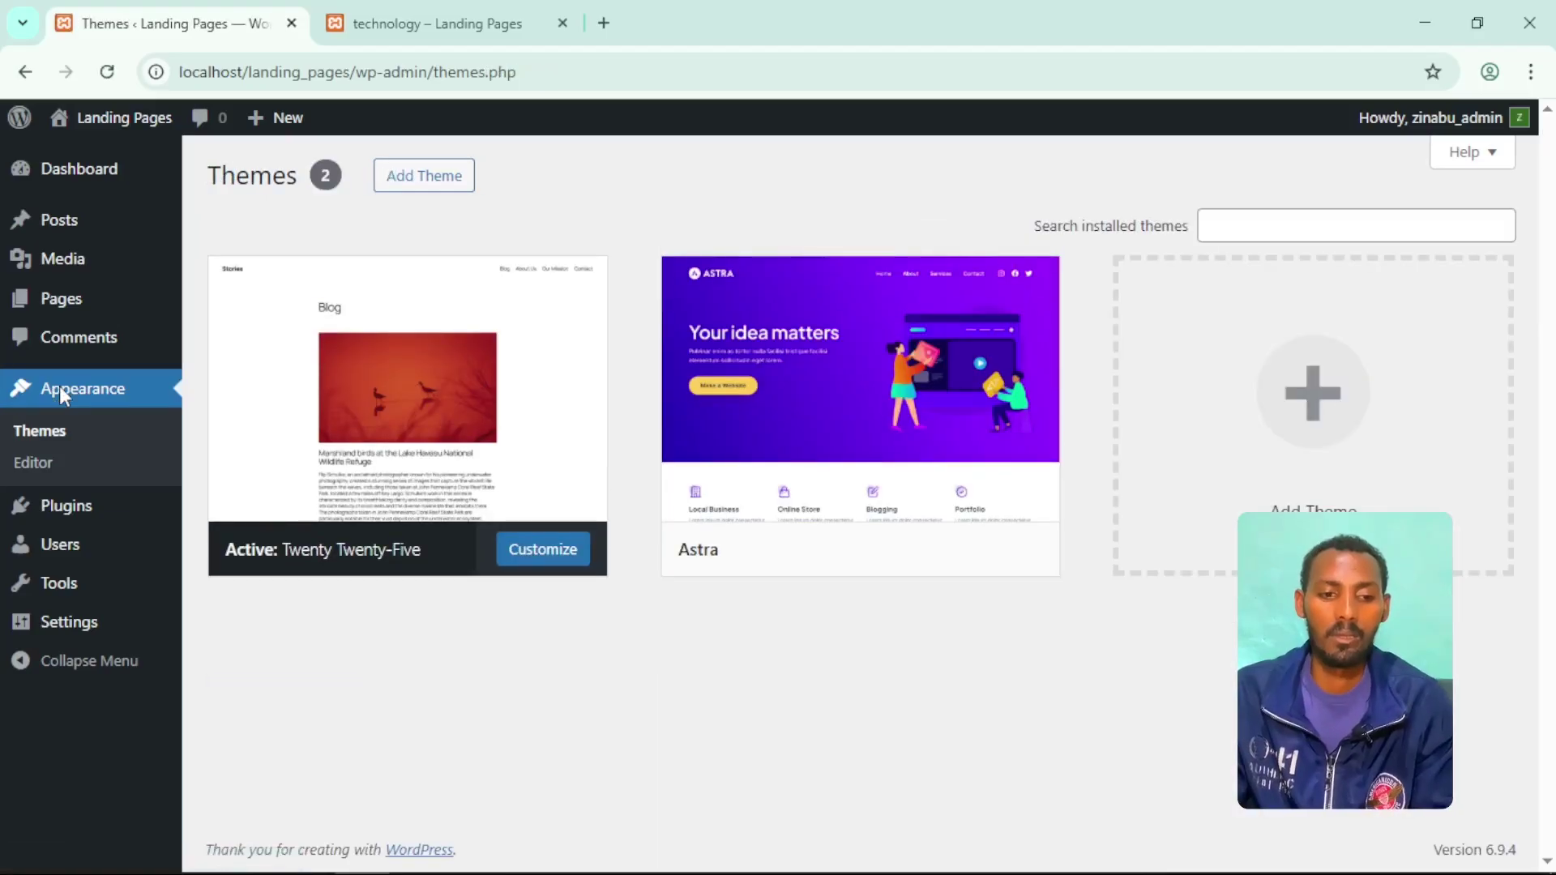
{"action": "left_click", "coordinate": [912, 567]}
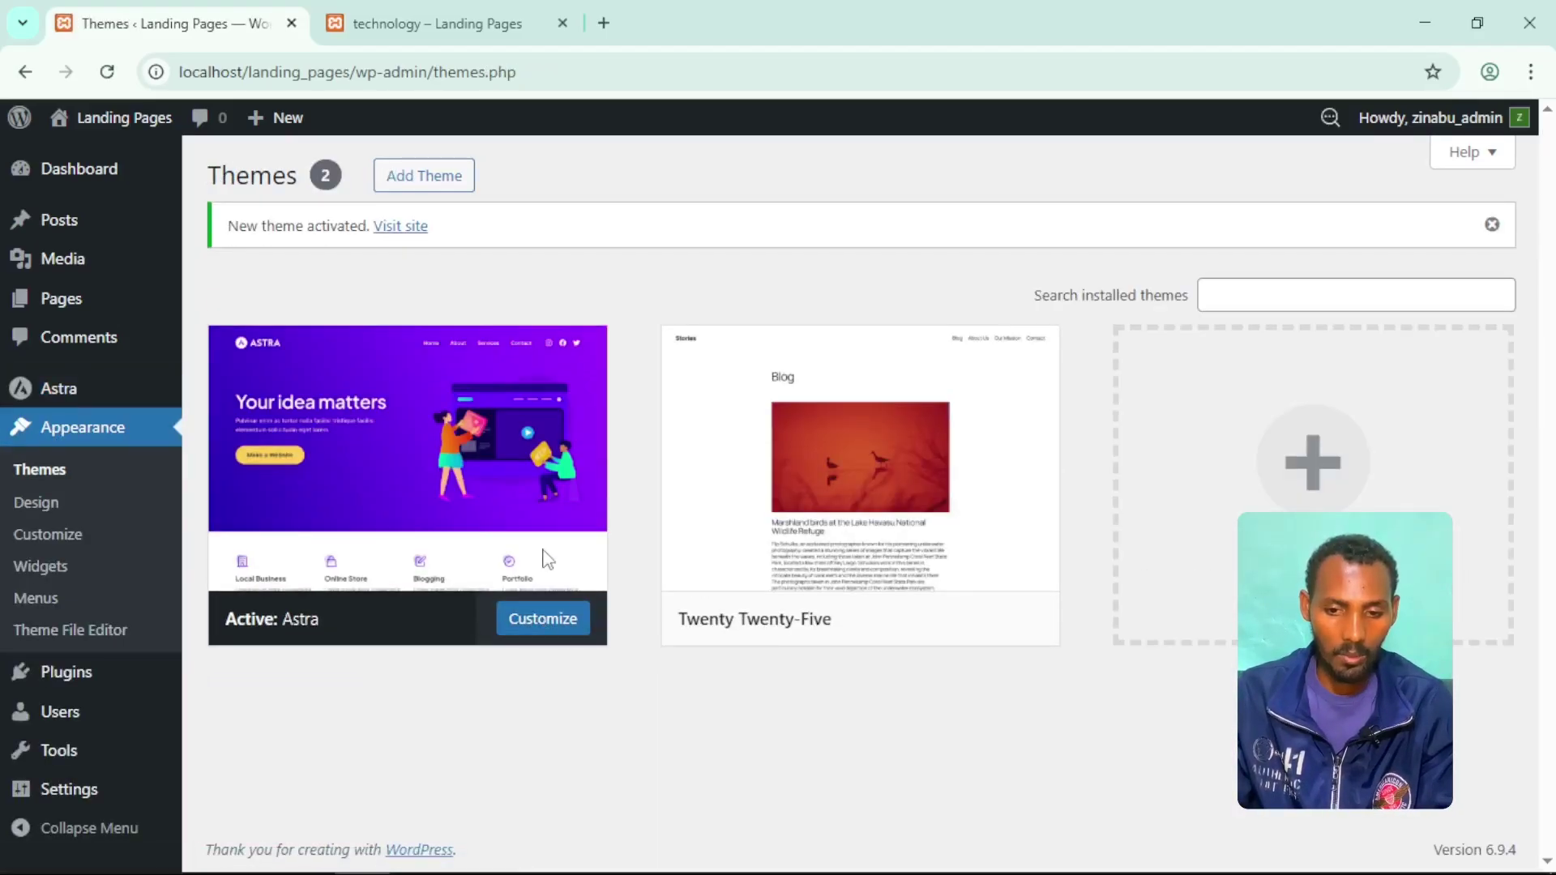
Delete the inactive Twenty Twenty-Five theme and confirm the deletion.
{"action": "left_click", "coordinate": [790, 573]}
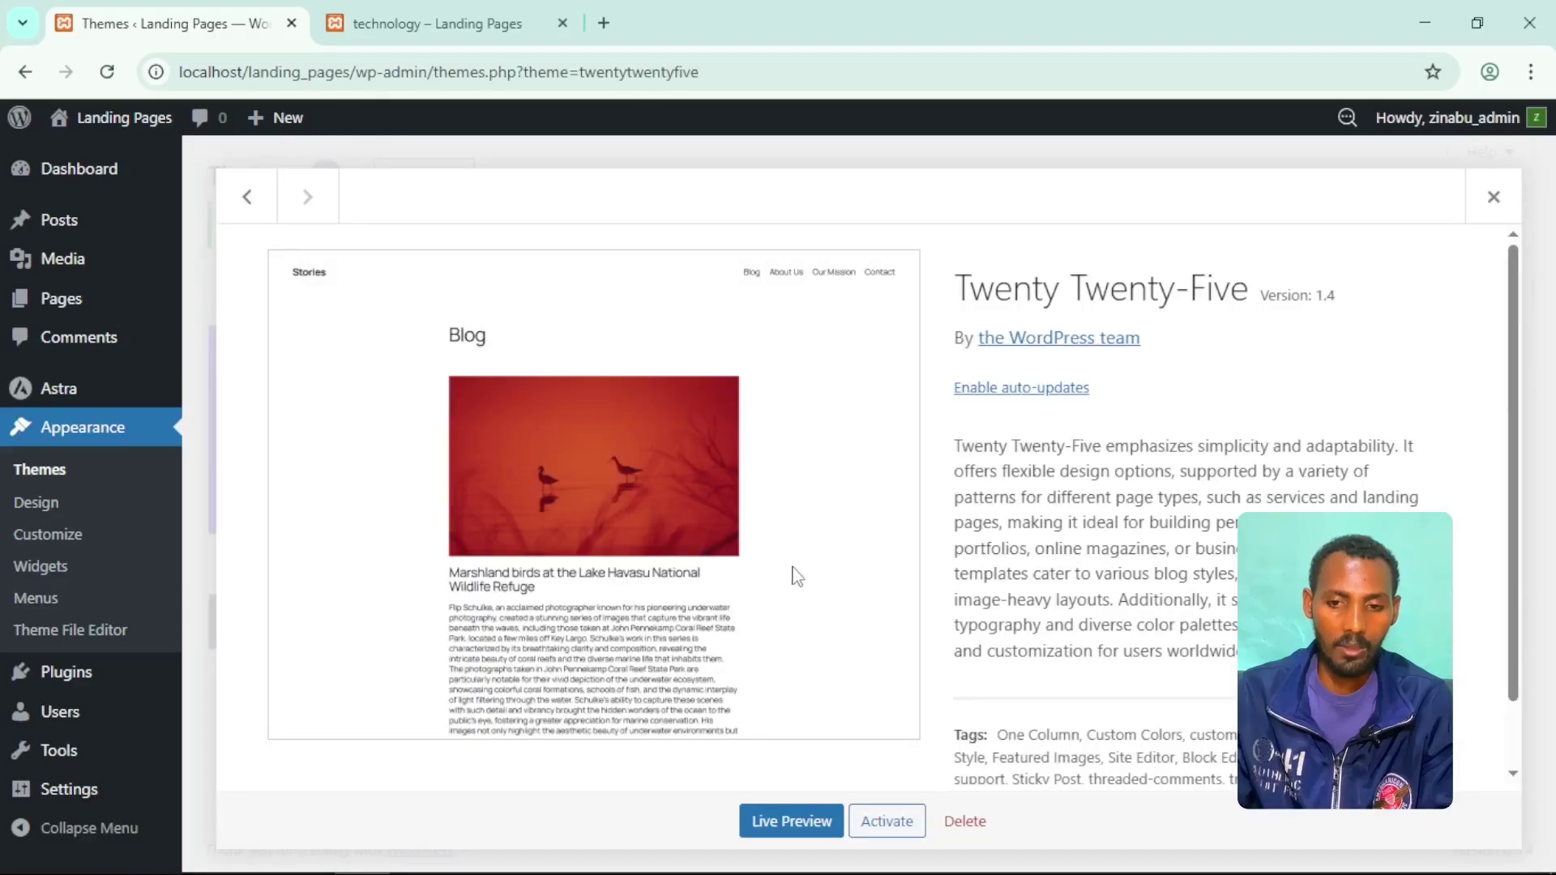
{"action": "left_click", "coordinate": [968, 823]}
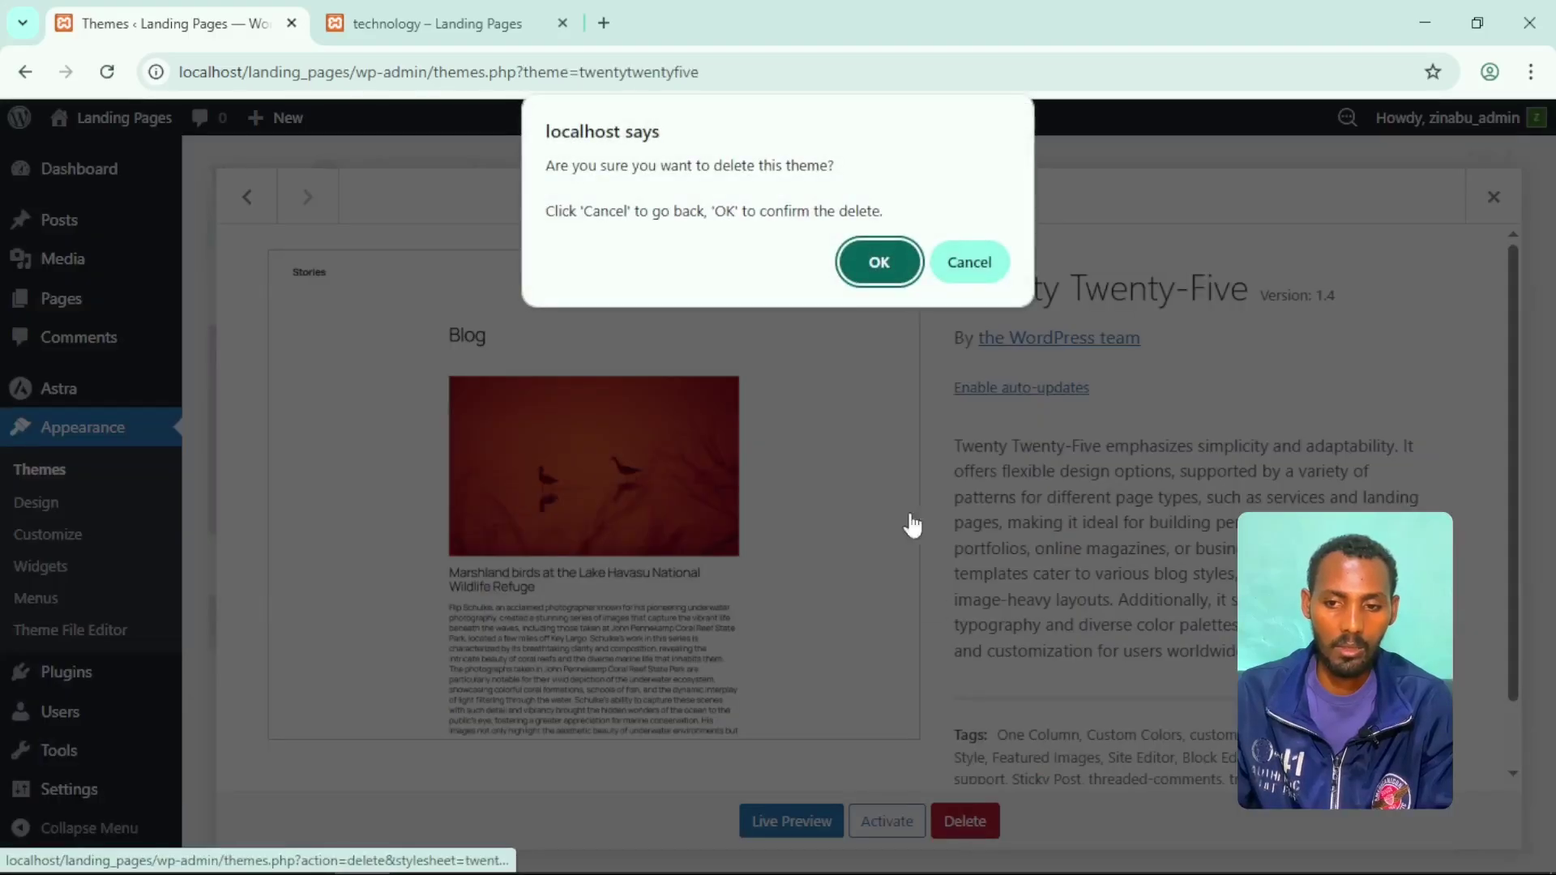
{"action": "left_click", "coordinate": [873, 261]}
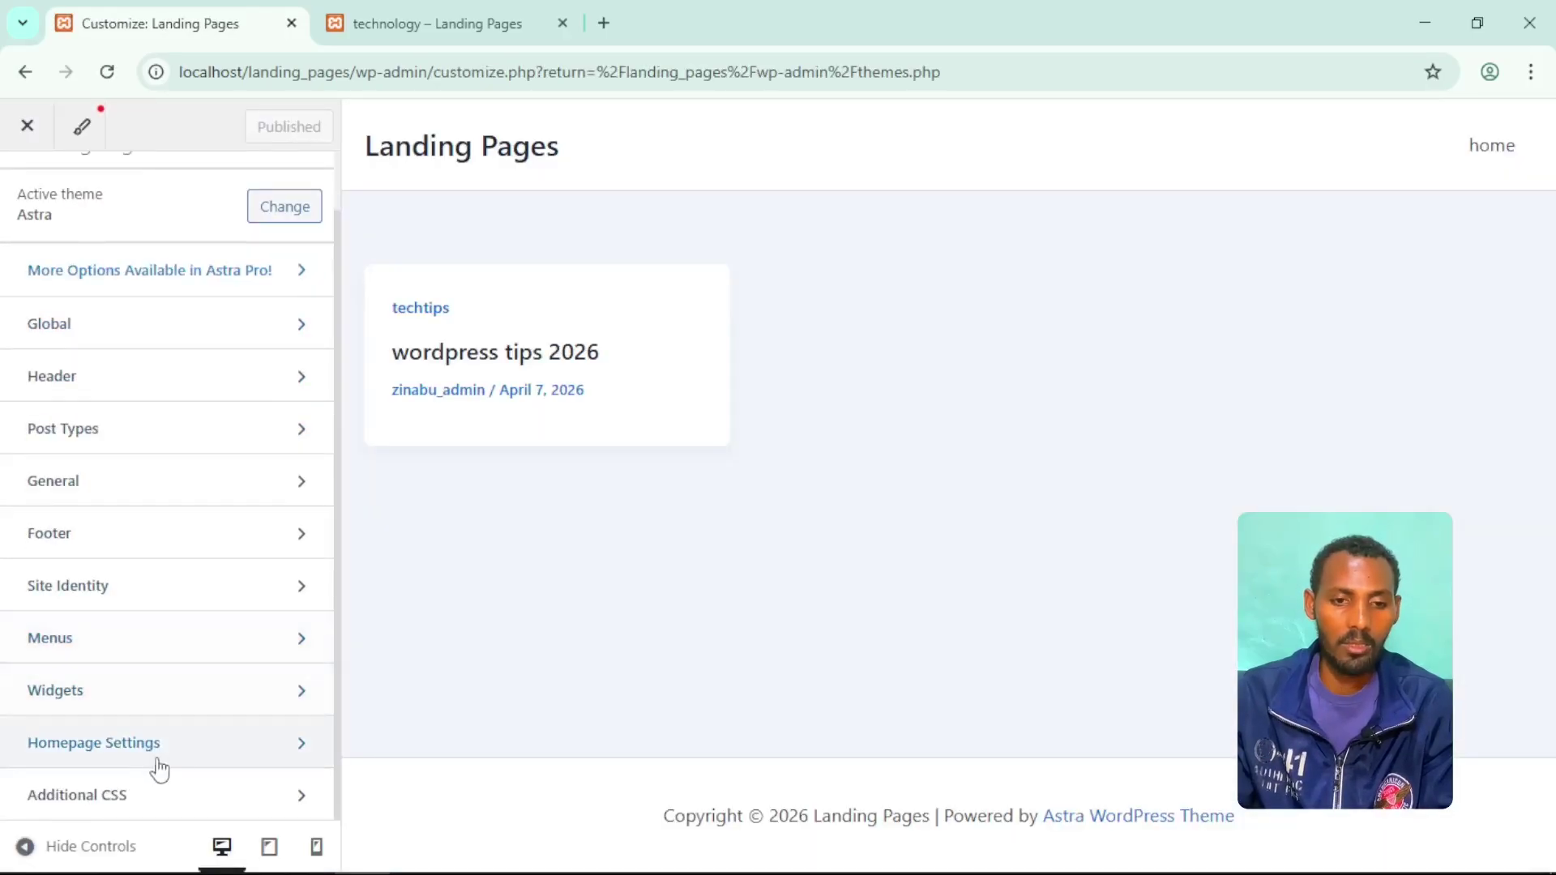
Set the site's homepage to display the static page "home" in the theme customizer, publish the change and return to the themes.
{"action": "left_click", "coordinate": [267, 758]}
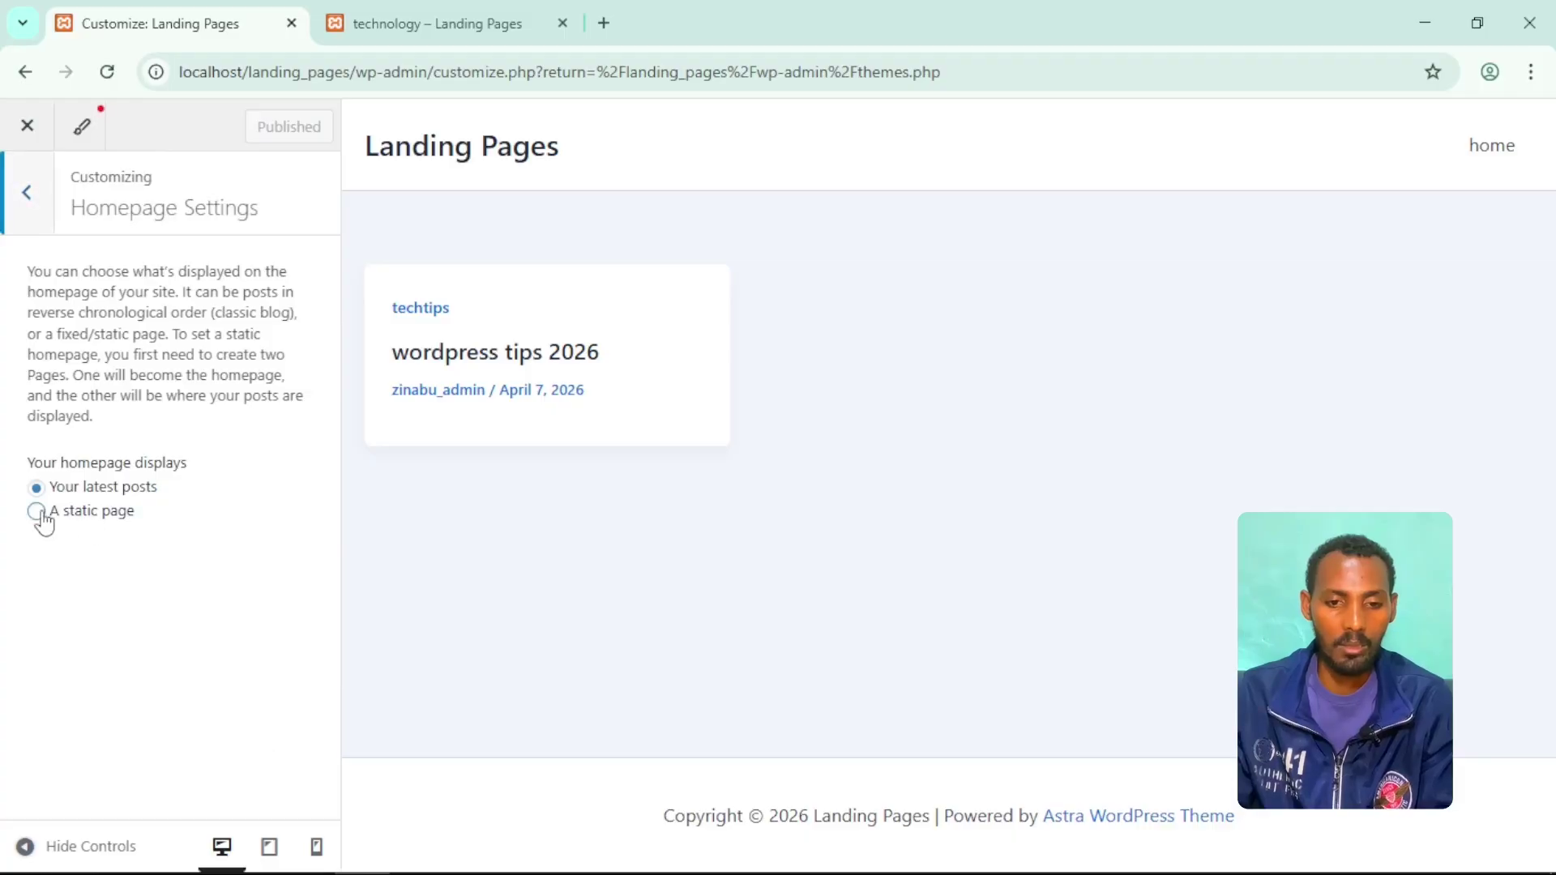
{"action": "left_click", "coordinate": [38, 514]}
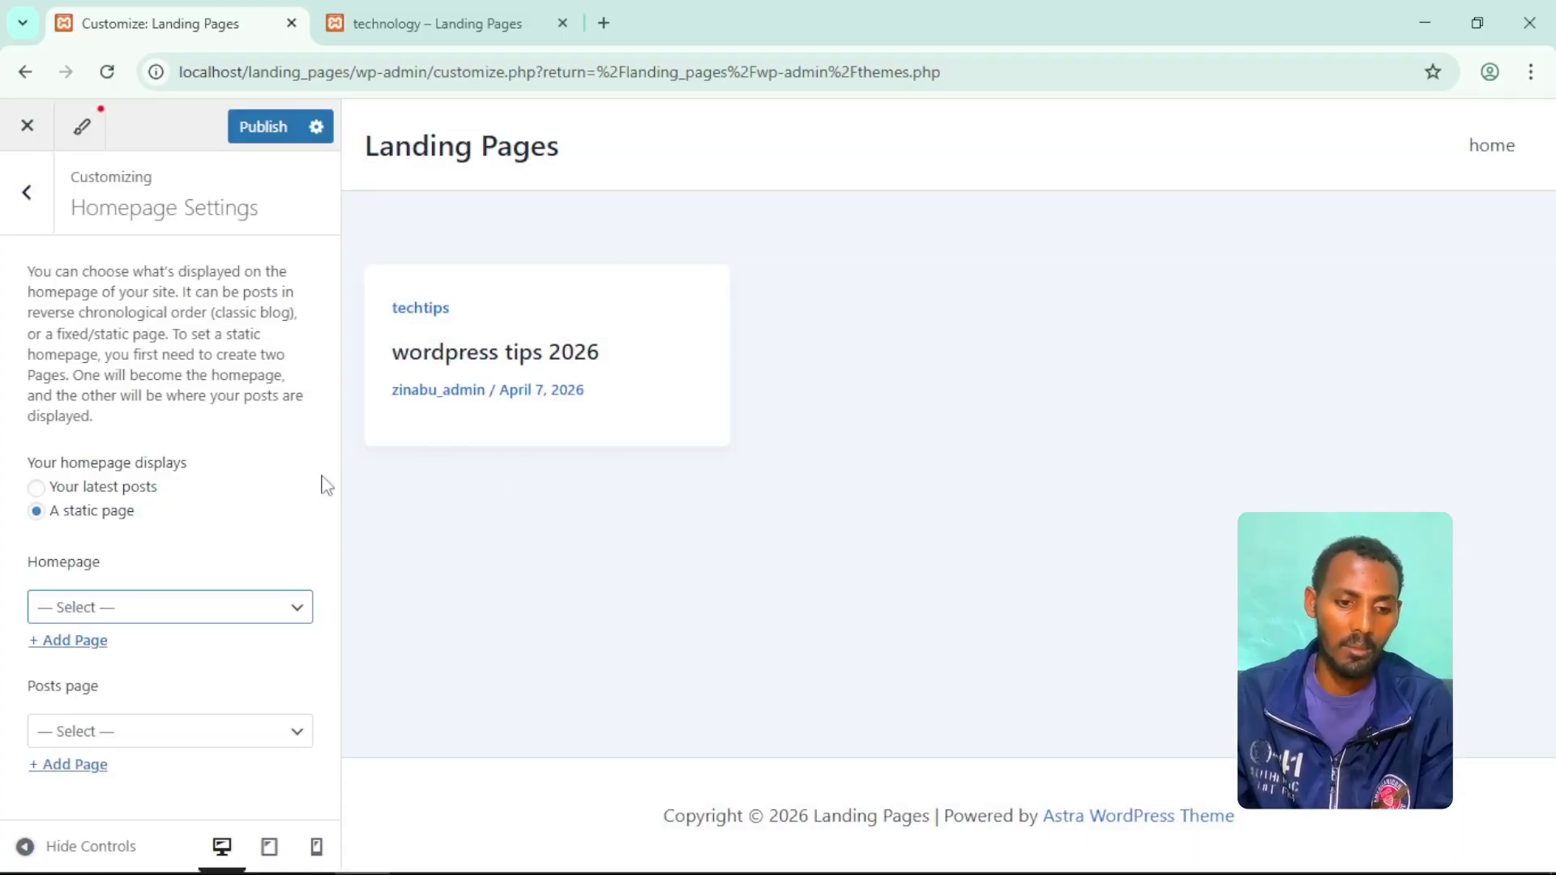
{"action": "left_click", "coordinate": [264, 609]}
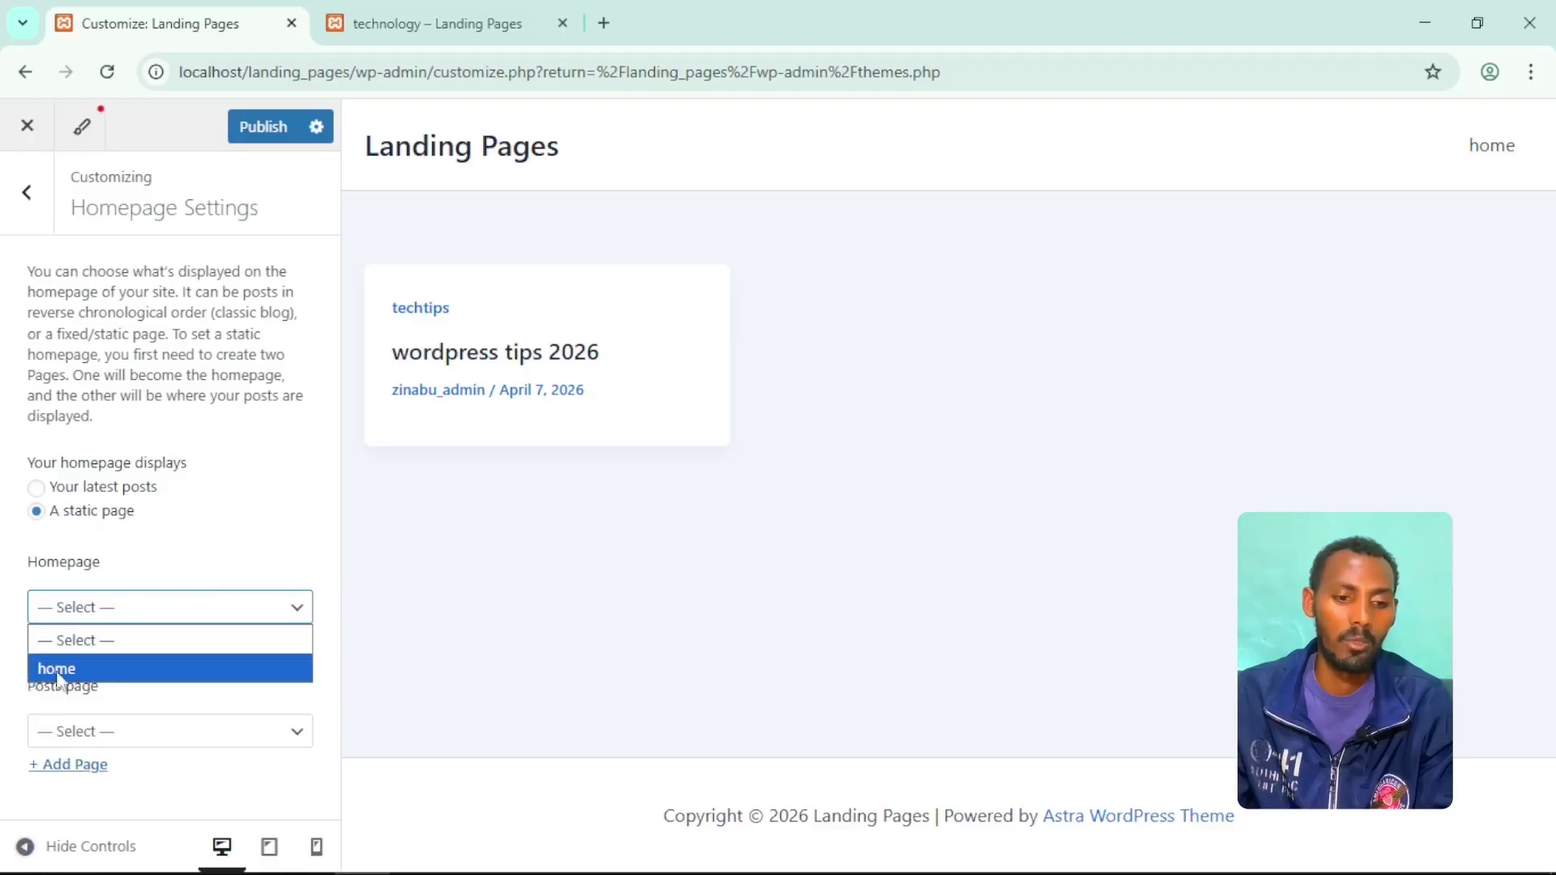
{"action": "left_click", "coordinate": [84, 668]}
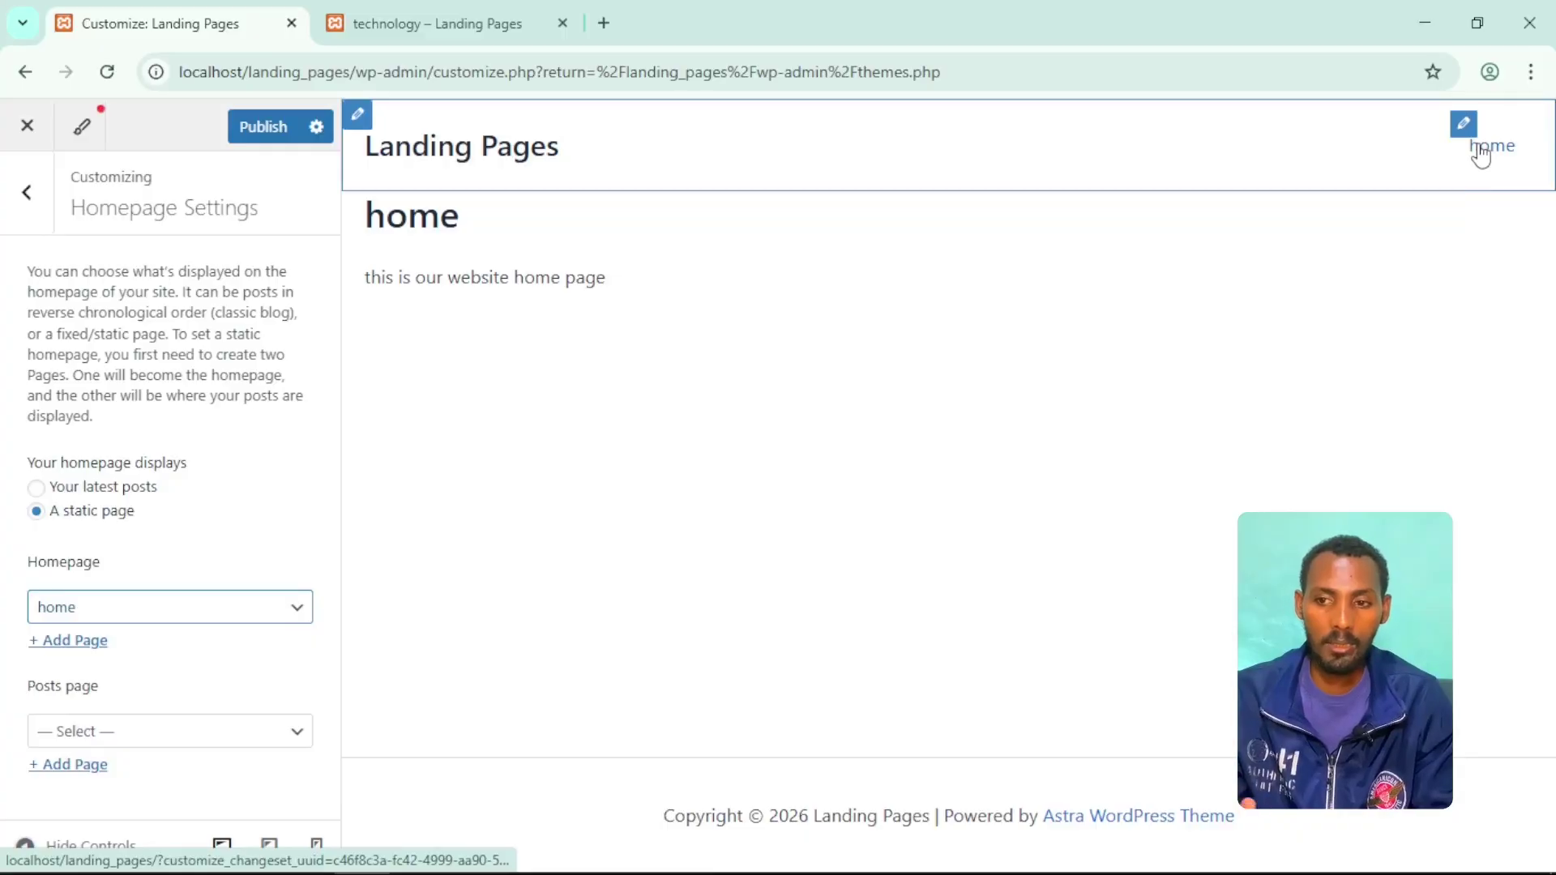
{"action": "left_click", "coordinate": [265, 128]}
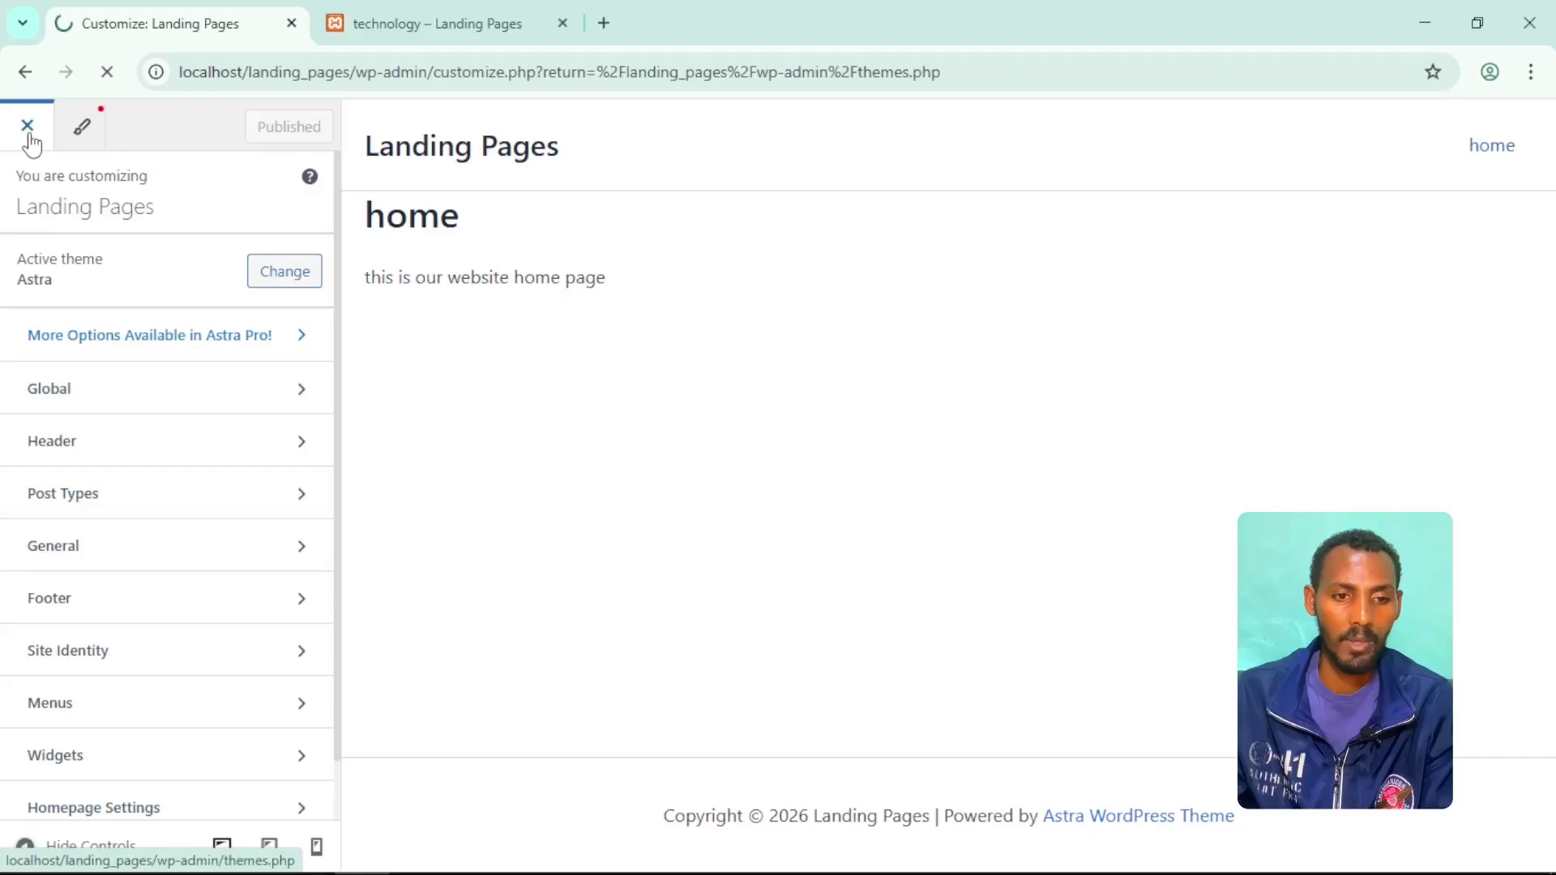
{"action": "scroll", "coordinate": [472, 667], "scroll_direction": "down", "scroll_amount": 4}
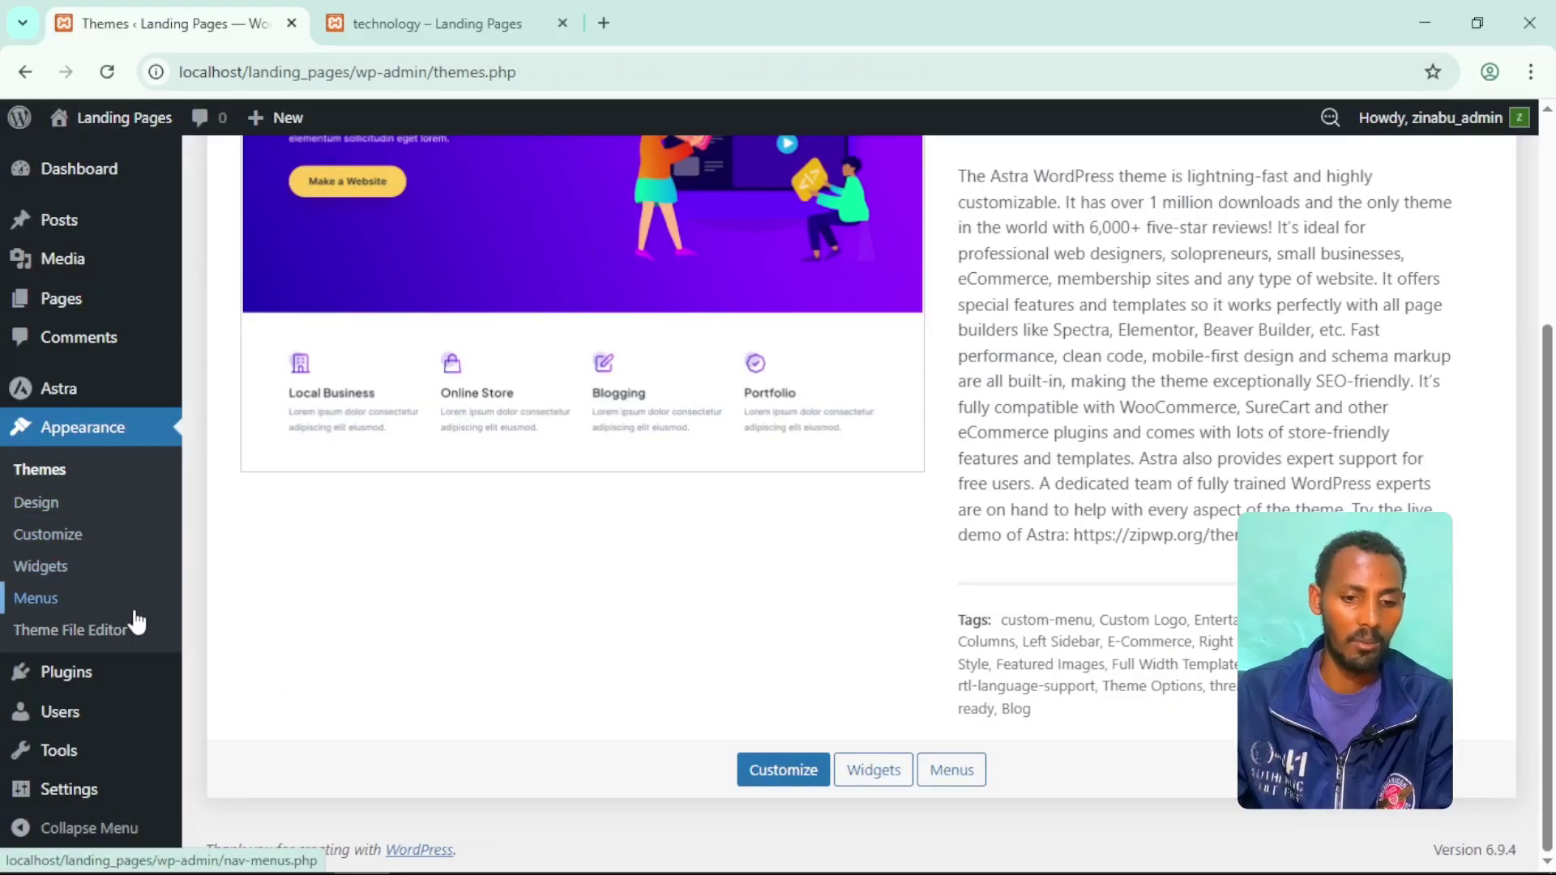
Bulk delete the installed Akismet Anti-spam and Hello Dolly plugins and confirm the deletion.
{"action": "mouse_move", "coordinate": [64, 673]}
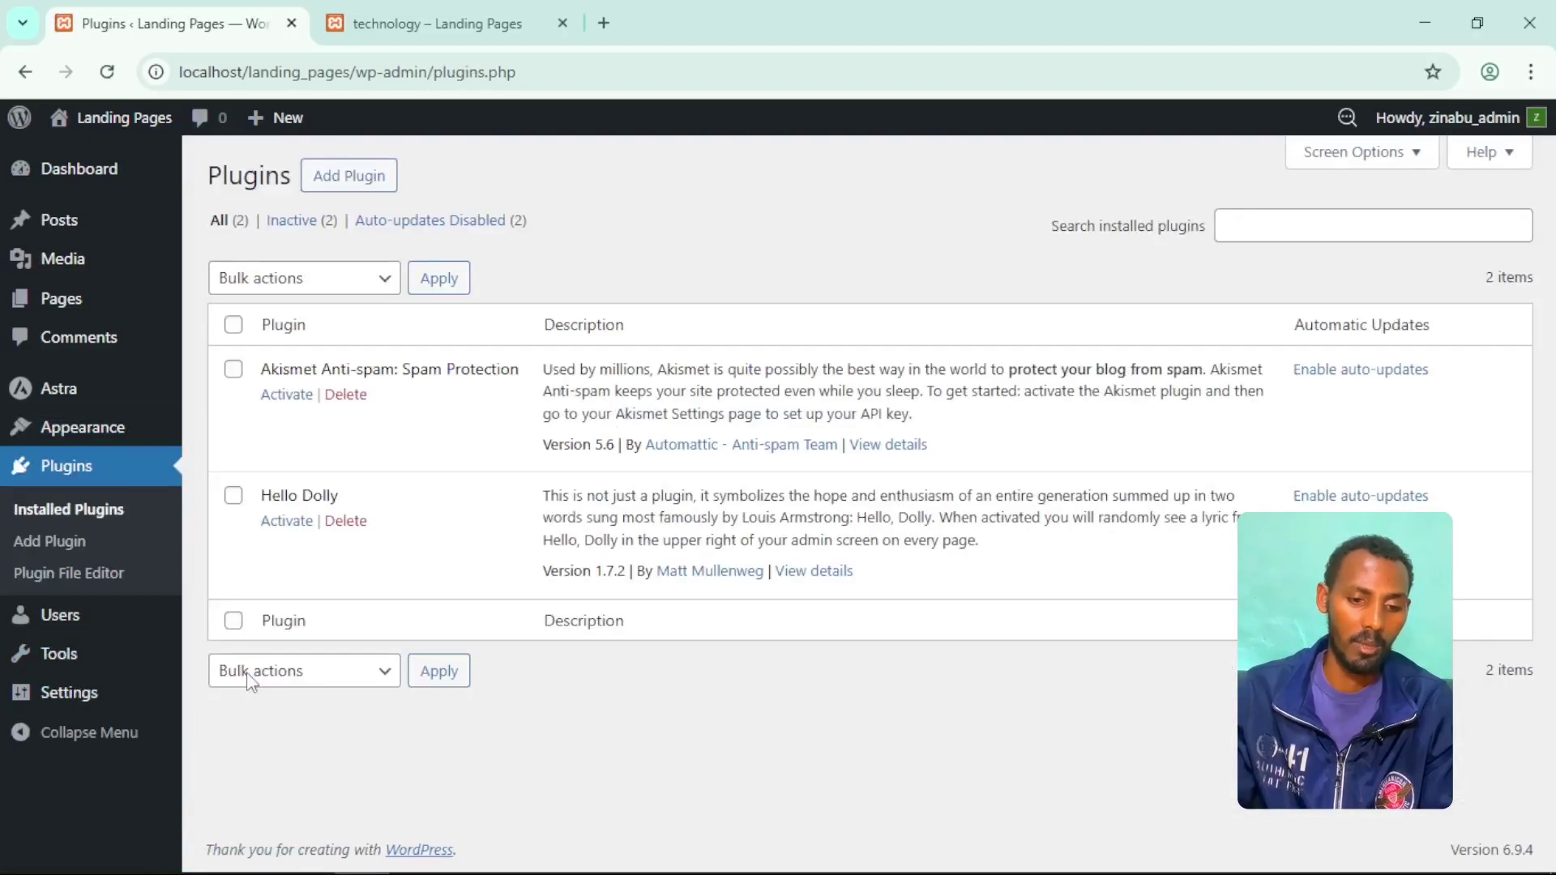
{"action": "left_click", "coordinate": [234, 496]}
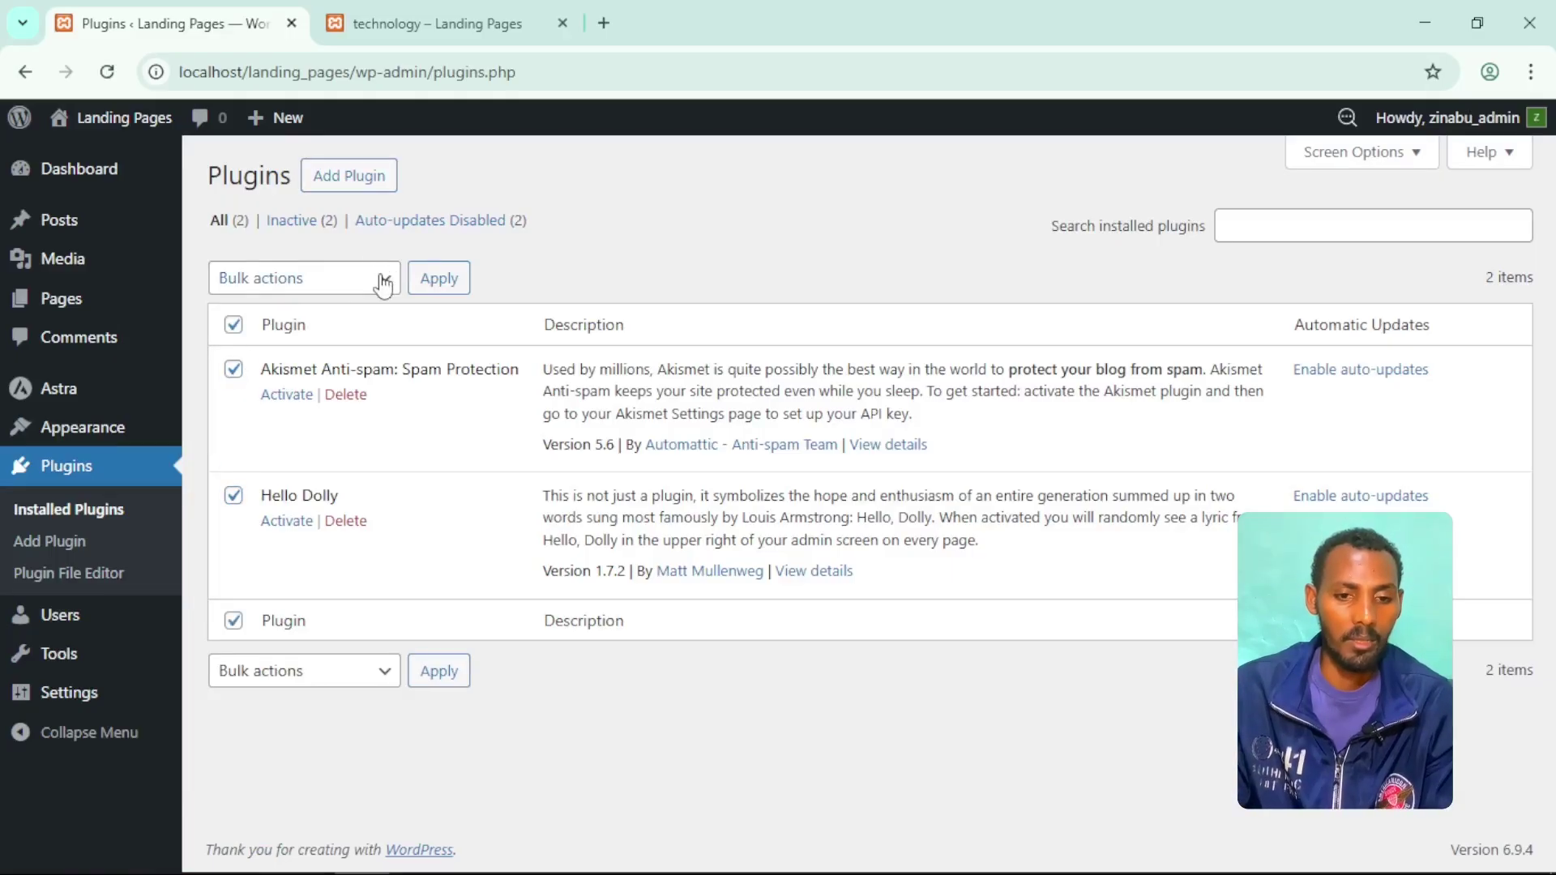
{"action": "left_click", "coordinate": [384, 279]}
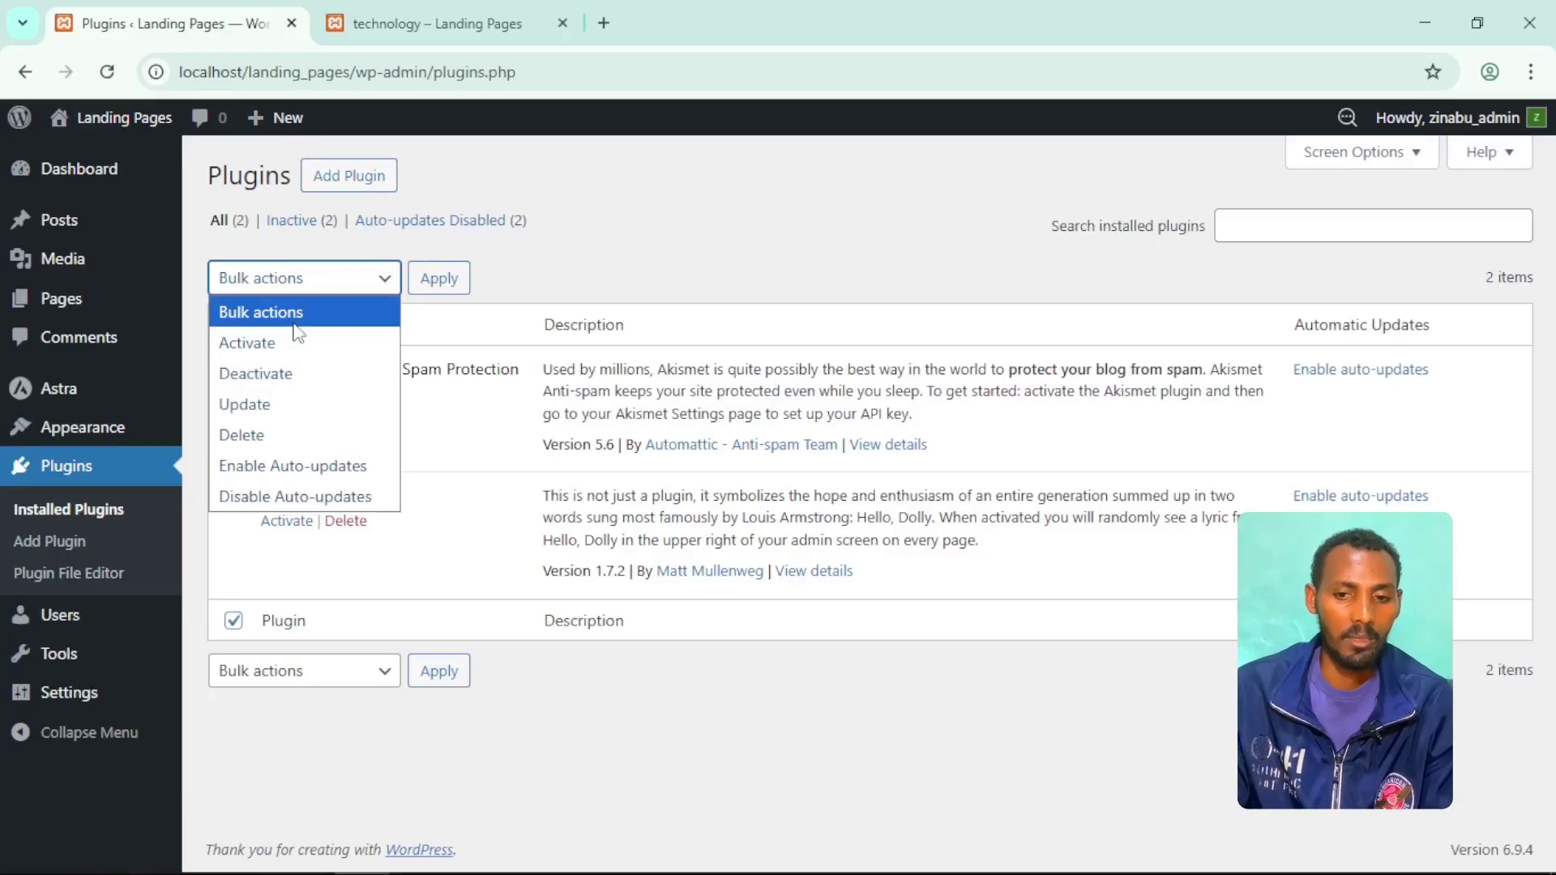
{"action": "left_click", "coordinate": [268, 431]}
{"action": "left_click", "coordinate": [448, 284]}
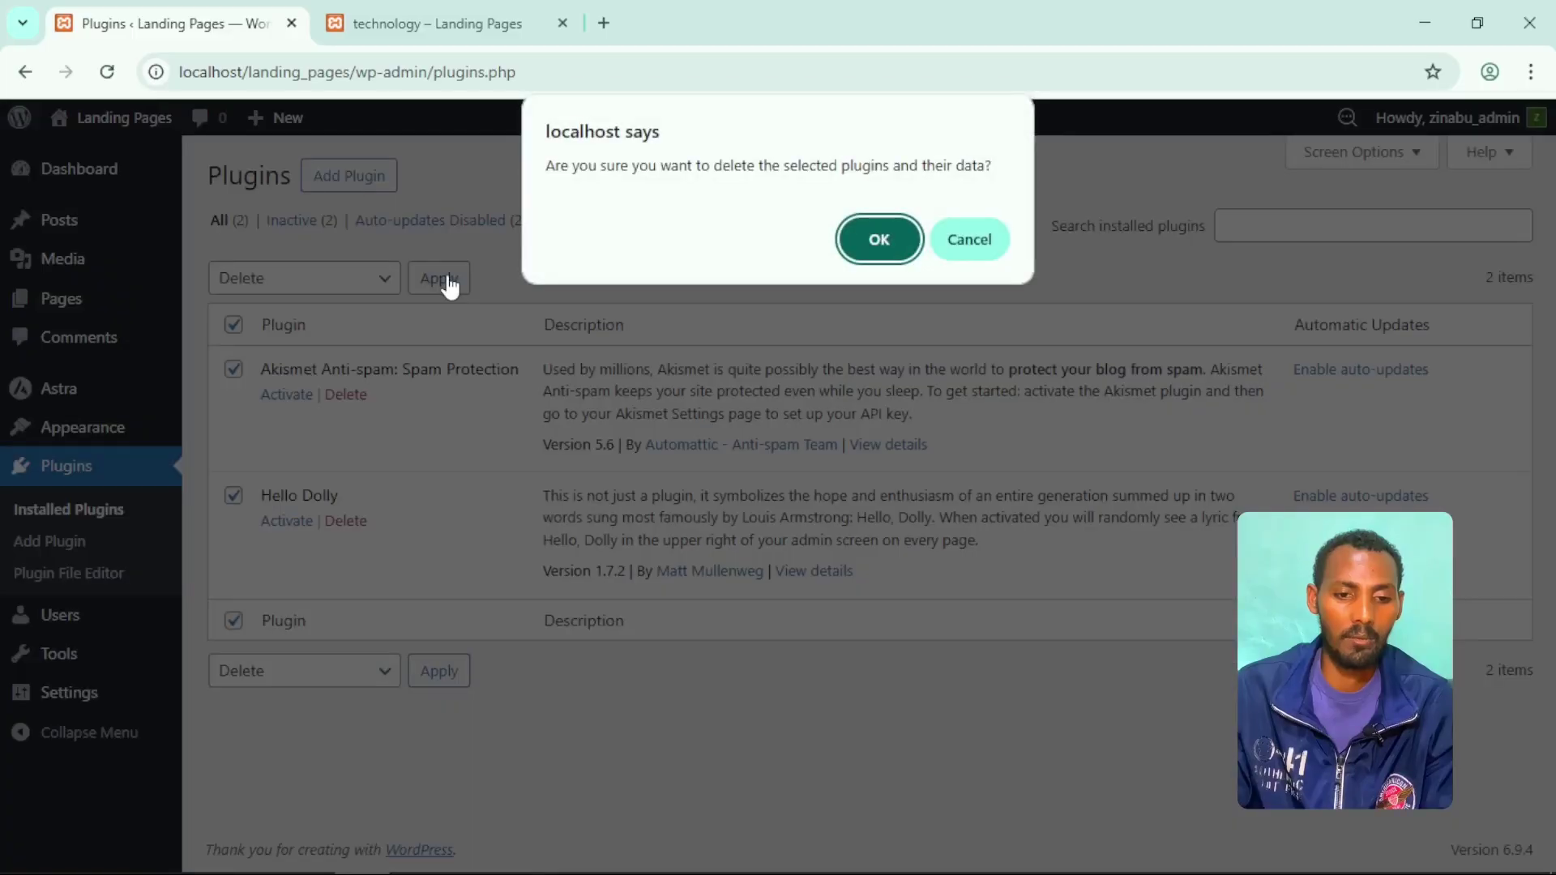
{"action": "left_click", "coordinate": [892, 237]}
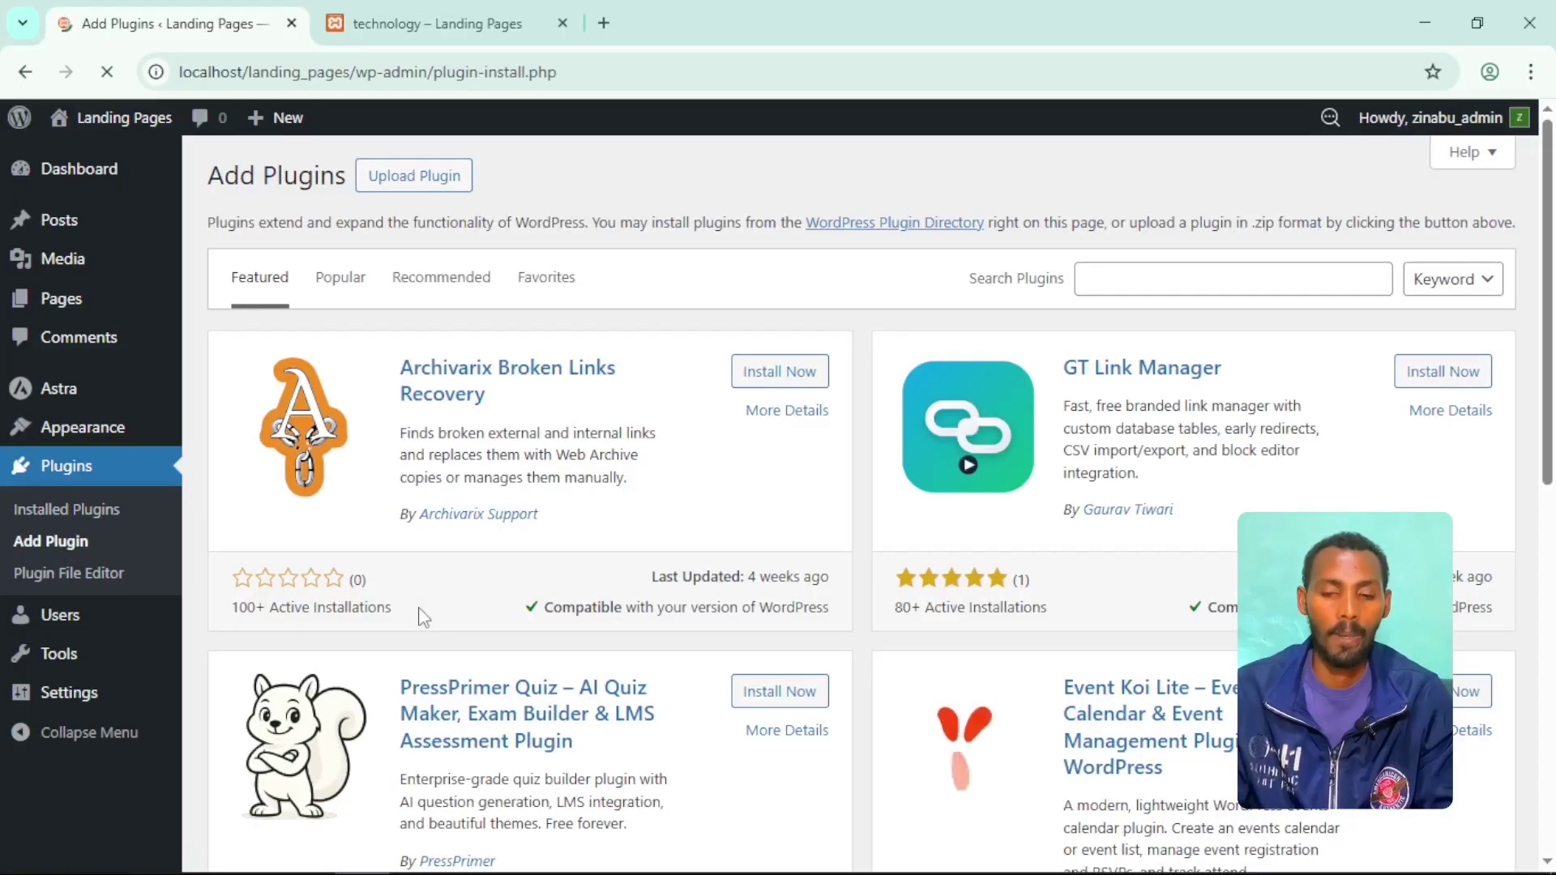
Search the plugin directory for "elementor", then install and activate the Elementor Website Builder plugin.
{"action": "left_click", "coordinate": [1156, 294]}
{"action": "type", "text": "elementor"}
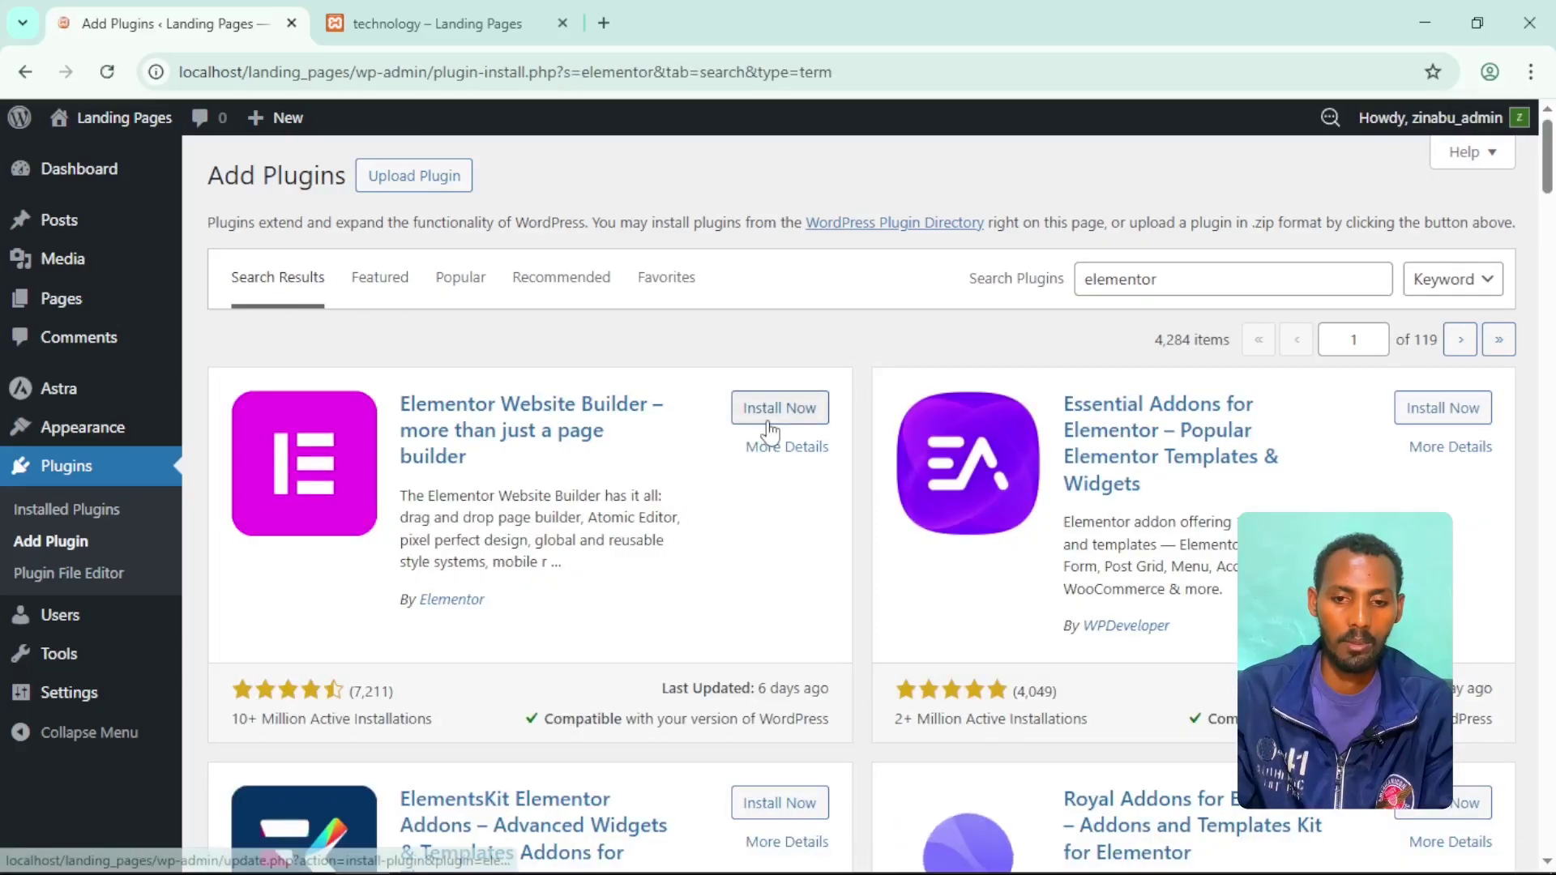
{"action": "left_click", "coordinate": [768, 415]}
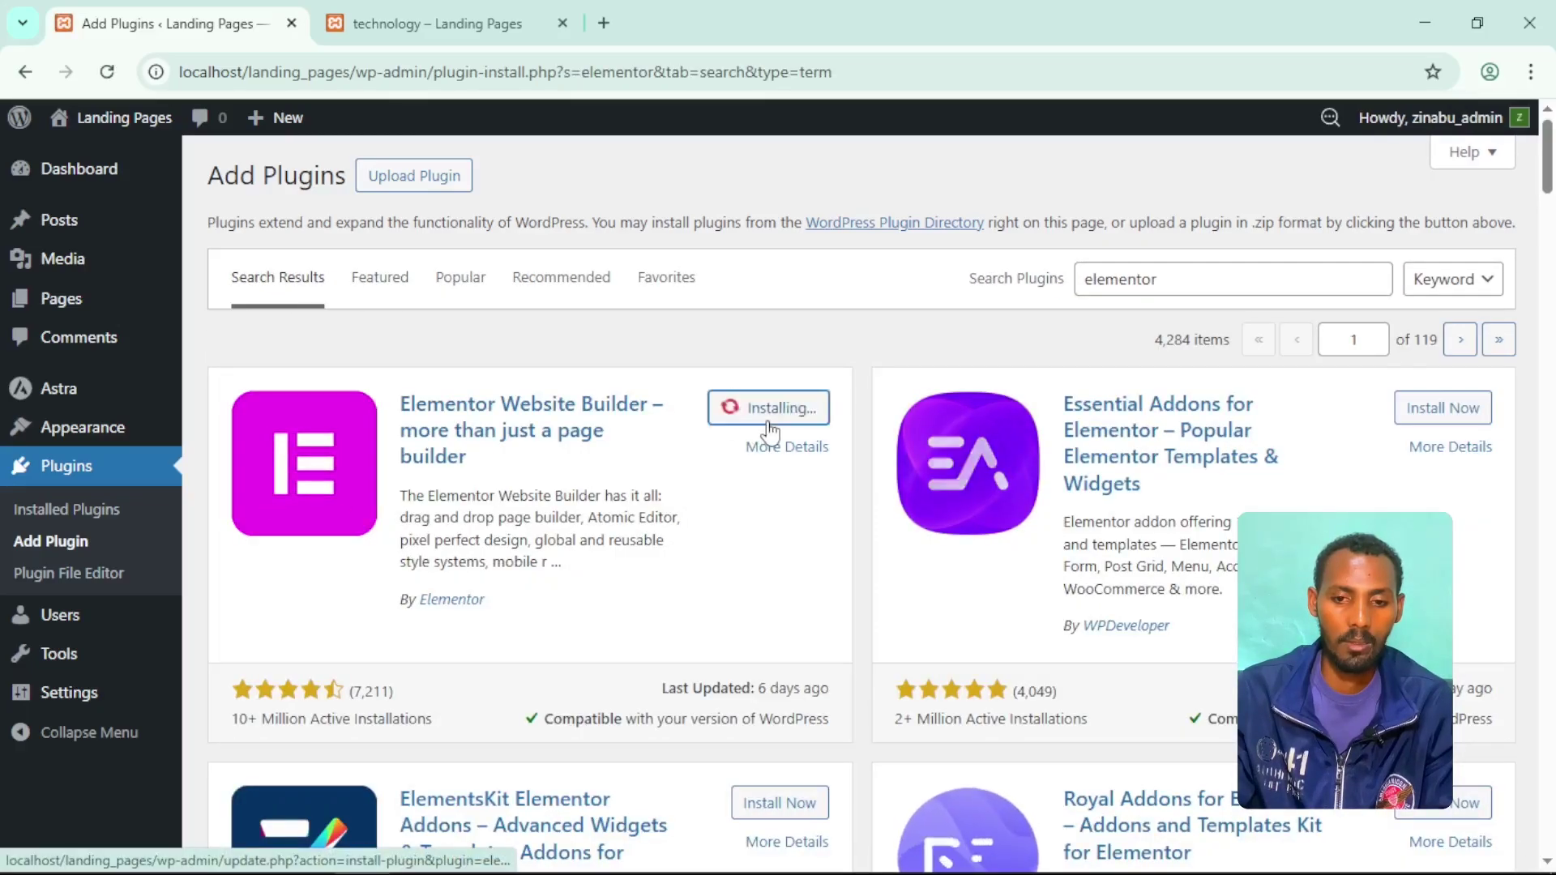
{"action": "scroll", "coordinate": [792, 341], "scroll_direction": "down", "scroll_amount": 1}
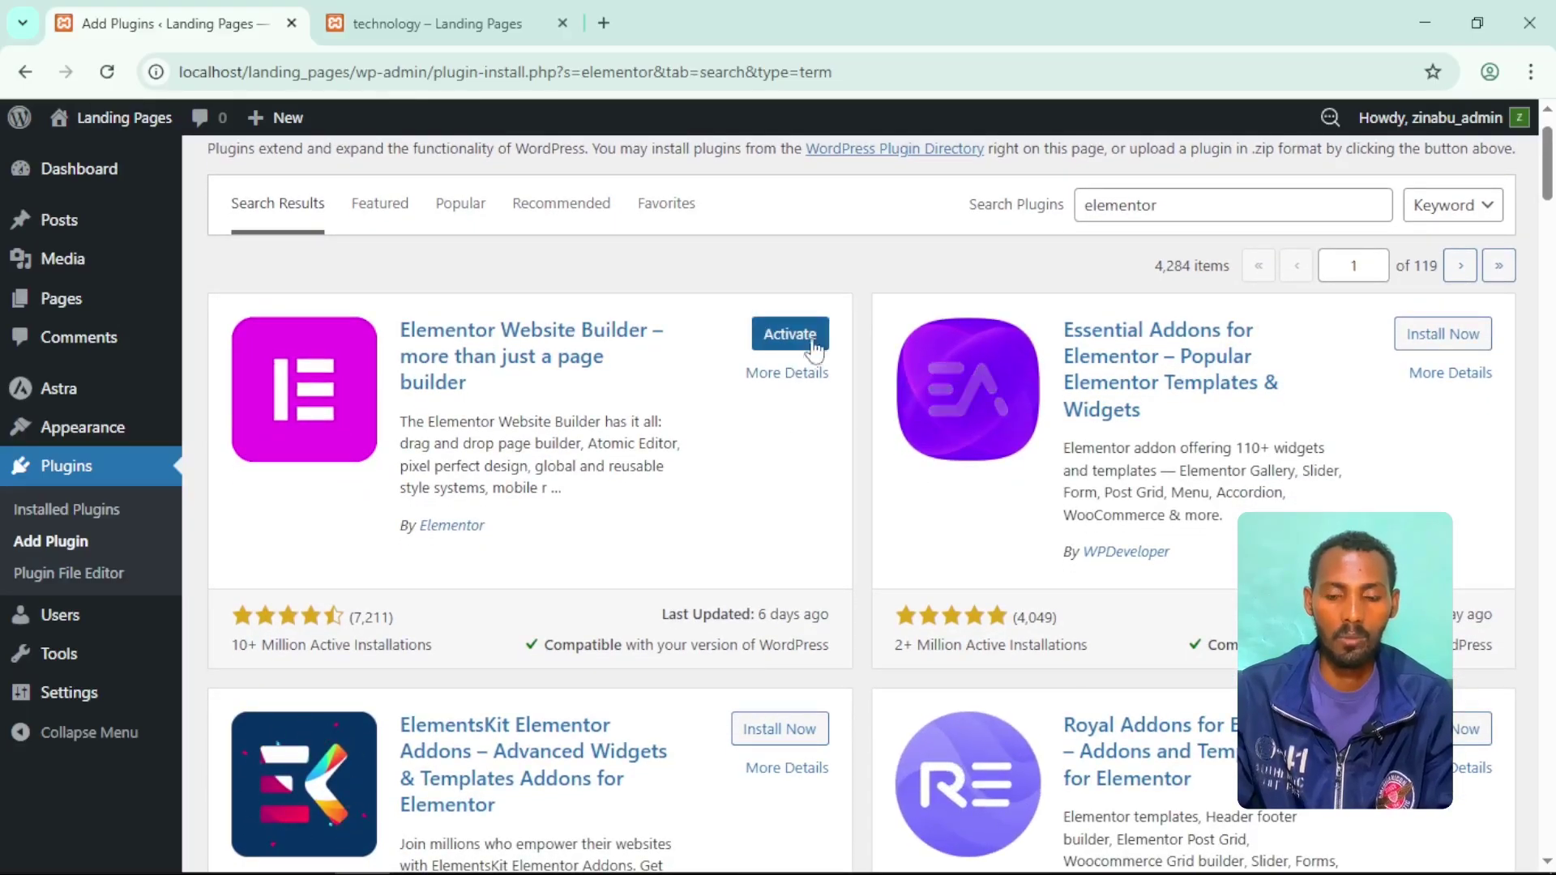
{"action": "left_click", "coordinate": [795, 348]}
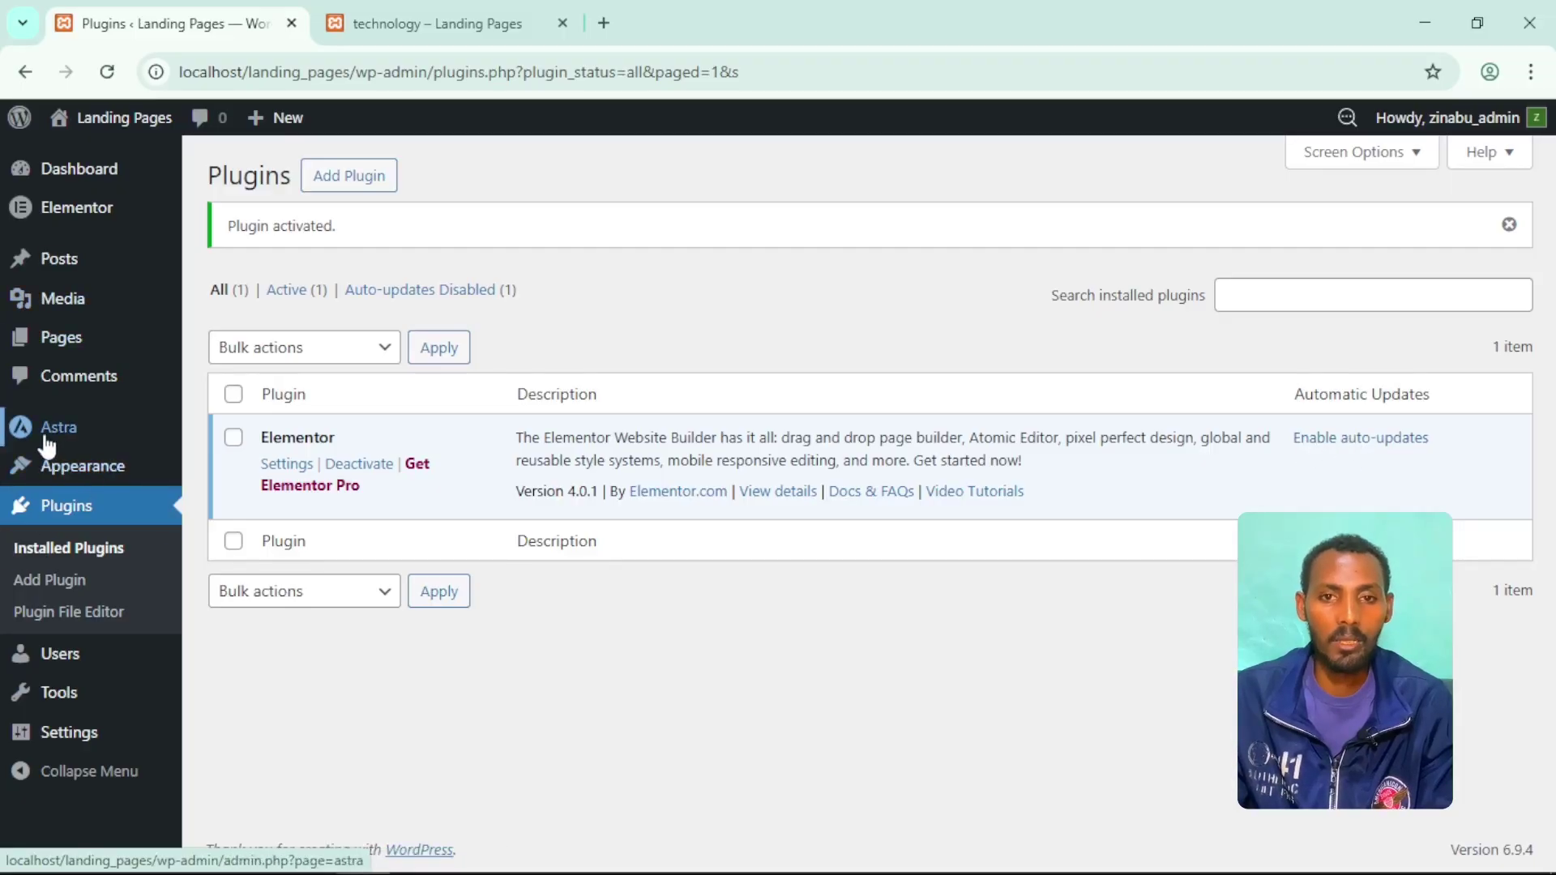
{"action": "mouse_move", "coordinate": [46, 445]}
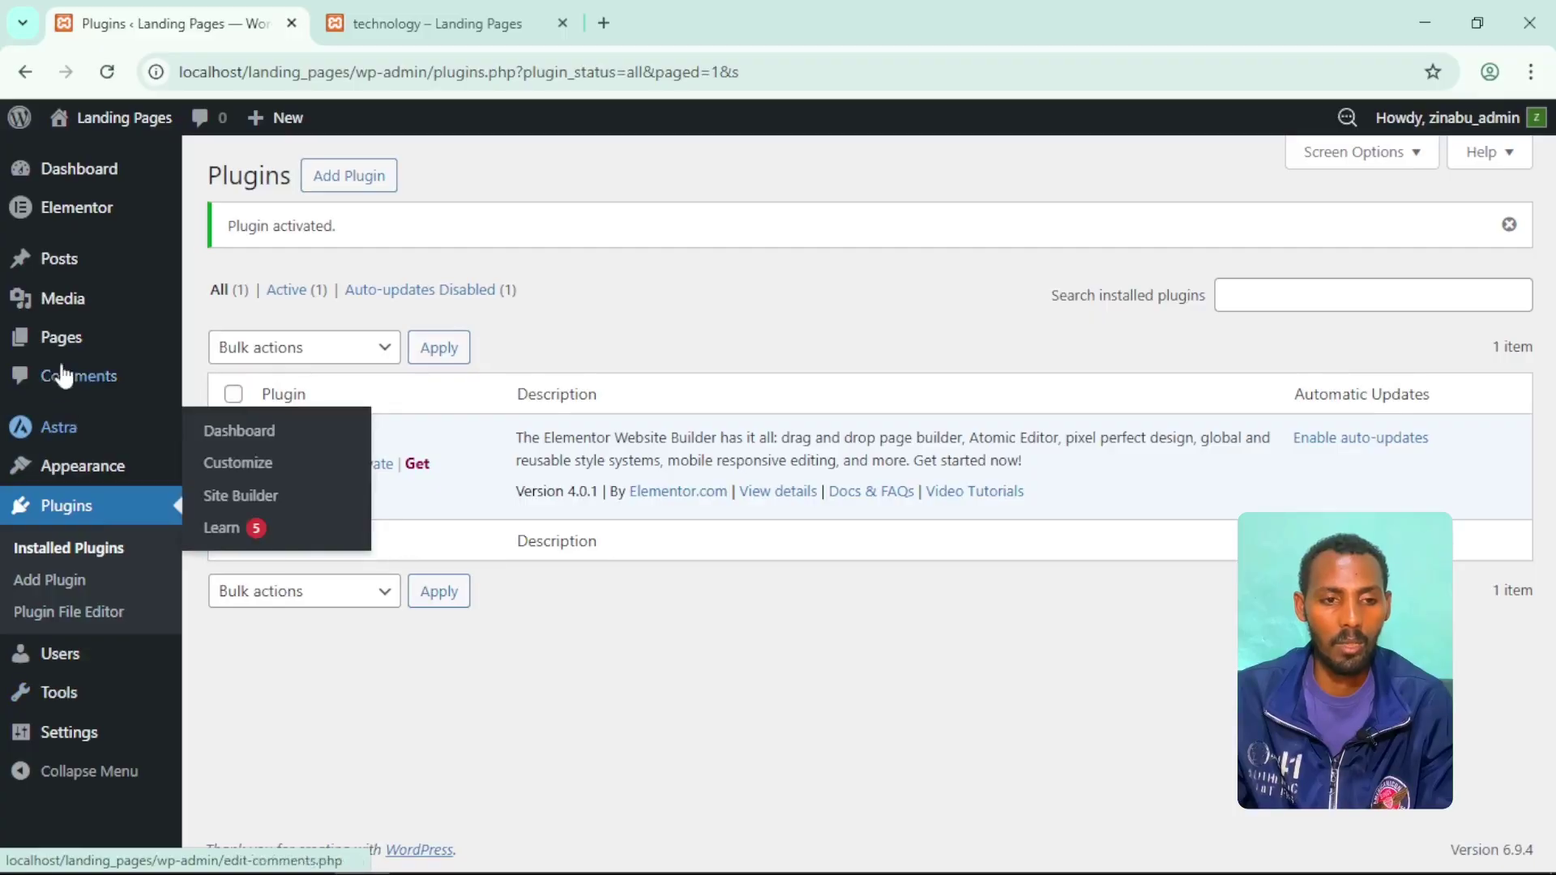
{"action": "mouse_move", "coordinate": [24, 212]}
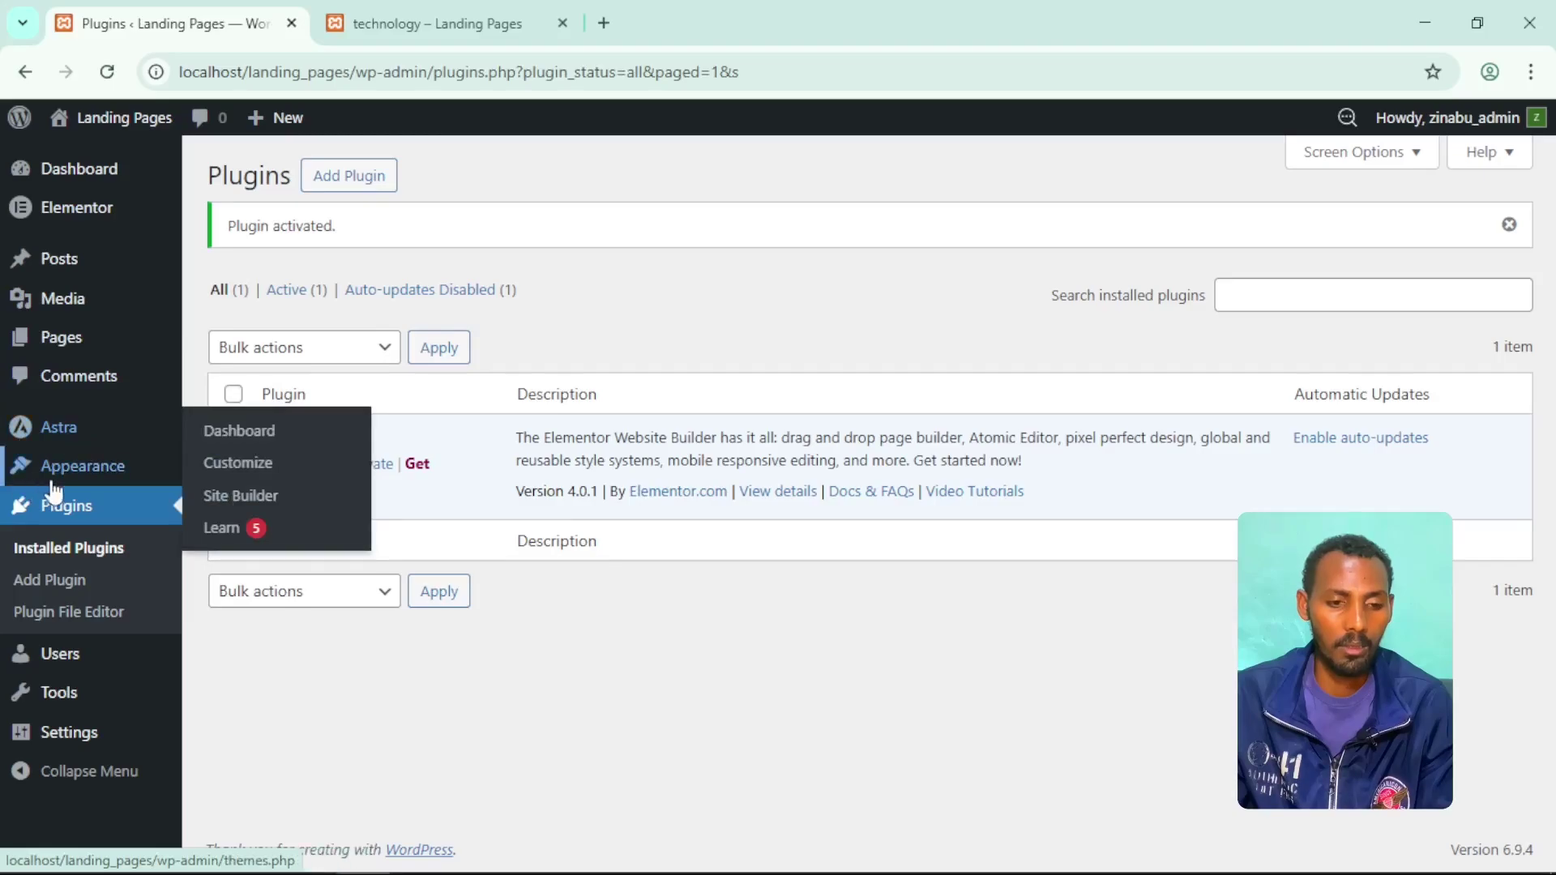
{"action": "mouse_move", "coordinate": [84, 491]}
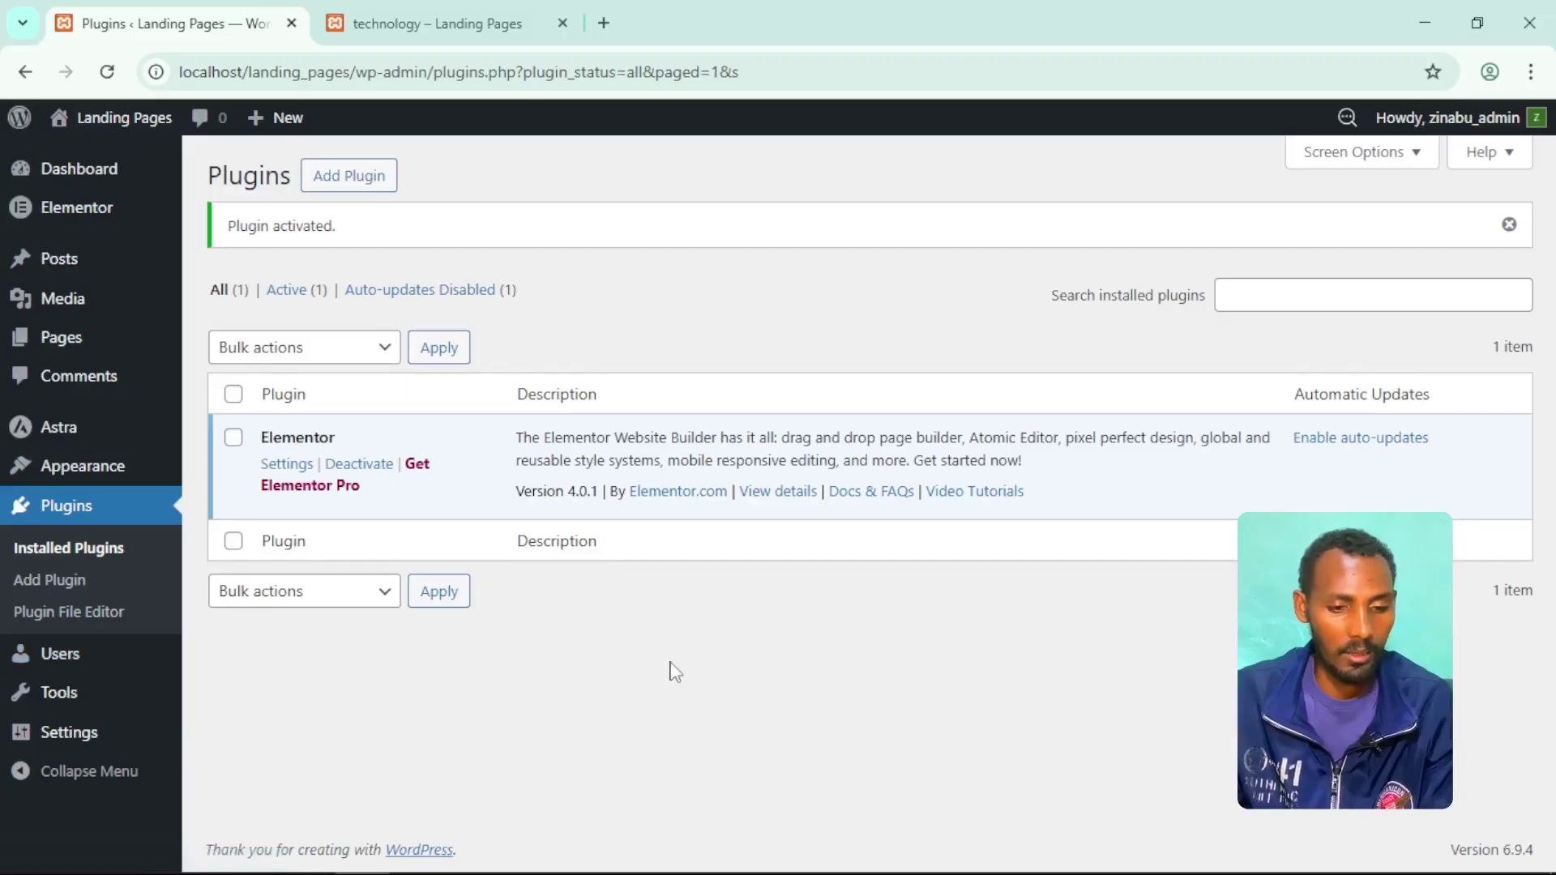
Look through the site's General and Reading settings and the available permalink structures.
{"action": "mouse_move", "coordinate": [47, 755]}
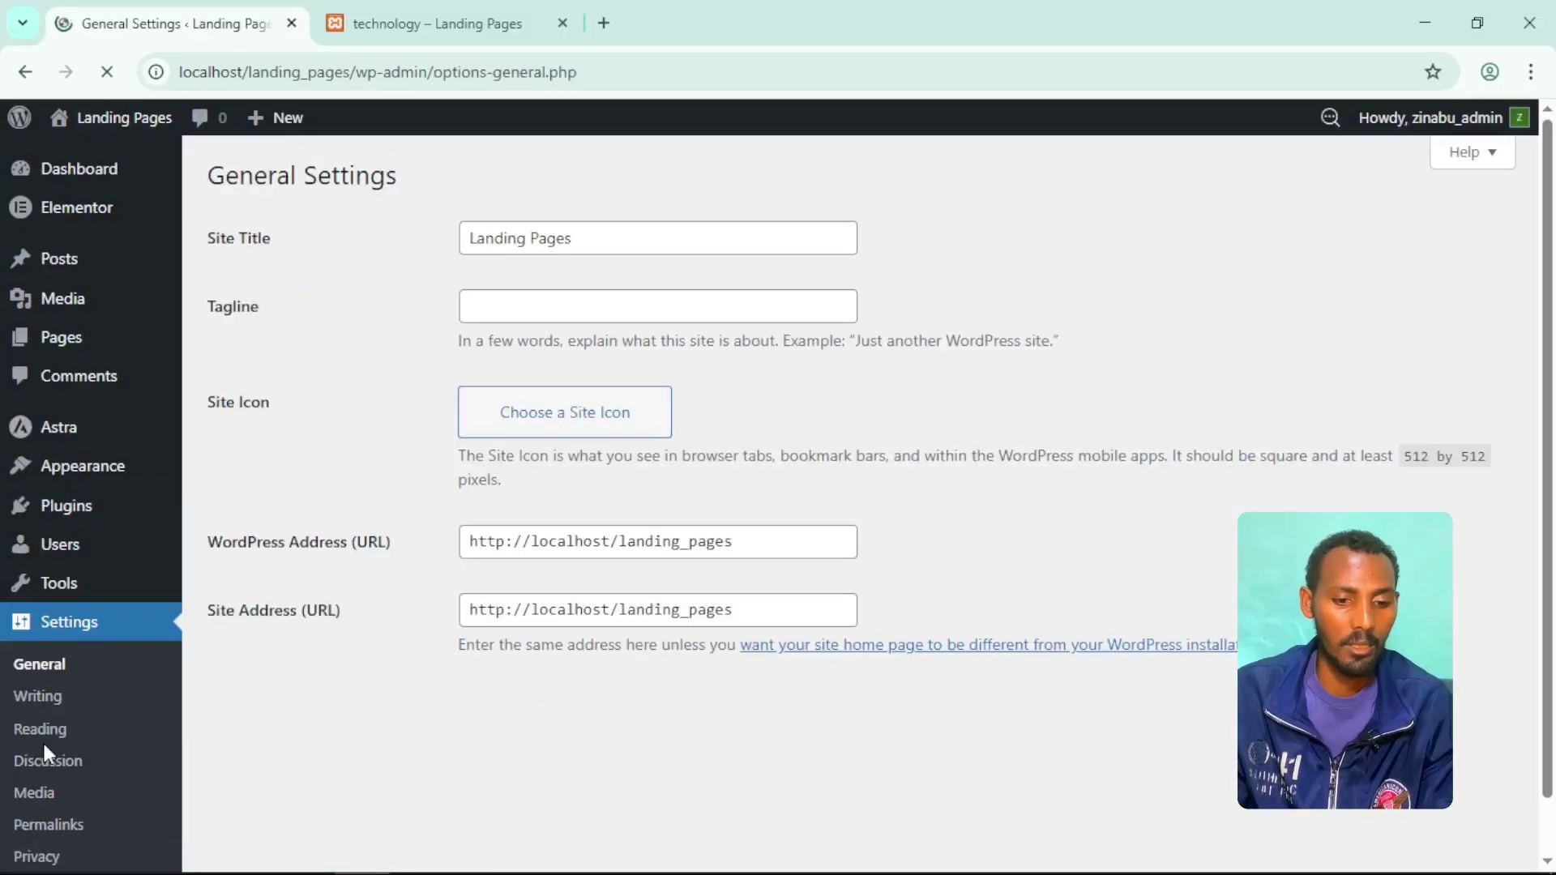
{"action": "scroll", "coordinate": [284, 636], "scroll_direction": "down", "scroll_amount": 10}
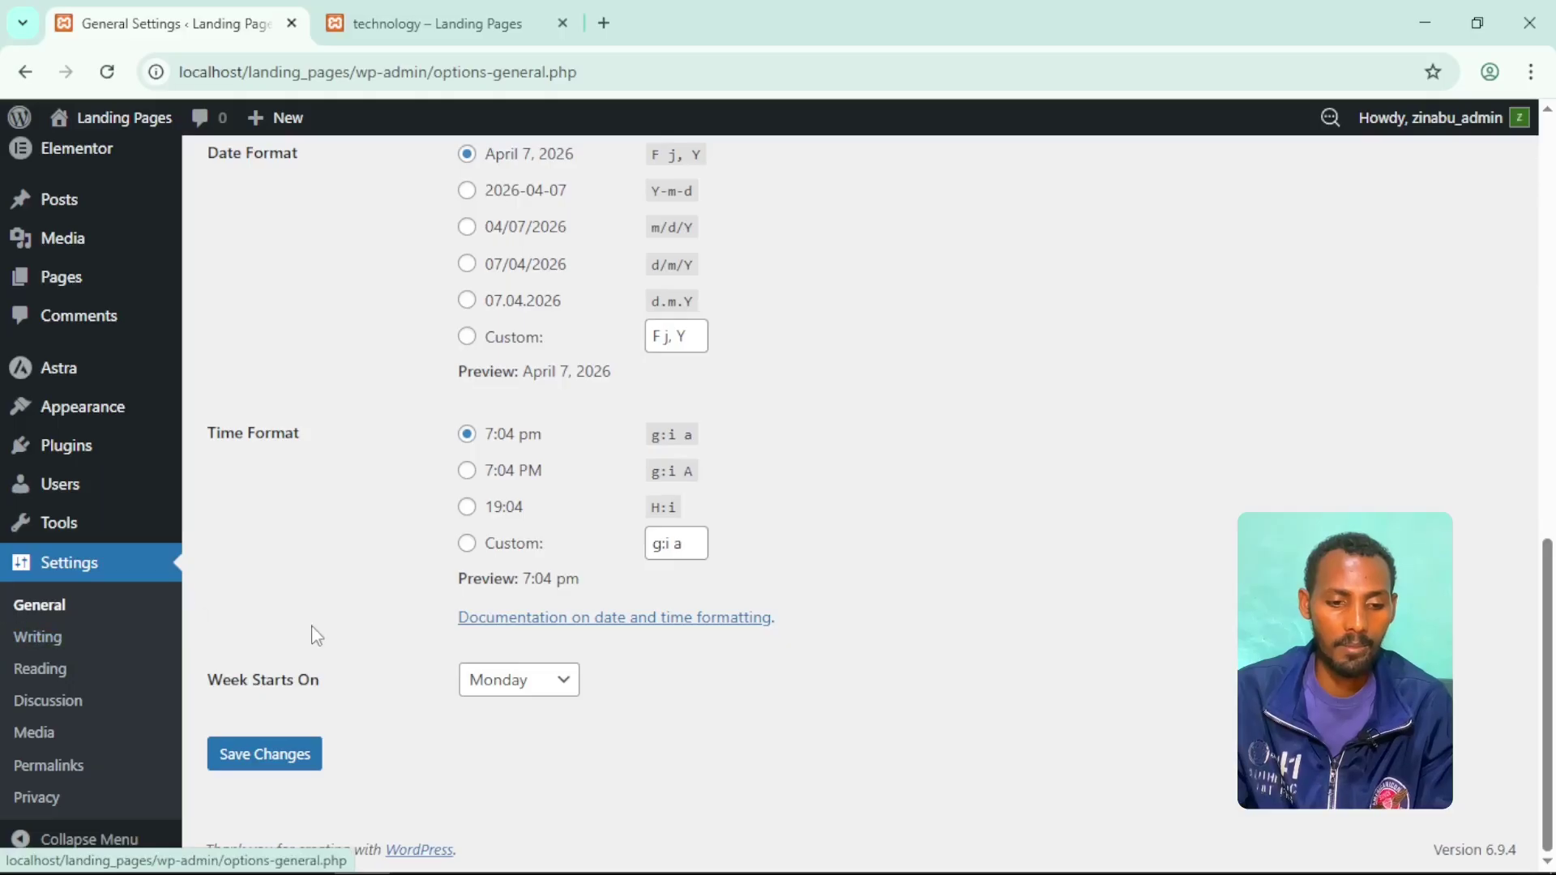
{"action": "left_click", "coordinate": [89, 681]}
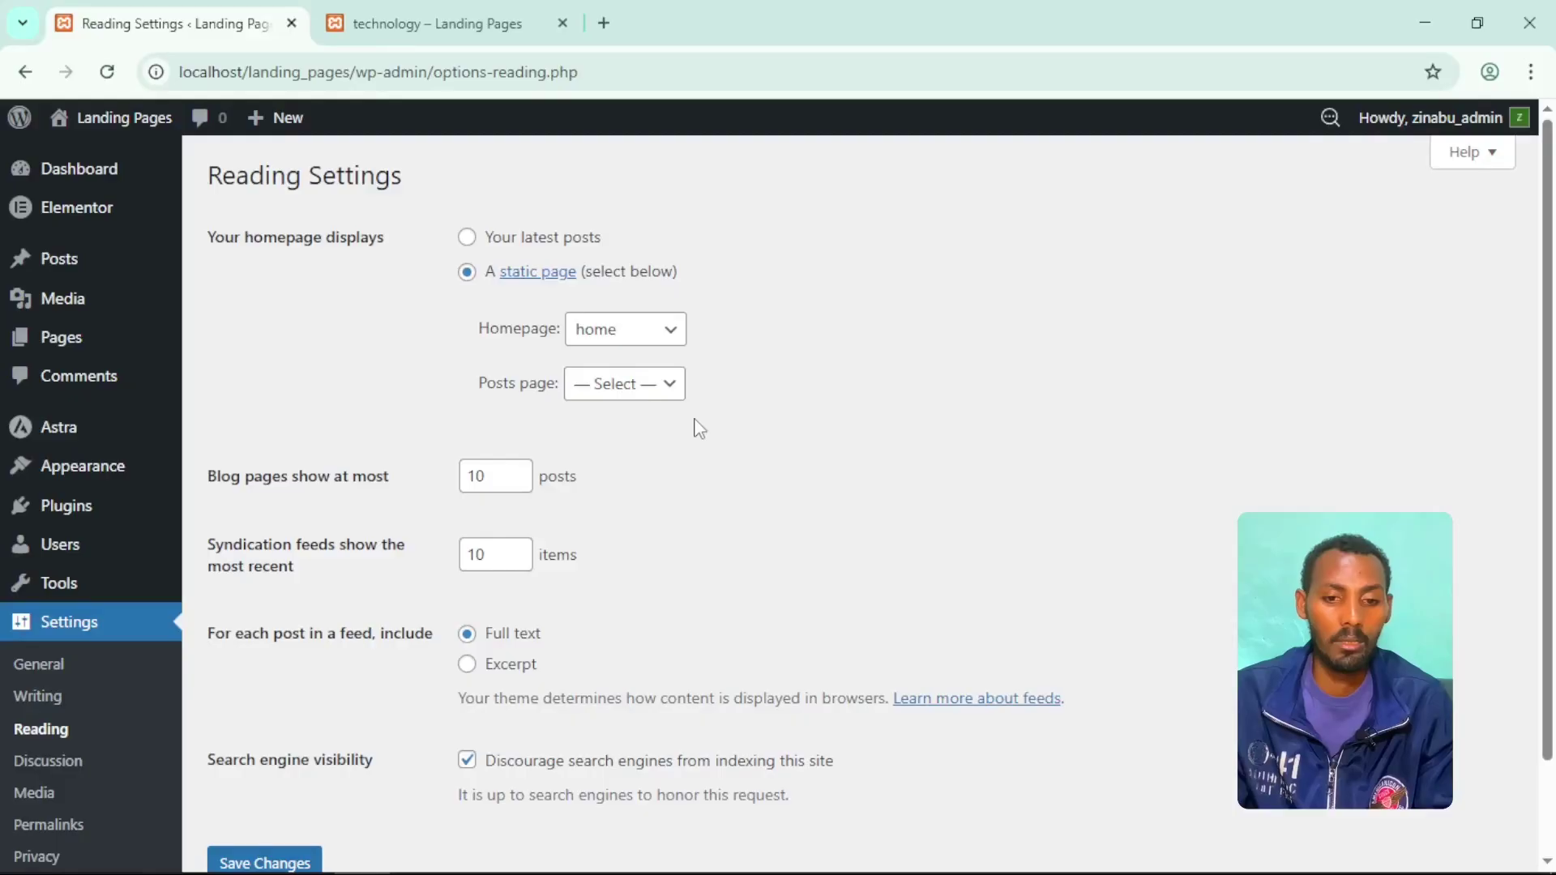
{"action": "scroll", "coordinate": [697, 510], "scroll_direction": "down", "scroll_amount": 2}
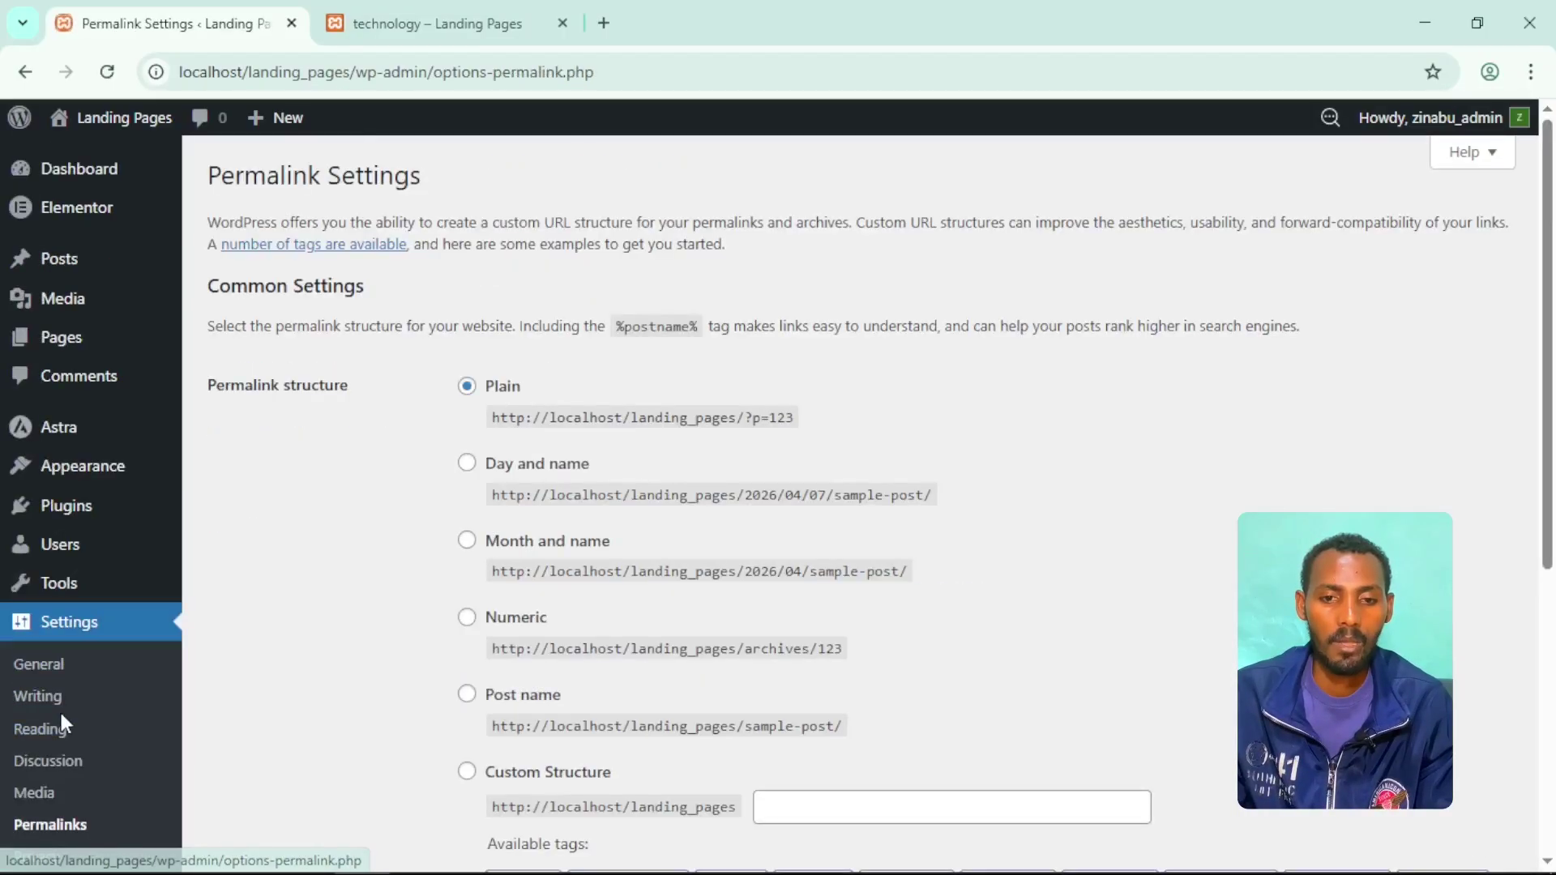
{"action": "scroll", "coordinate": [398, 598], "scroll_direction": "down", "scroll_amount": 1}
{"action": "scroll", "coordinate": [397, 597], "scroll_direction": "down", "scroll_amount": 2}
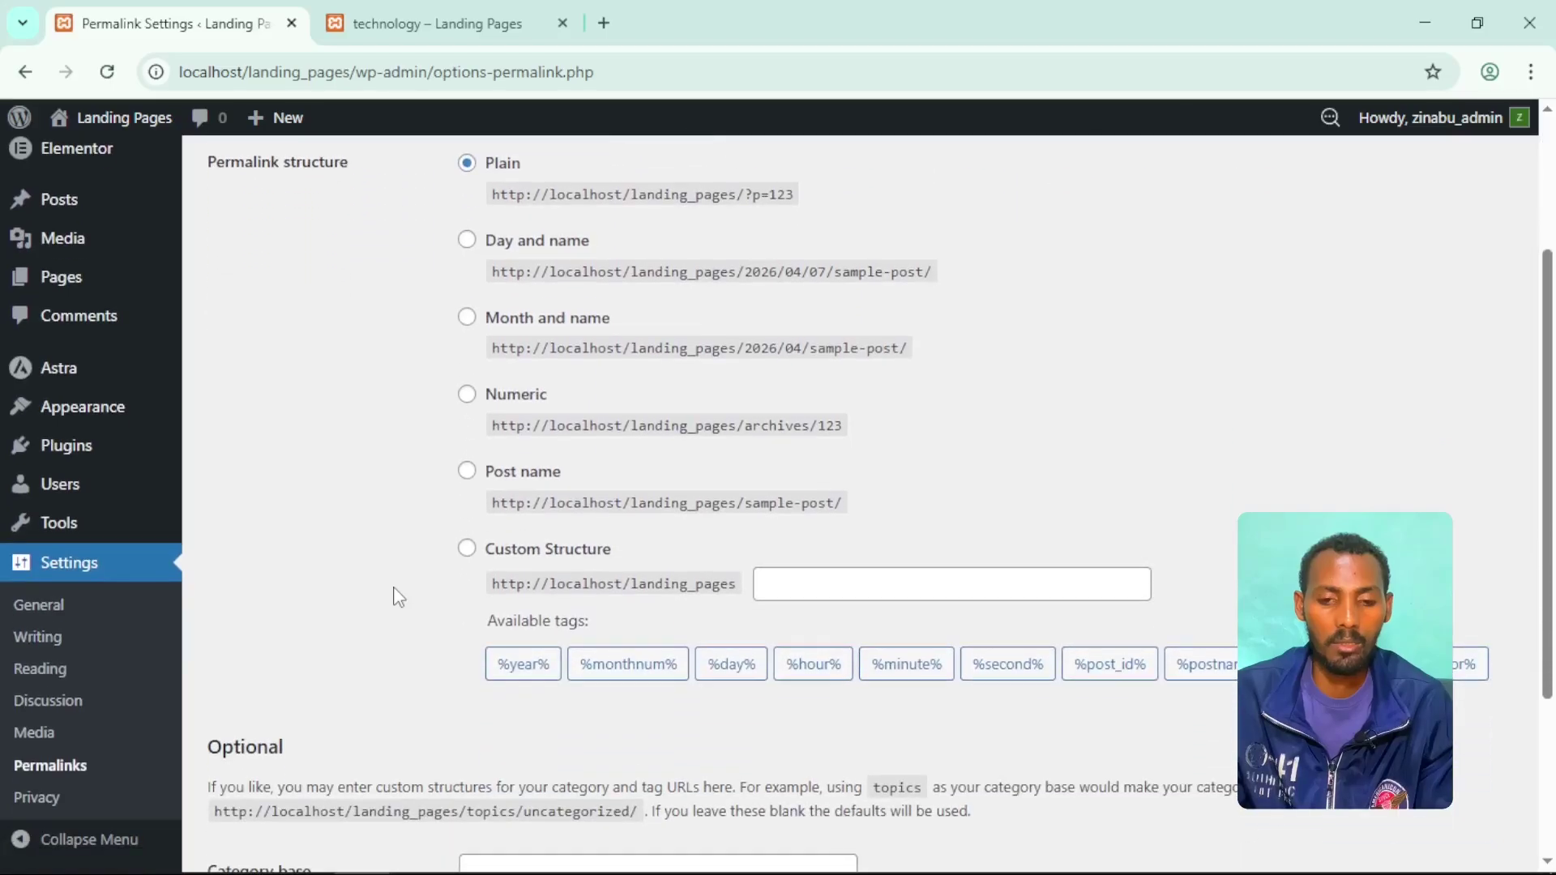
Set the permalink structure to Post name, save the changes and dismiss the notice.
{"action": "left_click", "coordinate": [469, 472]}
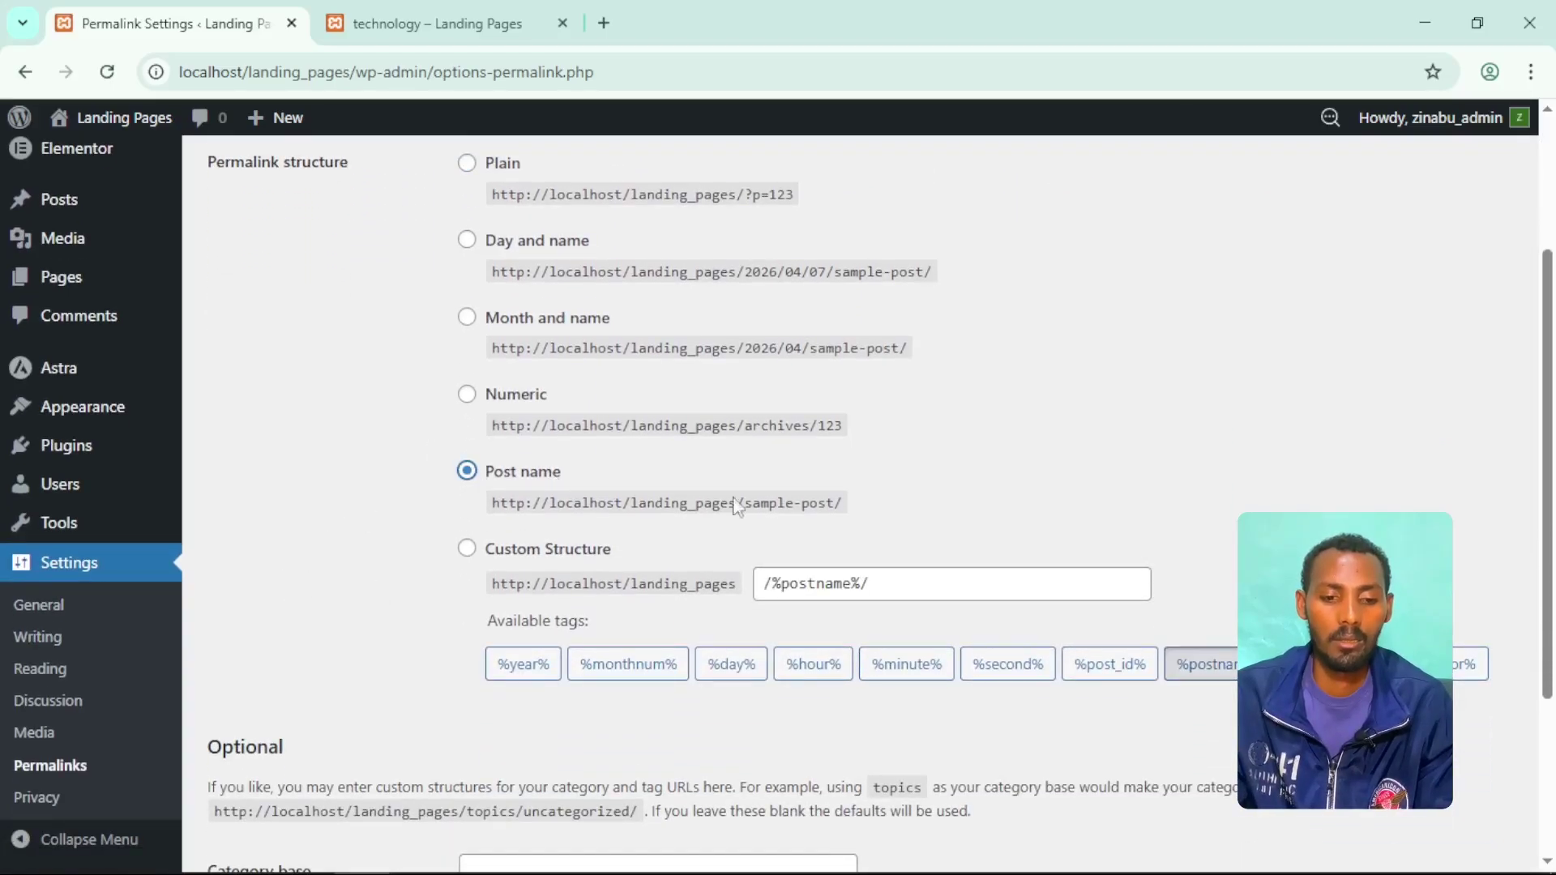
{"action": "scroll", "coordinate": [907, 753], "scroll_direction": "down", "scroll_amount": 3}
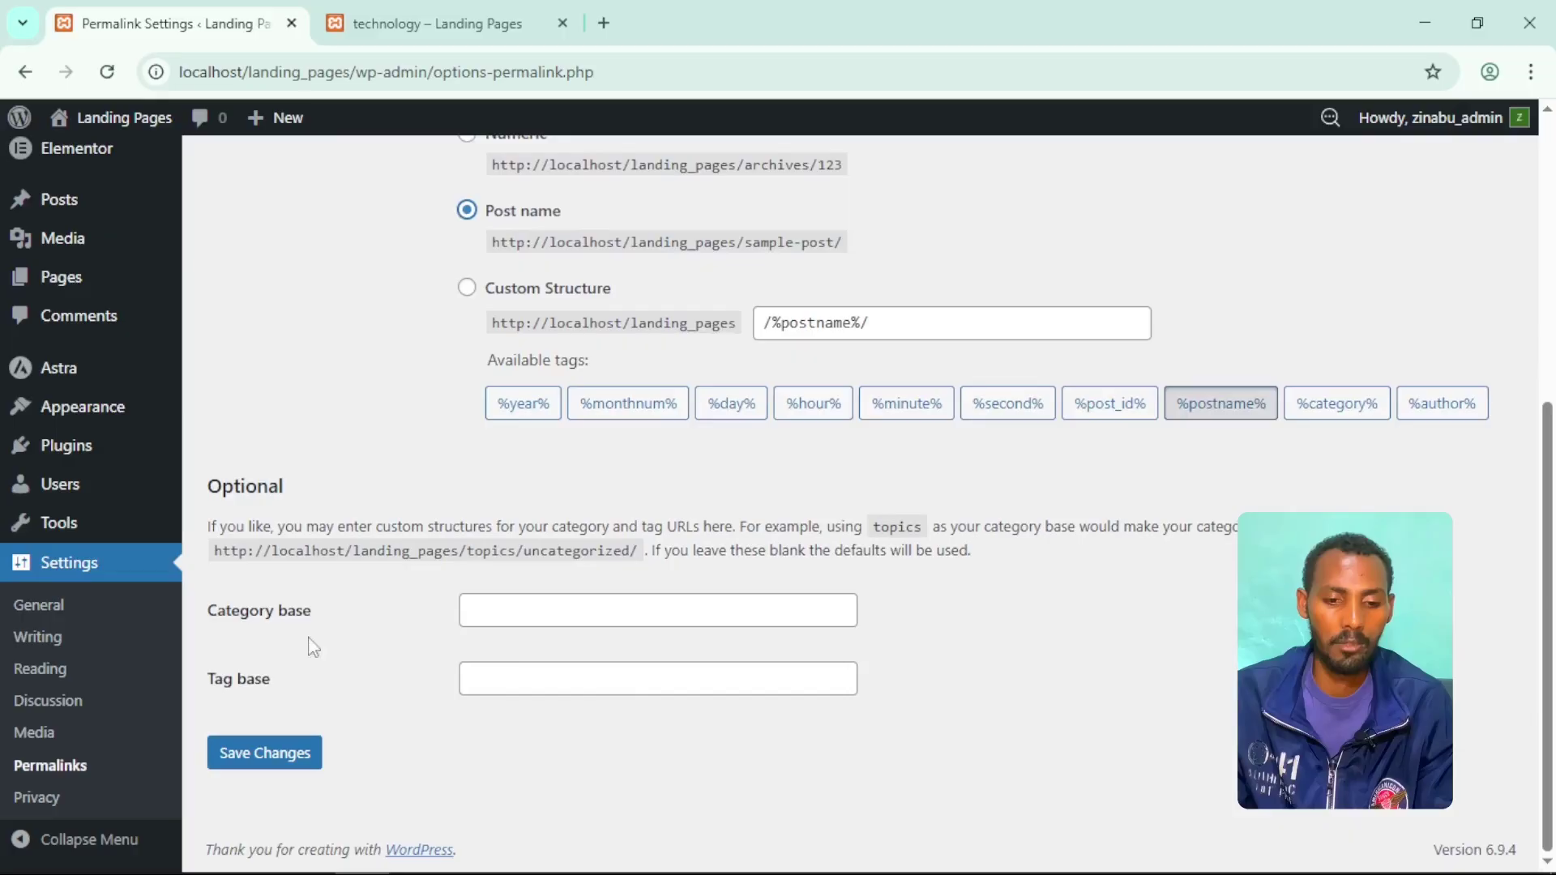
{"action": "left_click", "coordinate": [292, 760]}
{"action": "left_click", "coordinate": [291, 760]}
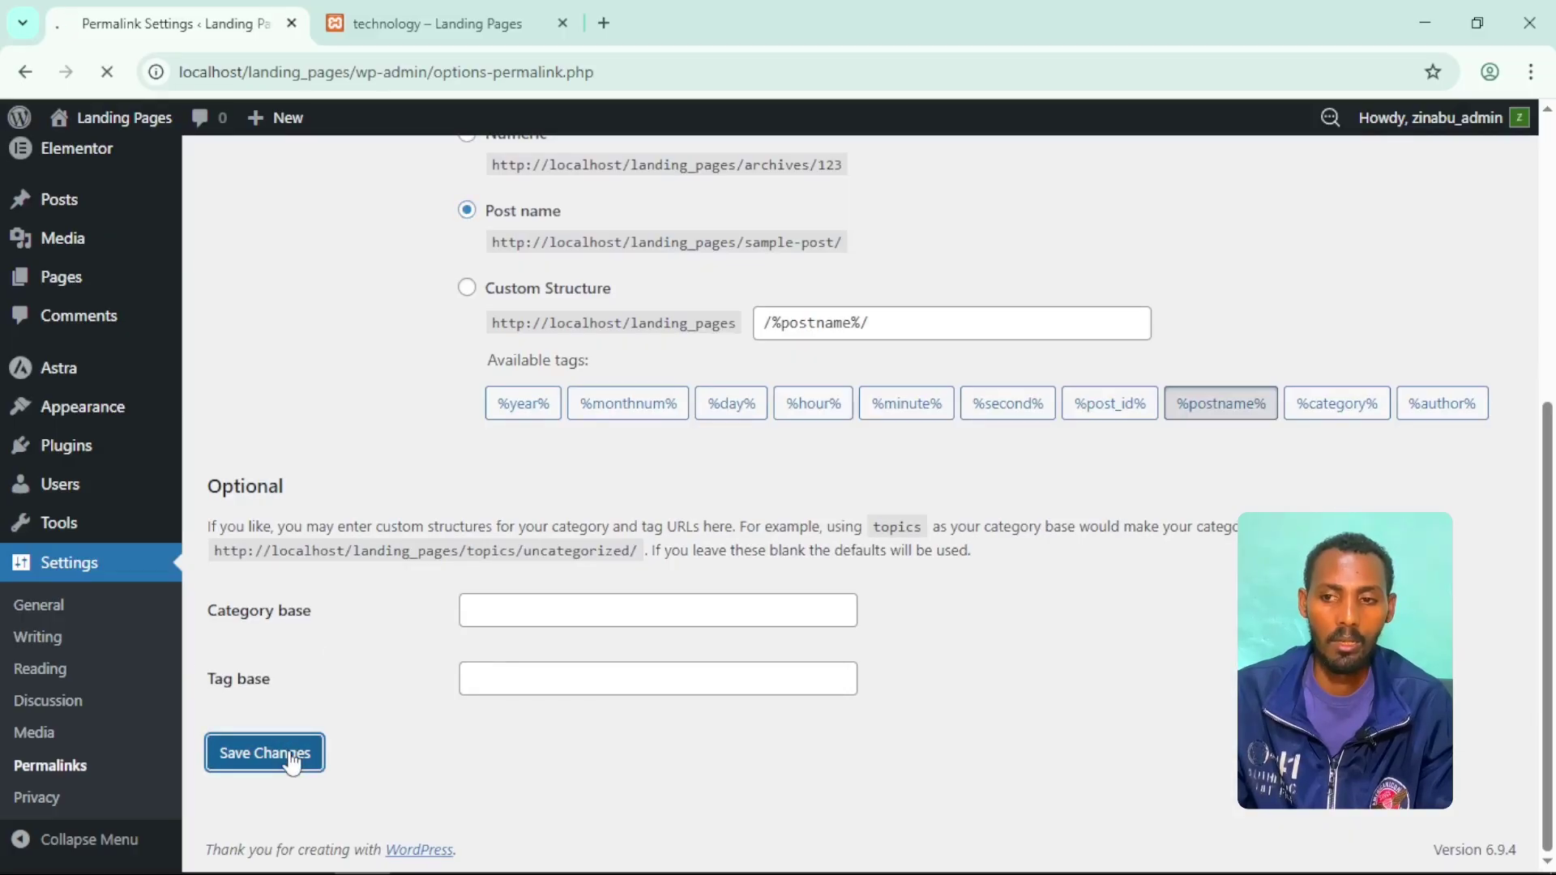
{"action": "left_click", "coordinate": [1507, 223]}
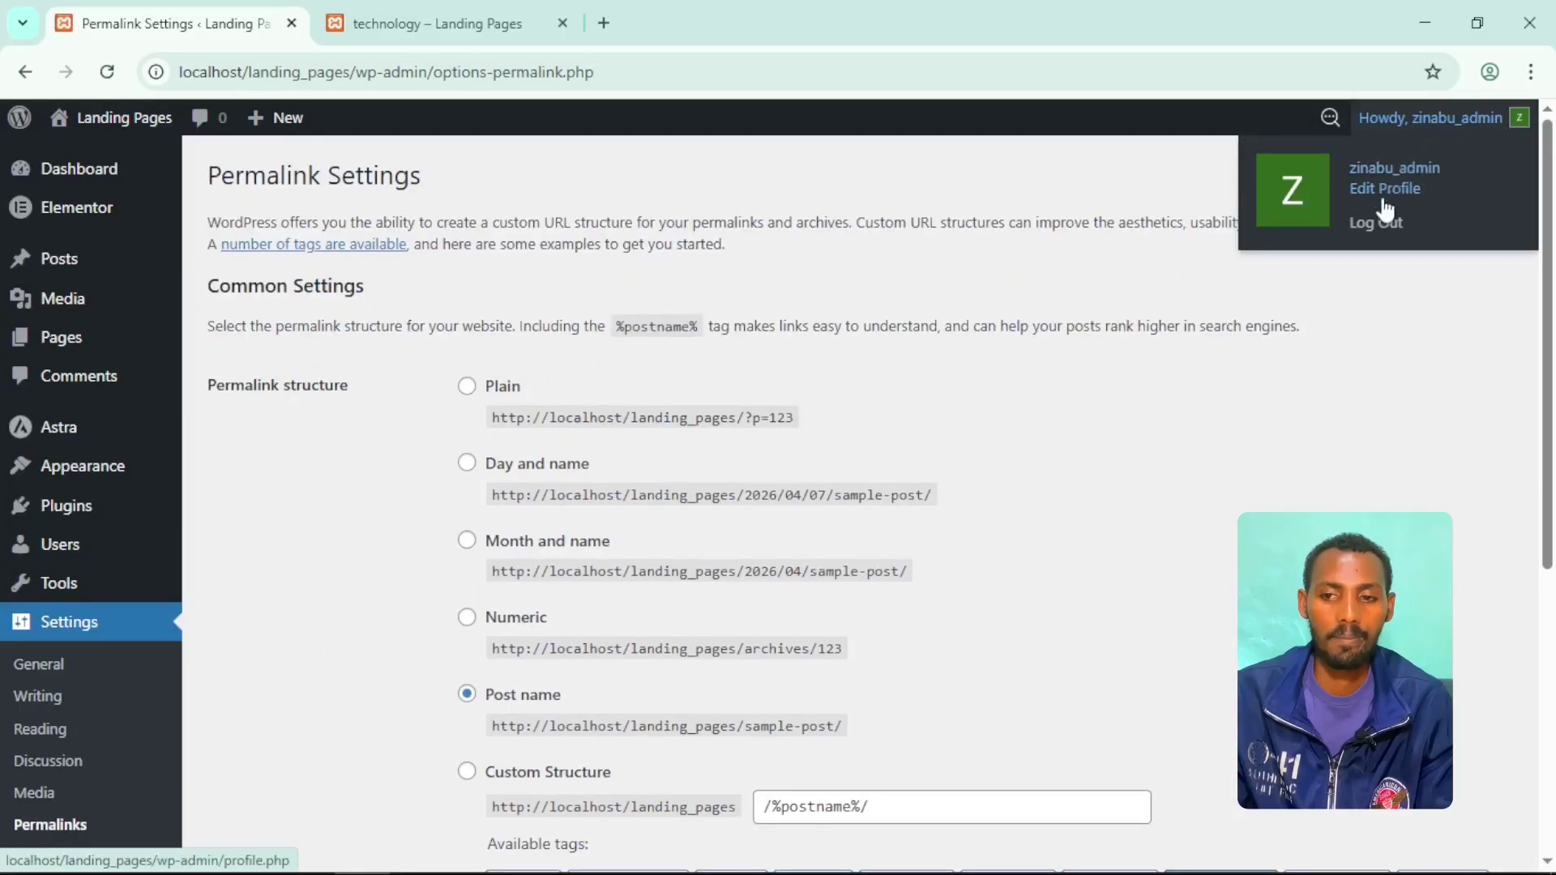
Open the admin user's profile and look through its personal options, name and contact fields.
{"action": "left_click", "coordinate": [1440, 135]}
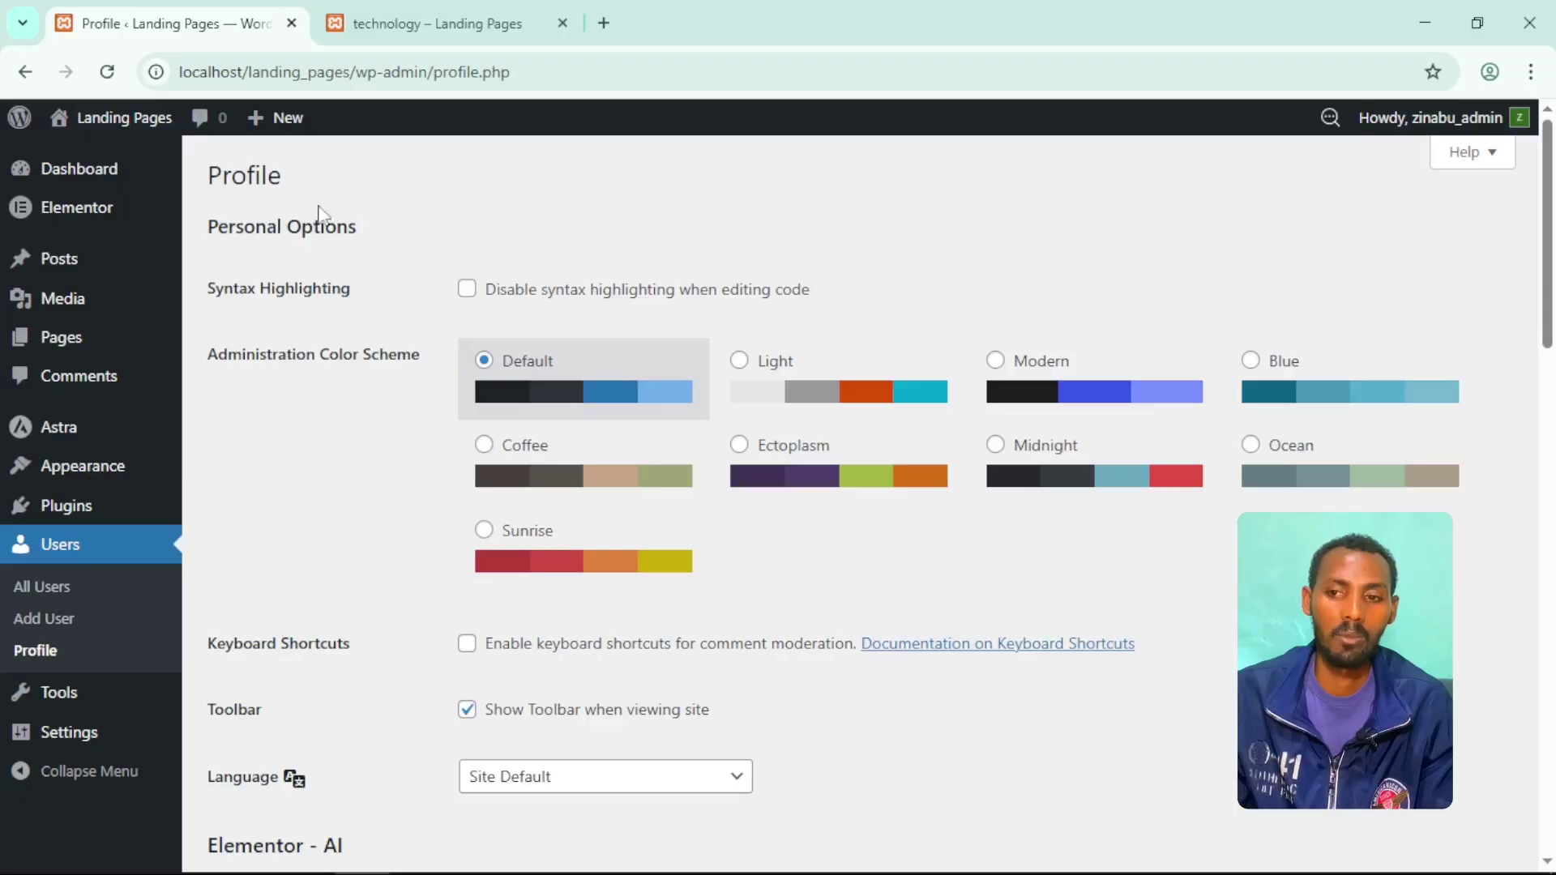
{"action": "scroll", "coordinate": [395, 671], "scroll_direction": "down", "scroll_amount": 4}
{"action": "scroll", "coordinate": [395, 671], "scroll_direction": "up", "scroll_amount": 4}
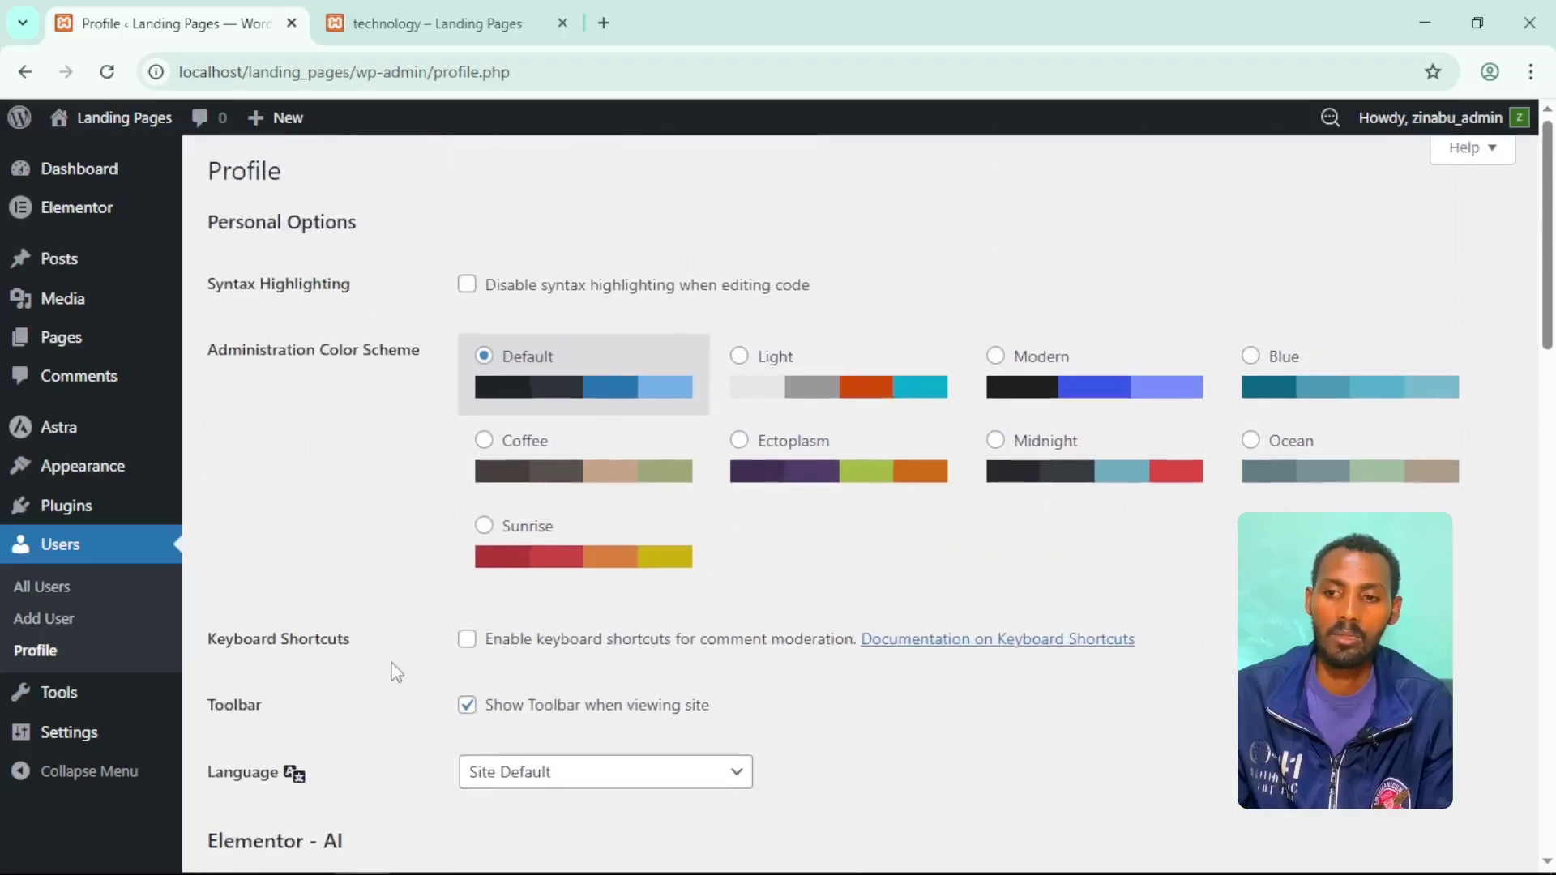
{"action": "scroll", "coordinate": [956, 713], "scroll_direction": "down", "scroll_amount": 4}
{"action": "scroll", "coordinate": [958, 714], "scroll_direction": "down", "scroll_amount": 12}
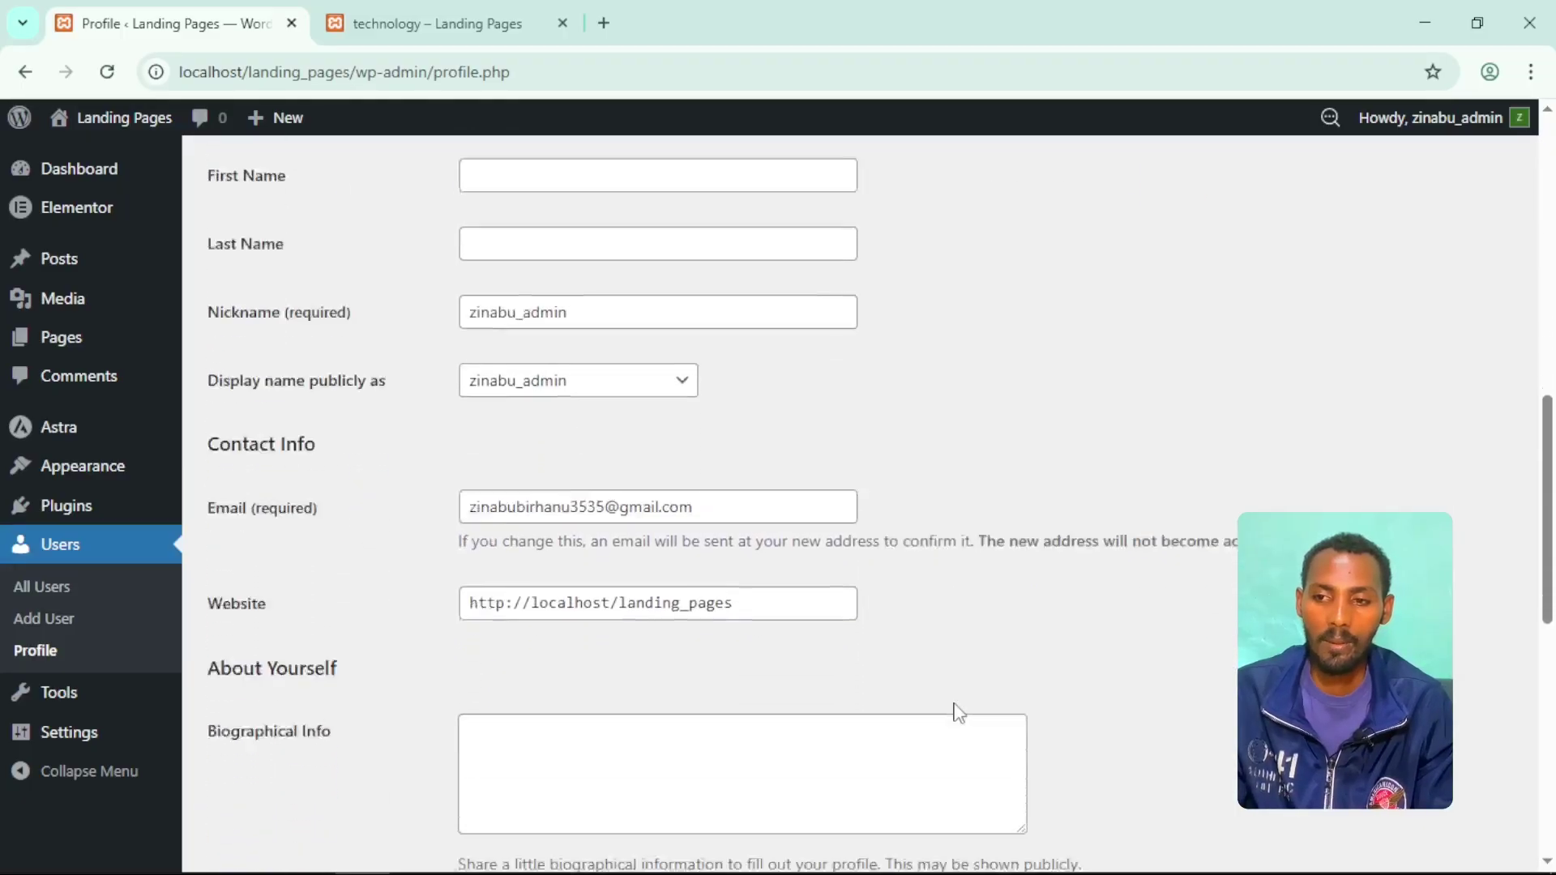
{"action": "scroll", "coordinate": [959, 713], "scroll_direction": "up", "scroll_amount": 15}
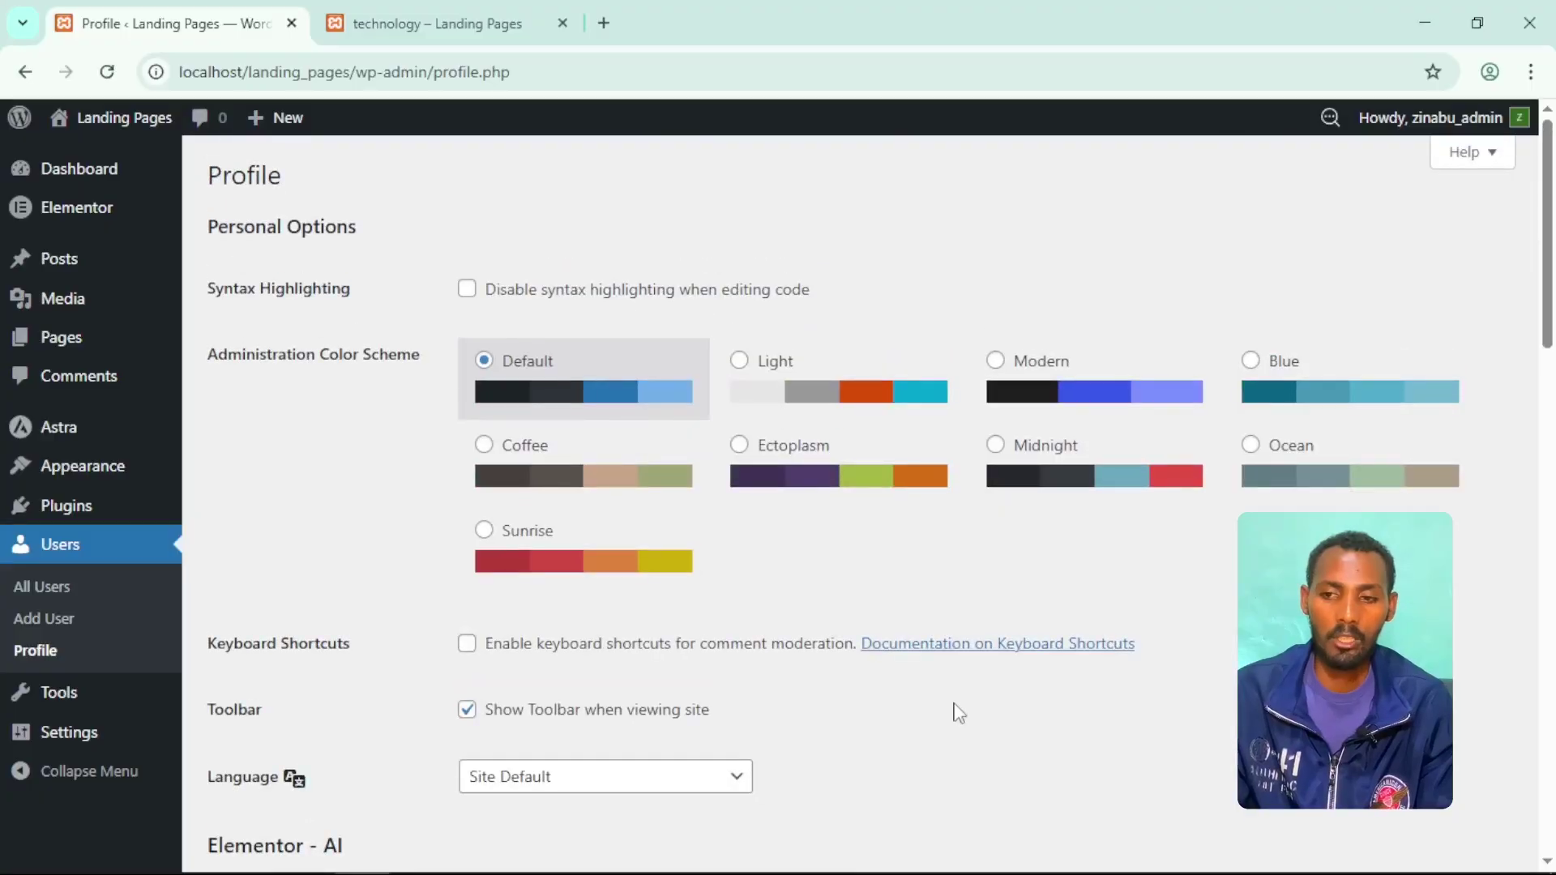
Try out the Light, Modern, Blue, Coffee, Ectoplasm, Midnight, Ocean, Sunrise and Default administration color schemes on the profile.
{"action": "left_click", "coordinate": [770, 365]}
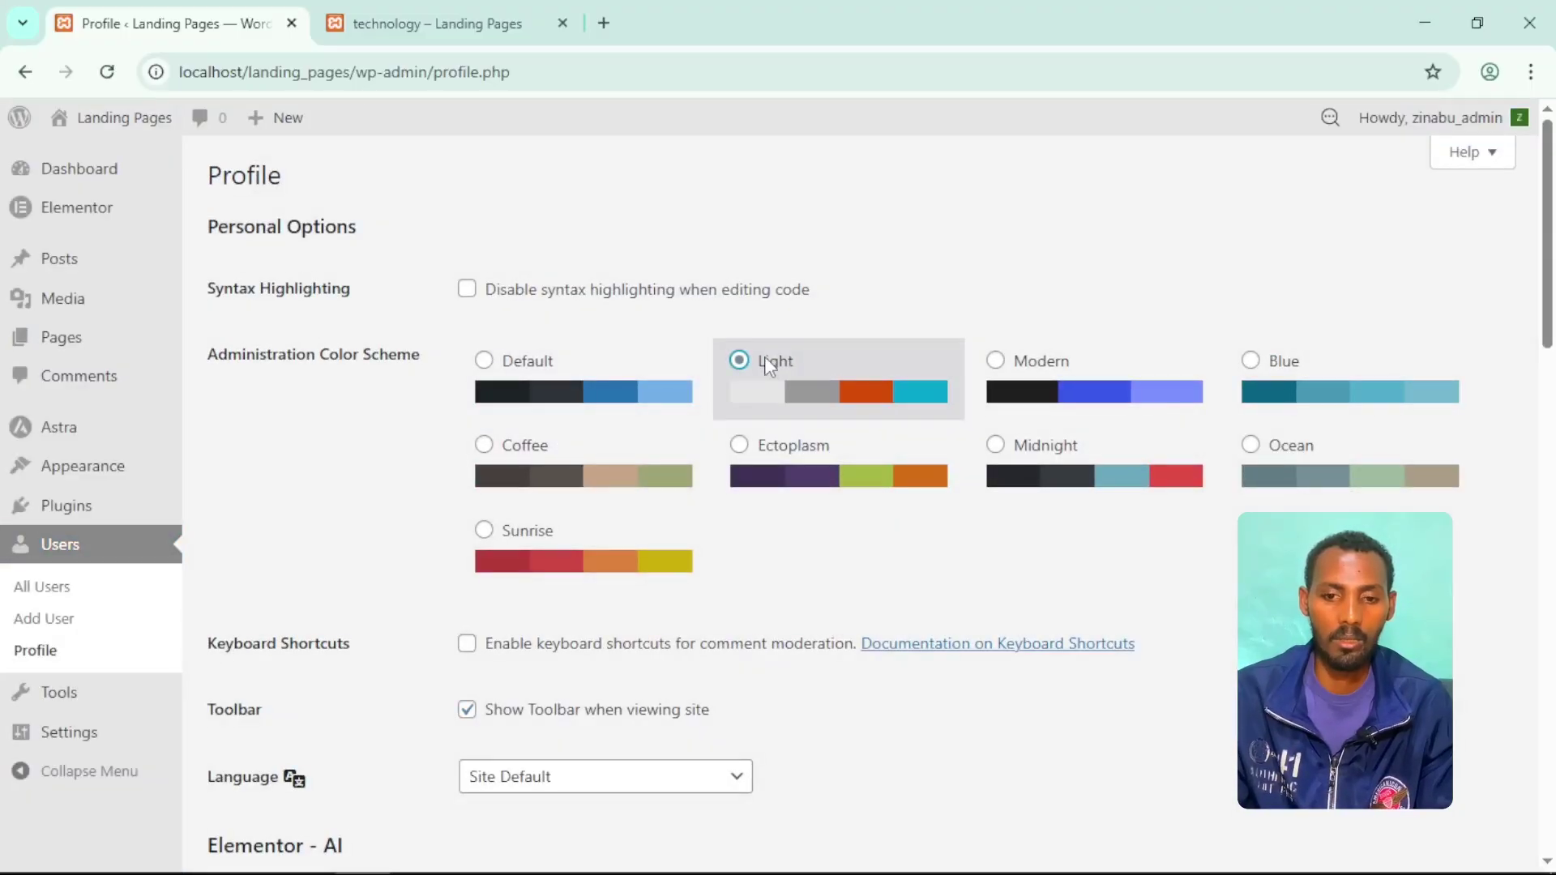
{"action": "left_click", "coordinate": [1061, 362]}
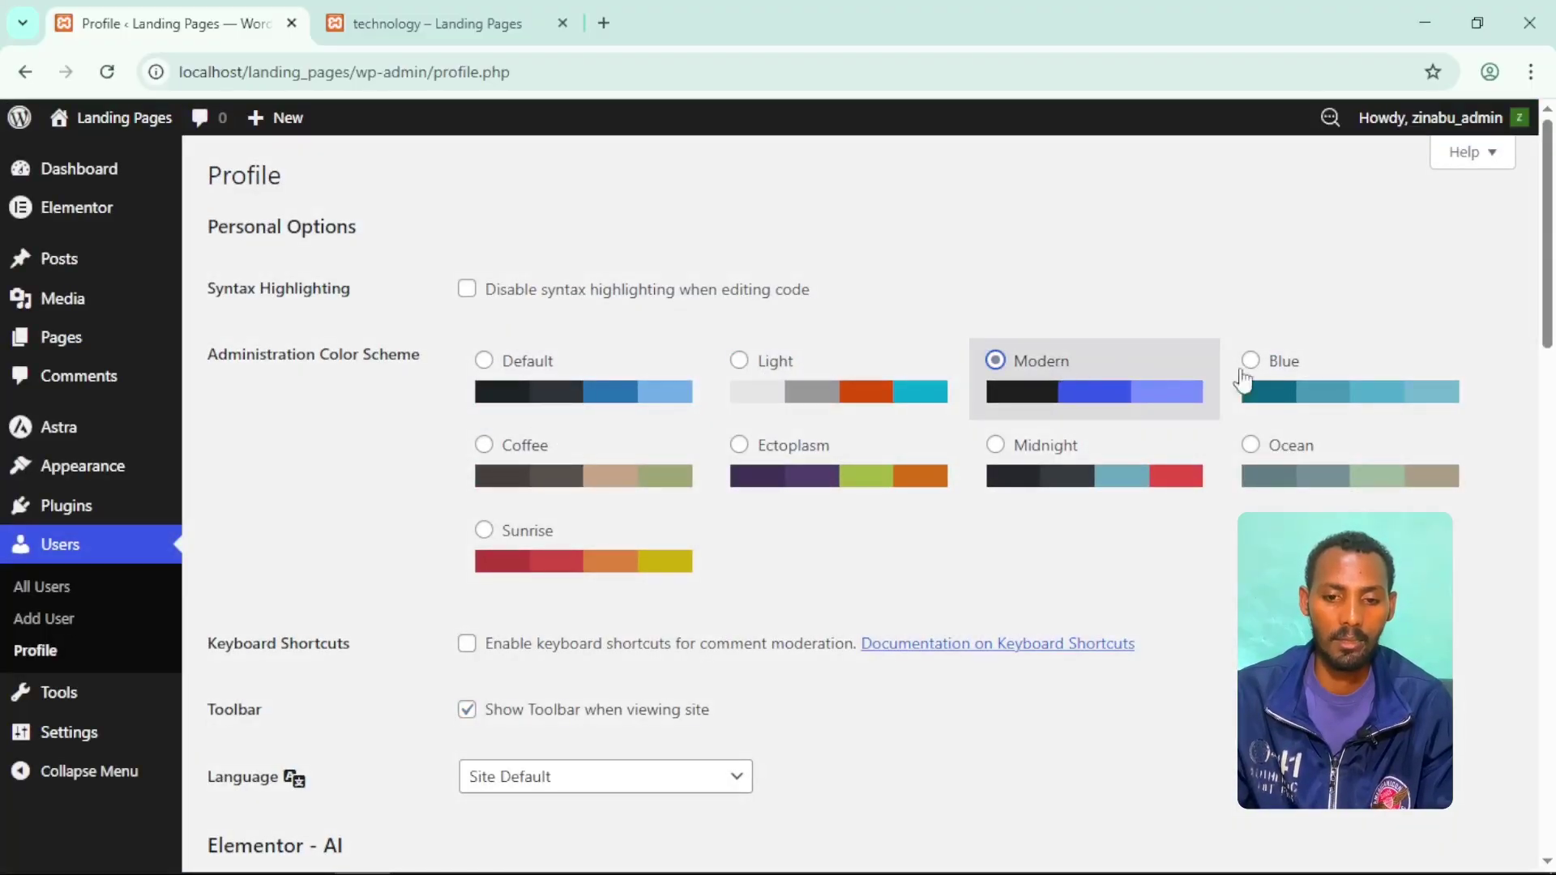
{"action": "left_click", "coordinate": [1322, 391]}
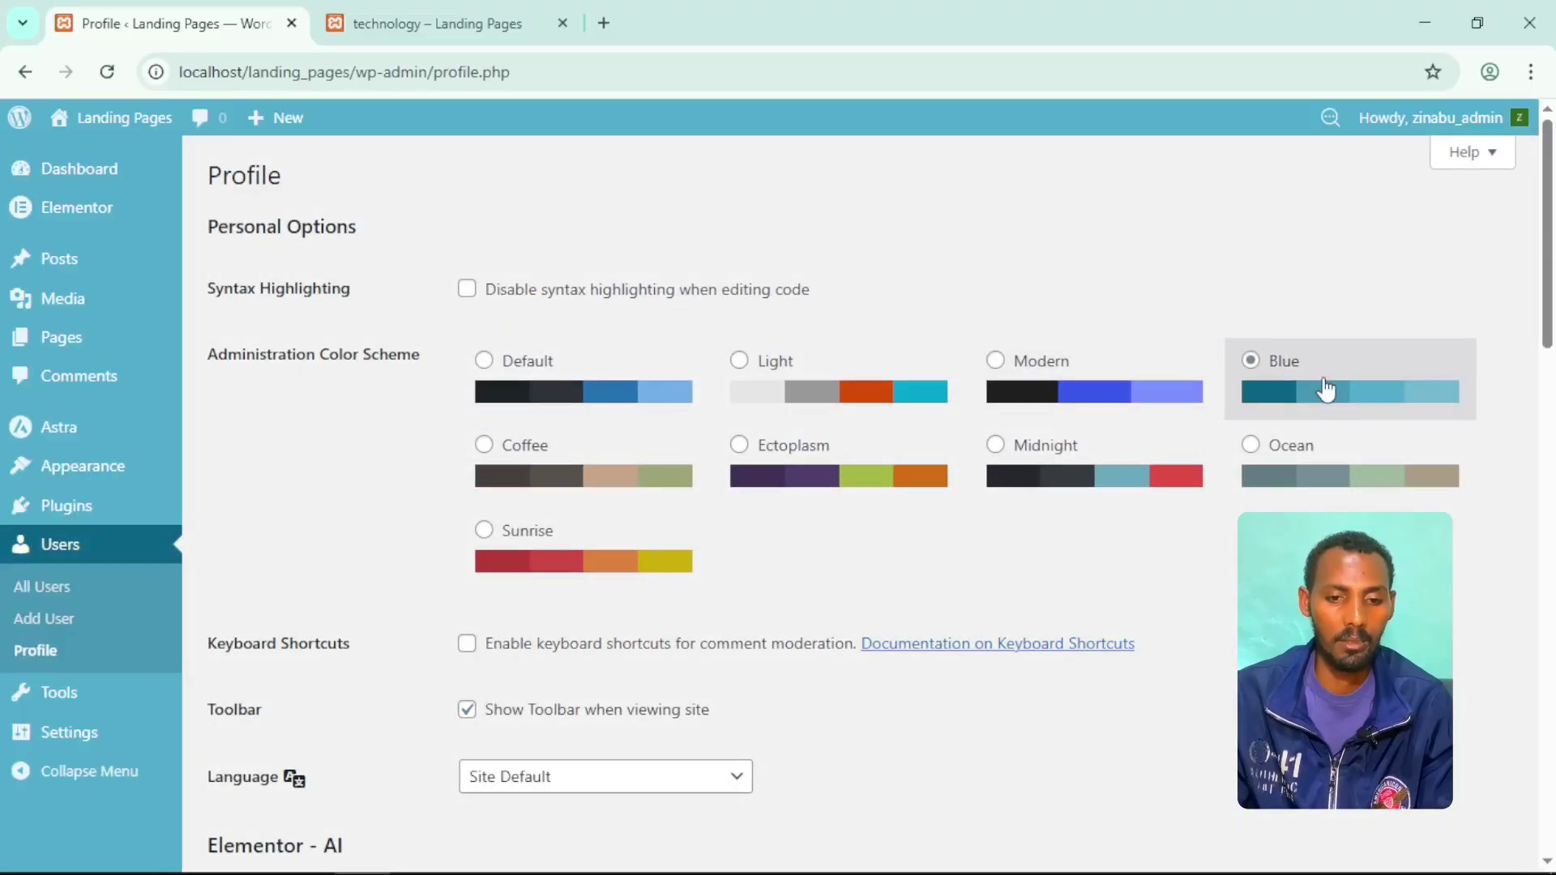
{"action": "left_click", "coordinate": [484, 460]}
{"action": "left_click", "coordinate": [848, 483]}
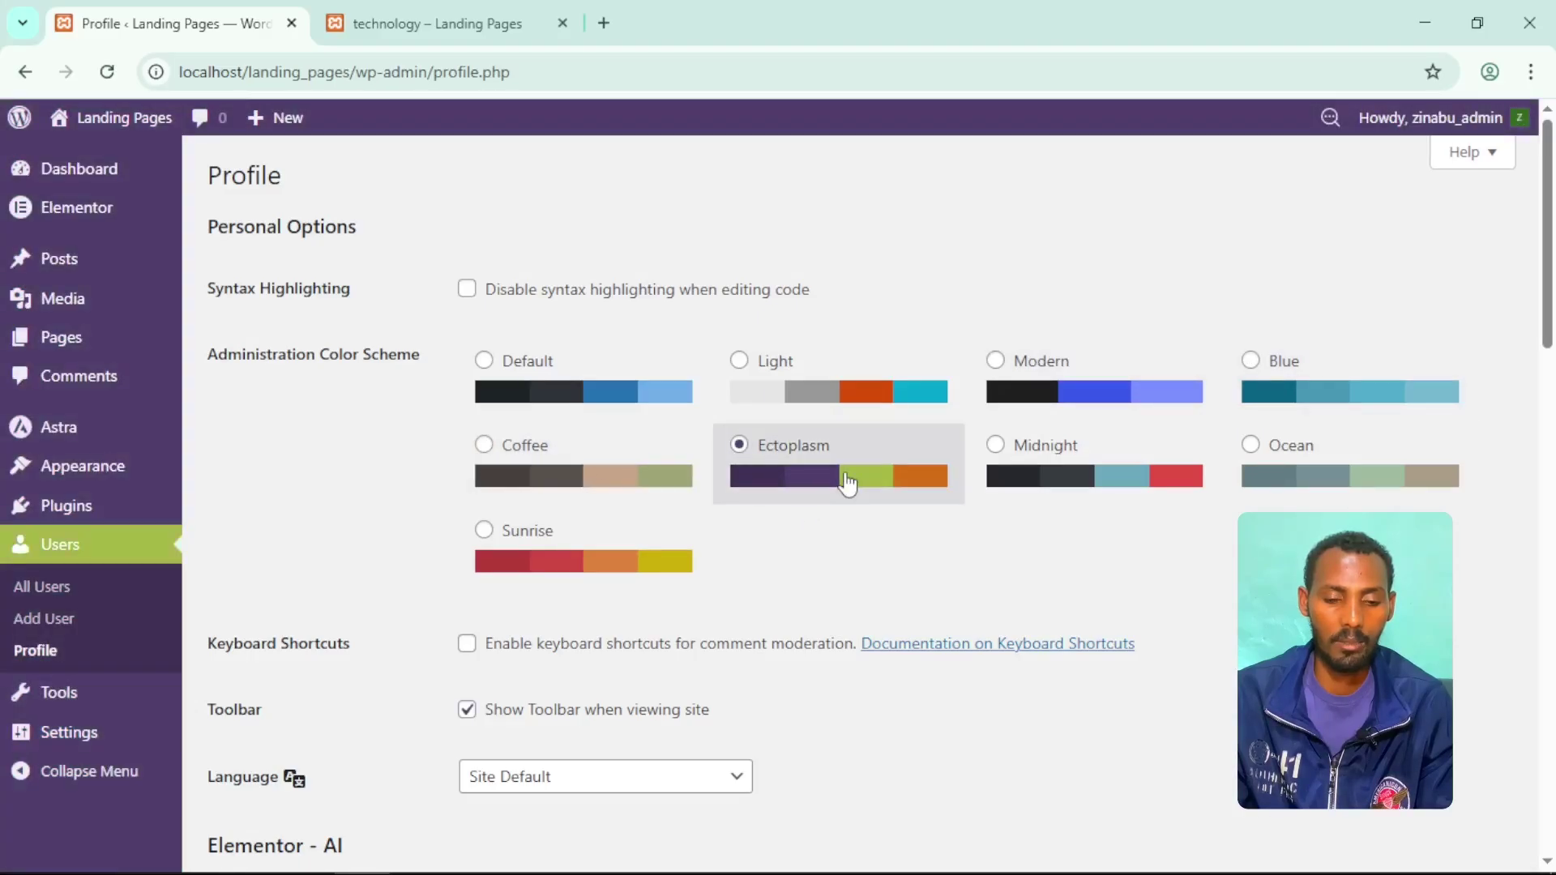
{"action": "left_click", "coordinate": [1023, 460]}
{"action": "left_click", "coordinate": [1300, 454]}
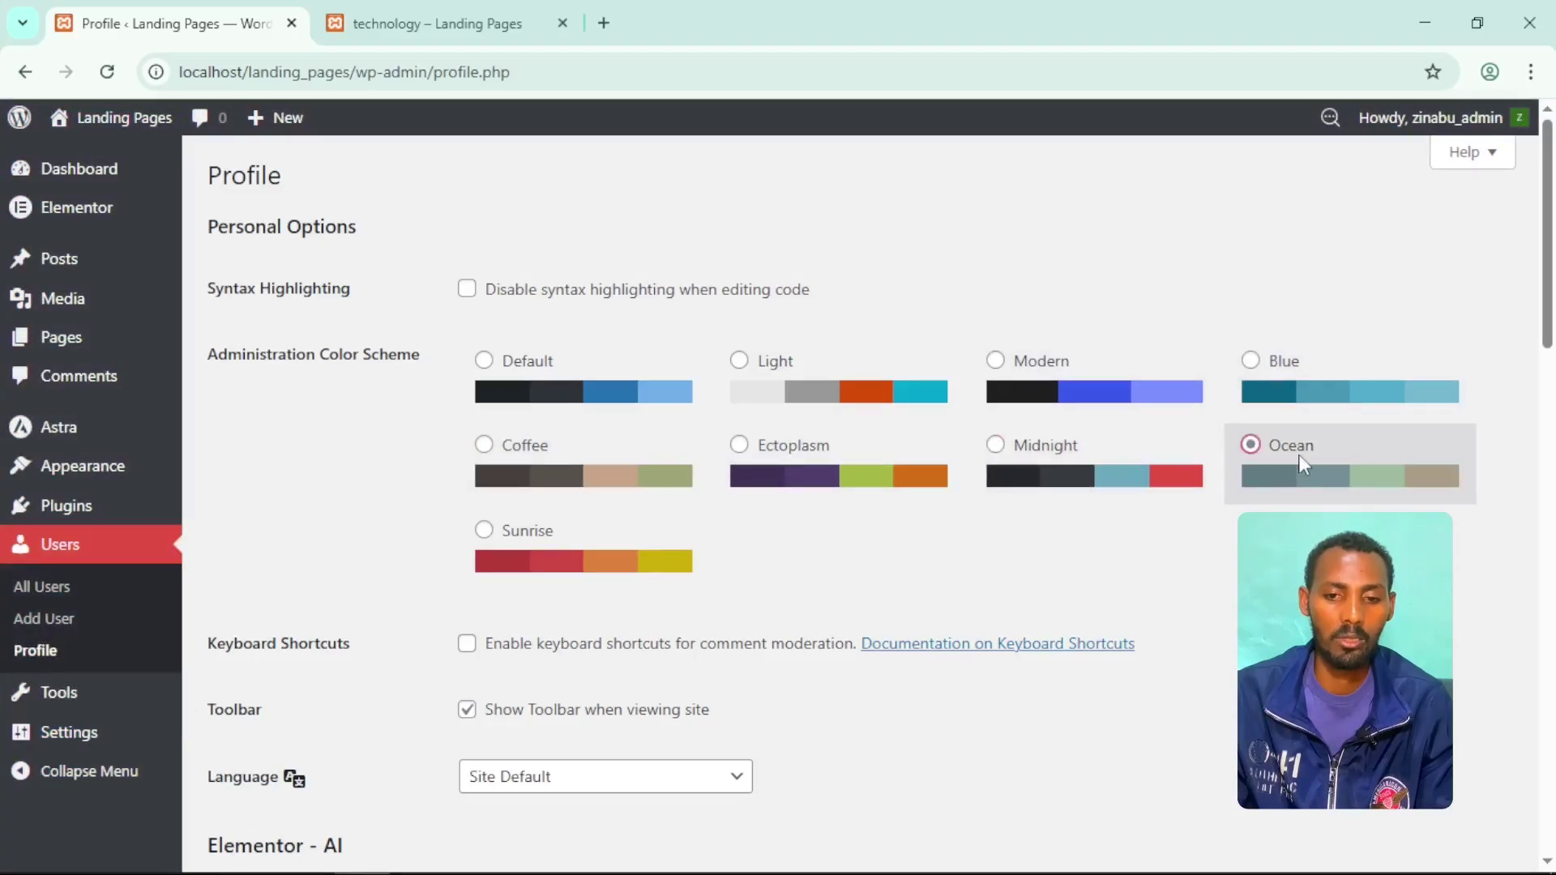
{"action": "left_click", "coordinate": [551, 549]}
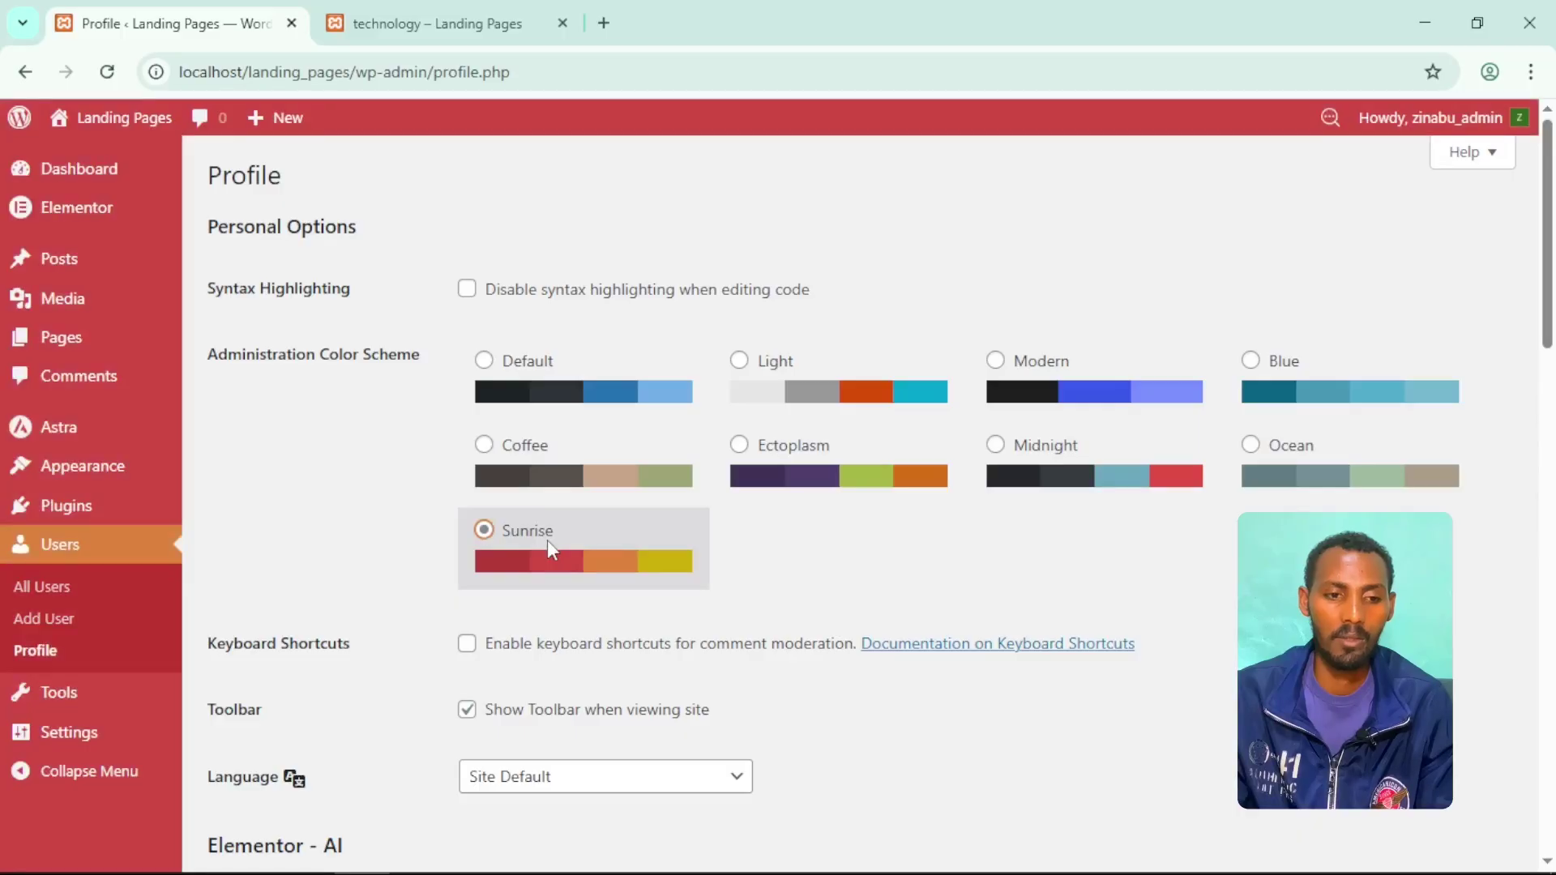
{"action": "scroll", "coordinate": [548, 539], "scroll_direction": "down", "scroll_amount": 1}
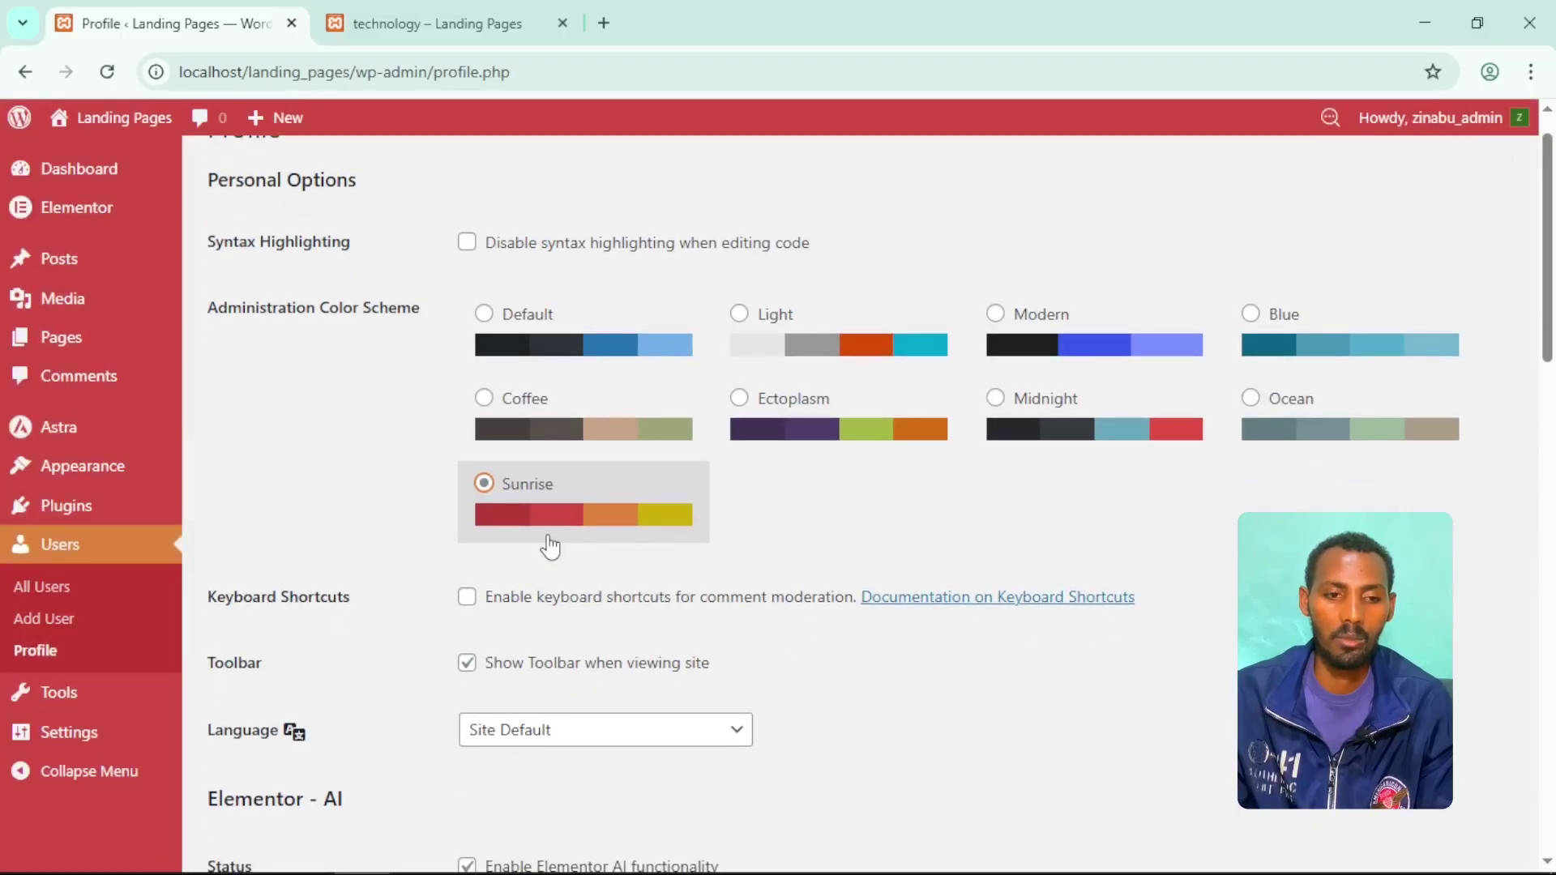
{"action": "left_click", "coordinate": [1004, 340]}
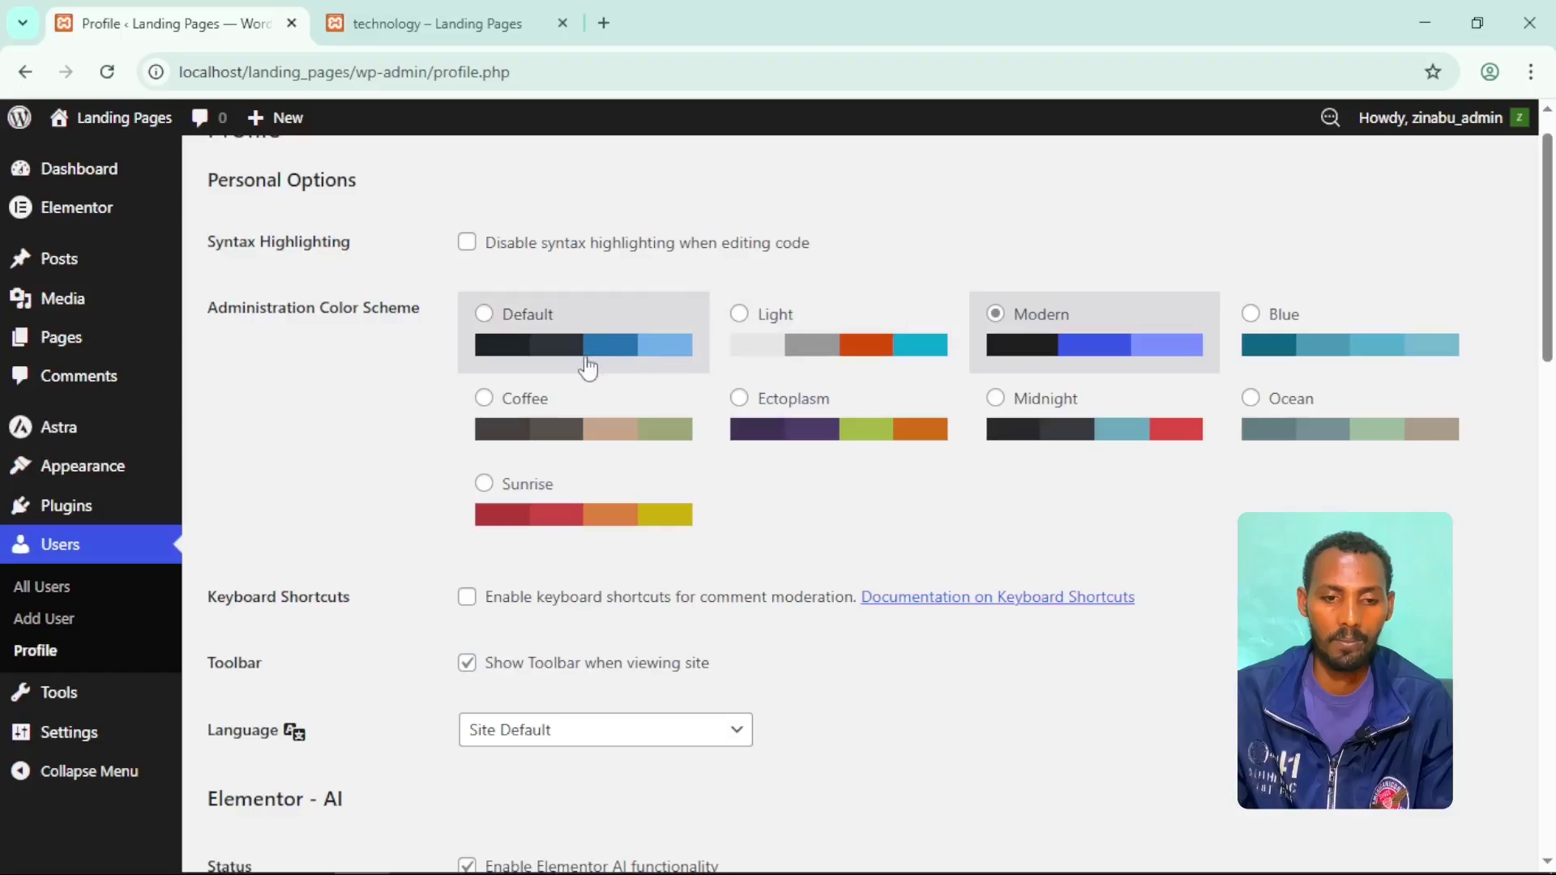
{"action": "left_click", "coordinate": [503, 369]}
Set the administration color scheme to Modern, update the profile and dismiss the notice.
{"action": "left_click", "coordinate": [1025, 324]}
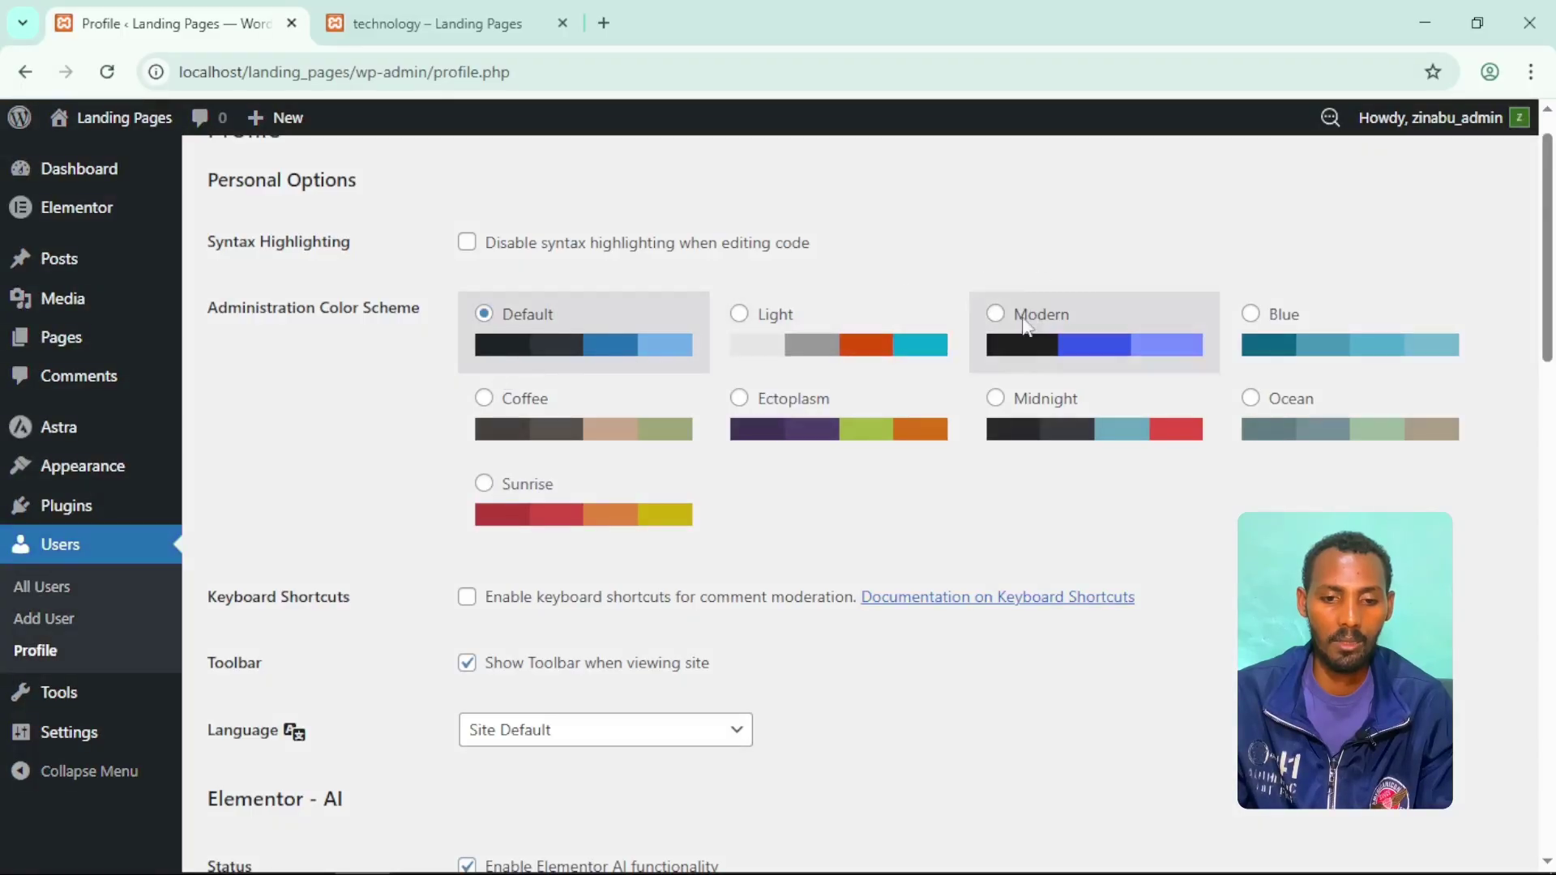
{"action": "scroll", "coordinate": [438, 523], "scroll_direction": "down", "scroll_amount": 4}
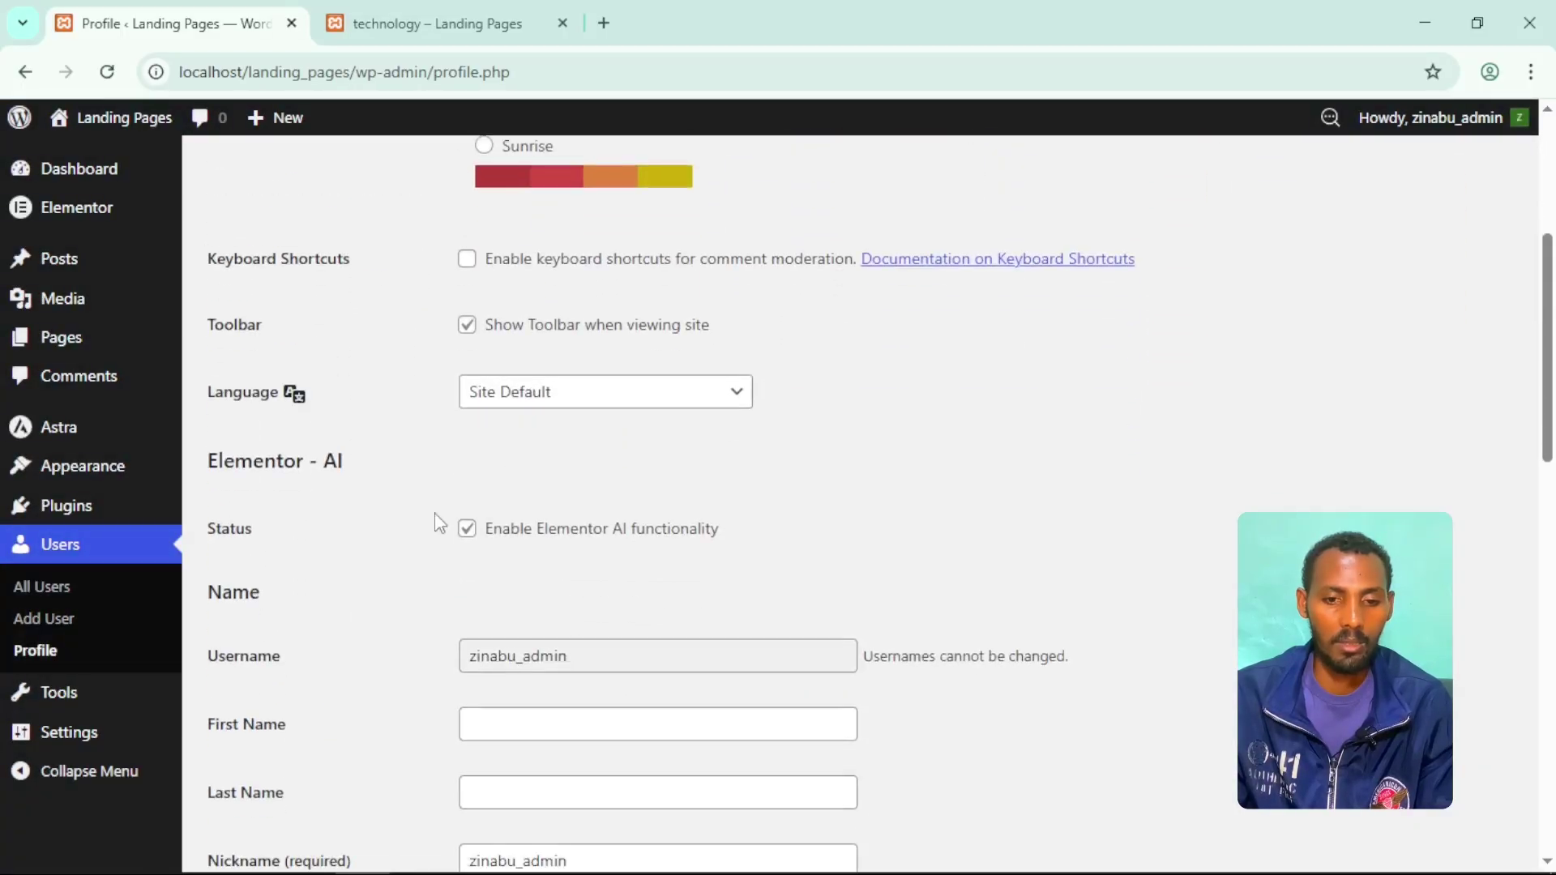
{"action": "scroll", "coordinate": [436, 618], "scroll_direction": "down", "scroll_amount": 4}
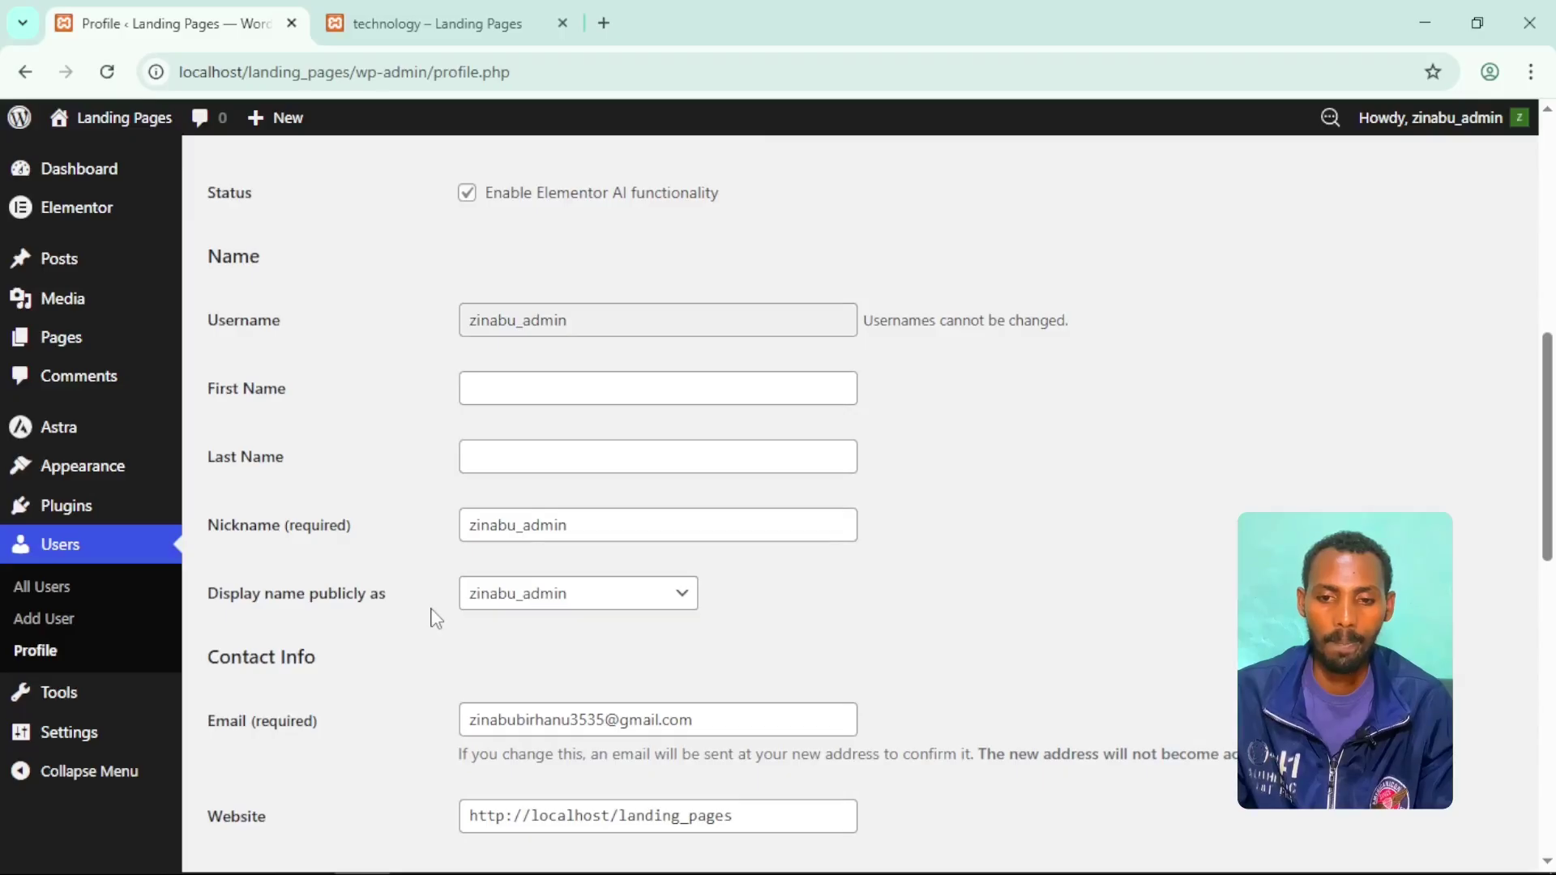
{"action": "scroll", "coordinate": [436, 618], "scroll_direction": "down", "scroll_amount": 4}
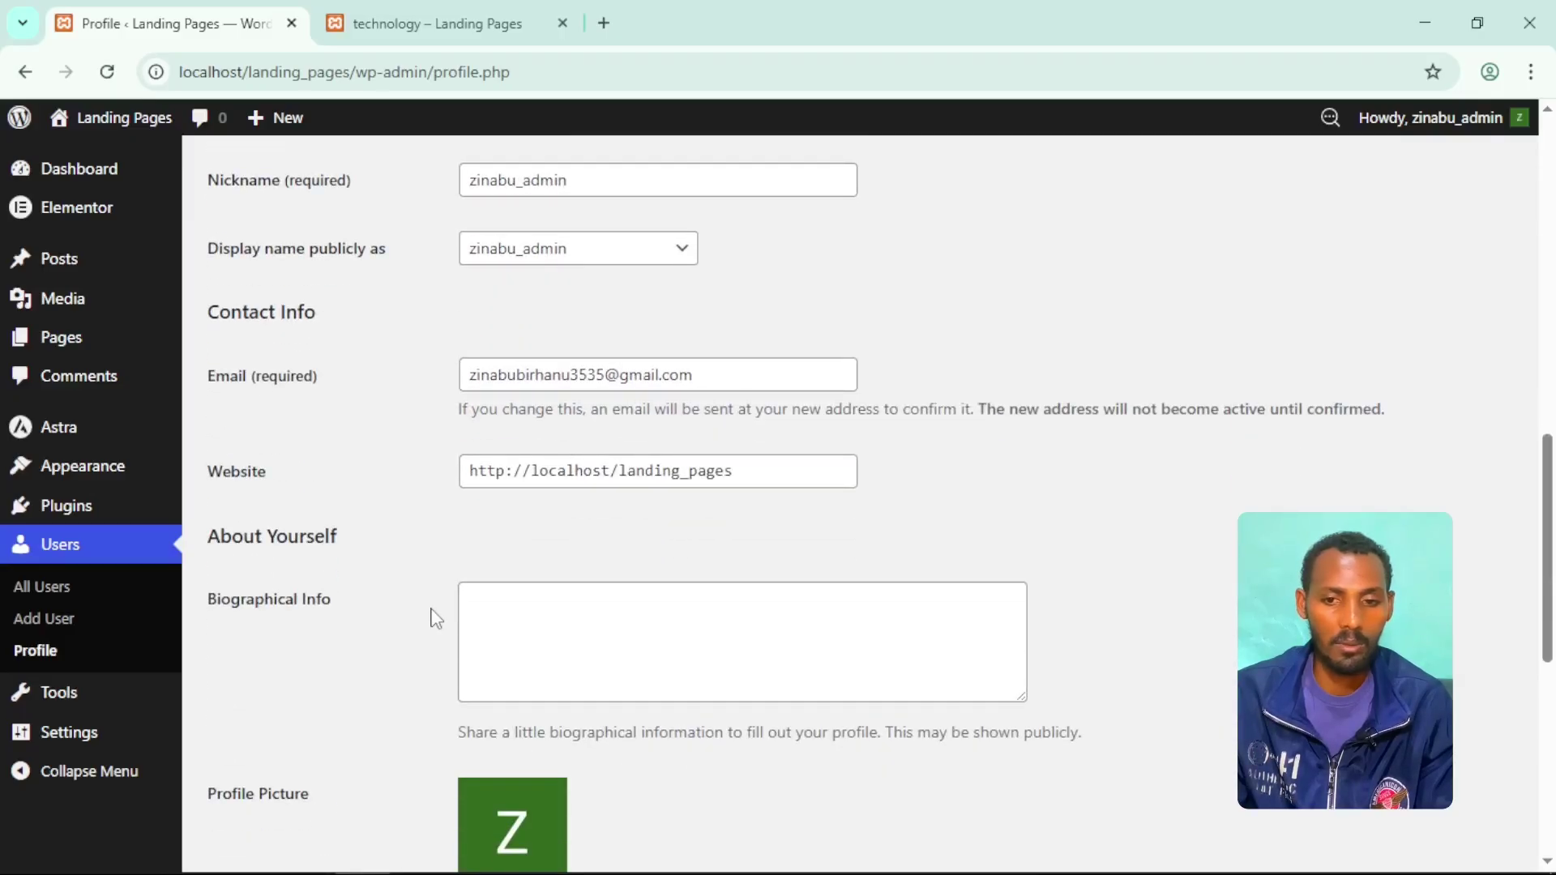
{"action": "left_click", "coordinate": [597, 629]}
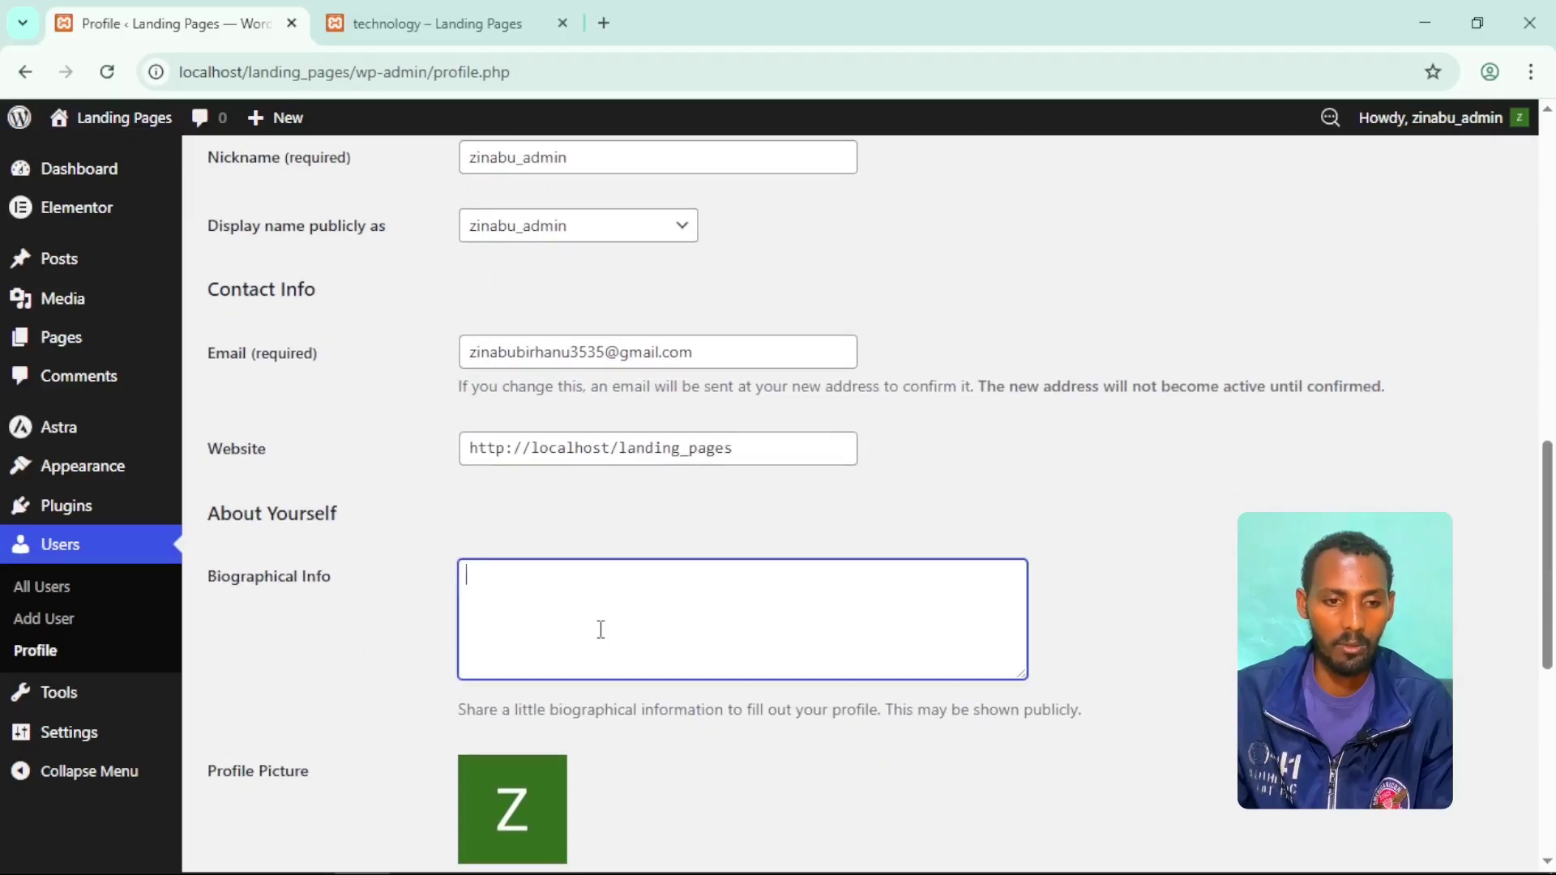
{"action": "scroll", "coordinate": [597, 628], "scroll_direction": "down", "scroll_amount": 4}
{"action": "scroll", "coordinate": [723, 489], "scroll_direction": "down", "scroll_amount": 4}
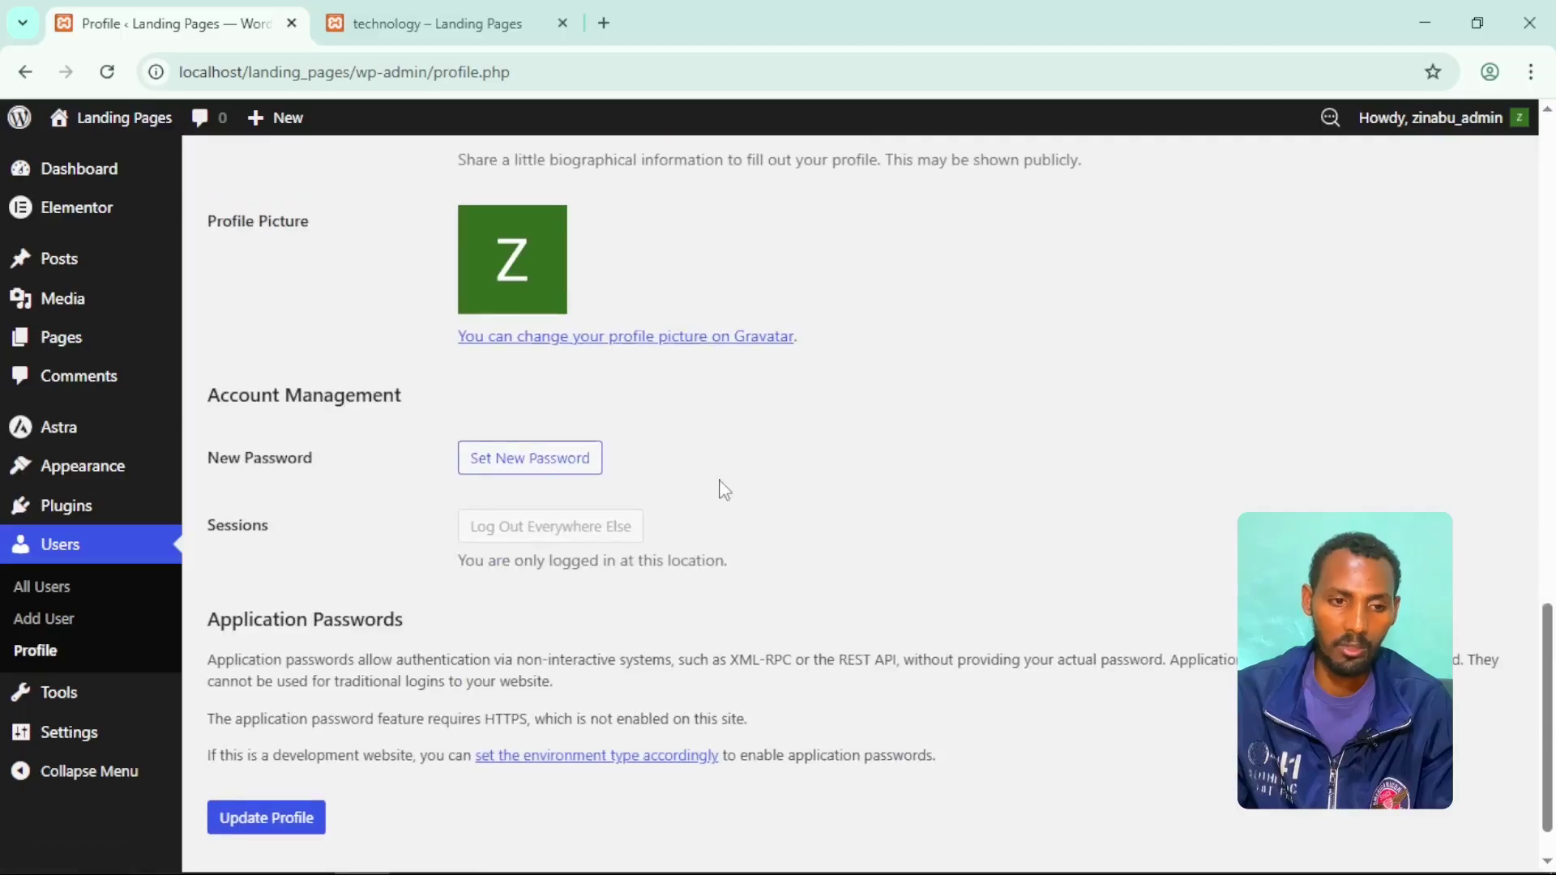
{"action": "left_click", "coordinate": [306, 761]}
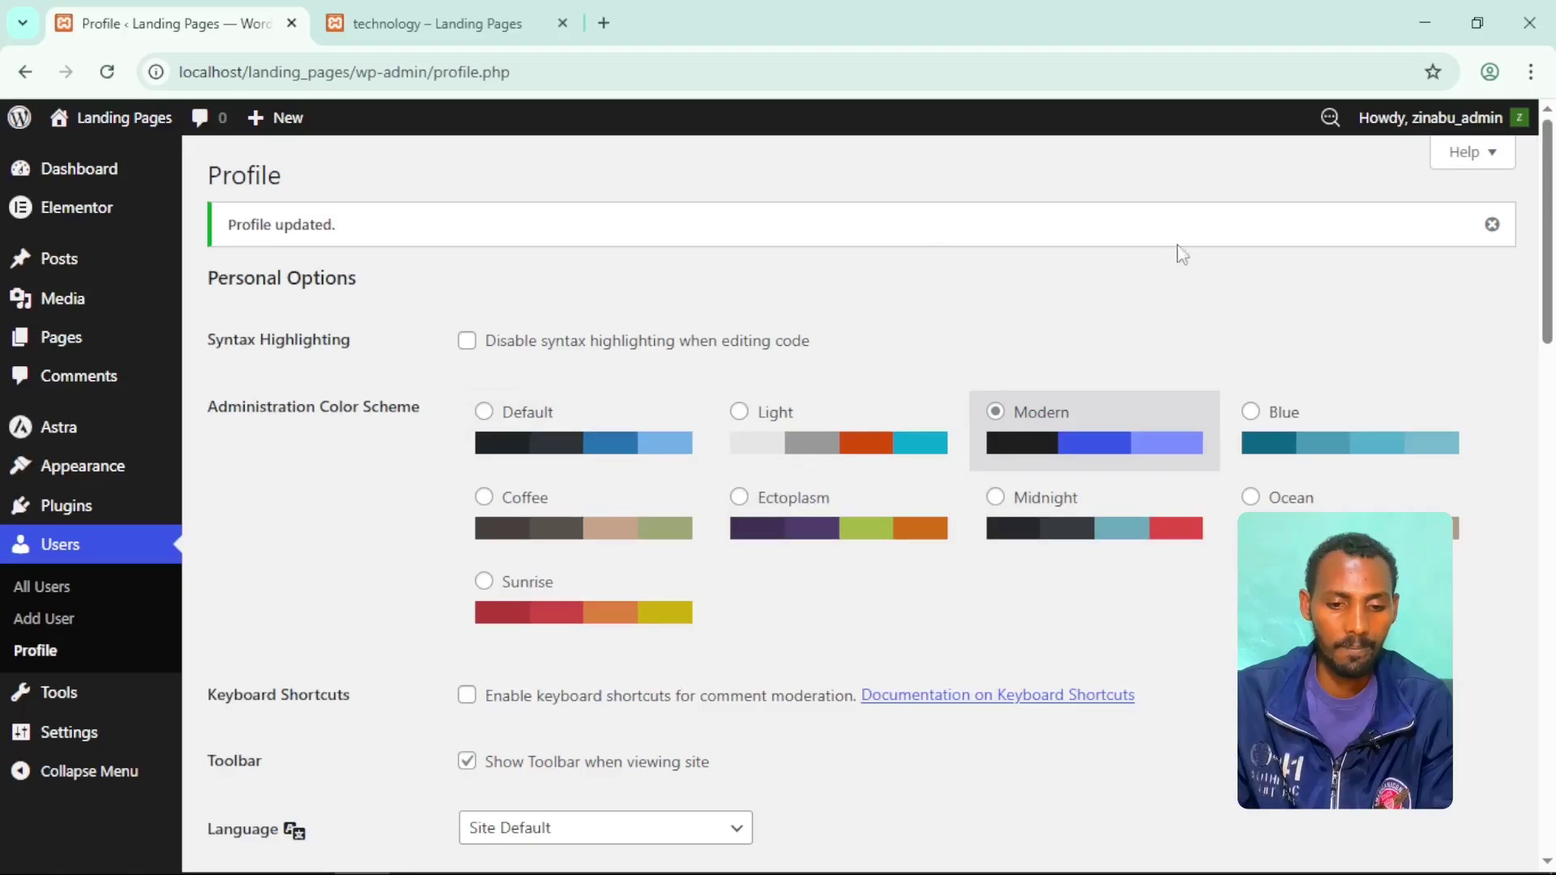
{"action": "left_click", "coordinate": [1492, 225]}
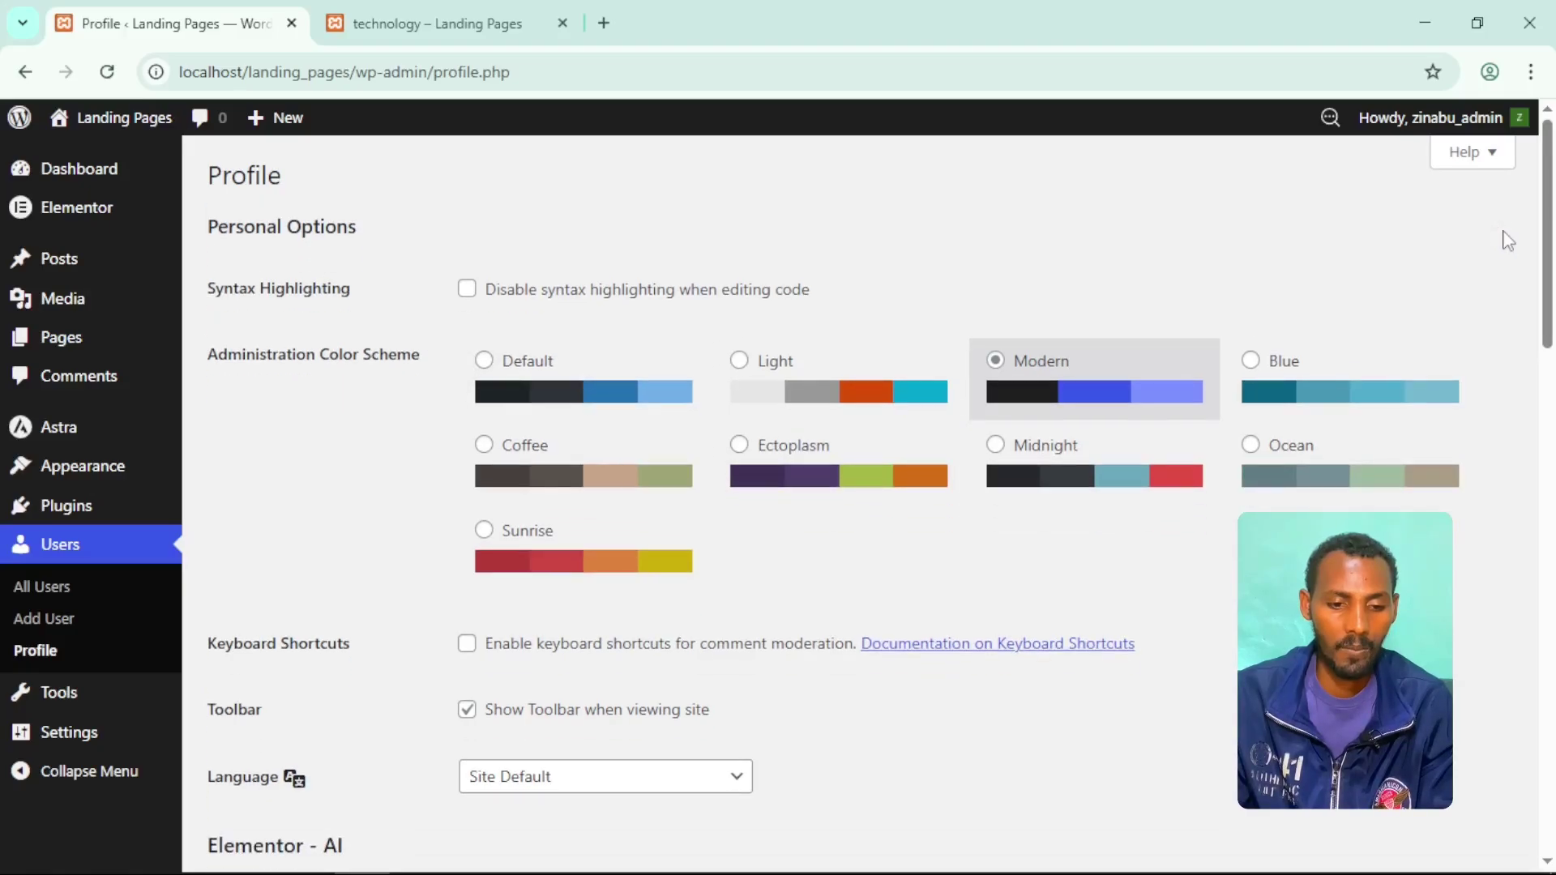